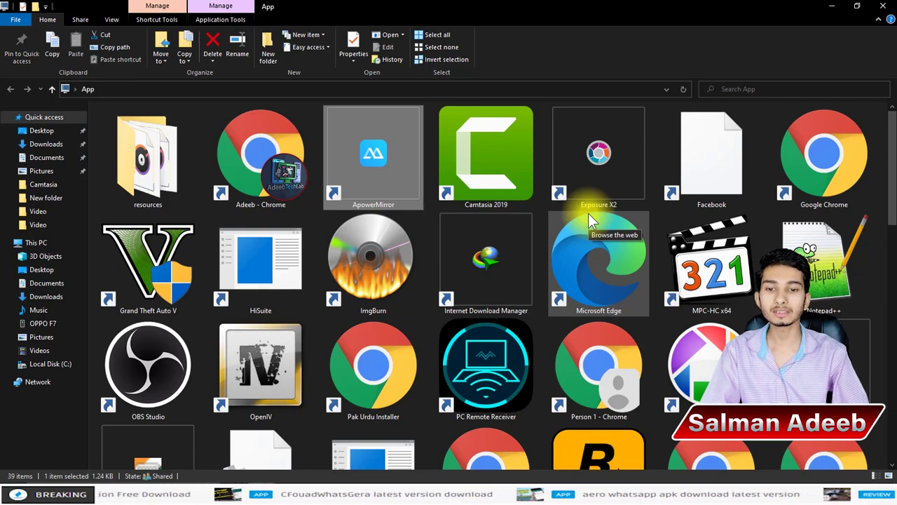
# Launch Chrome from the personal profile shortcut in the App folder.
pyautogui.scroll(-3, 588, 213)
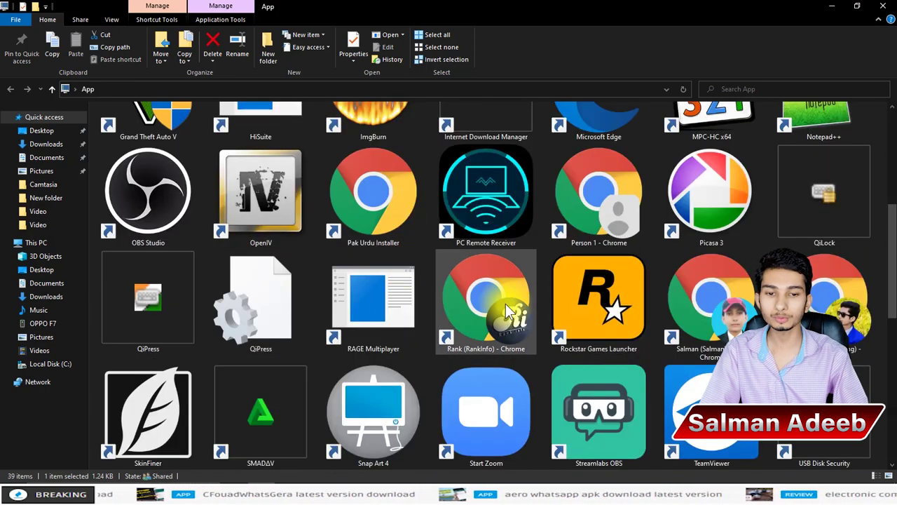
pyautogui.click(712, 314)
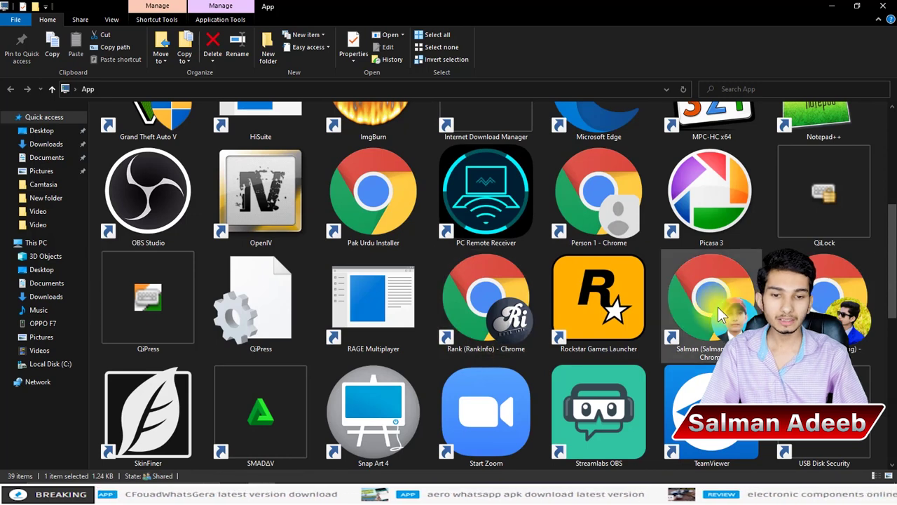
pyautogui.doubleClick(713, 313)
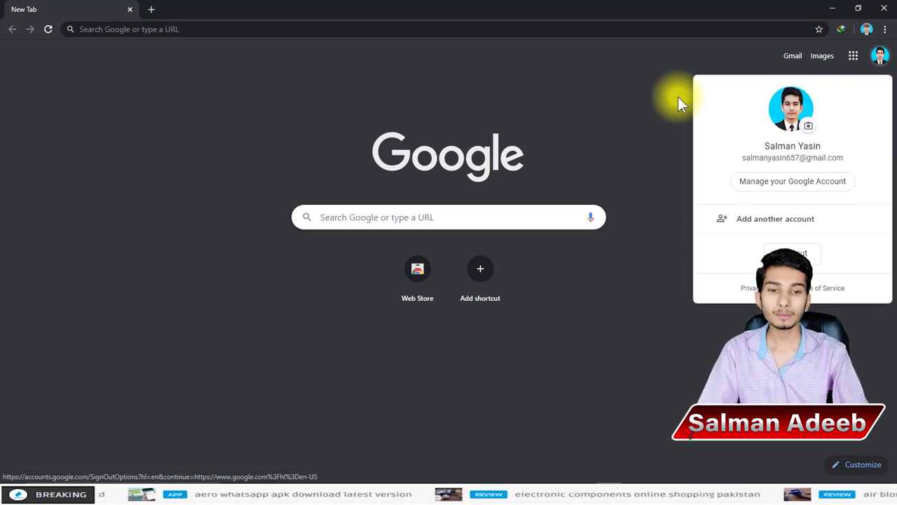
# Dismiss the account popup and go to google.com from the address bar.
pyautogui.click(773, 144)
pyautogui.click(214, 28)
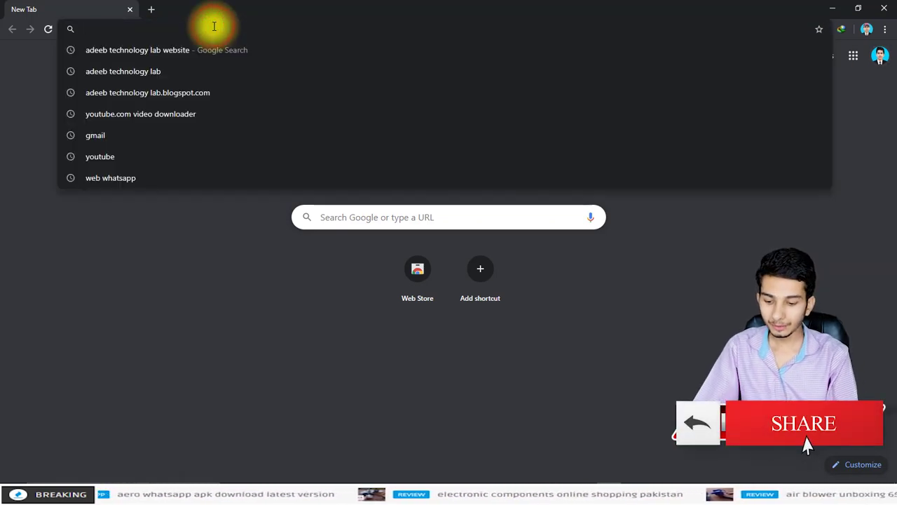
pyautogui.write('google')
pyautogui.press('Return')
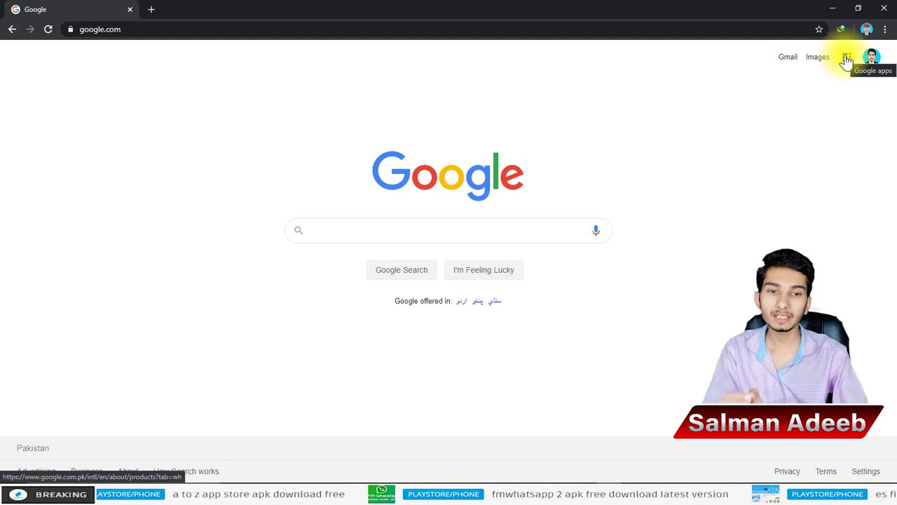
# Open YouTube from the Google apps grid.
pyautogui.click(847, 62)
pyautogui.scroll(-1, 769, 222)
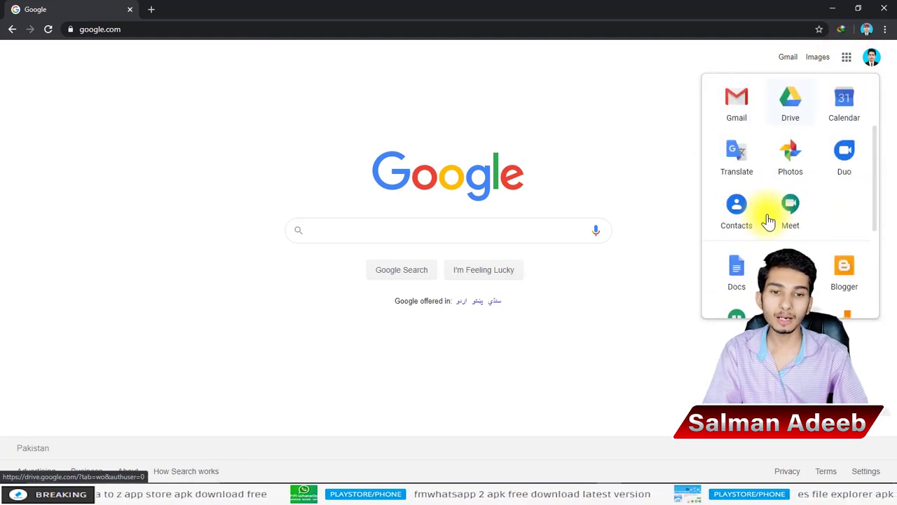
pyautogui.scroll(-3, 799, 237)
pyautogui.scroll(5, 813, 207)
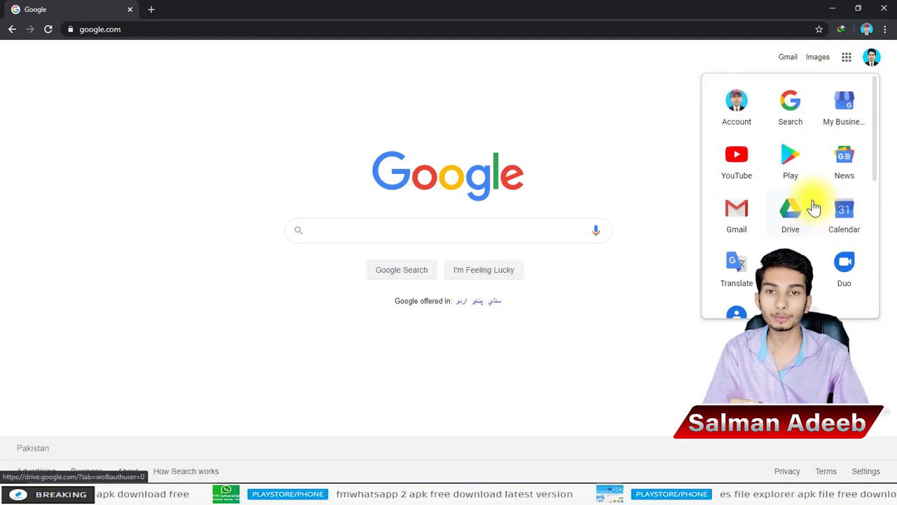
pyautogui.click(741, 162)
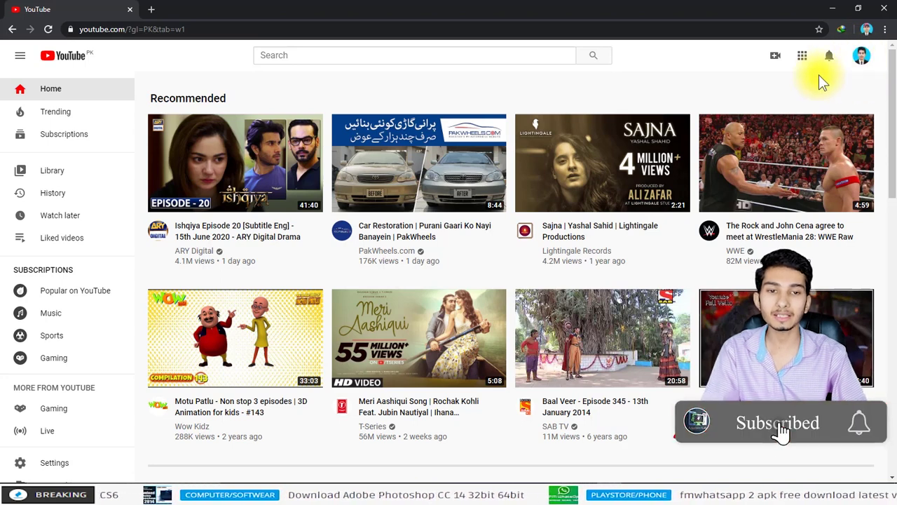
# Start a new channel from the account menu's Create a channel and Get Started.
pyautogui.click(863, 62)
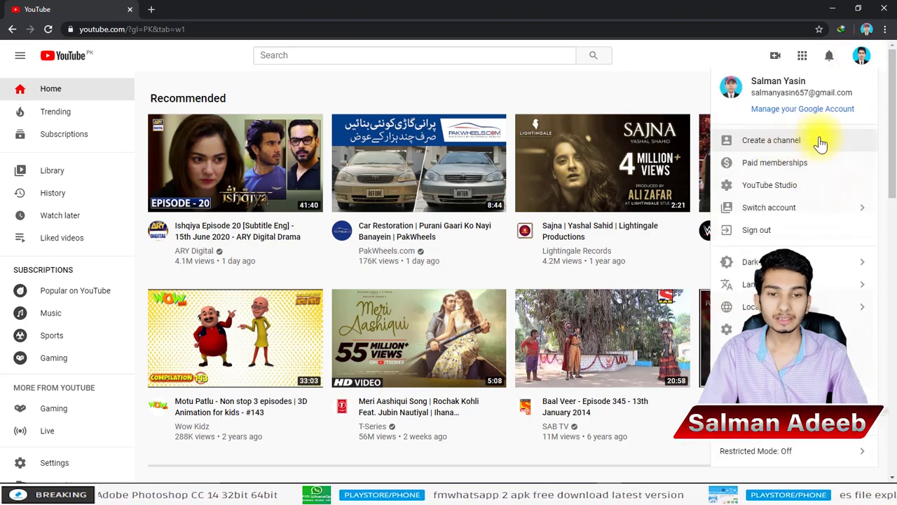
pyautogui.click(857, 144)
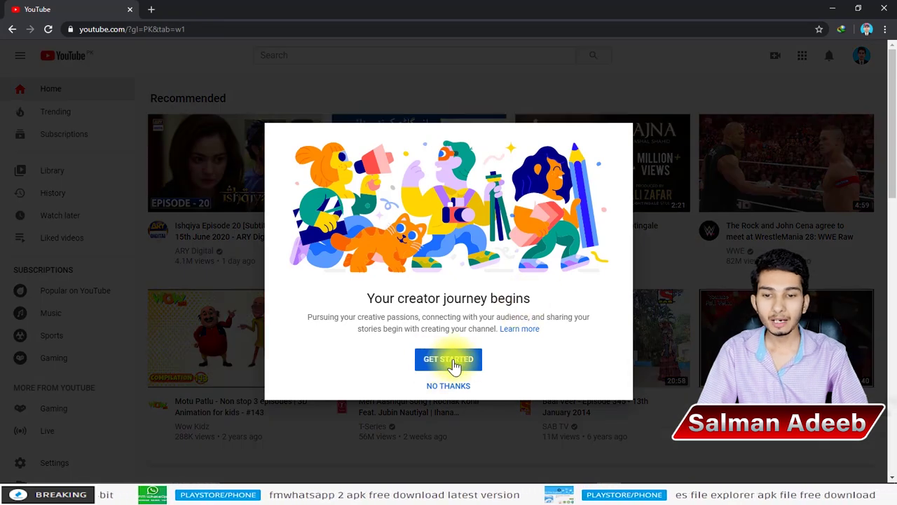
pyautogui.click(457, 365)
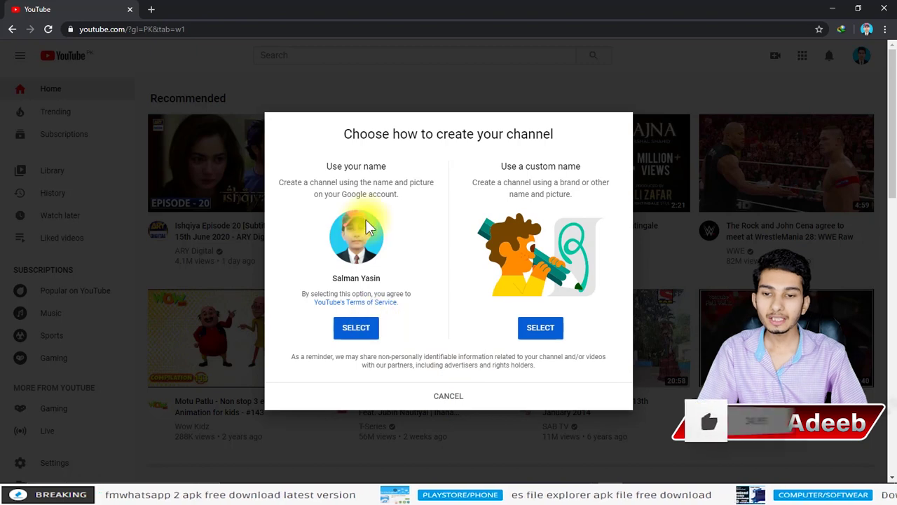
# Compare the 'Use your name' and 'Use a custom name' options by highlighting their headings.
pyautogui.moveTo(328, 165); pyautogui.dragTo(395, 170)
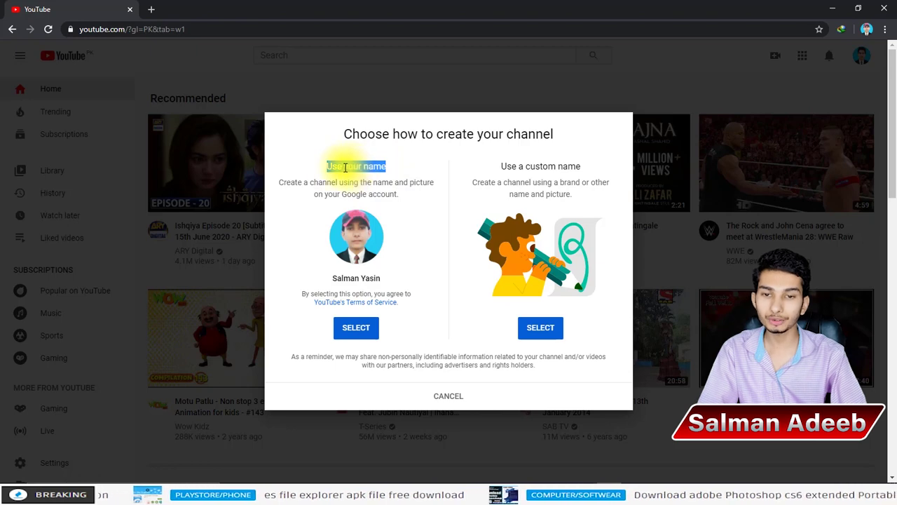
pyautogui.click(502, 166)
pyautogui.moveTo(503, 167); pyautogui.dragTo(575, 164)
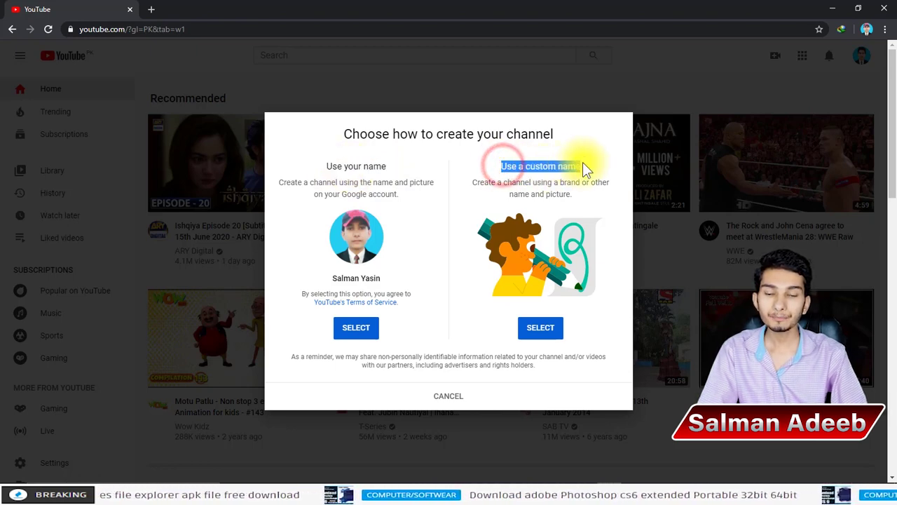
pyautogui.click(542, 168)
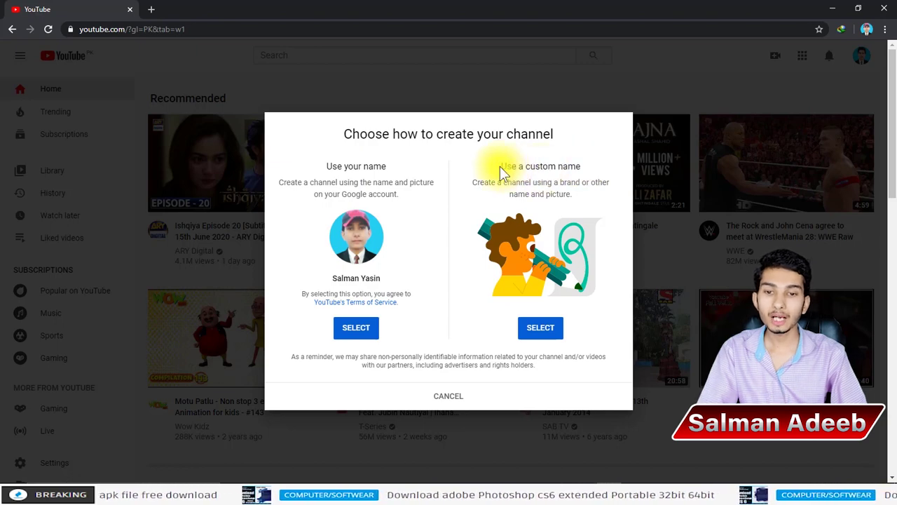
pyautogui.moveTo(502, 167); pyautogui.dragTo(591, 170)
pyautogui.click(555, 164)
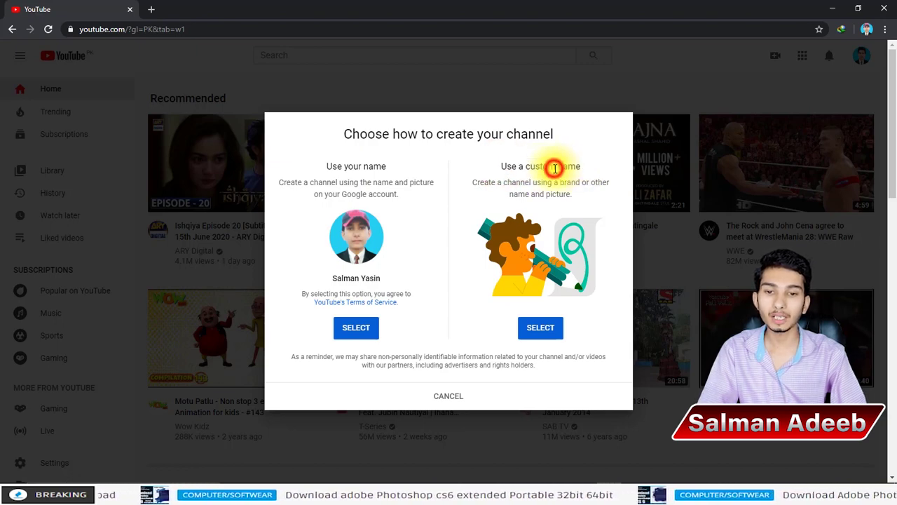
pyautogui.tripleClick(328, 166)
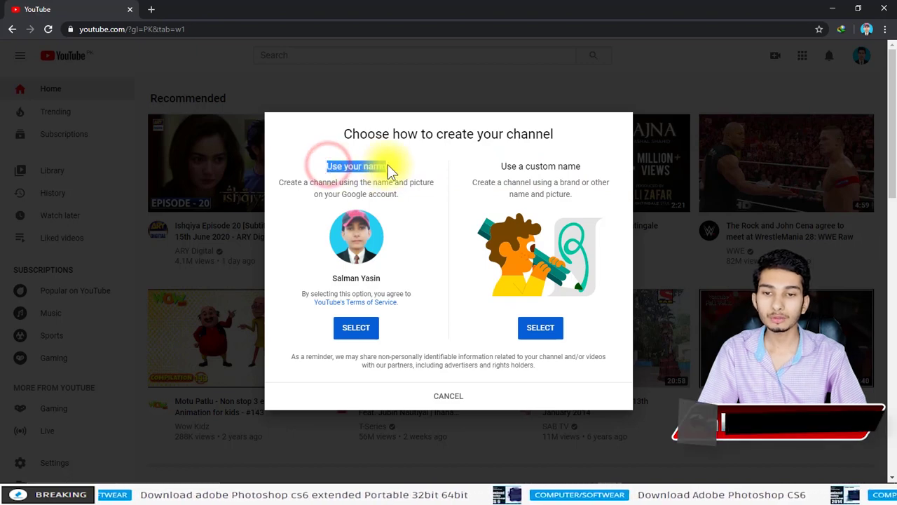
pyautogui.click(503, 166)
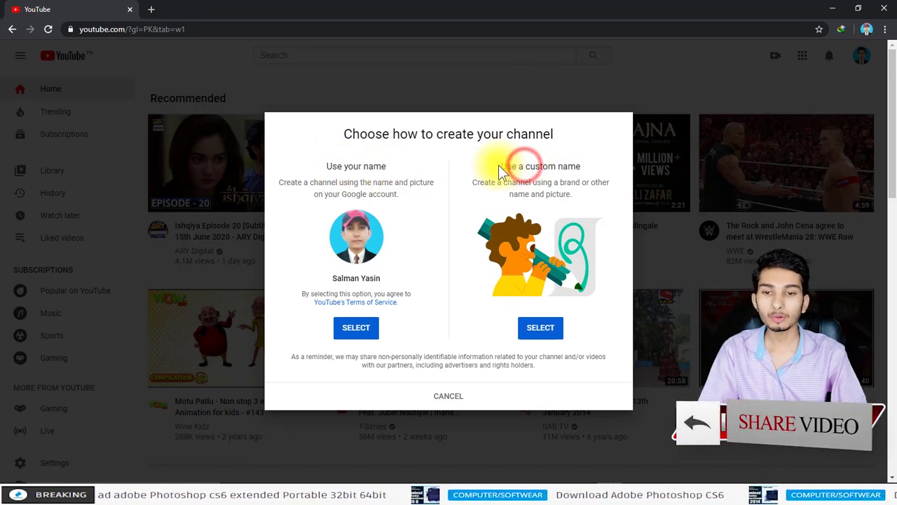
pyautogui.moveTo(501, 166); pyautogui.dragTo(576, 166)
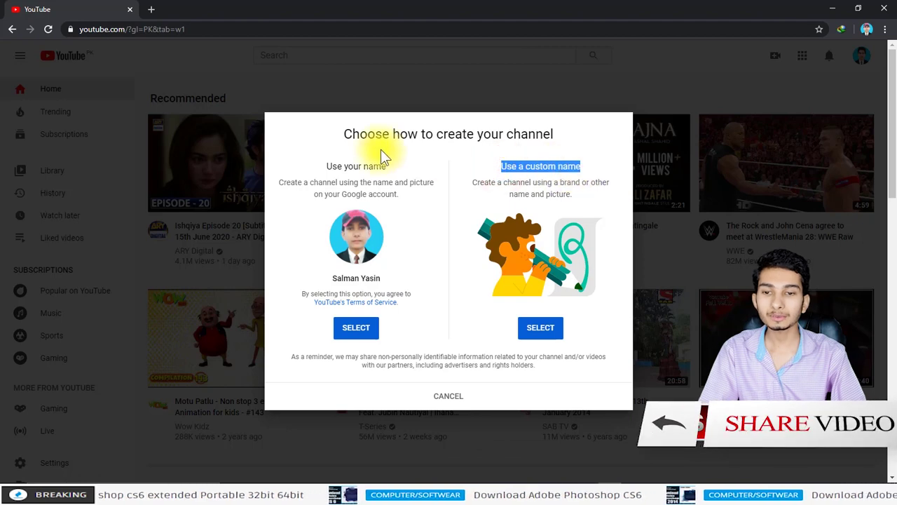
pyautogui.click(360, 169)
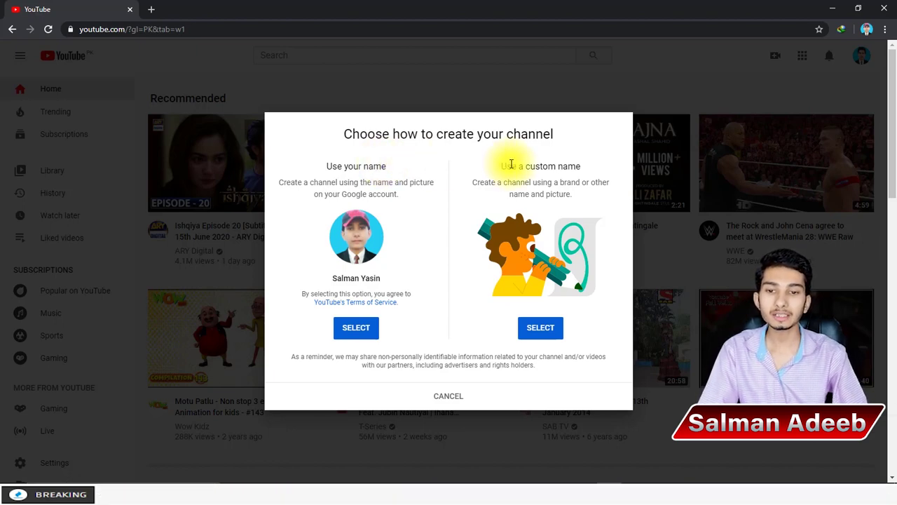
pyautogui.moveTo(502, 167); pyautogui.dragTo(584, 167)
pyautogui.click(541, 170)
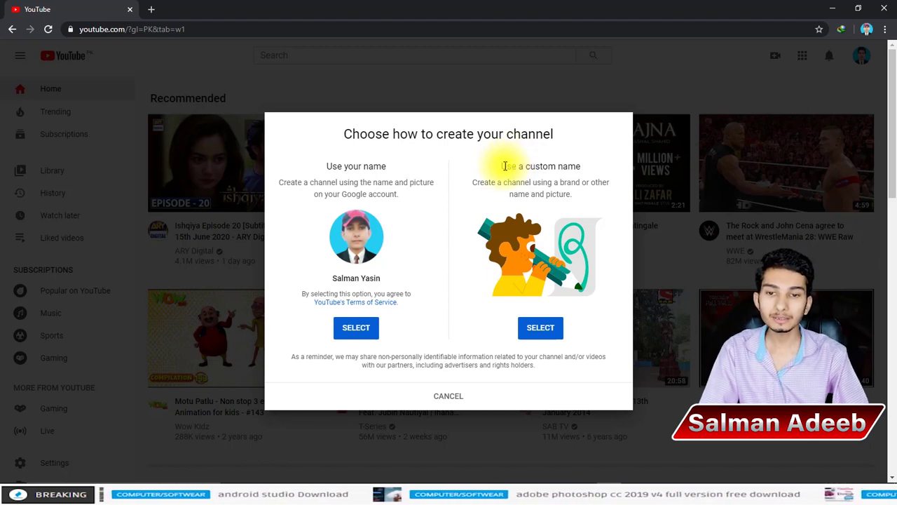
# Choose the 'Use a custom name' option for the new channel.
pyautogui.moveTo(505, 165); pyautogui.dragTo(596, 180)
pyautogui.click(565, 161)
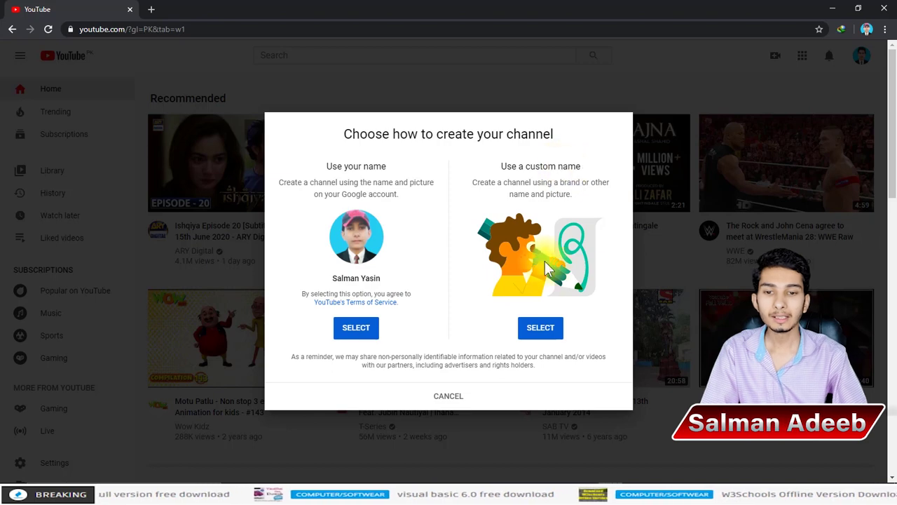
pyautogui.moveTo(327, 169); pyautogui.dragTo(392, 173)
pyautogui.moveTo(500, 169); pyautogui.dragTo(601, 166)
pyautogui.click(552, 167)
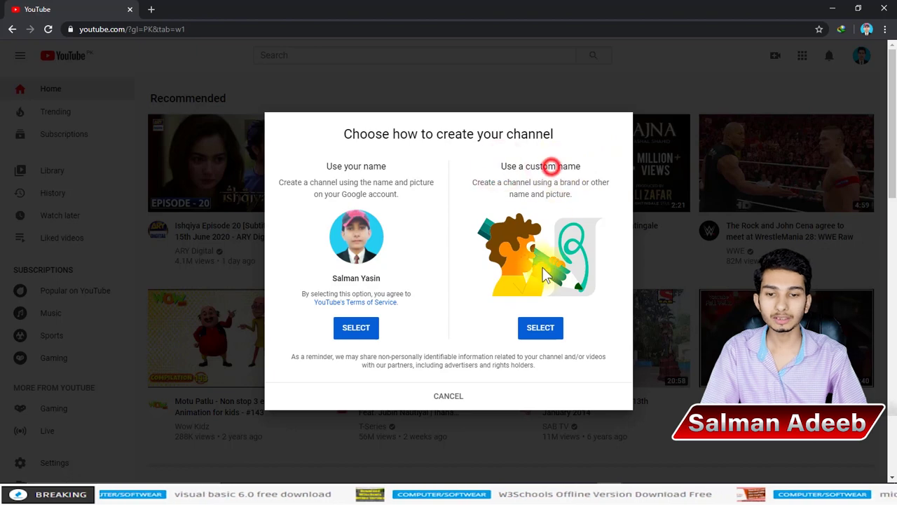
pyautogui.click(545, 328)
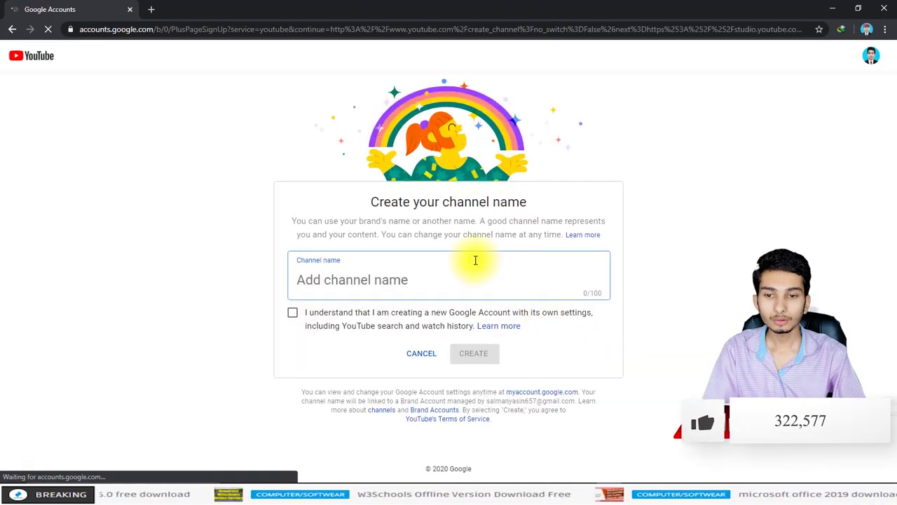
# Focus the empty Channel name field, then open a new blank browser tab.
pyautogui.click(415, 276)
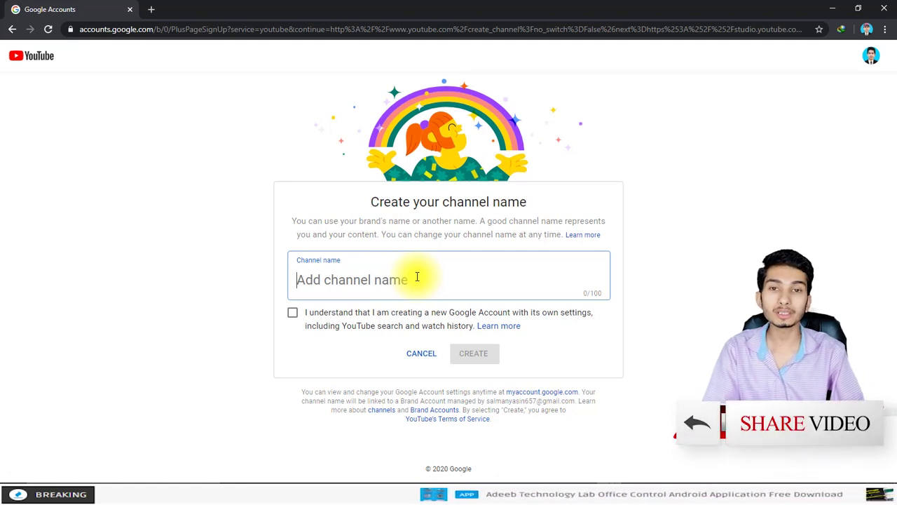
pyautogui.click(381, 280)
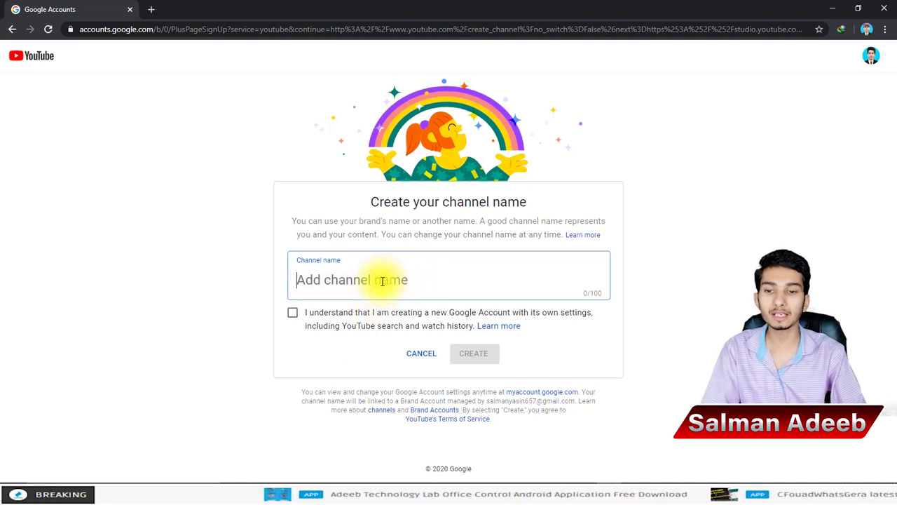
pyautogui.click(389, 281)
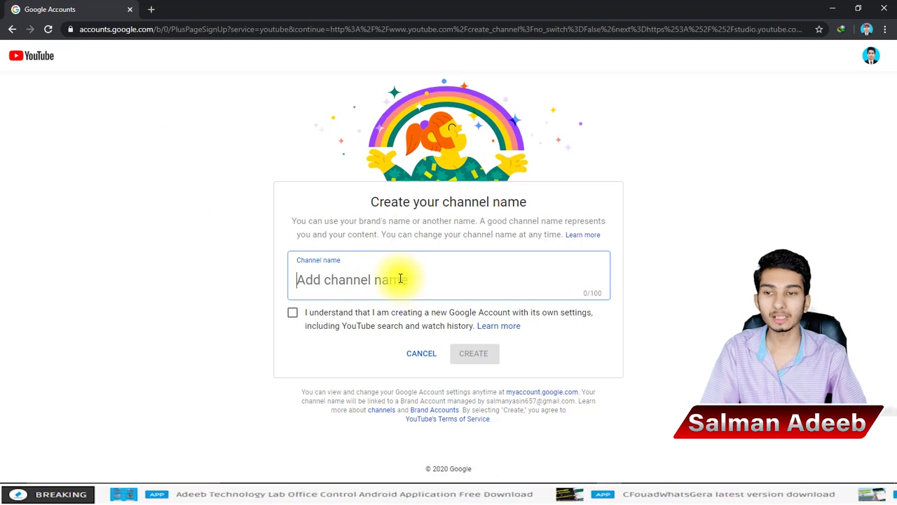
pyautogui.click(150, 9)
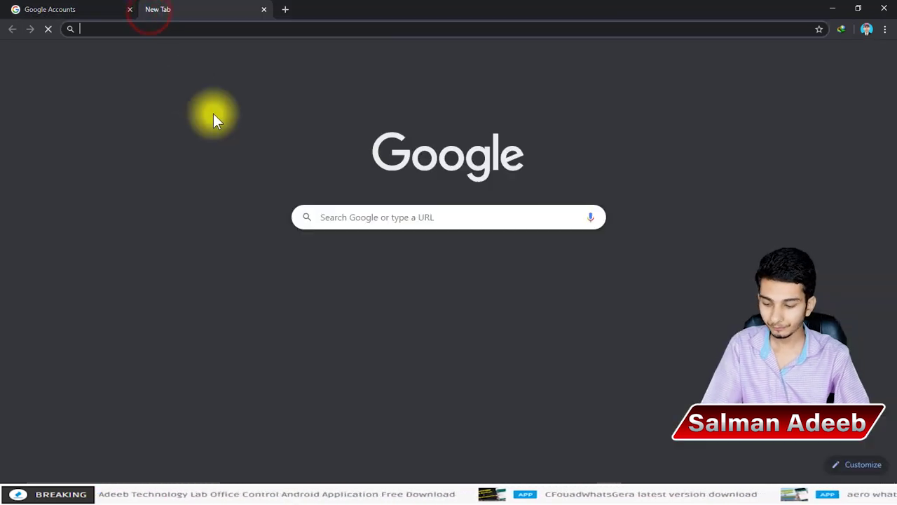
# Search YouTube for 'vfx bestie' and browse the existing channels found.
pyautogui.write('vfs')
pyautogui.press('BackSpace')
pyautogui.write('x bestie')
pyautogui.press('Return')
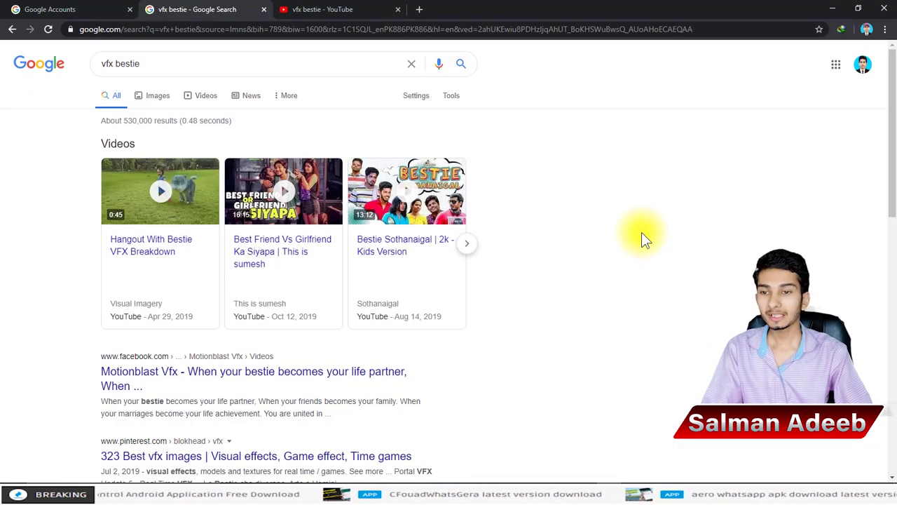
pyautogui.click(158, 64)
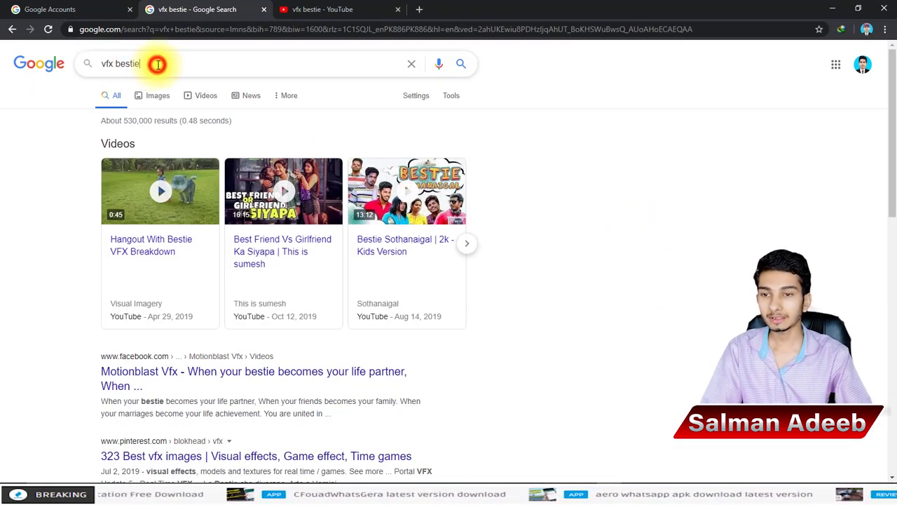
pyautogui.click(835, 276)
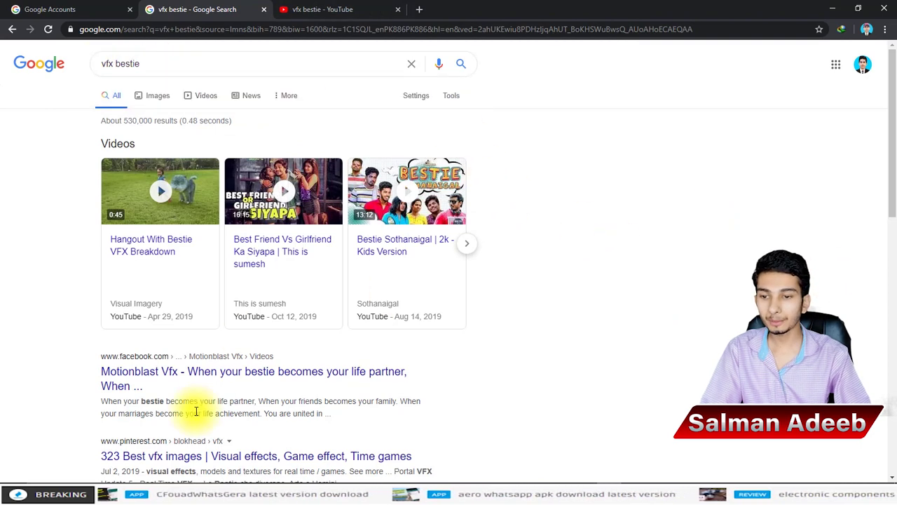
pyautogui.scroll(-3, 196, 411)
pyautogui.scroll(-4, 469, 305)
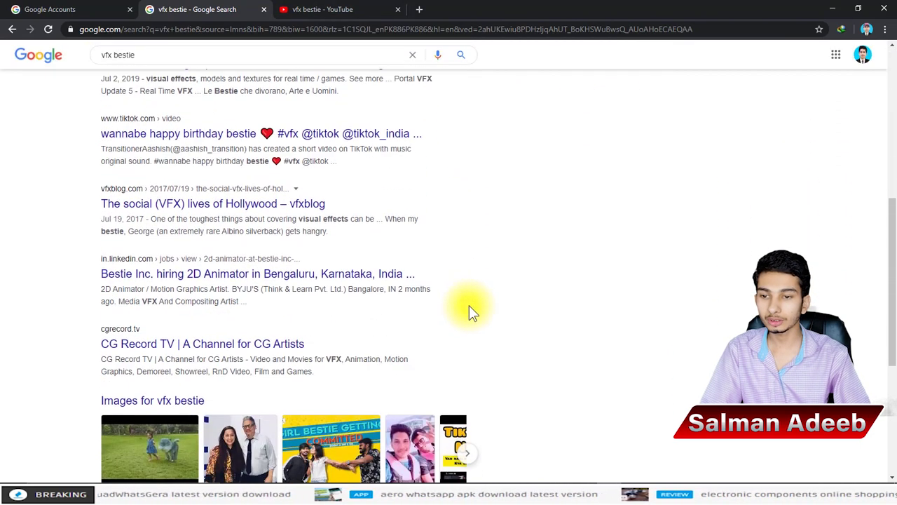
pyautogui.scroll(6, 582, 263)
# Copy the 'vfx bestie' search query and return to the channel-name page.
pyautogui.click(339, 9)
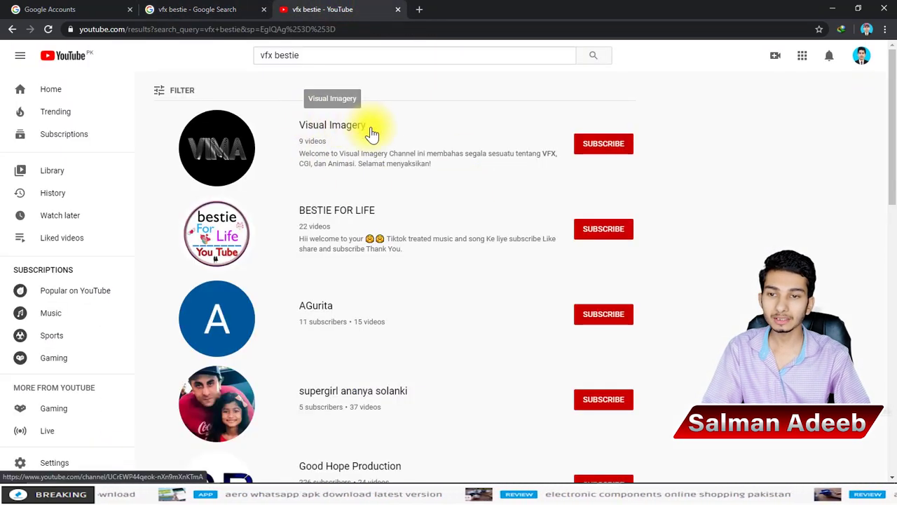
pyautogui.scroll(-4, 445, 156)
pyautogui.scroll(-4, 378, 305)
pyautogui.scroll(8, 376, 302)
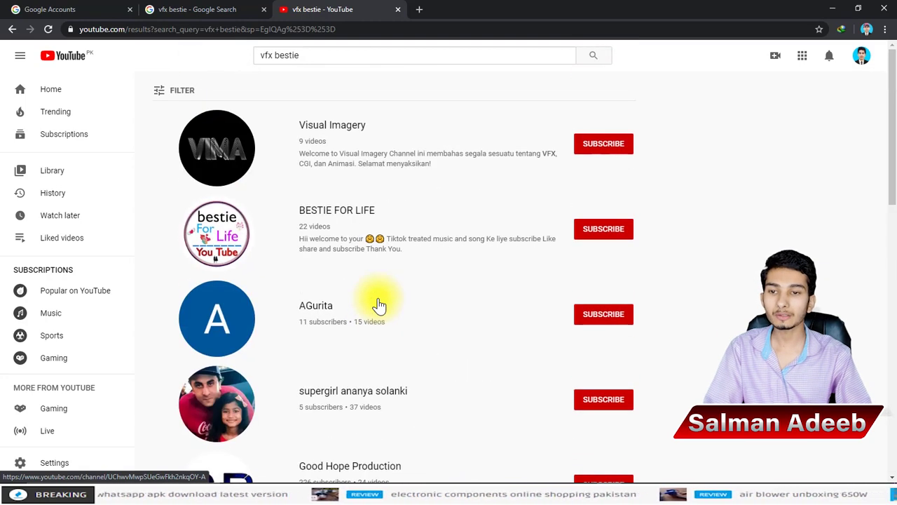
pyautogui.tripleClick(320, 54)
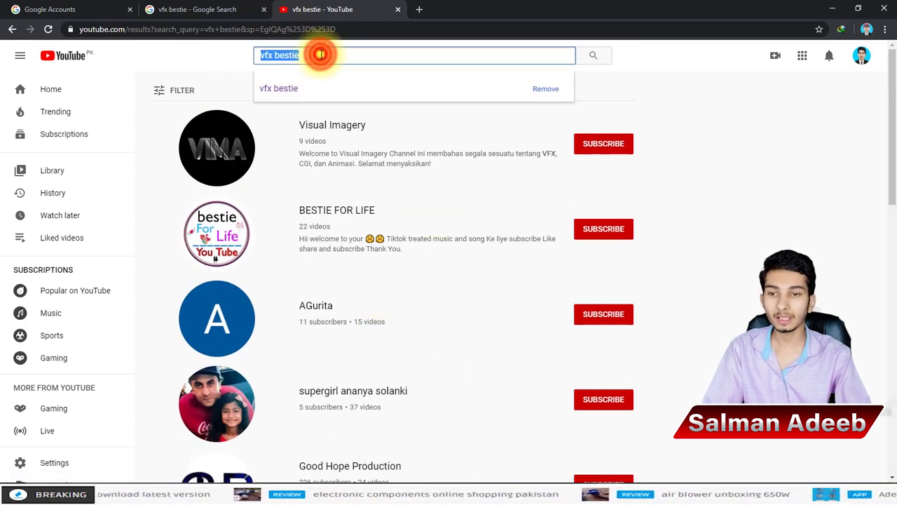
pyautogui.click(319, 54)
pyautogui.tripleClick(322, 54)
pyautogui.hotkey('ctrl', 'c')
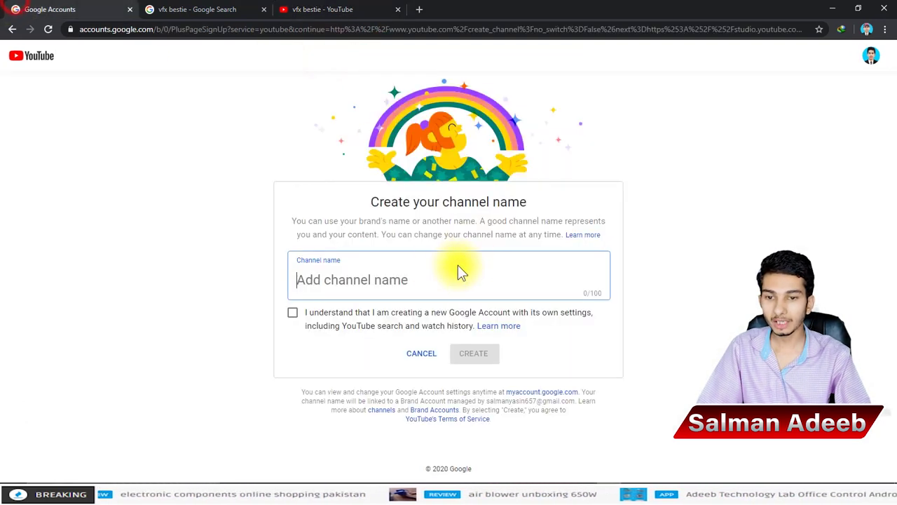
pyautogui.click(391, 277)
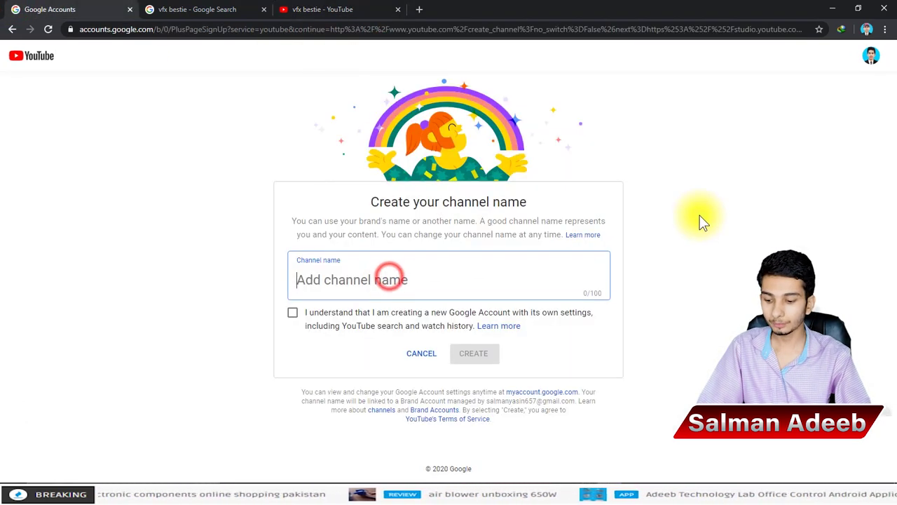
# Paste the name into Channel name and recapitalise it to 'VFX Bestie'.
pyautogui.hotkey('ctrl', 'v')
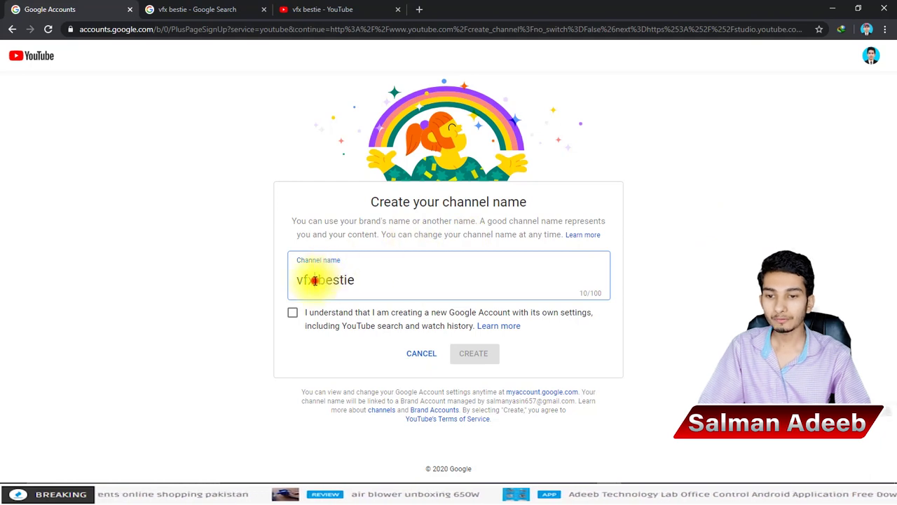
pyautogui.doubleClick(315, 281)
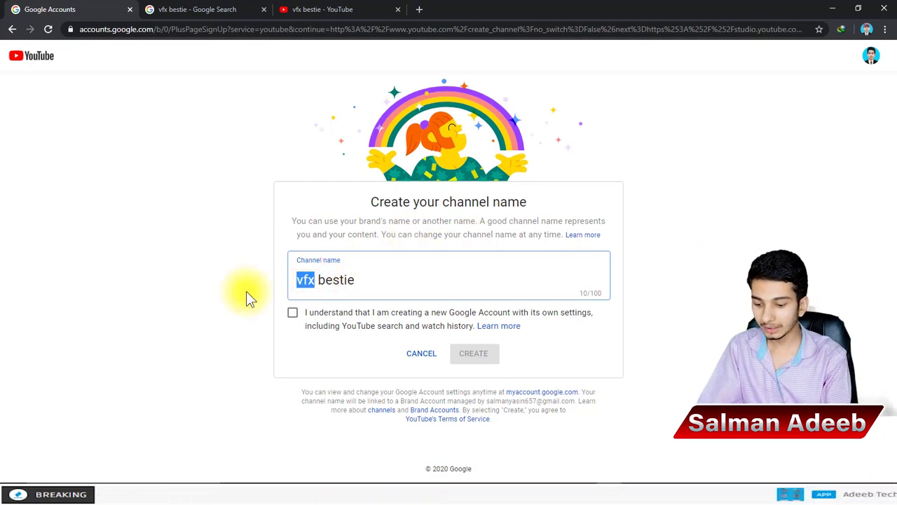
pyautogui.write('VFX')
pyautogui.press('Right')
pyautogui.hotkey('shift', 'Right')
pyautogui.write('B')
pyautogui.press('Right')
pyautogui.press('Right')
pyautogui.press('Right')
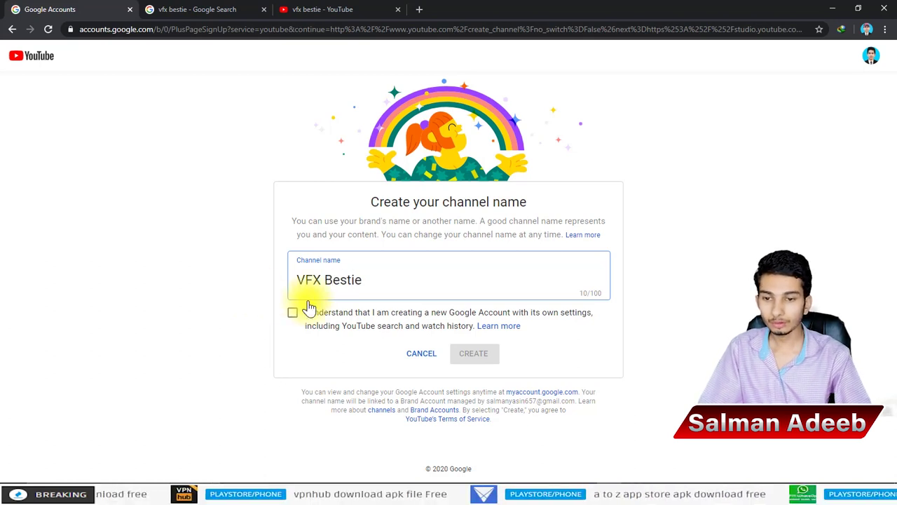
pyautogui.hotkey('shift', 'Home')
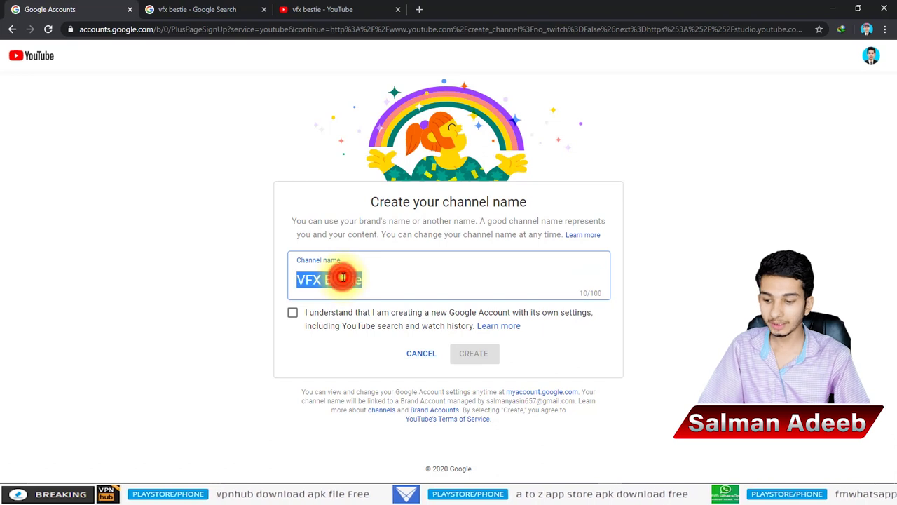
pyautogui.hotkey('ctrl', 'a')
pyautogui.click(421, 282)
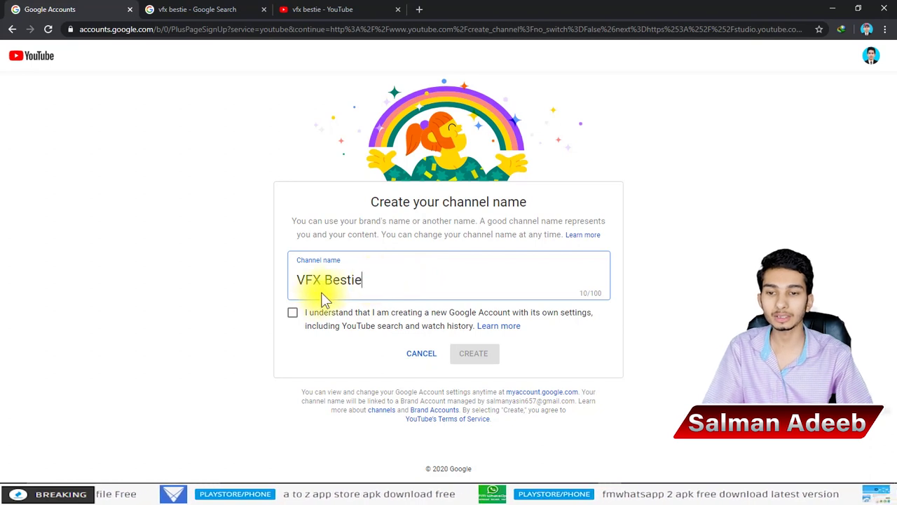
# Tick the 'I understand' acknowledgement and create the channel.
pyautogui.click(293, 313)
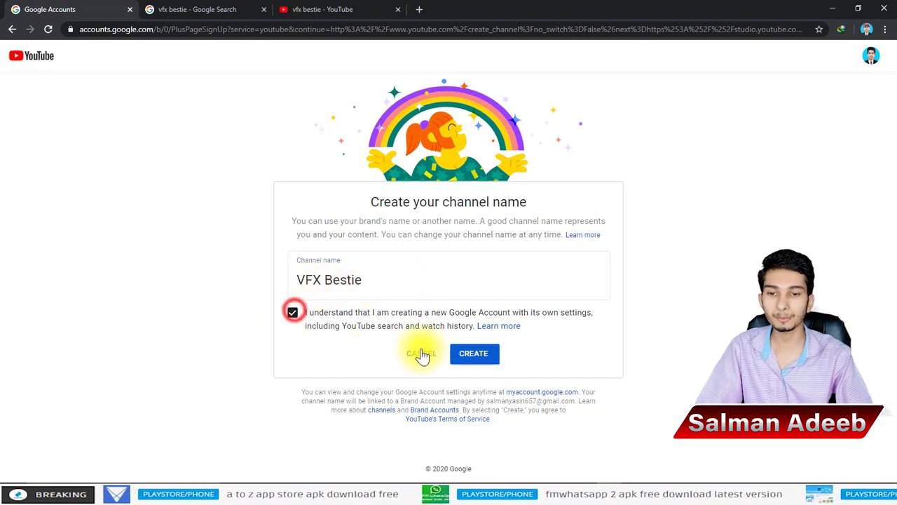
pyautogui.click(477, 355)
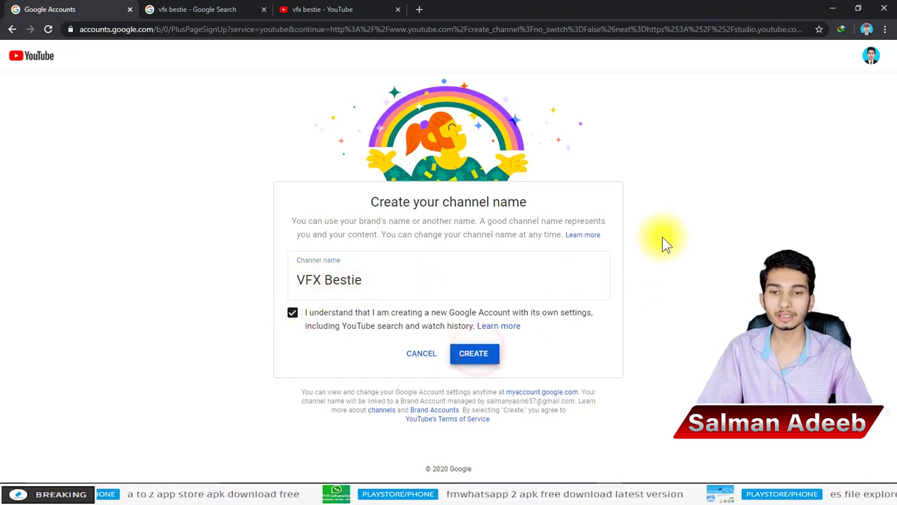
pyautogui.scroll(-5, 664, 240)
# Upload the downloaded VFX logo PNG as the channel profile picture.
pyautogui.scroll(3, 671, 183)
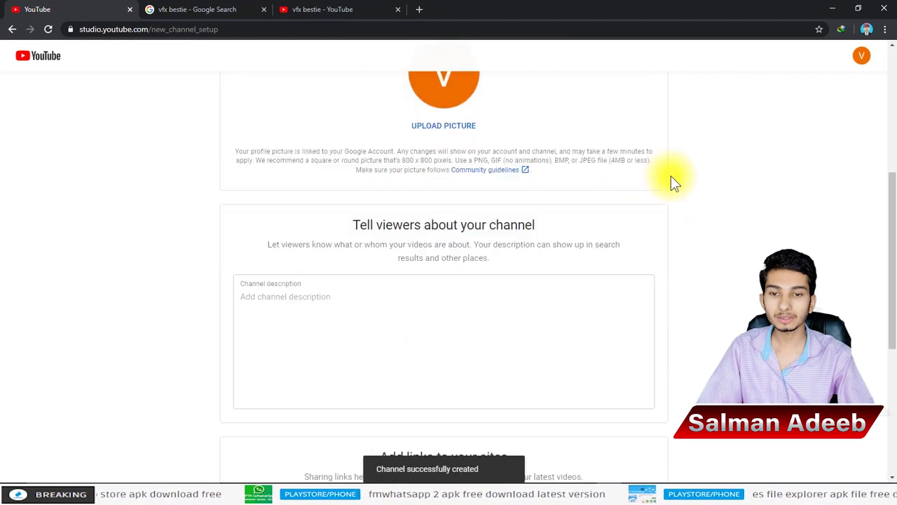
pyautogui.scroll(-5, 684, 240)
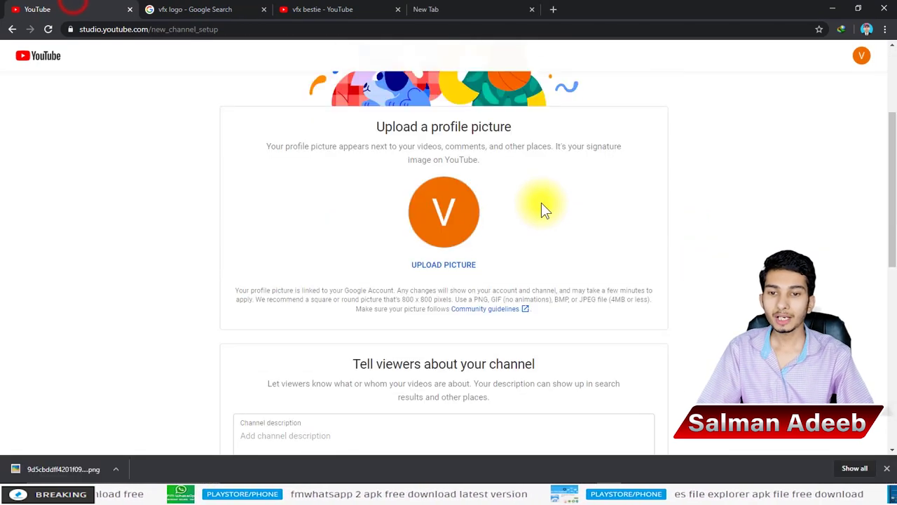
pyautogui.click(445, 219)
pyautogui.doubleClick(112, 92)
pyautogui.click(761, 203)
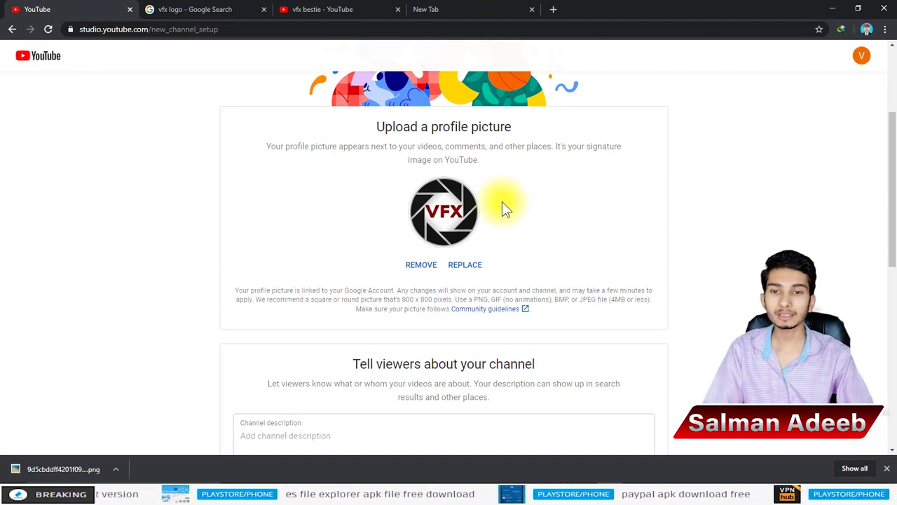
# Return to the channel setup page and focus the Channel description field.
pyautogui.click(475, 8)
pyautogui.click(176, 7)
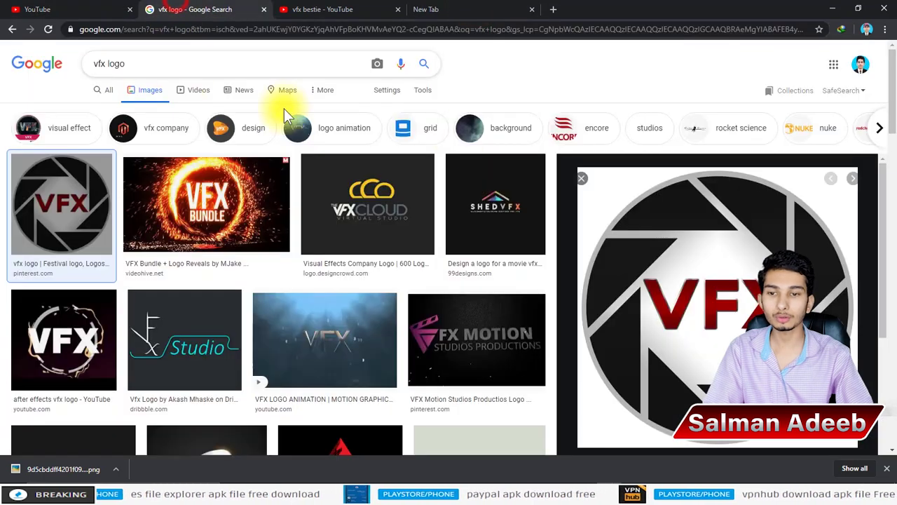
pyautogui.click(80, 7)
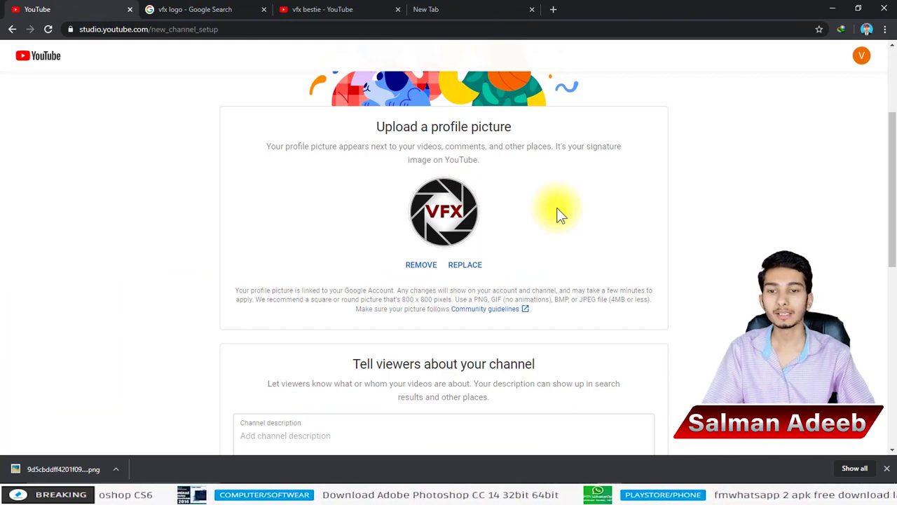
pyautogui.scroll(-2, 475, 246)
pyautogui.click(296, 325)
pyautogui.scroll(-2, 345, 323)
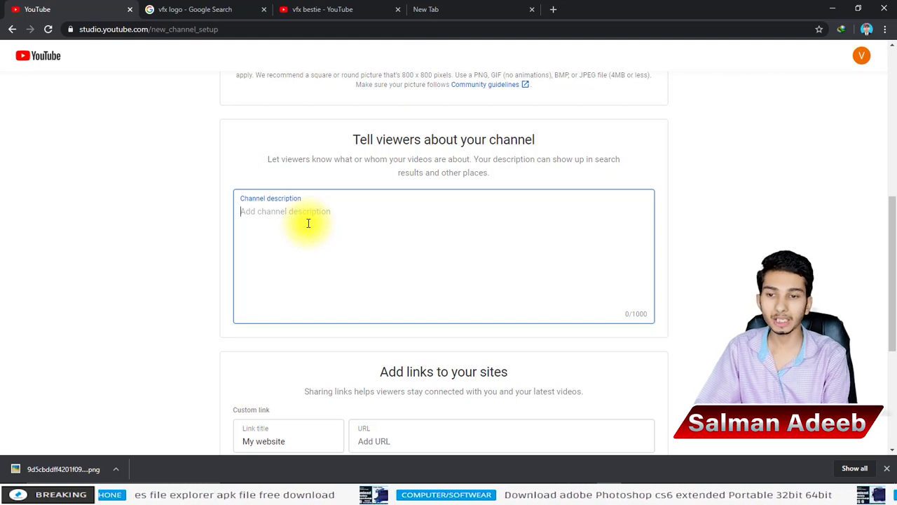
# Paste 'VFX Bestie Short Films' as the channel description and check the text.
pyautogui.write('VFX Bestie Short Films')
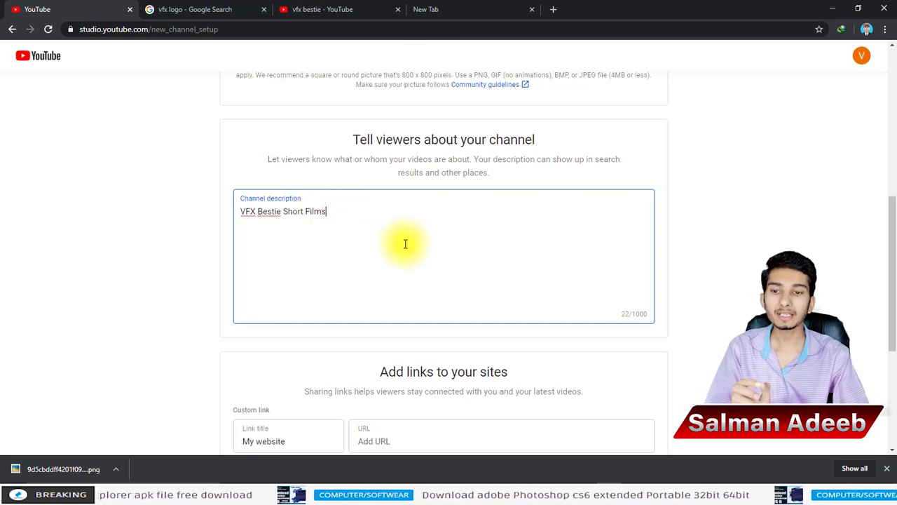
pyautogui.scroll(2, 397, 305)
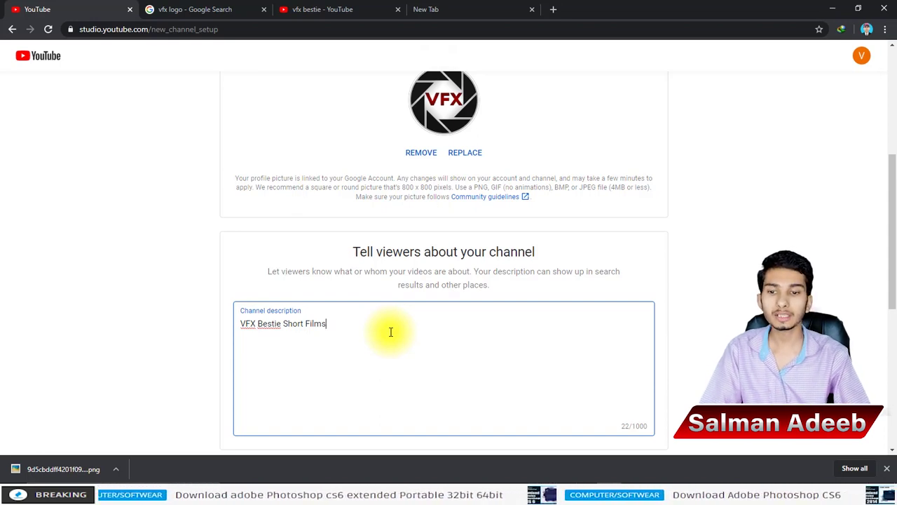
pyautogui.scroll(-3, 390, 332)
pyautogui.scroll(4, 403, 236)
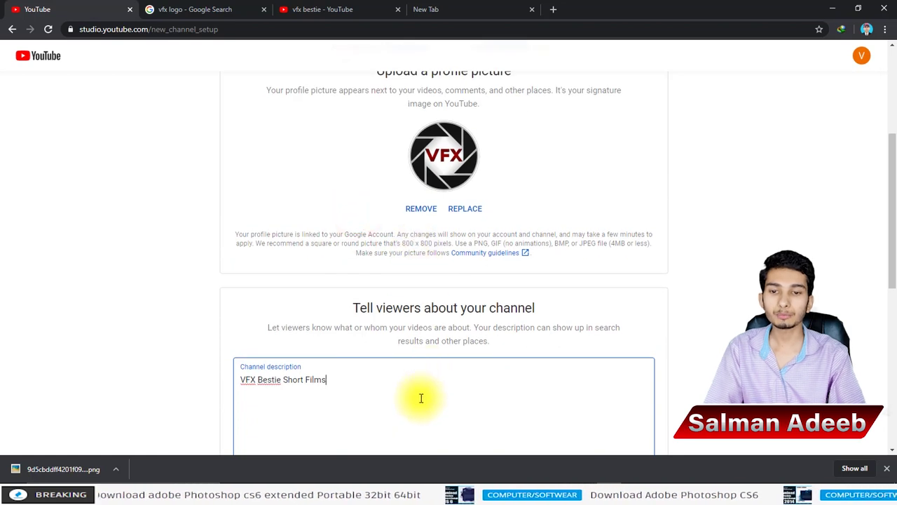
pyautogui.scroll(-2, 408, 295)
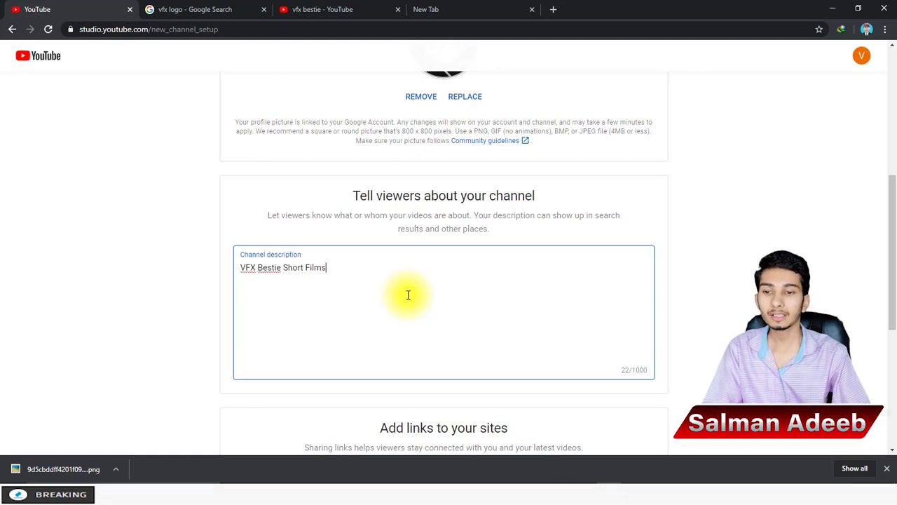
pyautogui.click(341, 268)
pyautogui.scroll(1, 347, 295)
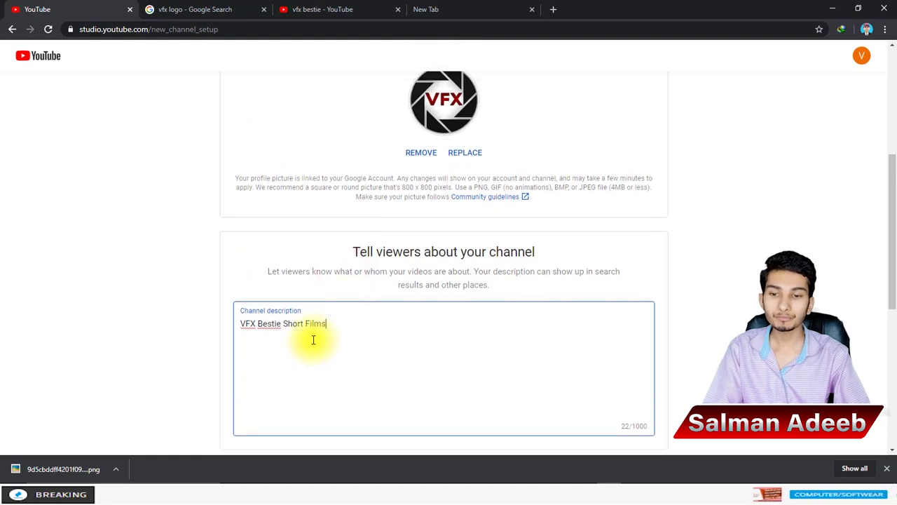
pyautogui.scroll(-1, 406, 322)
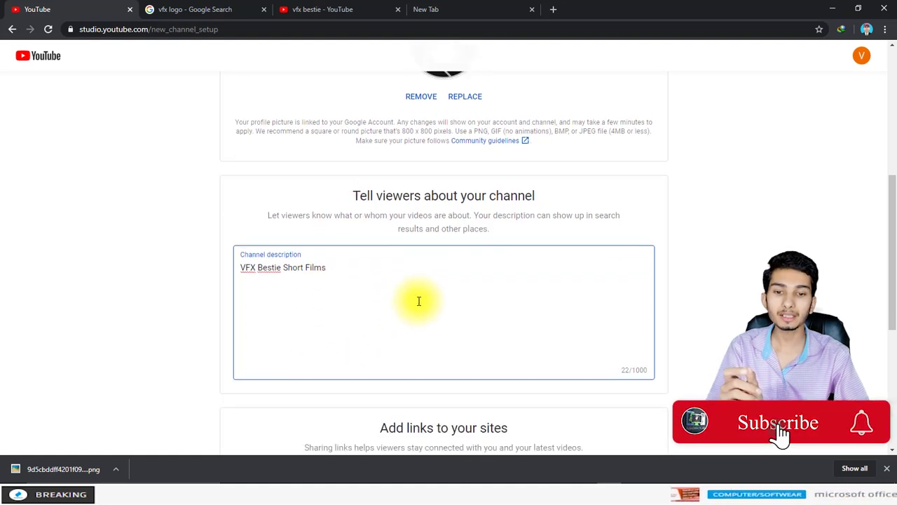
pyautogui.click(635, 372)
pyautogui.hotkey('ctrl', 'a')
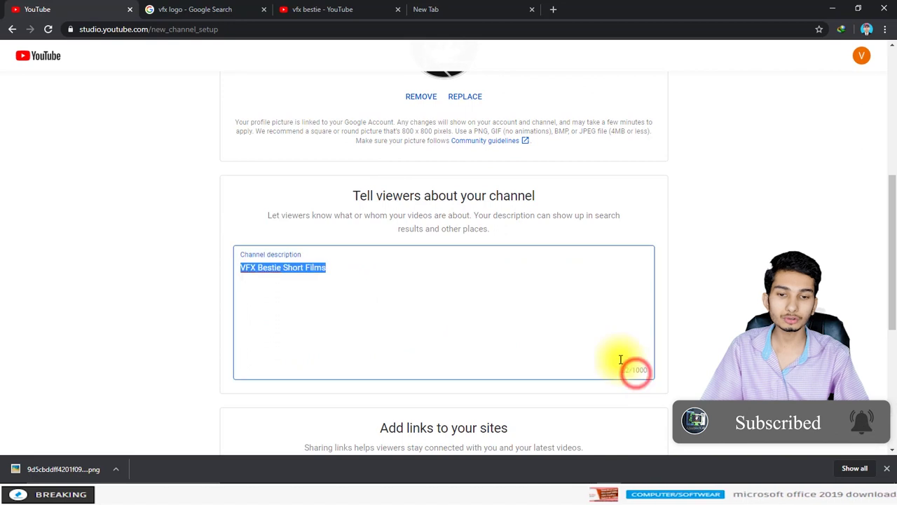
pyautogui.click(533, 300)
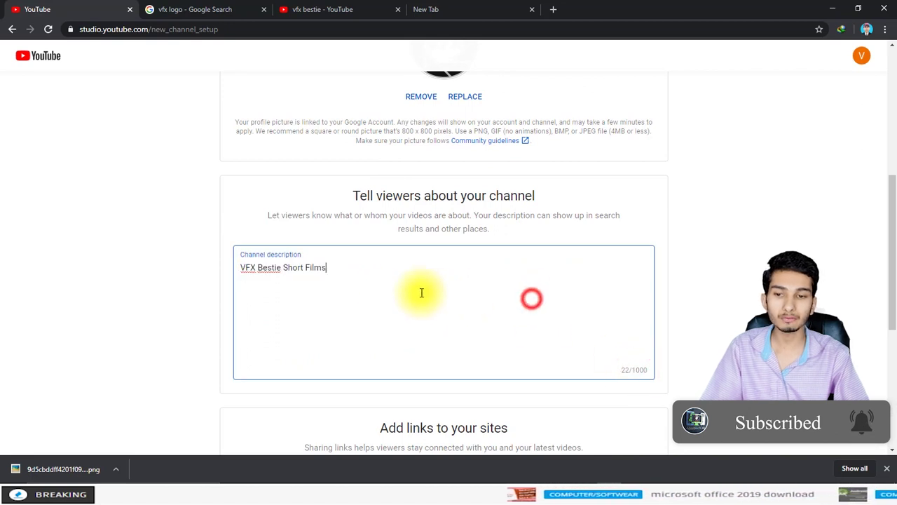
pyautogui.scroll(-1, 372, 293)
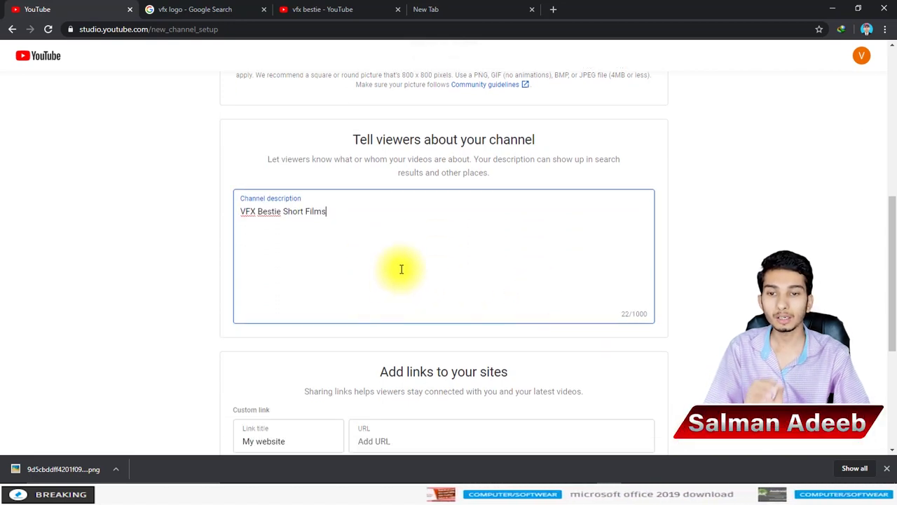
pyautogui.scroll(-3, 569, 241)
pyautogui.scroll(-1, 317, 254)
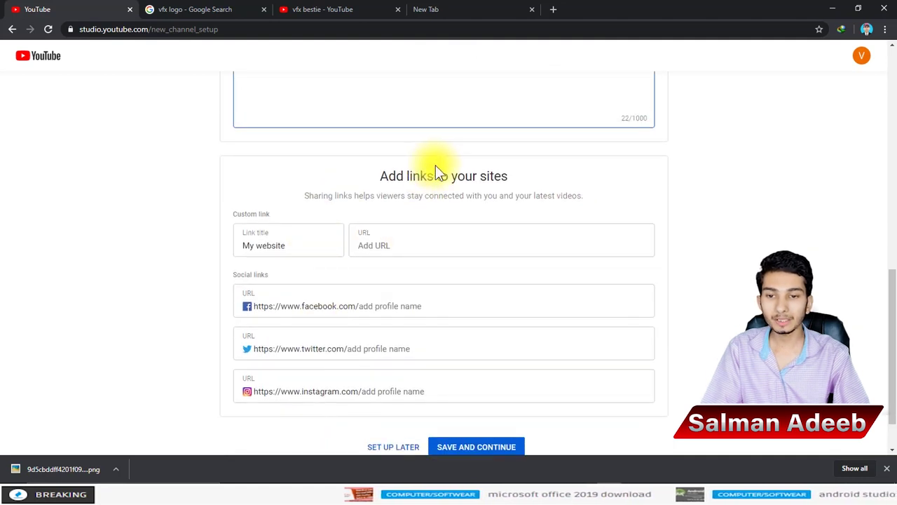
# Leave the website, Facebook, Twitter and Instagram links empty and save the channel setup.
pyautogui.click(401, 240)
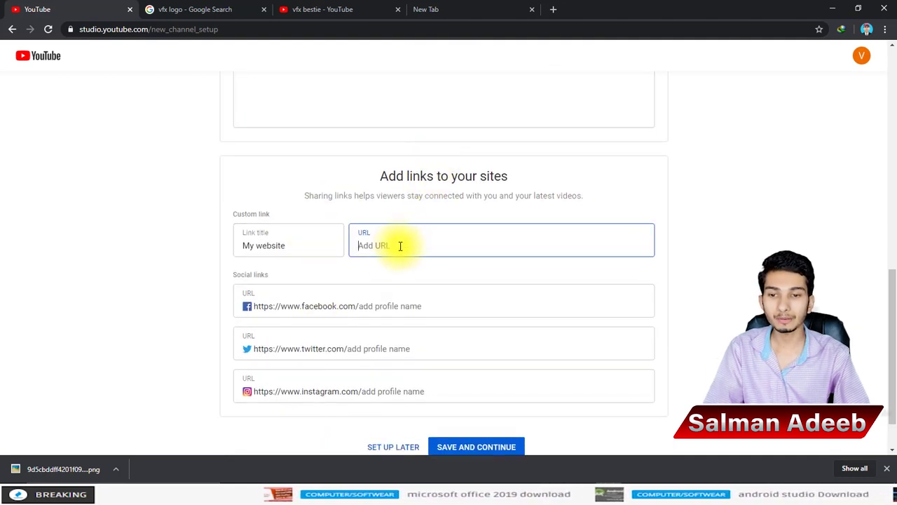
pyautogui.click(382, 308)
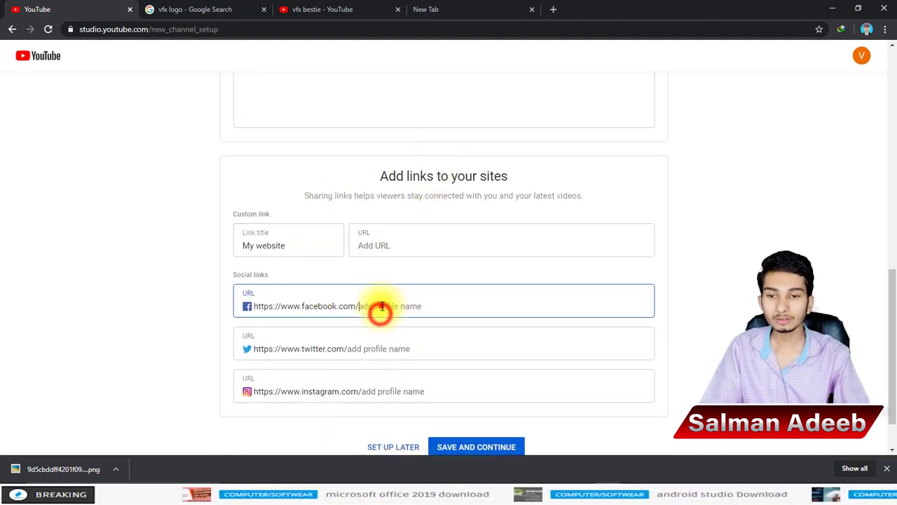
pyautogui.scroll(-2, 406, 306)
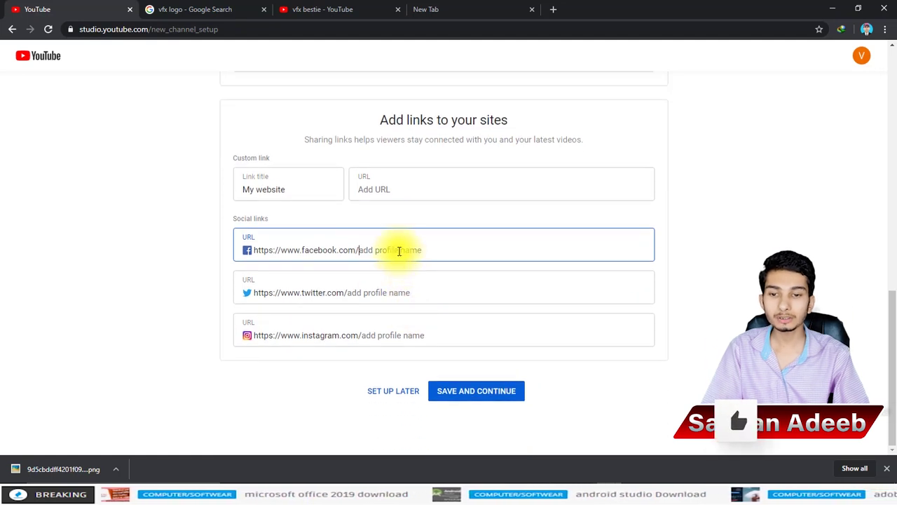
pyautogui.click(382, 251)
pyautogui.click(366, 293)
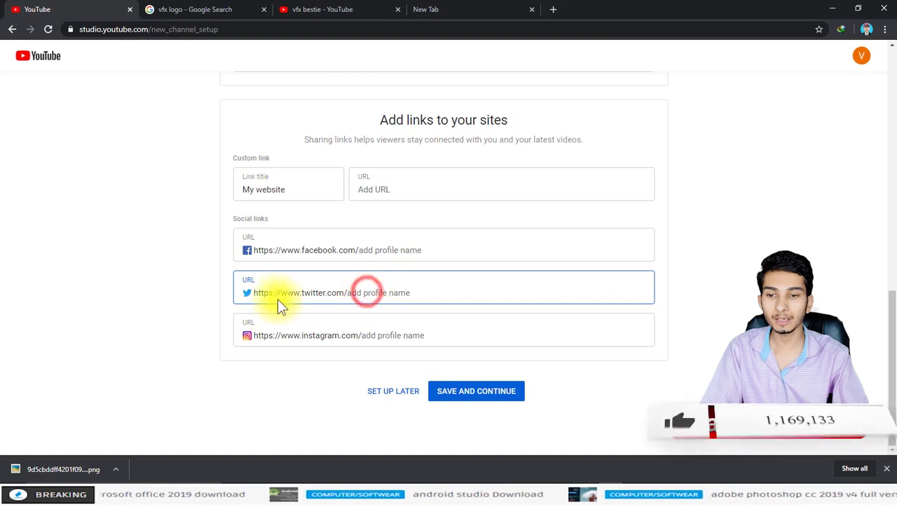
pyautogui.click(388, 336)
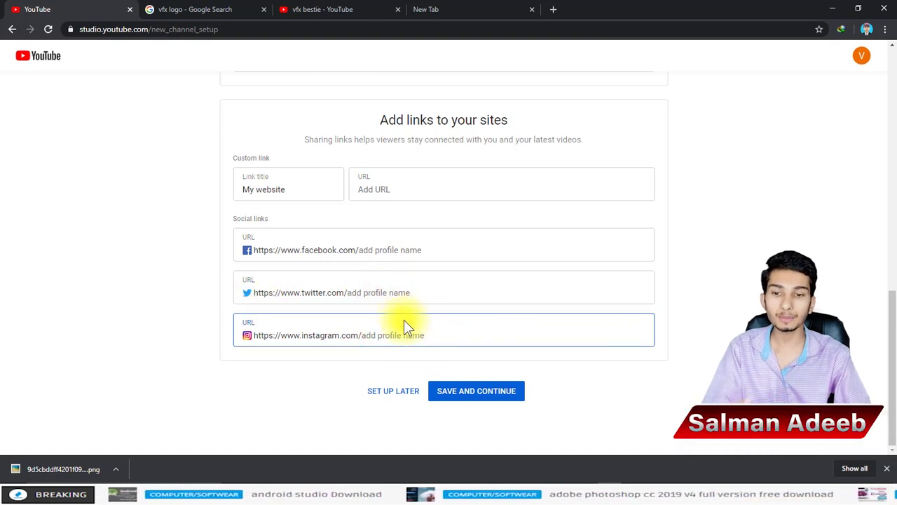
pyautogui.click(399, 252)
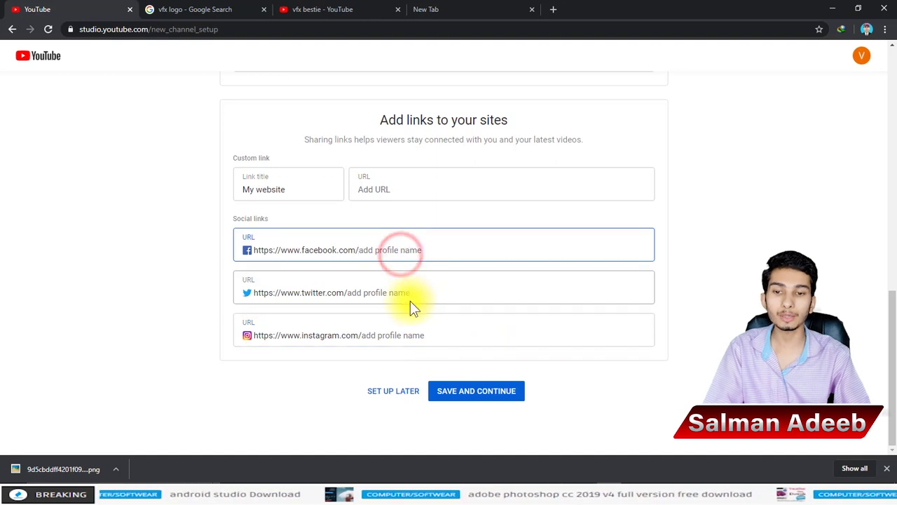
pyautogui.click(469, 399)
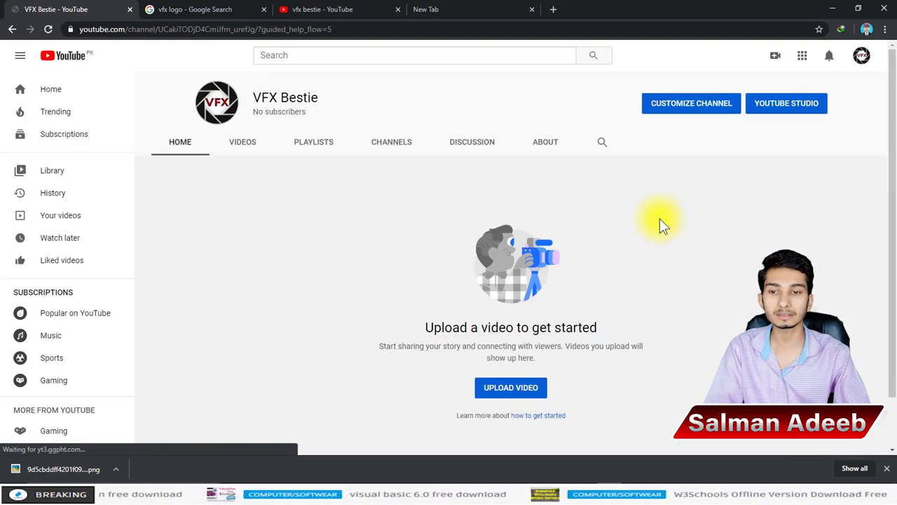
# Dismiss the Got it tip and view the Videos, Playlists, Channels and About sections, then return Home.
pyautogui.click(754, 167)
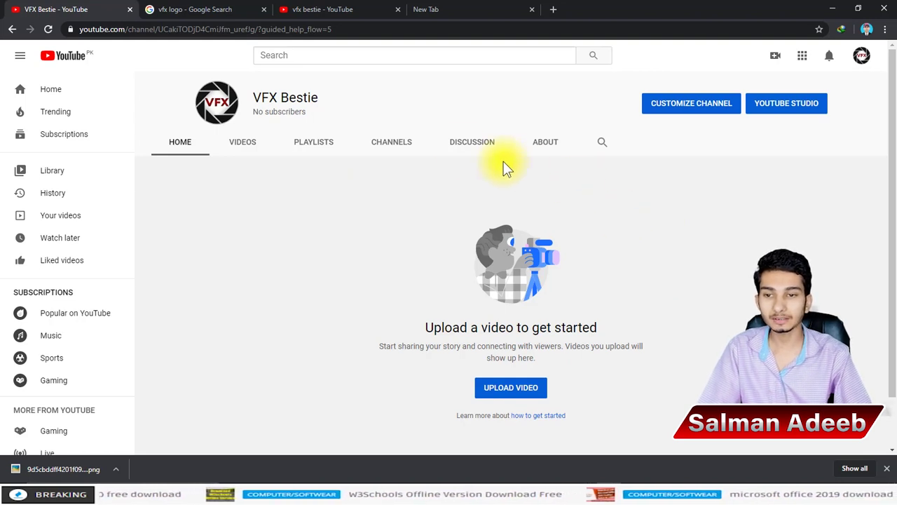
pyautogui.click(238, 144)
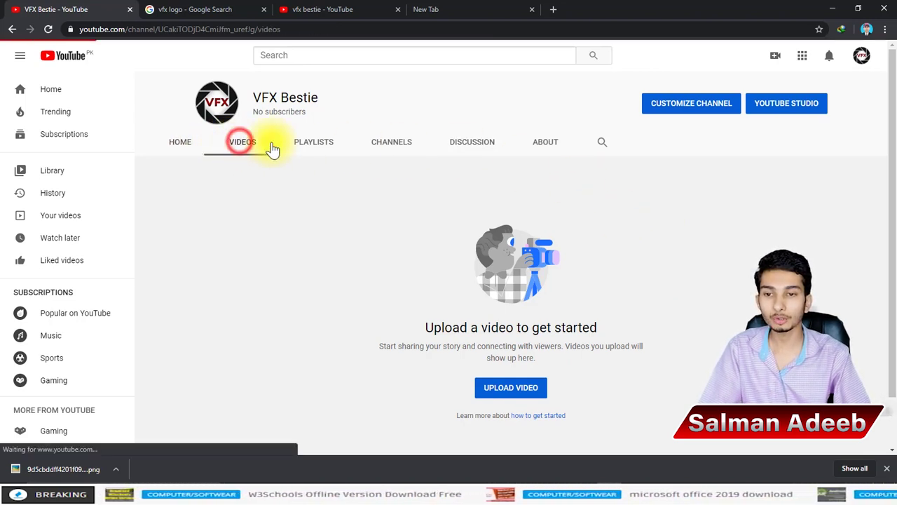
pyautogui.click(392, 141)
pyautogui.click(463, 140)
pyautogui.click(544, 142)
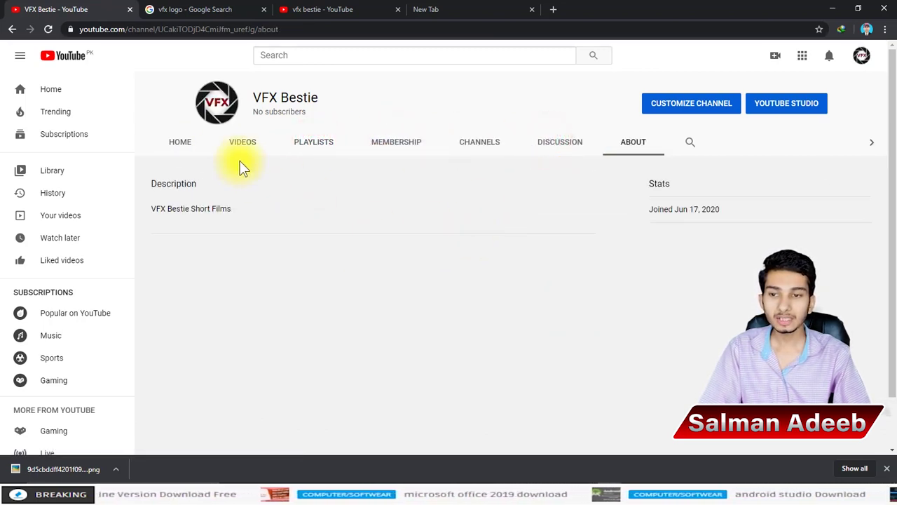
pyautogui.click(180, 144)
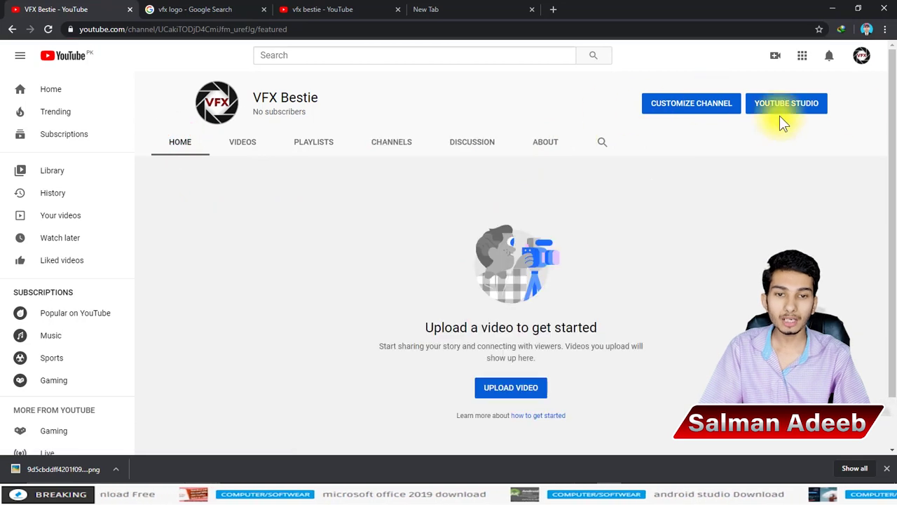
# Choose the forest-flowers gallery image as channel art, then bring up the banner's edit options.
pyautogui.click(673, 108)
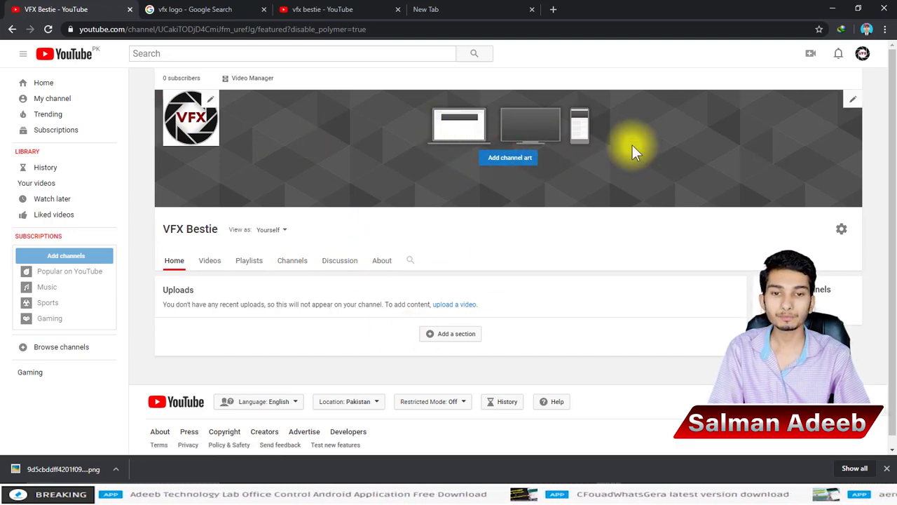
pyautogui.click(511, 158)
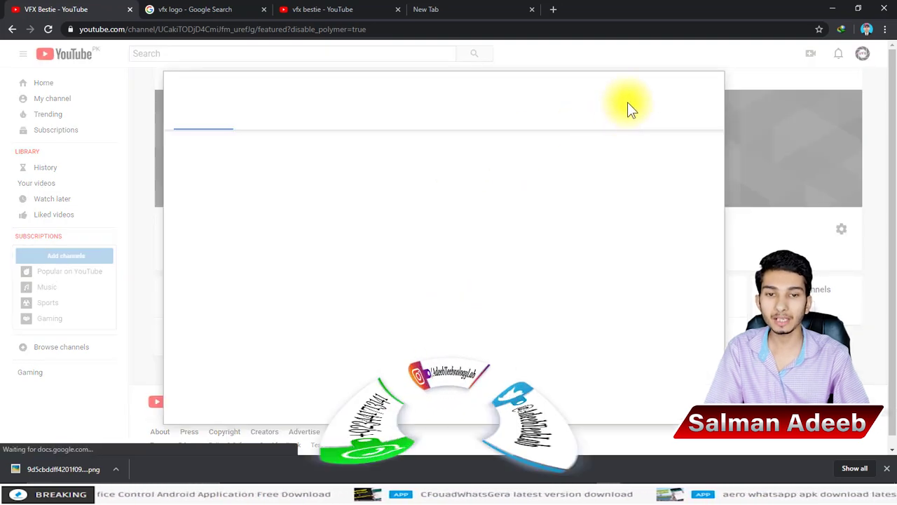
pyautogui.click(293, 117)
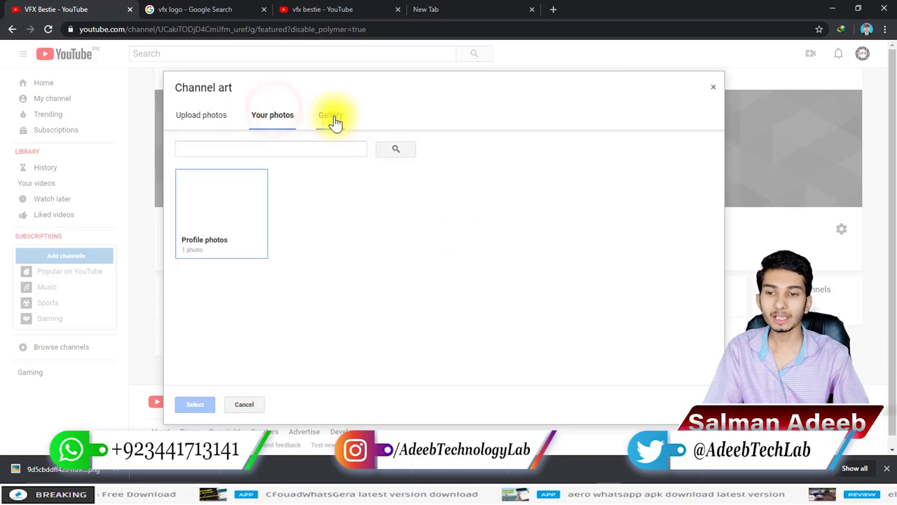
pyautogui.click(332, 118)
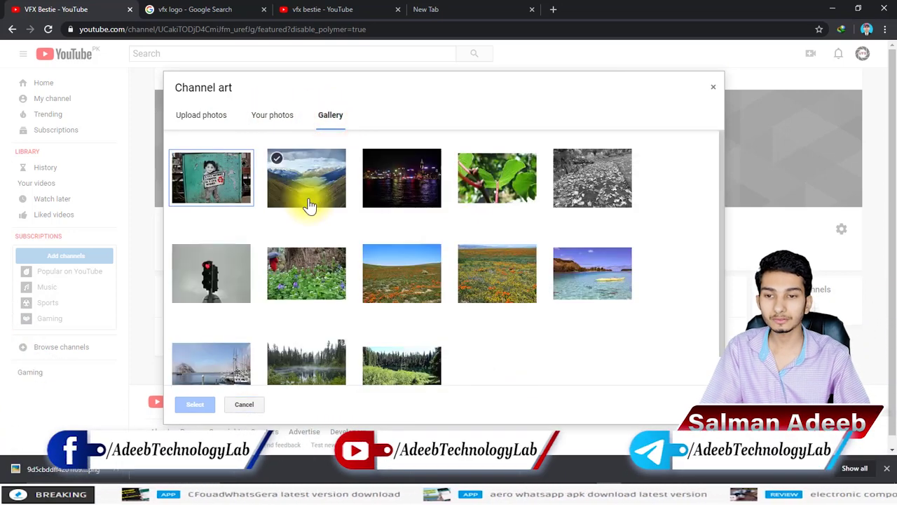
pyautogui.click(313, 254)
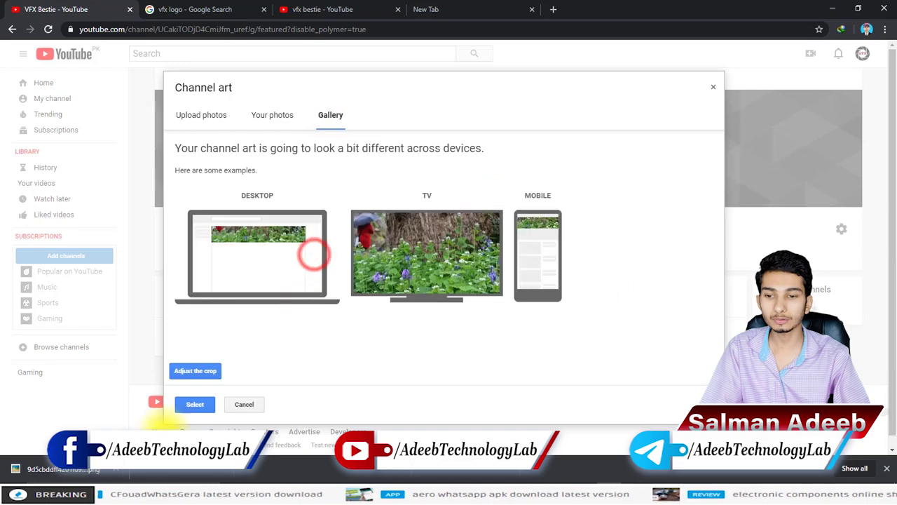
pyautogui.click(195, 405)
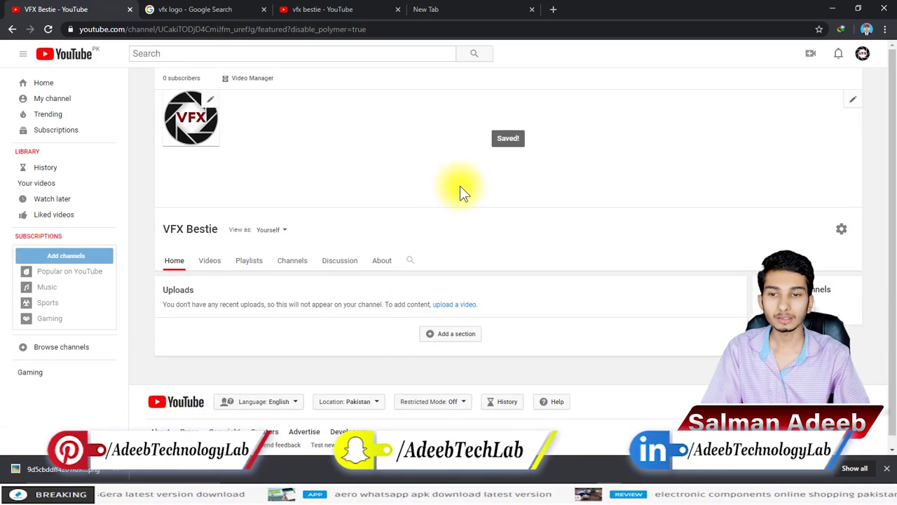
pyautogui.click(854, 103)
pyautogui.click(854, 104)
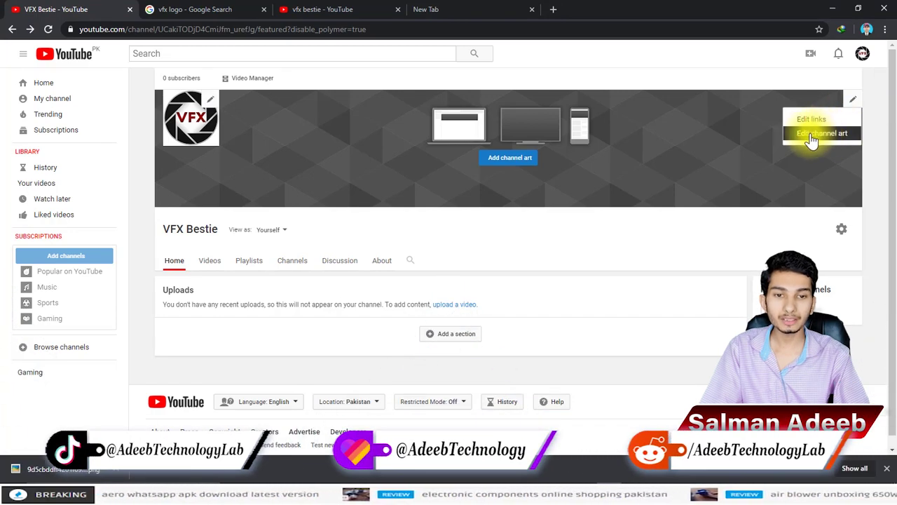
# Set the banner to the teal-wall gallery photo reading 'A day without laughter is a day wasted'.
pyautogui.click(815, 135)
pyautogui.click(411, 275)
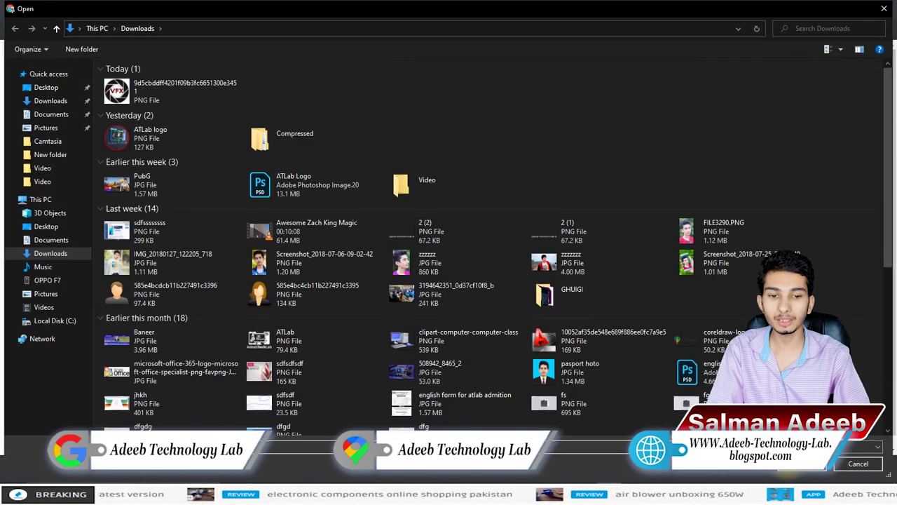
pyautogui.click(856, 464)
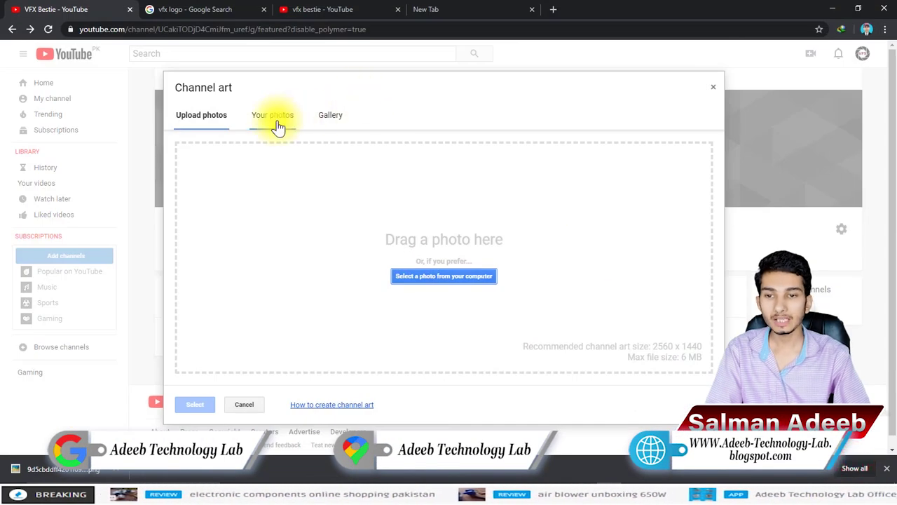
pyautogui.click(277, 119)
pyautogui.click(326, 118)
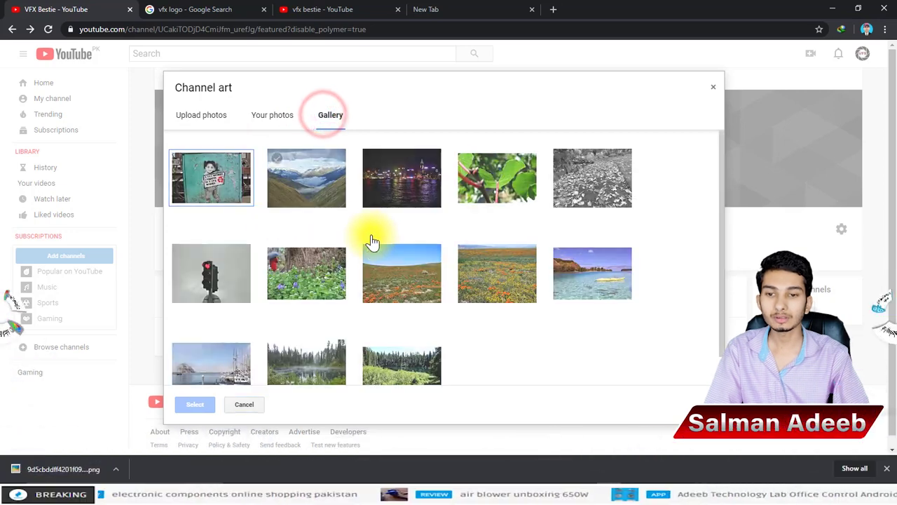
pyautogui.click(211, 176)
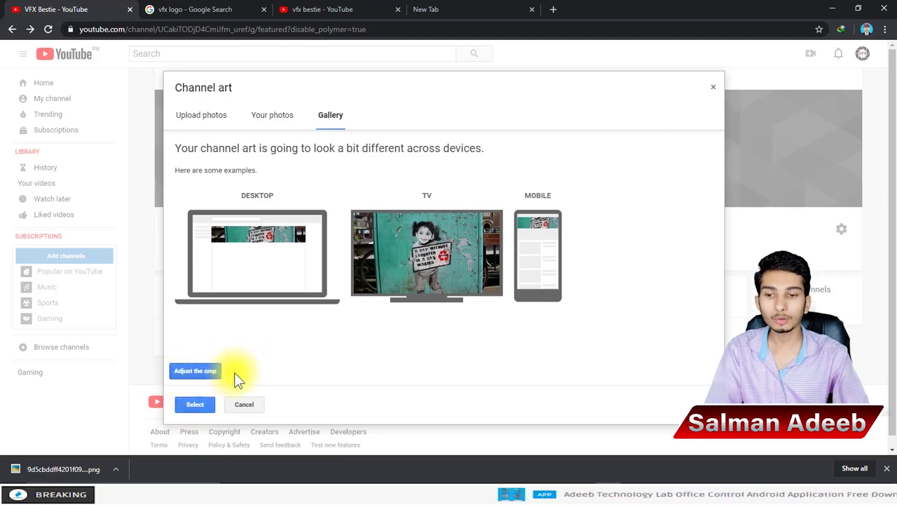
pyautogui.click(201, 404)
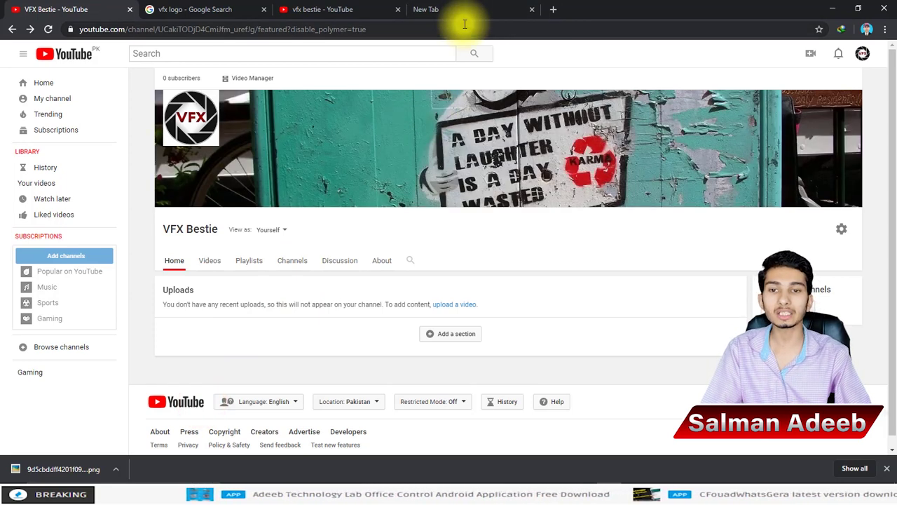
# From the vfx bestie search results, open the channel art PSD template video and pause it.
pyautogui.click(335, 10)
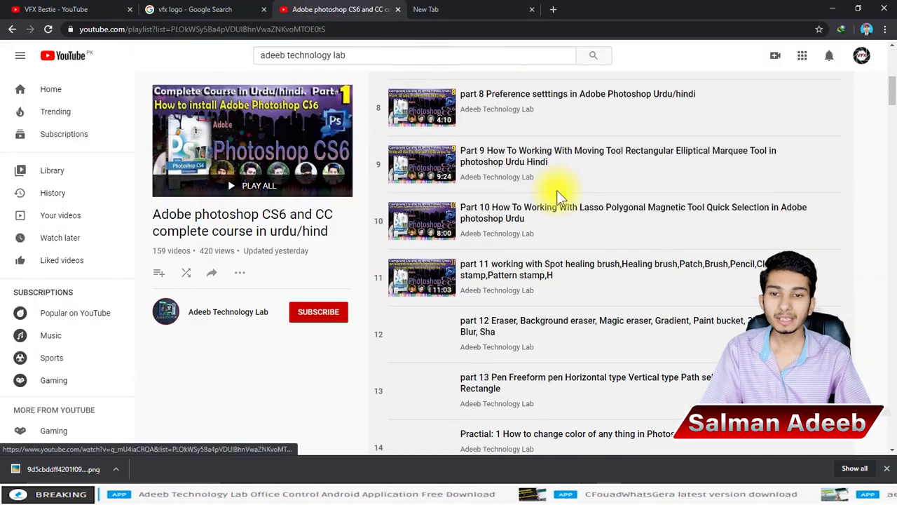
pyautogui.scroll(-15, 556, 224)
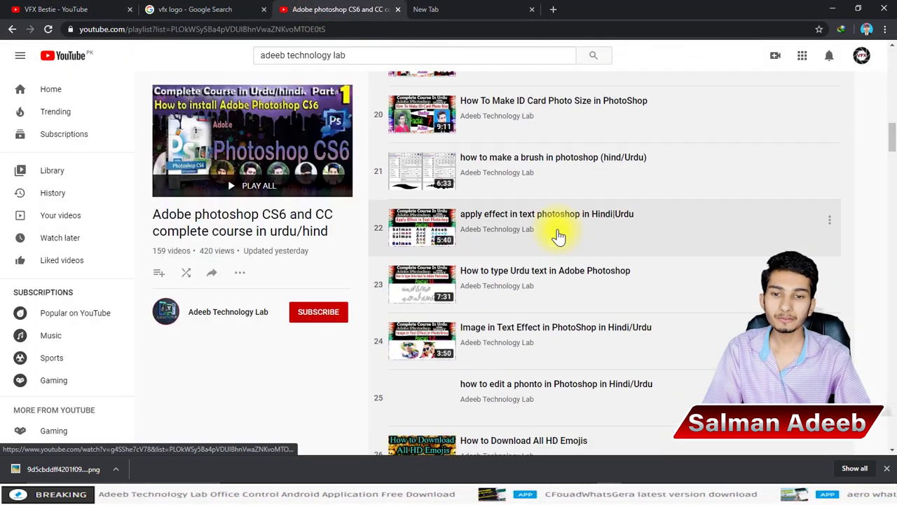
pyautogui.scroll(-10, 559, 237)
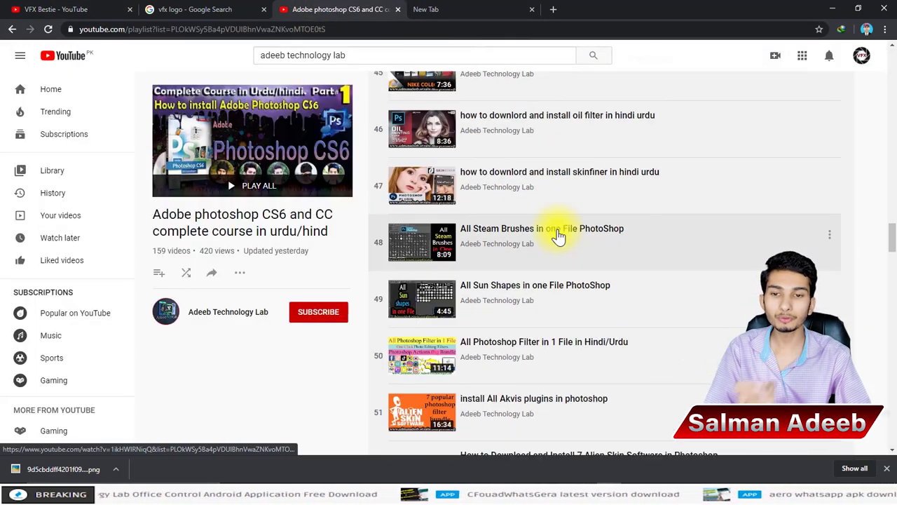
pyautogui.scroll(-18, 559, 237)
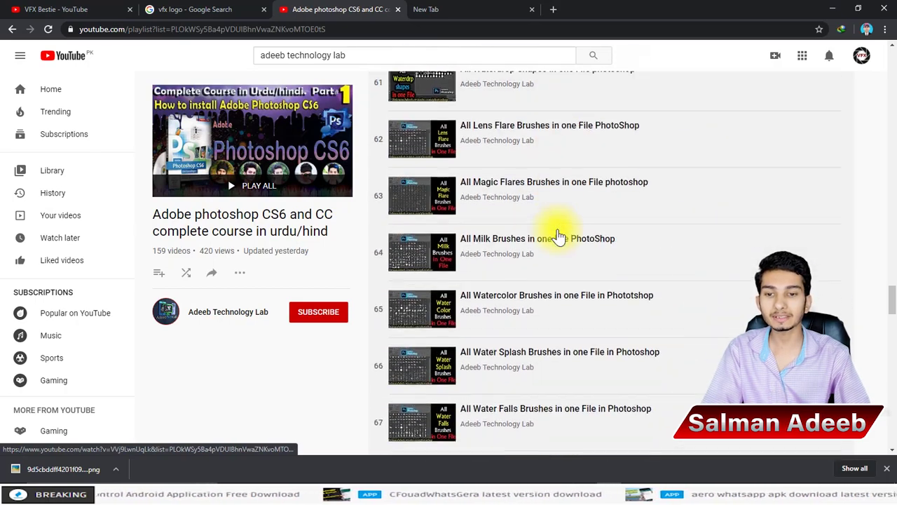
pyautogui.scroll(-13, 559, 237)
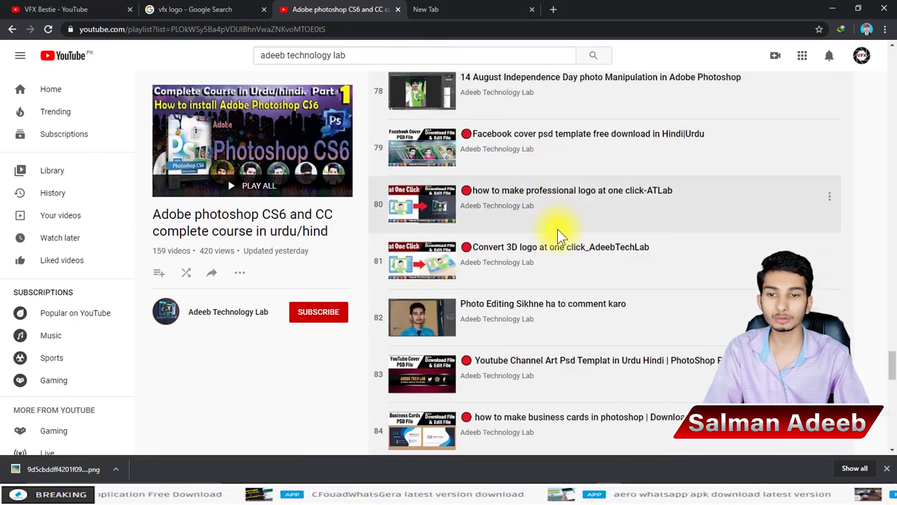
pyautogui.scroll(-1, 557, 228)
pyautogui.scroll(7, 532, 238)
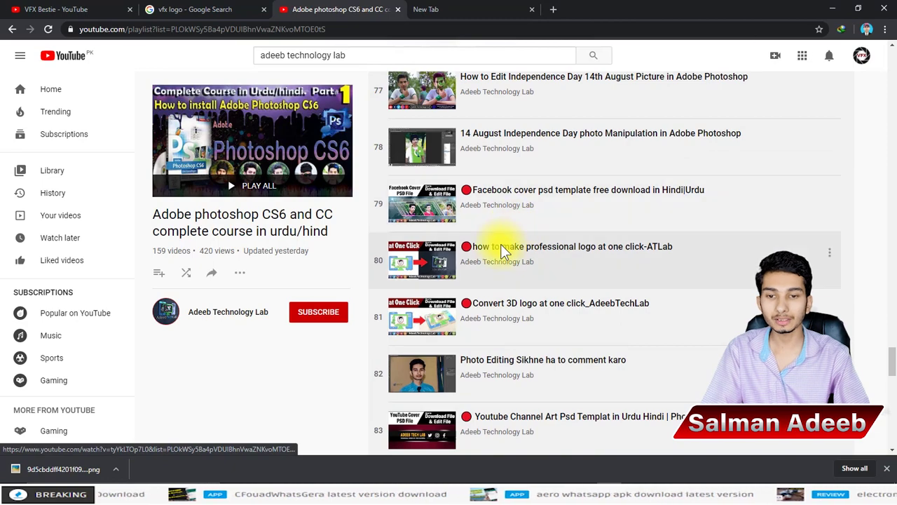
pyautogui.scroll(-15, 522, 240)
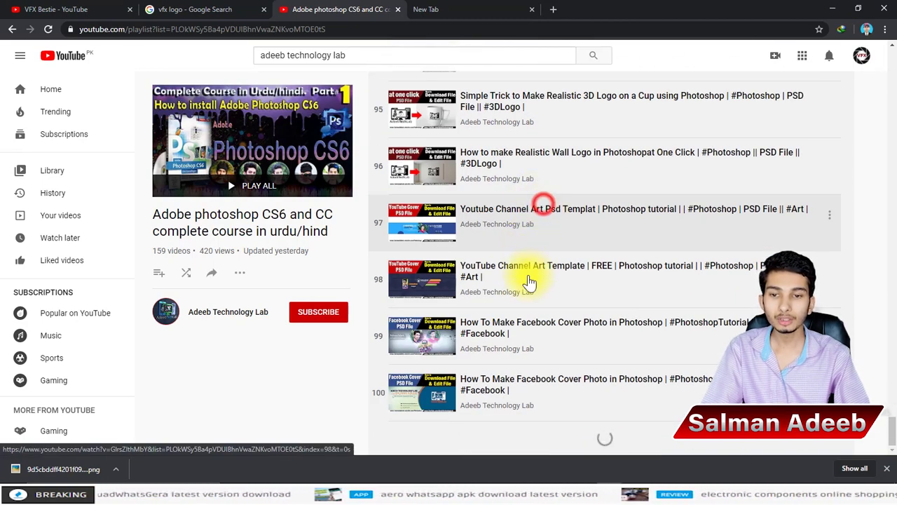
pyautogui.click(543, 204)
pyautogui.click(203, 225)
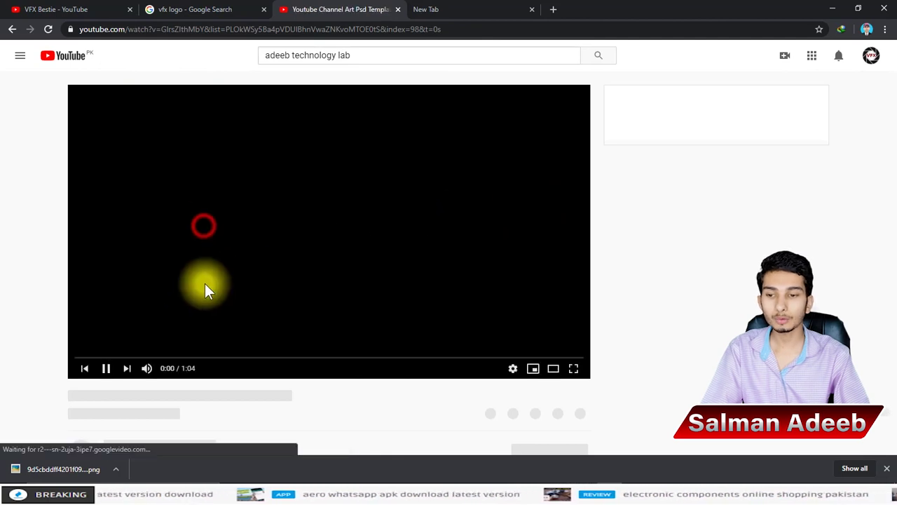
pyautogui.click(216, 312)
# Expand the video description and open its PhotoShop Data link in a new tab.
pyautogui.scroll(-2, 207, 266)
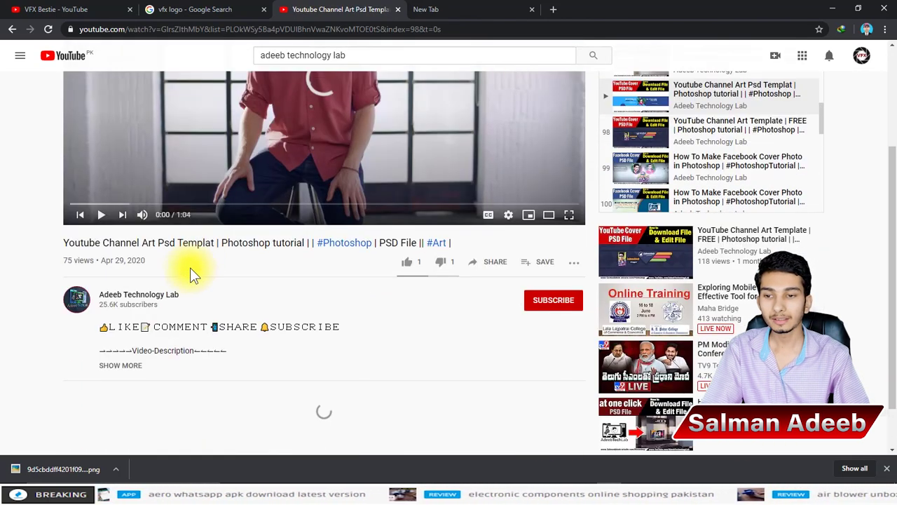
pyautogui.click(121, 366)
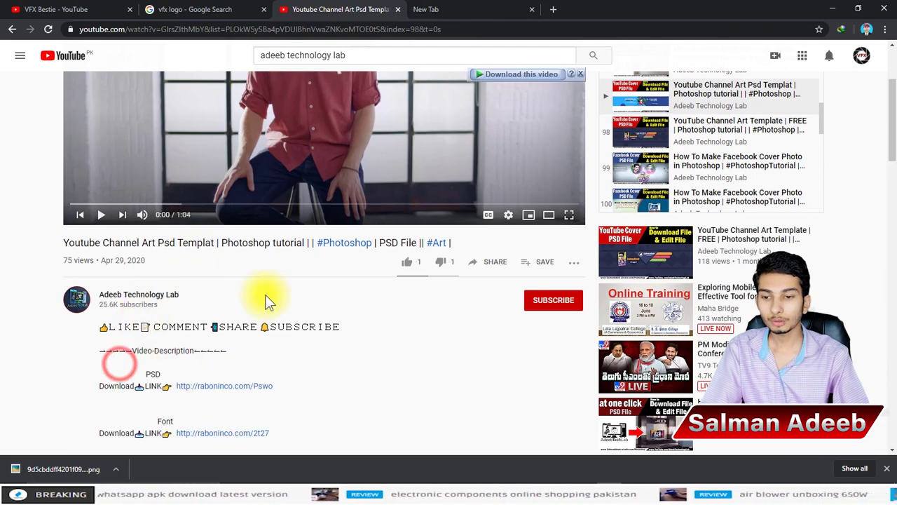
pyautogui.scroll(-5, 260, 302)
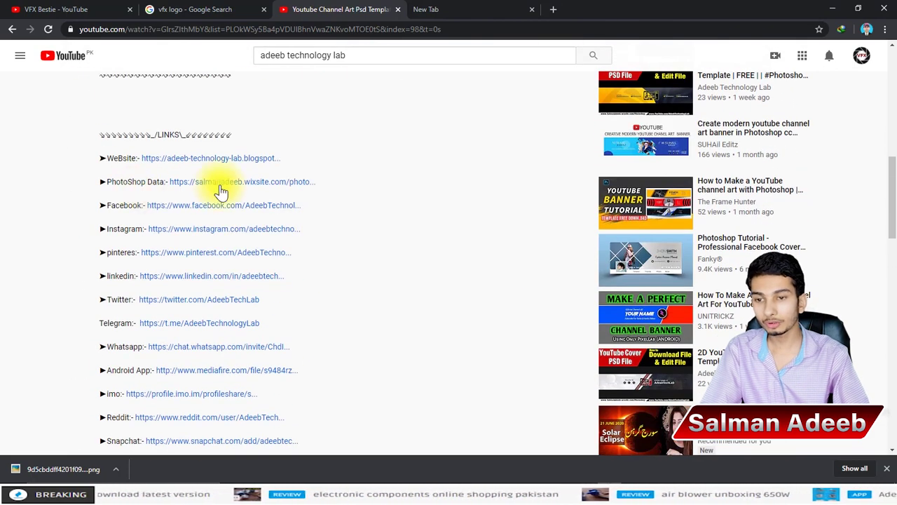
pyautogui.click(226, 181)
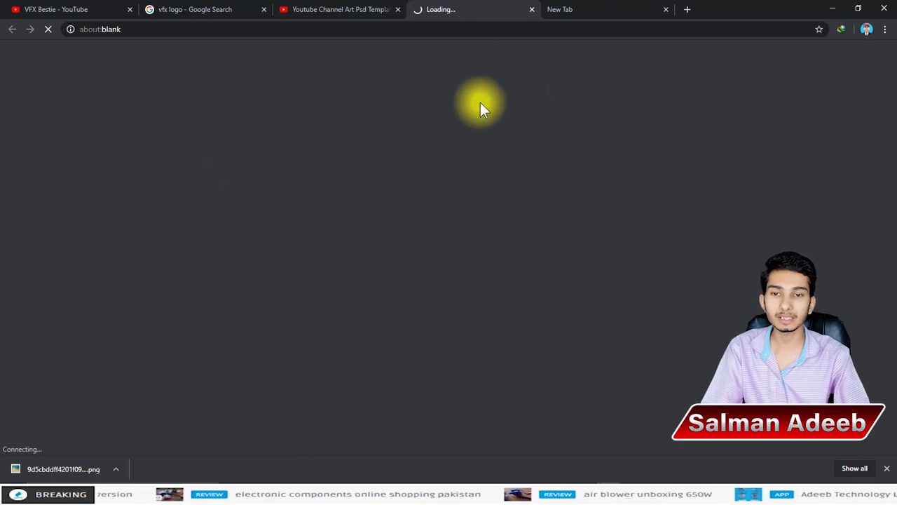
# Open the 3D Logo (PSD) and Facebook YouTube Cover Photo (PSD) template pages in new tabs, viewing 3D Logo.
pyautogui.scroll(-8, 425, 229)
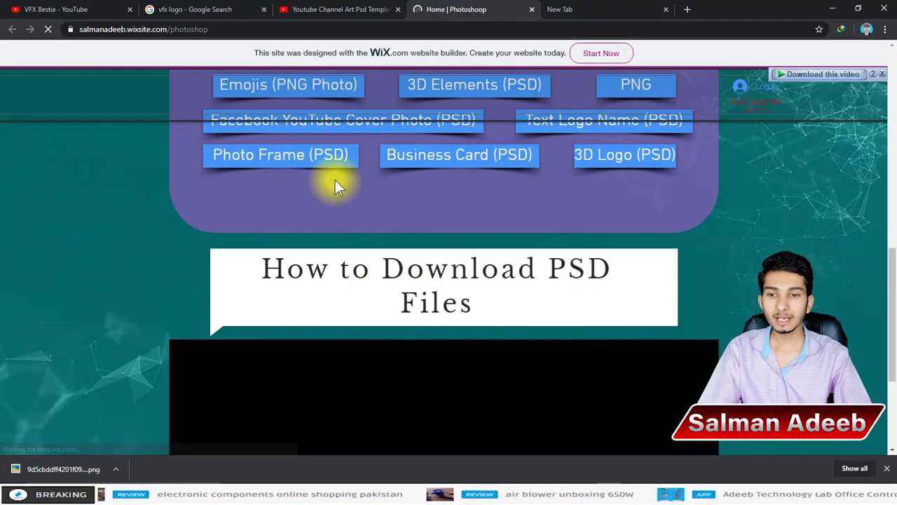
pyautogui.scroll(2, 284, 258)
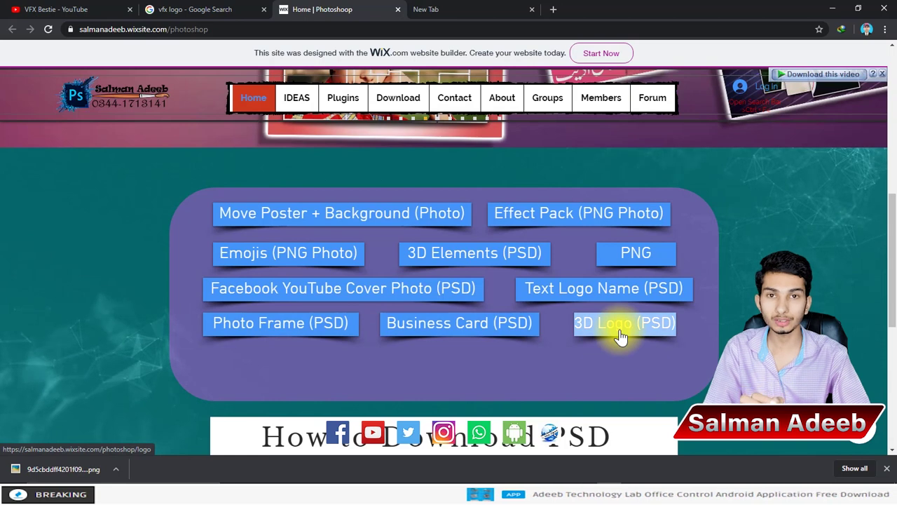
pyautogui.click(617, 334)
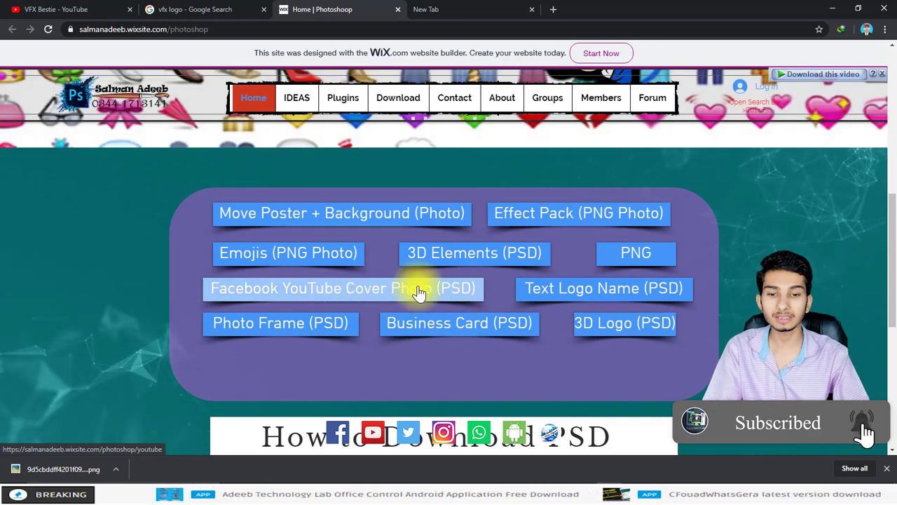
pyautogui.middleClick(616, 328)
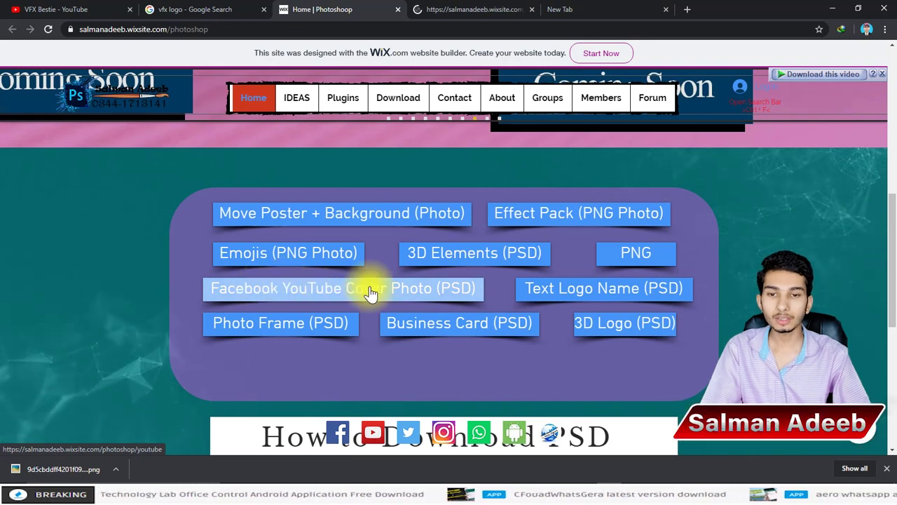
pyautogui.middleClick(371, 294)
pyautogui.click(462, 8)
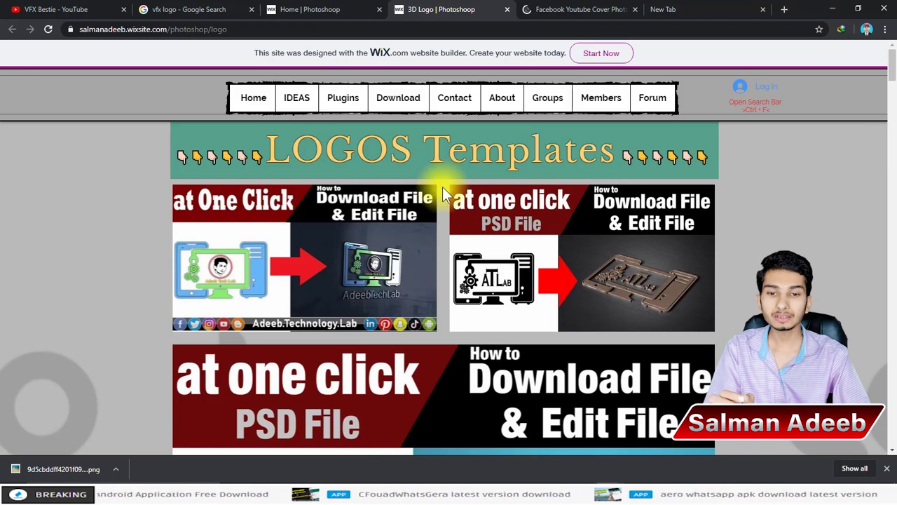
# Scroll through the LOGOS Templates gallery, then switch to the Facebook Youtube Cover Photo page.
pyautogui.scroll(-3, 442, 186)
pyautogui.scroll(-15, 443, 187)
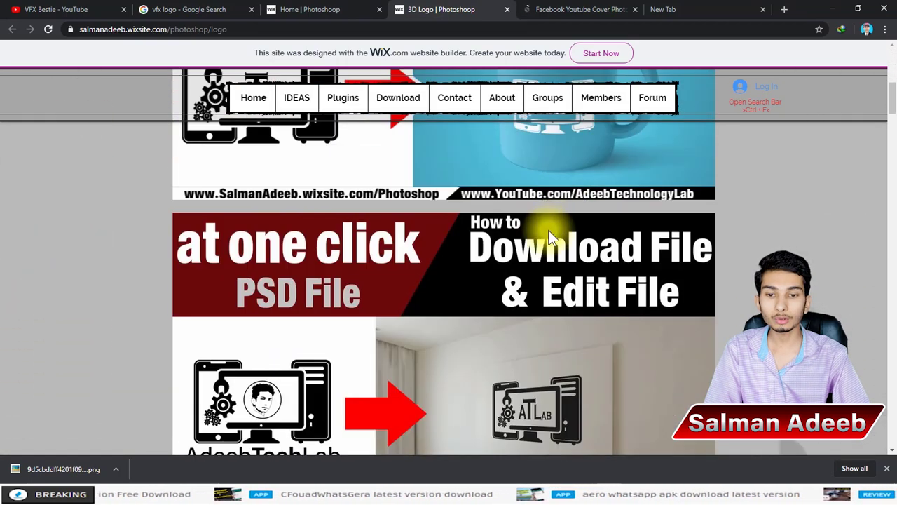
pyautogui.scroll(-10, 479, 217)
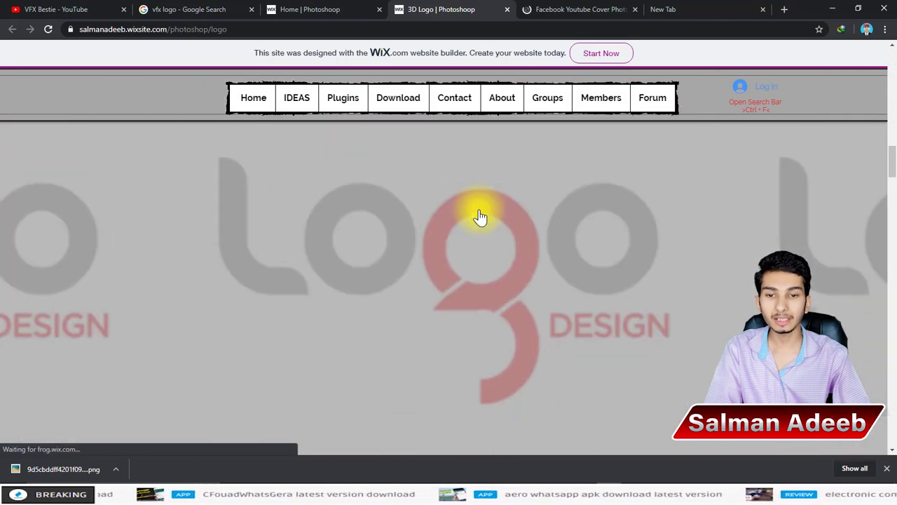
pyautogui.scroll(10, 480, 217)
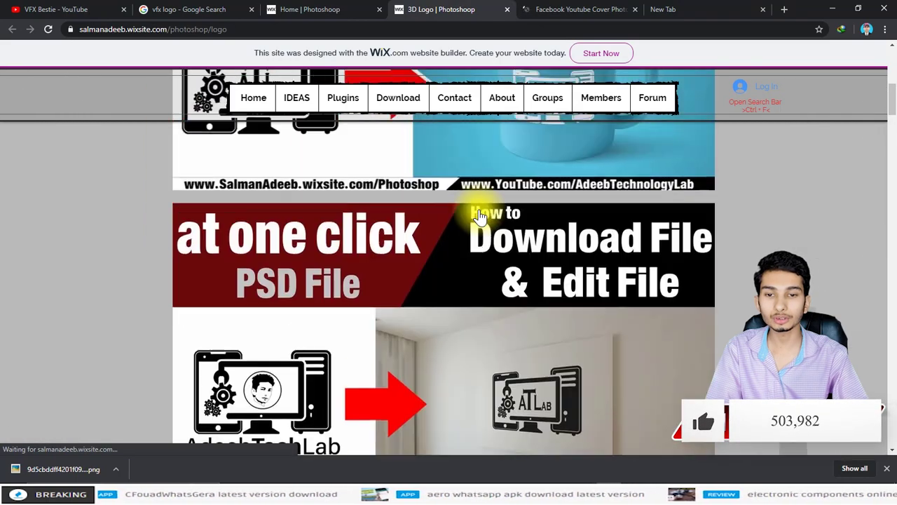
pyautogui.scroll(-5, 397, 253)
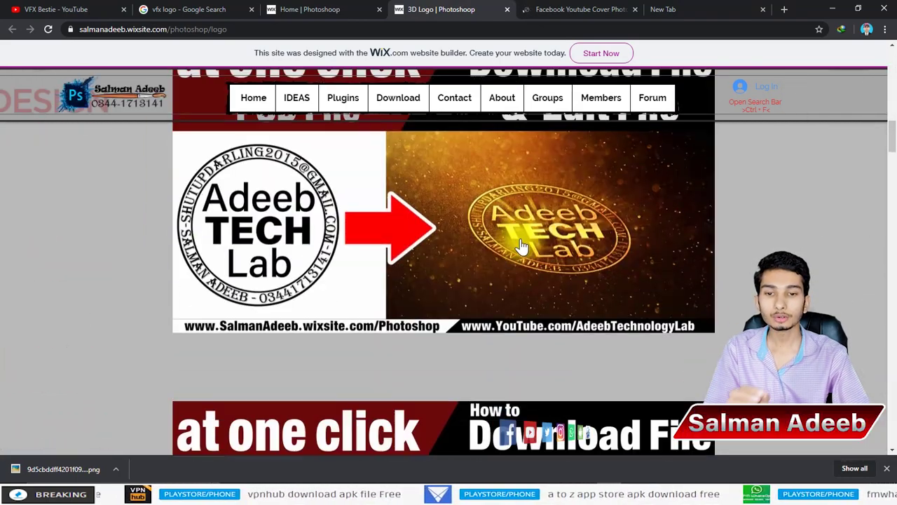
pyautogui.scroll(-9, 482, 273)
pyautogui.scroll(-15, 503, 307)
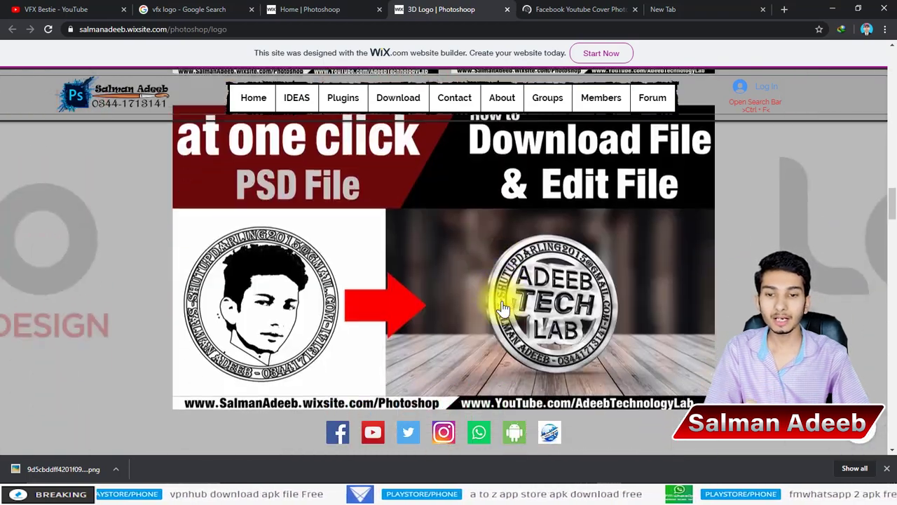
pyautogui.scroll(-15, 503, 308)
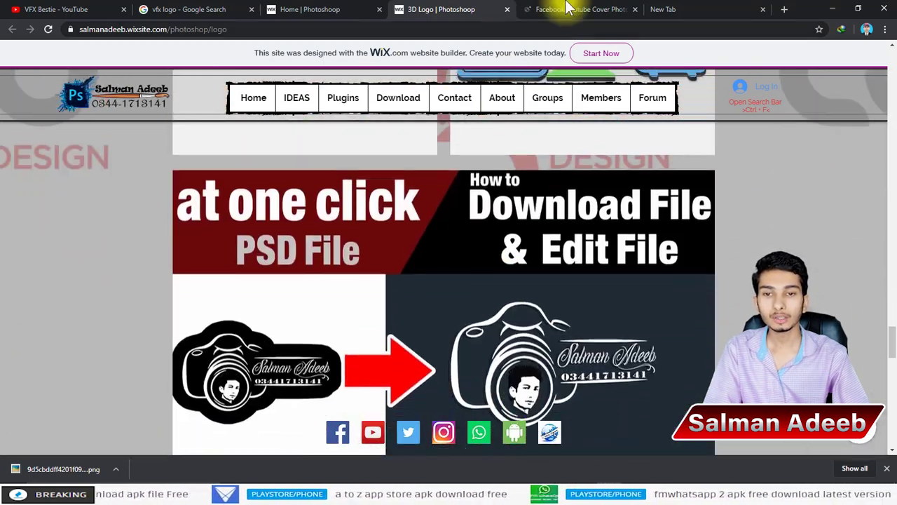
pyautogui.click(568, 7)
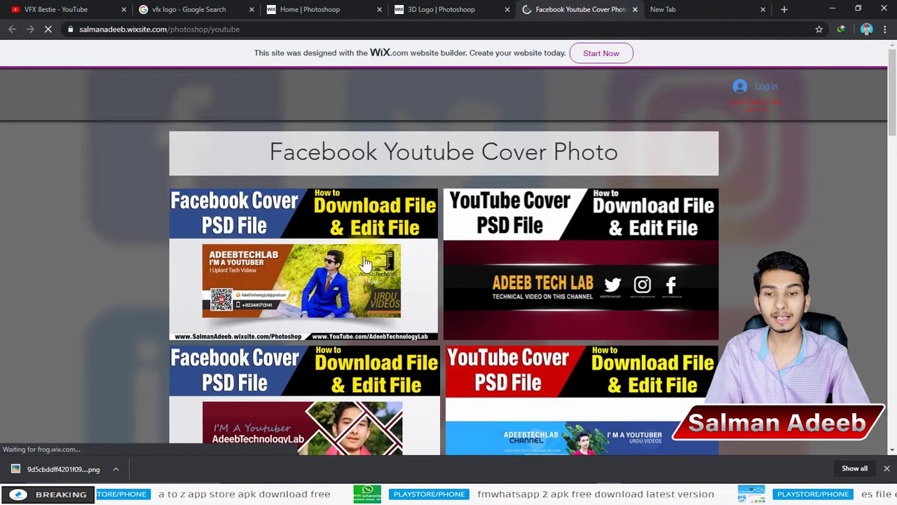
# Browse the Facebook and YouTube cover PSD templates, then go back to the 'vfx logo' Google Images results.
pyautogui.scroll(-2, 511, 224)
pyautogui.scroll(-5, 532, 224)
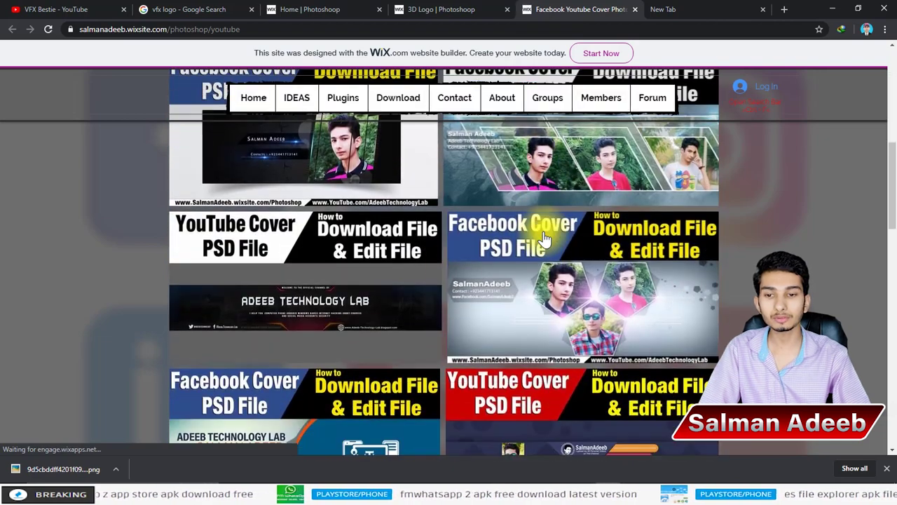
pyautogui.scroll(-10, 546, 239)
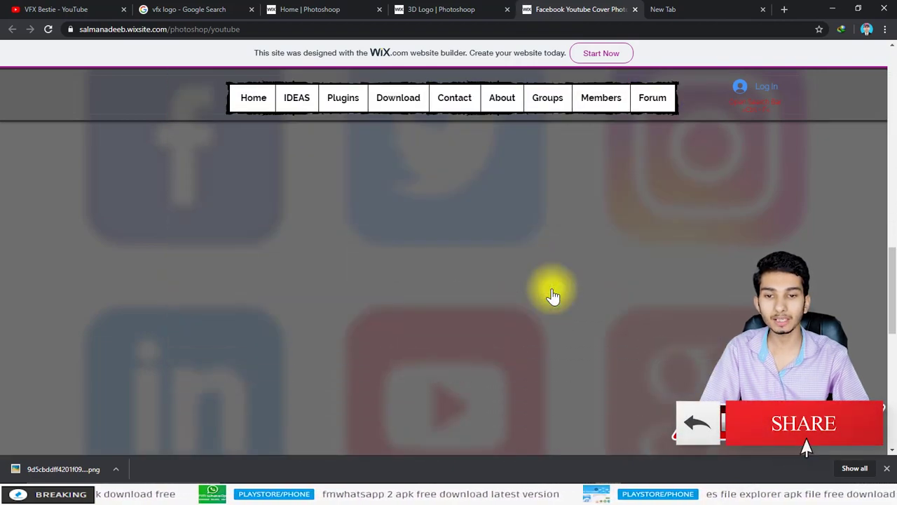
pyautogui.scroll(5, 554, 295)
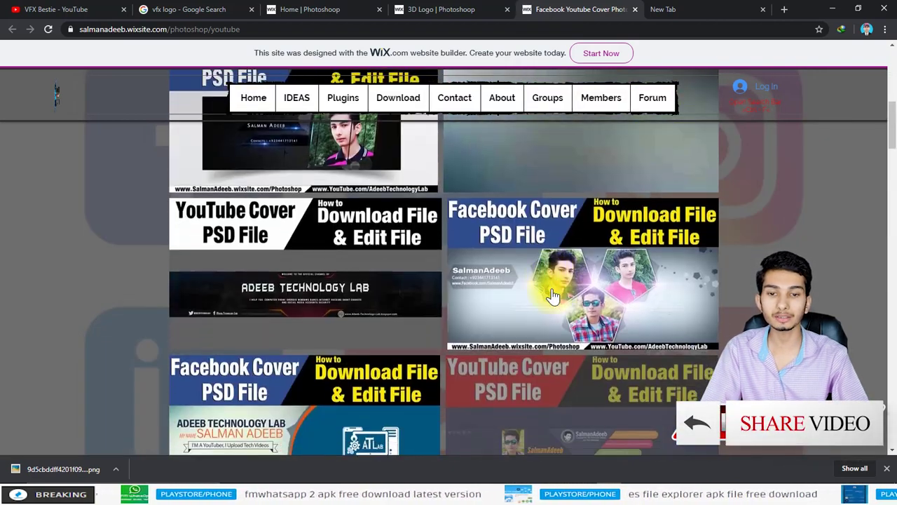
pyautogui.scroll(5, 553, 296)
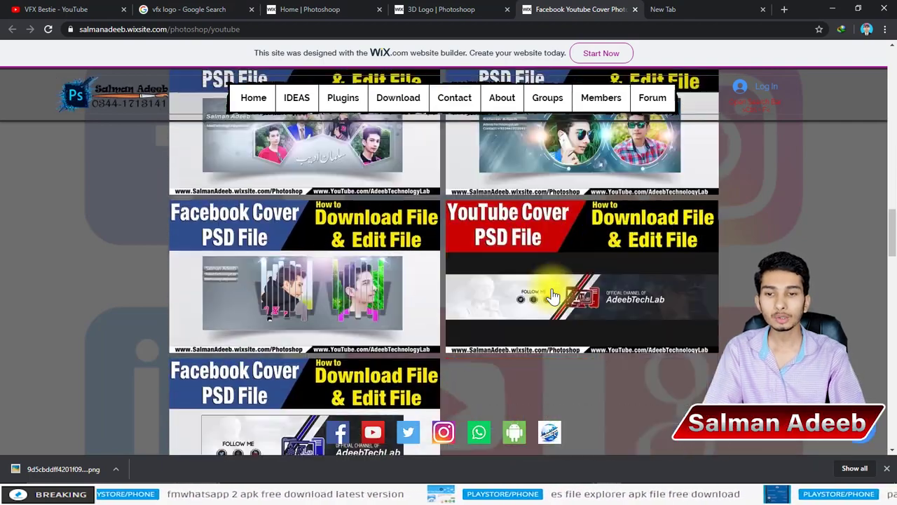
pyautogui.scroll(-2, 553, 295)
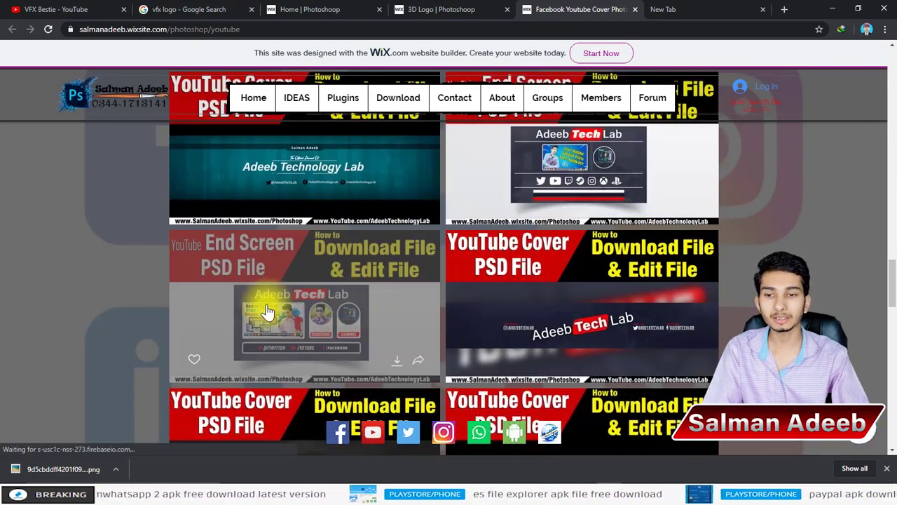
pyautogui.scroll(-3, 551, 176)
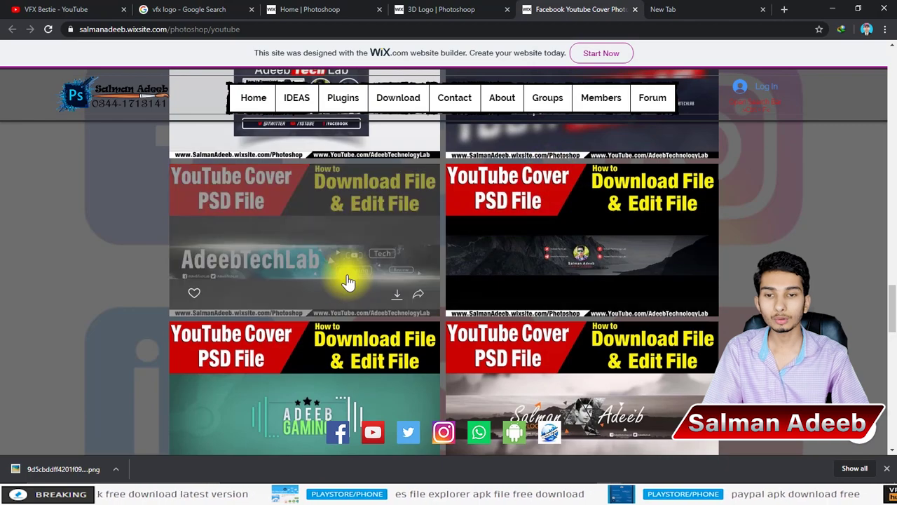
pyautogui.scroll(5, 535, 300)
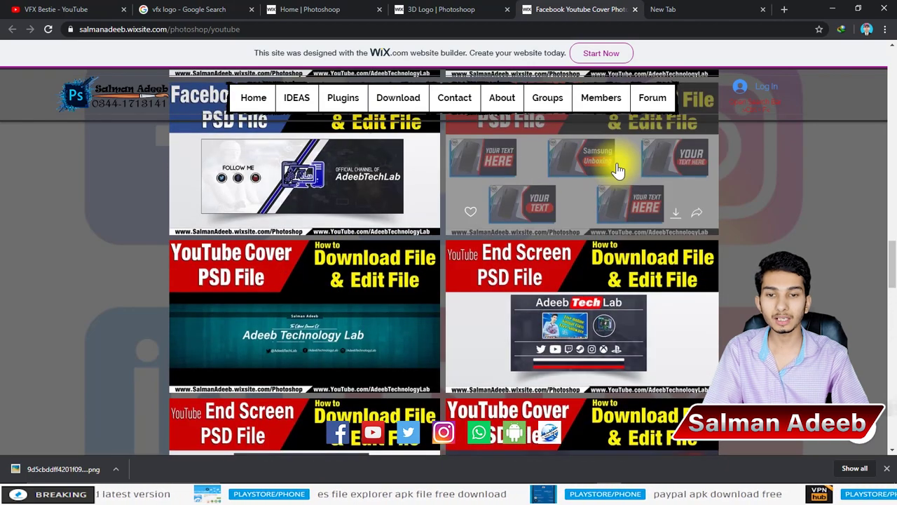
pyautogui.scroll(-4, 613, 195)
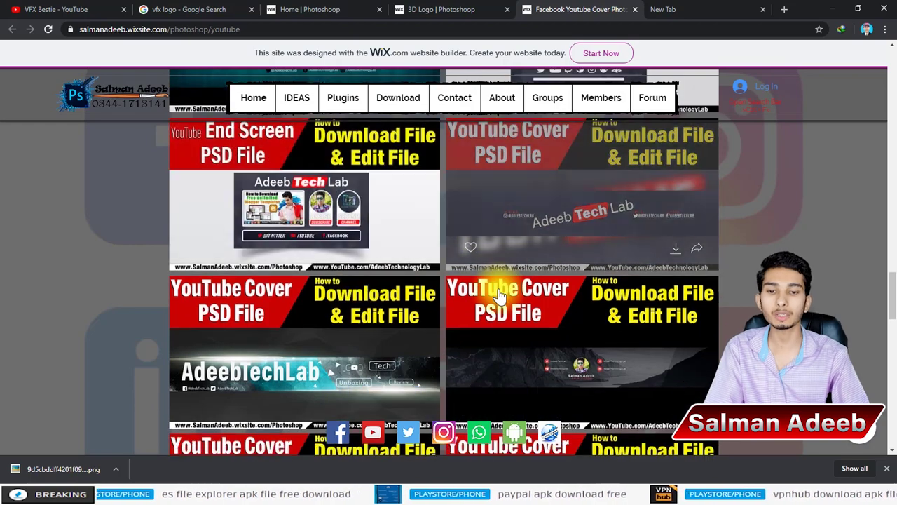
pyautogui.scroll(-5, 497, 290)
pyautogui.scroll(-5, 334, 214)
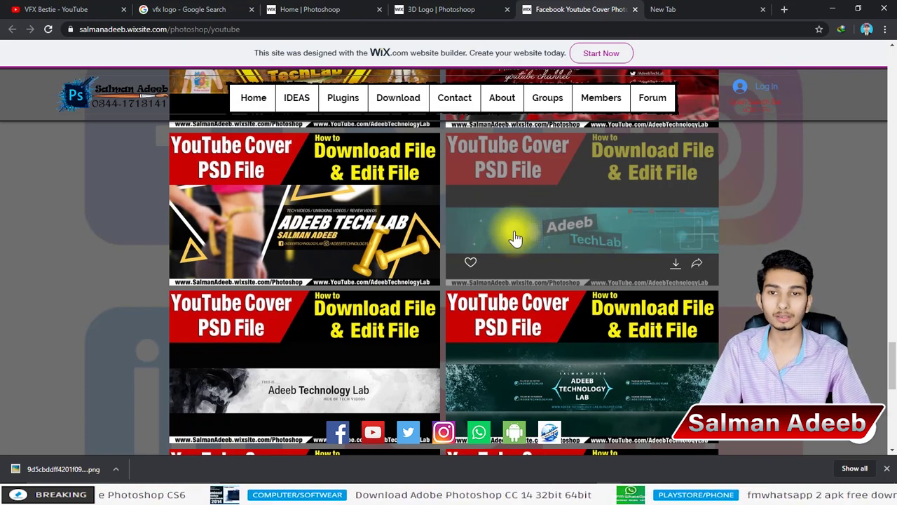
pyautogui.click(162, 9)
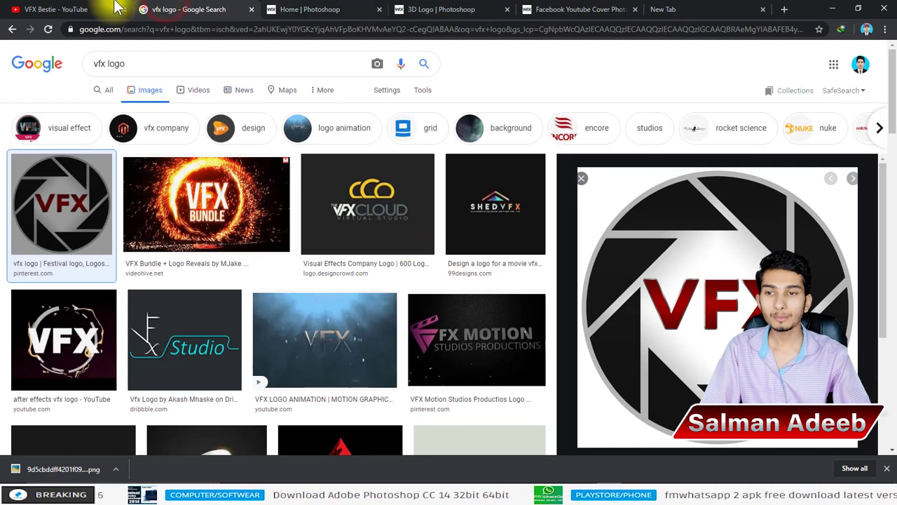
# Return to the VFX Bestie channel and open Channel settings twice, cancelling both times without changes.
pyautogui.click(92, 8)
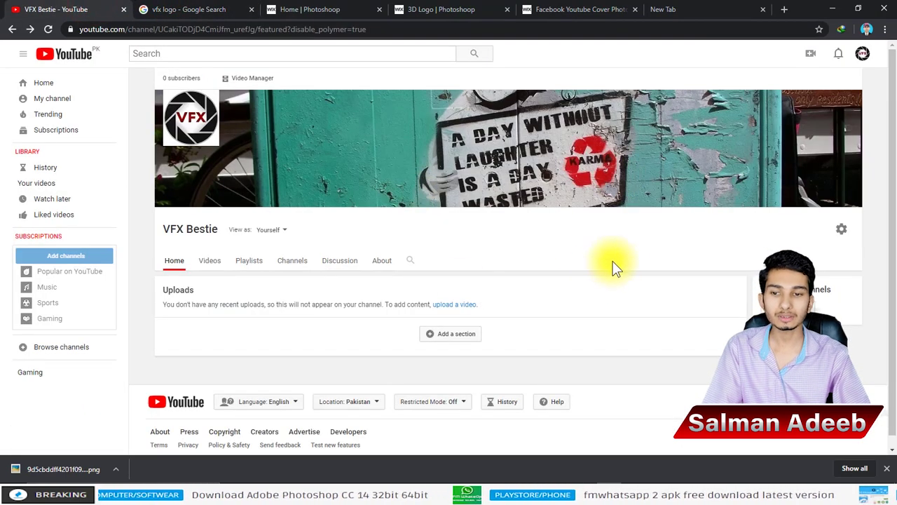
pyautogui.moveTo(201, 106)
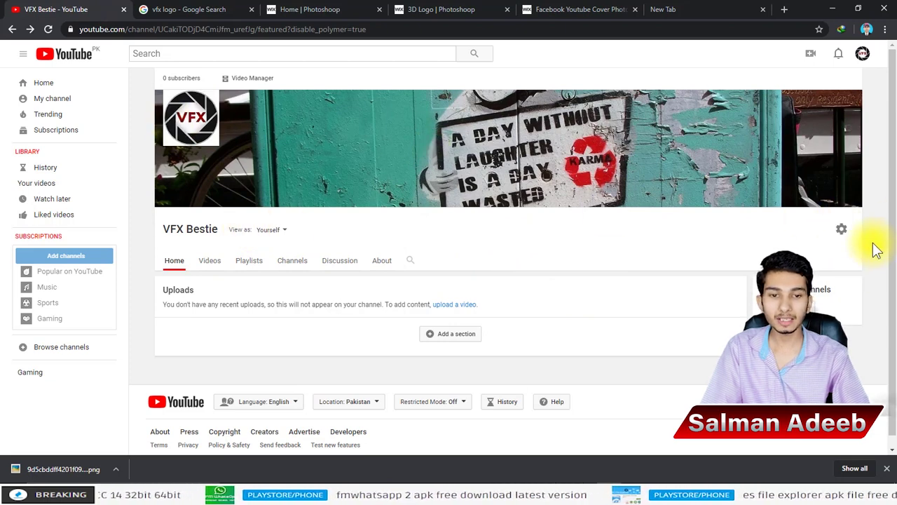
pyautogui.click(842, 231)
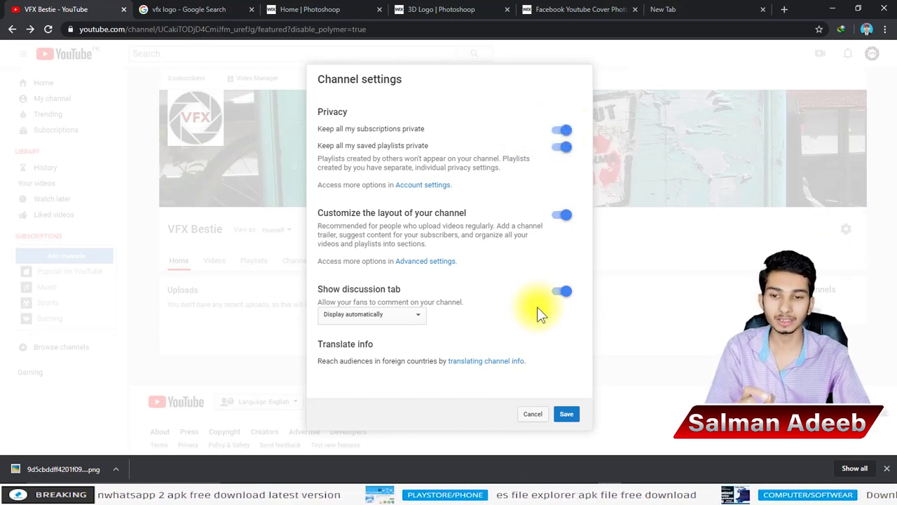
pyautogui.click(533, 415)
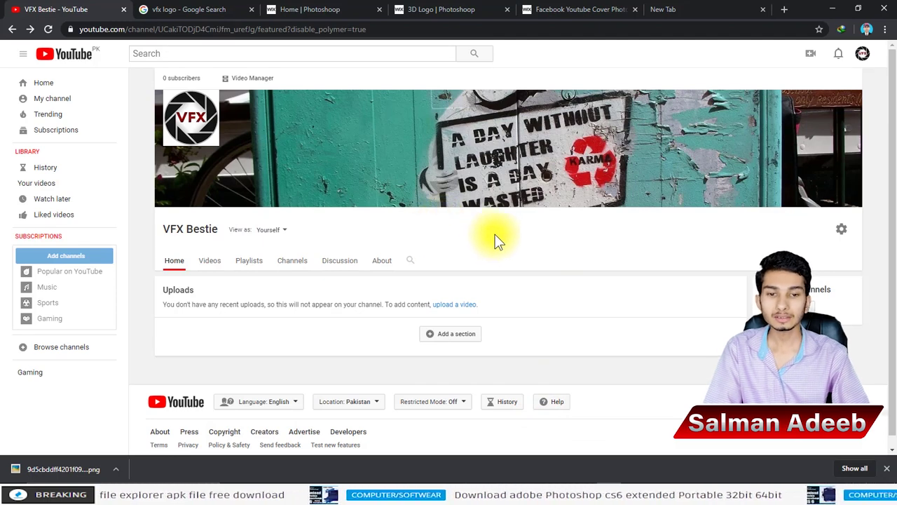
pyautogui.click(842, 233)
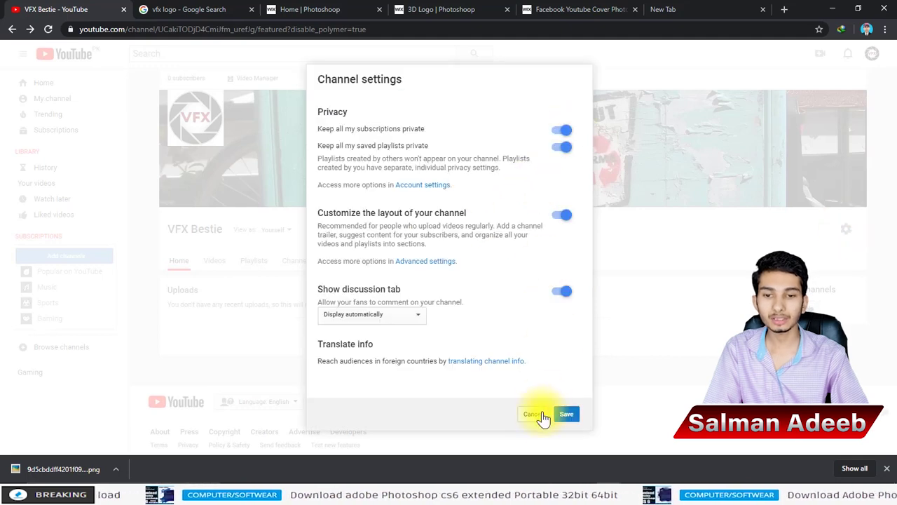
pyautogui.click(534, 415)
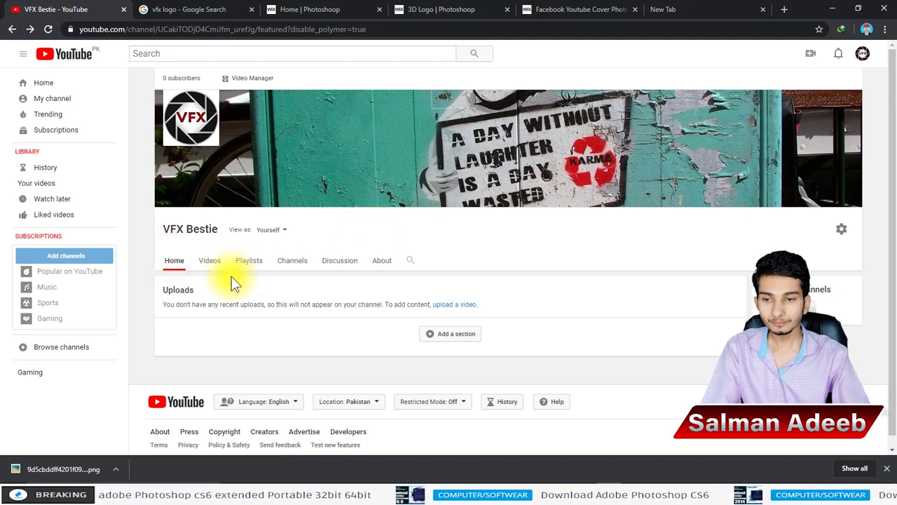
# Add an 'Upcoming live streams' section with Horizontal row layout to the channel home page.
pyautogui.click(168, 261)
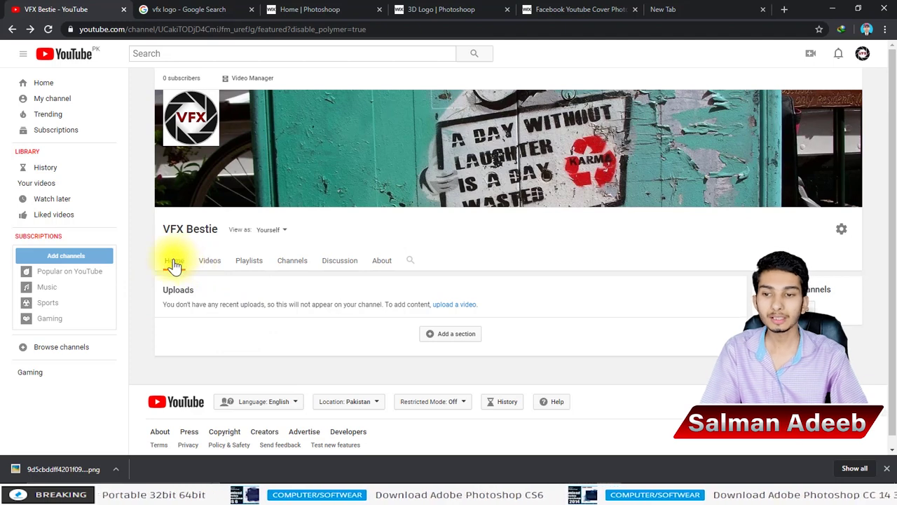
pyautogui.click(174, 265)
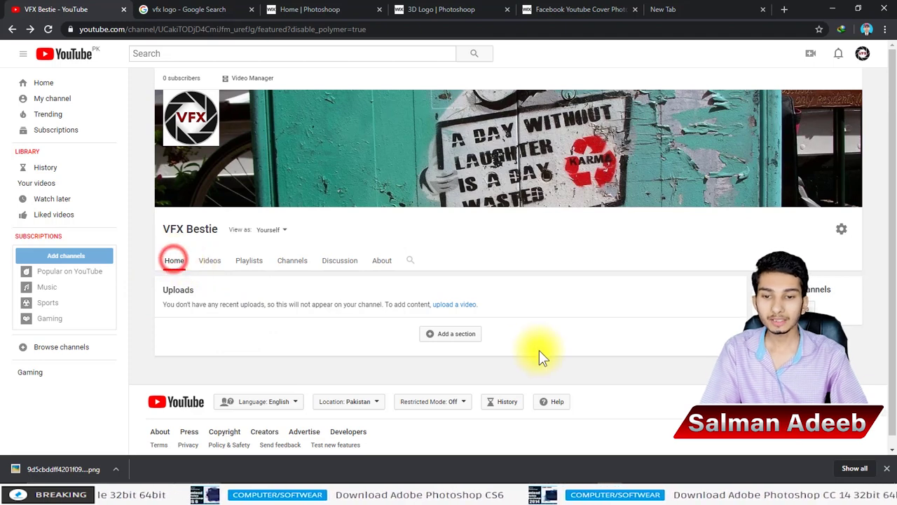
pyautogui.click(454, 336)
pyautogui.click(267, 350)
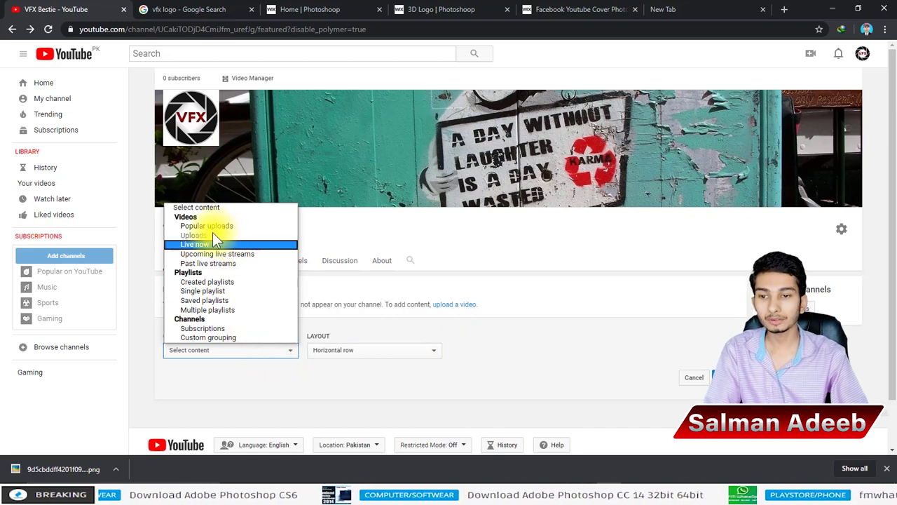
pyautogui.click(271, 255)
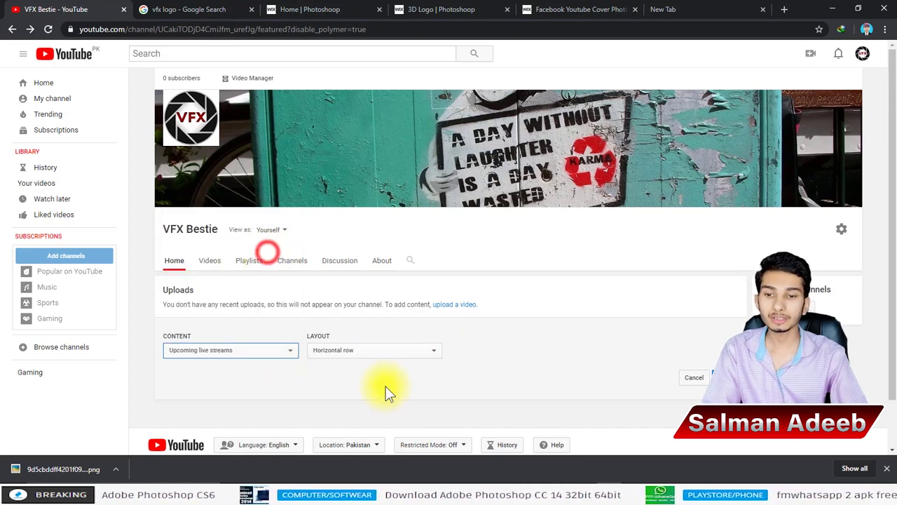
pyautogui.click(354, 351)
pyautogui.click(353, 362)
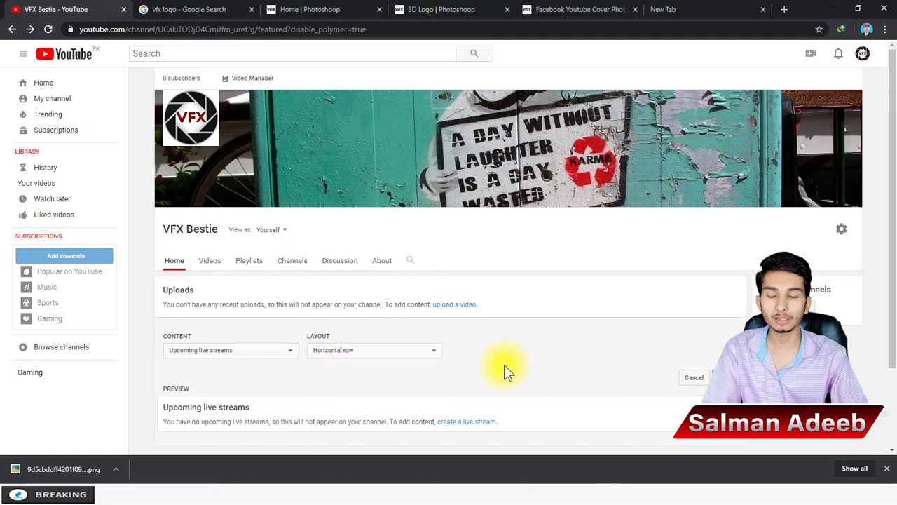
pyautogui.scroll(-2, 421, 344)
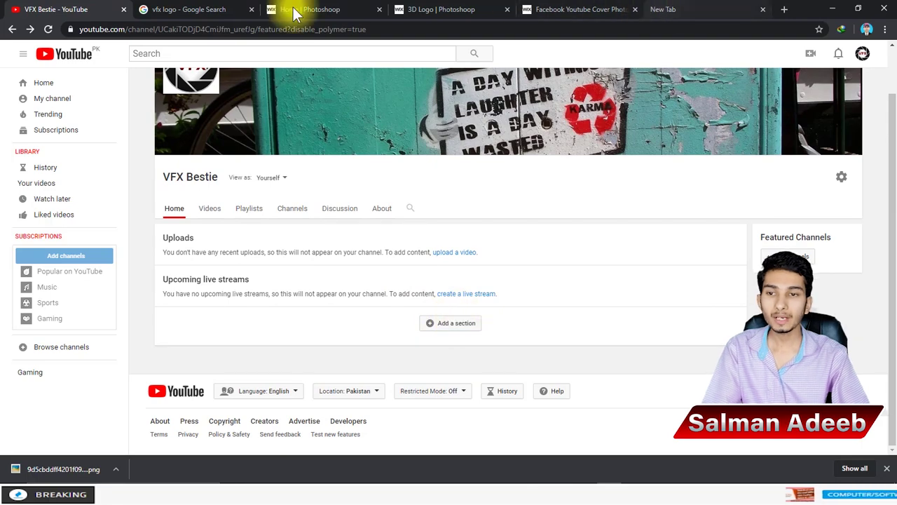
# In the Photoshop site tab, search YouTube for 'adeeb technology lab' and open that channel.
pyautogui.click(198, 9)
pyautogui.click(297, 9)
pyautogui.click(298, 29)
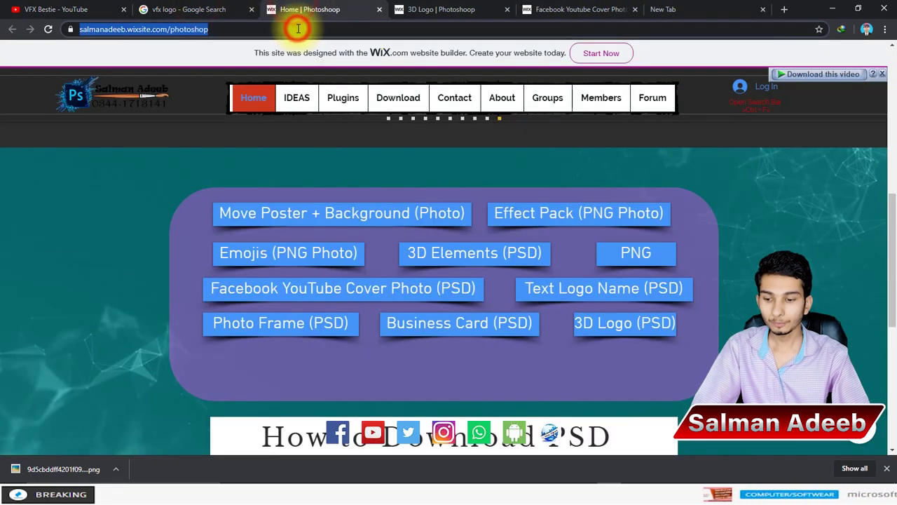
pyautogui.write('youtube.com/results?search_query=adeeb+technology+lab')
pyautogui.press('Return')
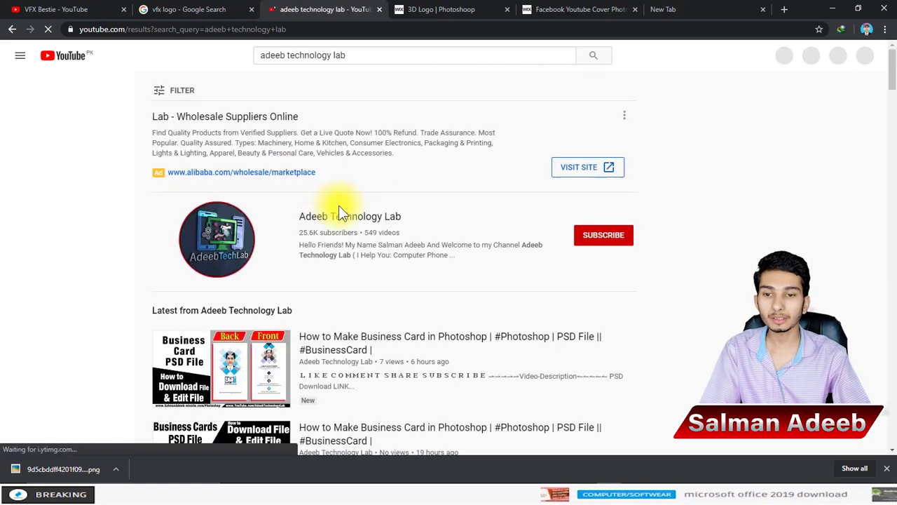
pyautogui.click(339, 219)
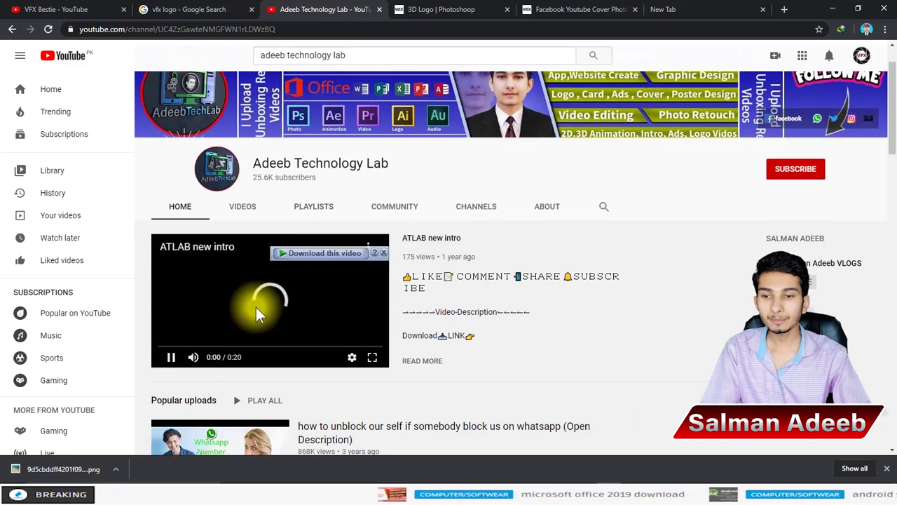
# Pause the Adeeb Technology Lab intro video and scroll through its uploads and playlist sections.
pyautogui.click(170, 356)
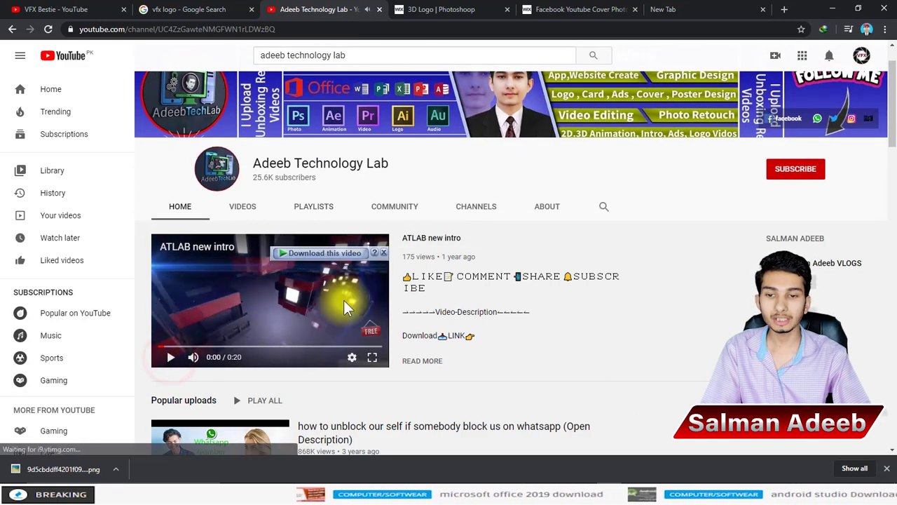
pyautogui.scroll(-5, 344, 300)
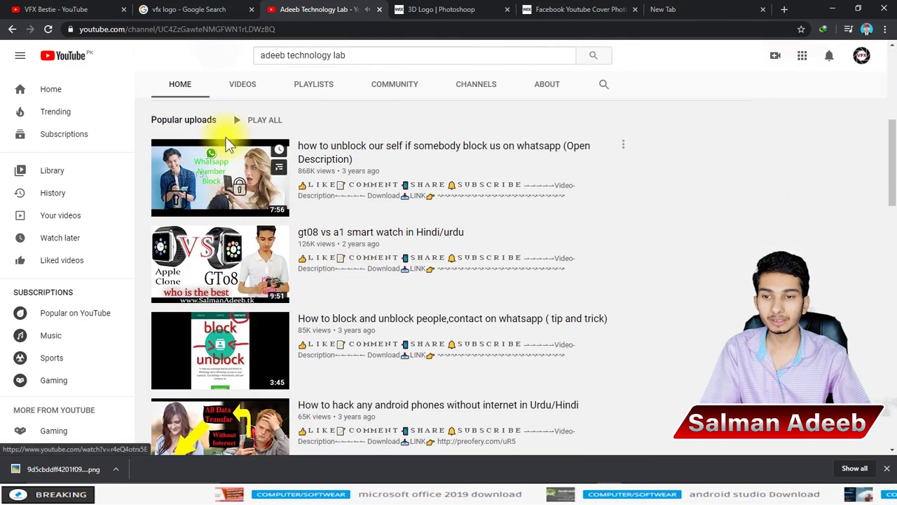
pyautogui.scroll(-4, 196, 235)
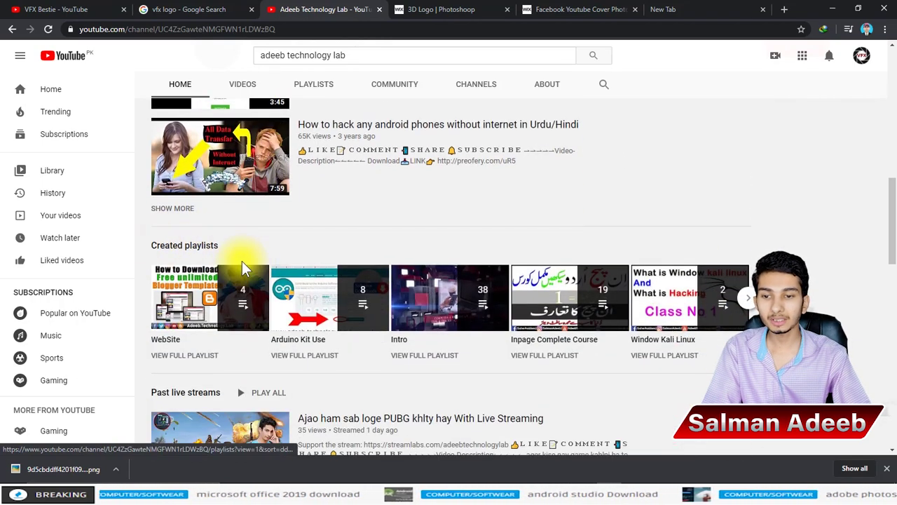
pyautogui.scroll(-2, 238, 252)
pyautogui.scroll(-1, 365, 295)
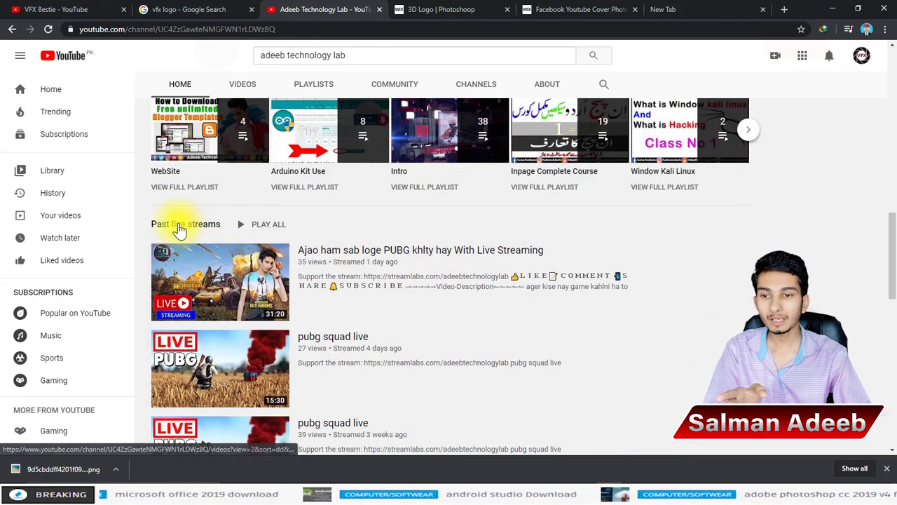
pyautogui.scroll(-6, 190, 235)
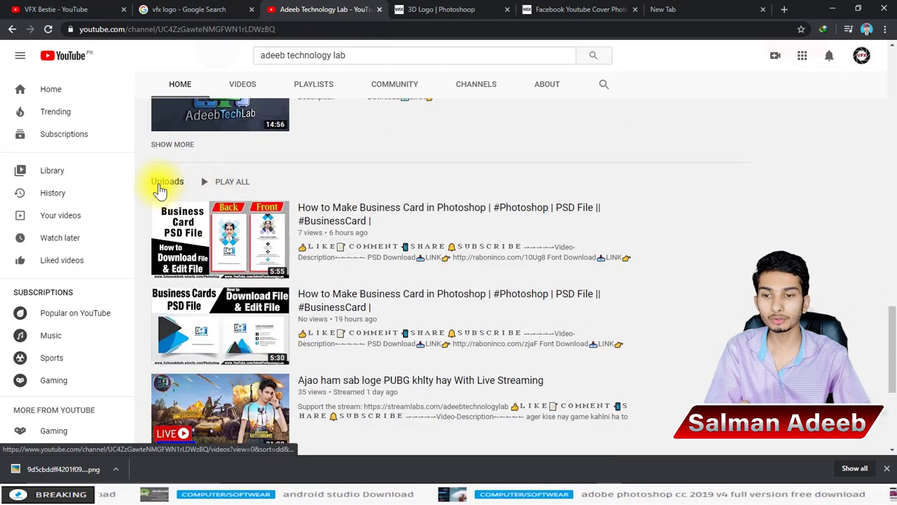
pyautogui.scroll(-4, 160, 189)
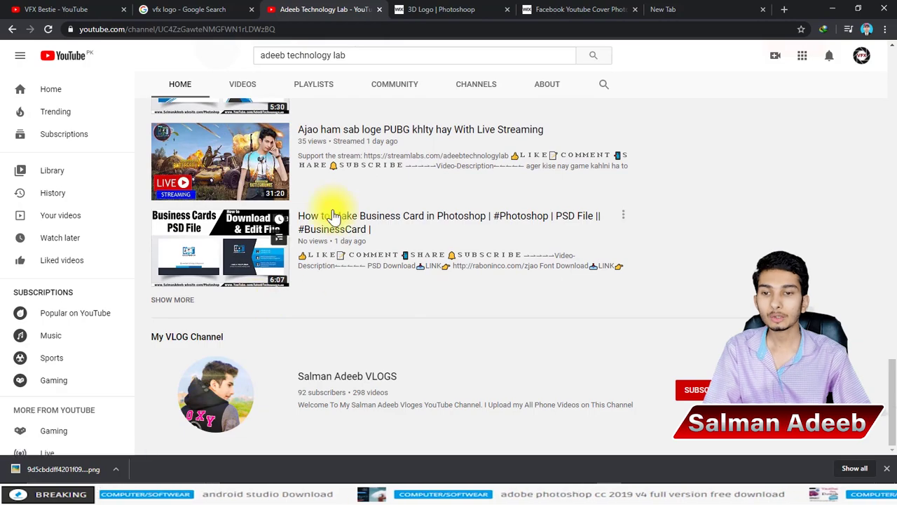
pyautogui.scroll(15, 334, 216)
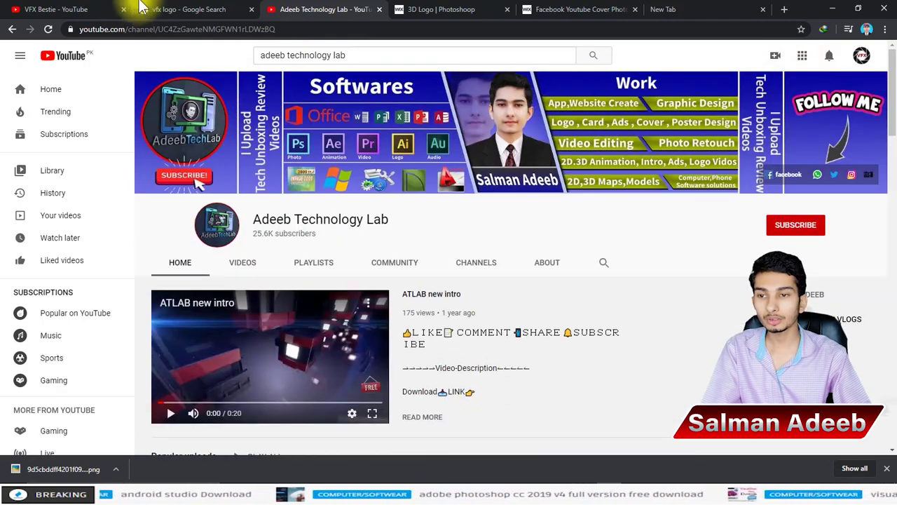
pyautogui.click(112, 10)
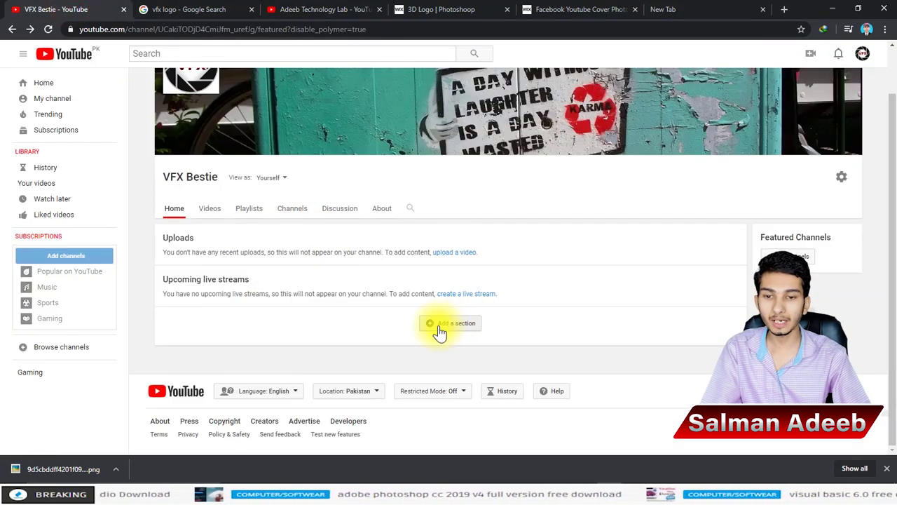
# Preview a new home section's Content and Layout options, discard it, then view the Videos tab.
pyautogui.click(476, 326)
pyautogui.click(251, 338)
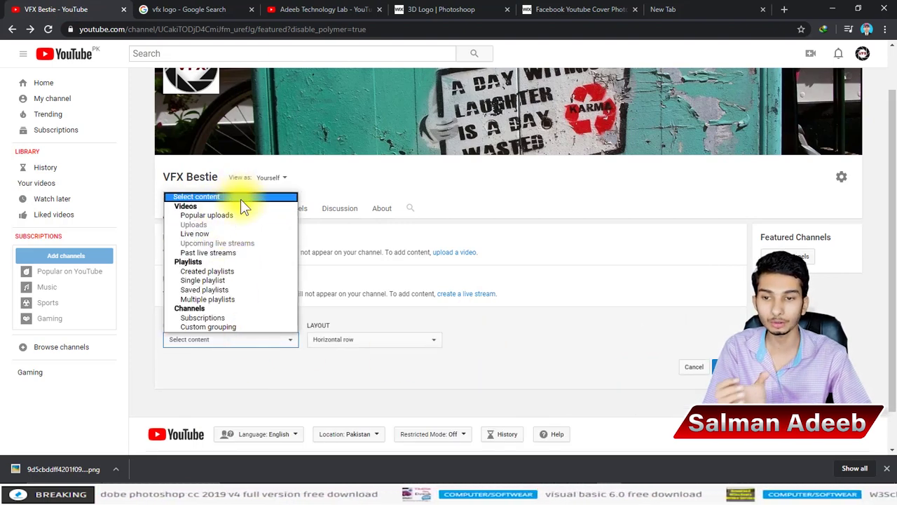
pyautogui.click(606, 356)
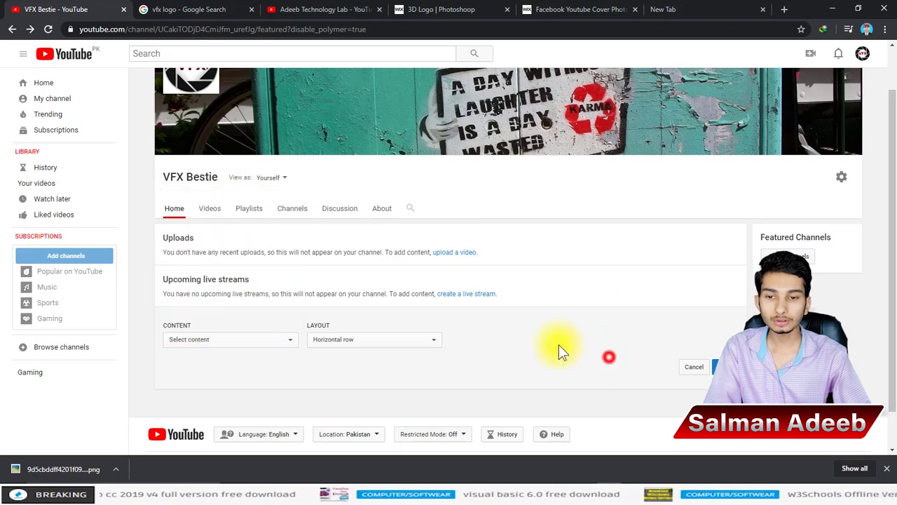
pyautogui.click(407, 343)
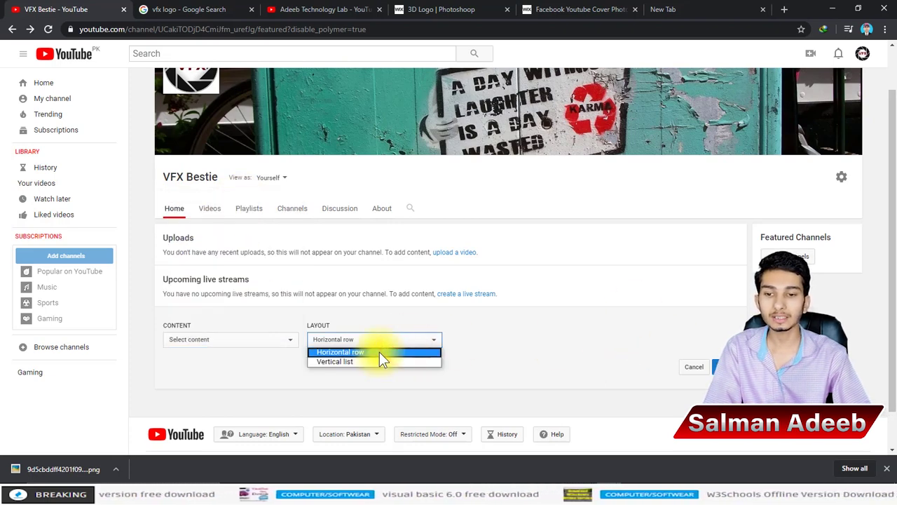
pyautogui.click(493, 339)
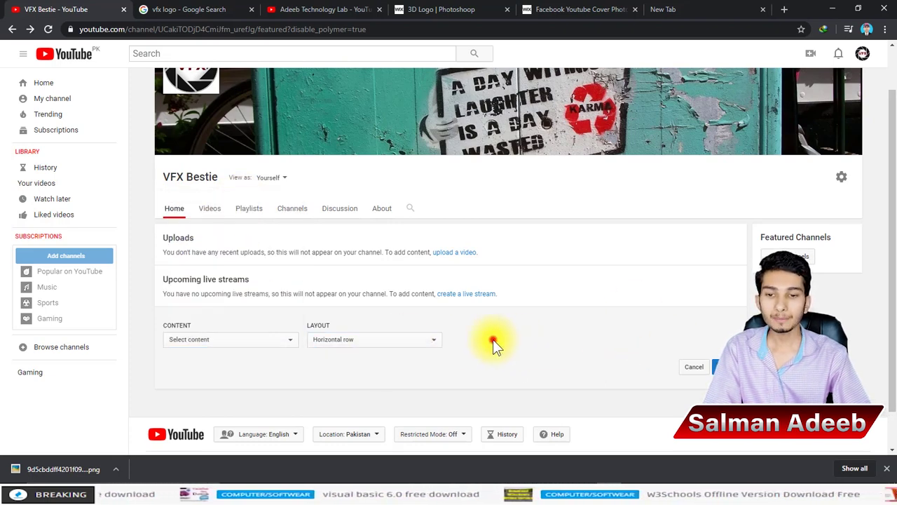
pyautogui.click(706, 367)
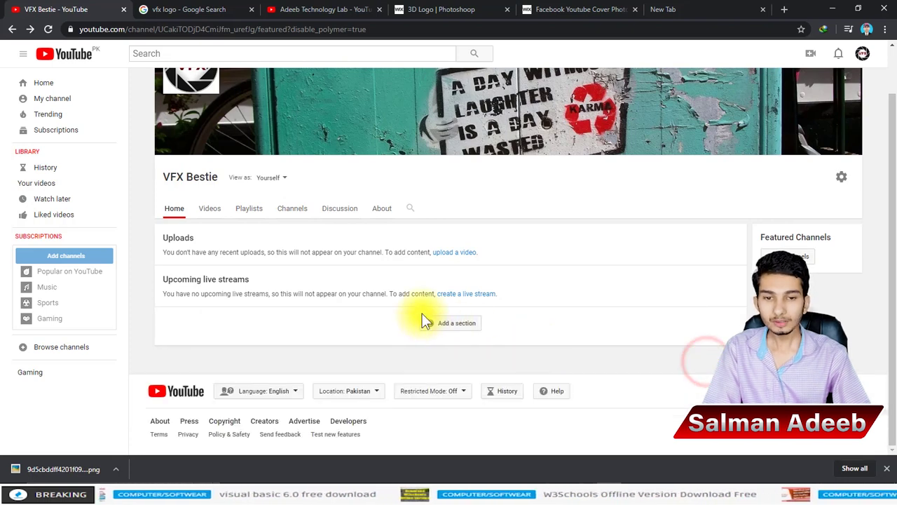
pyautogui.moveTo(408, 229)
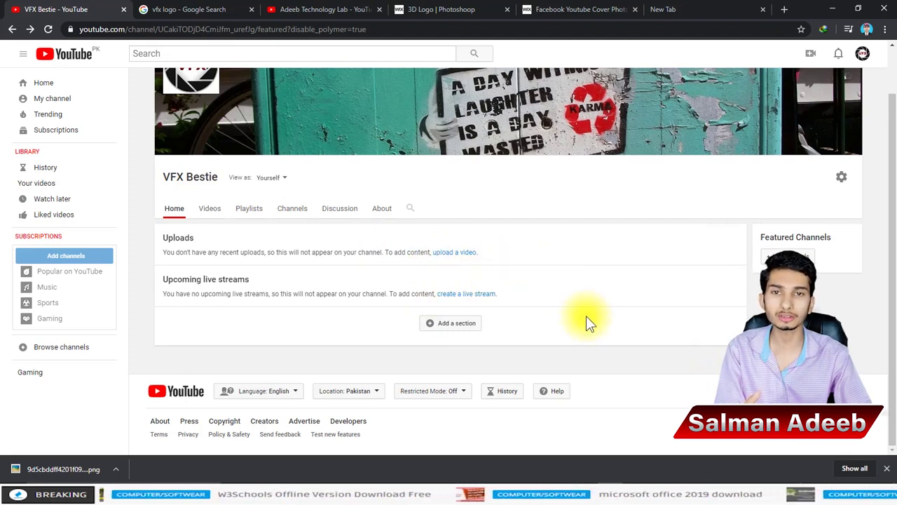
pyautogui.click(211, 212)
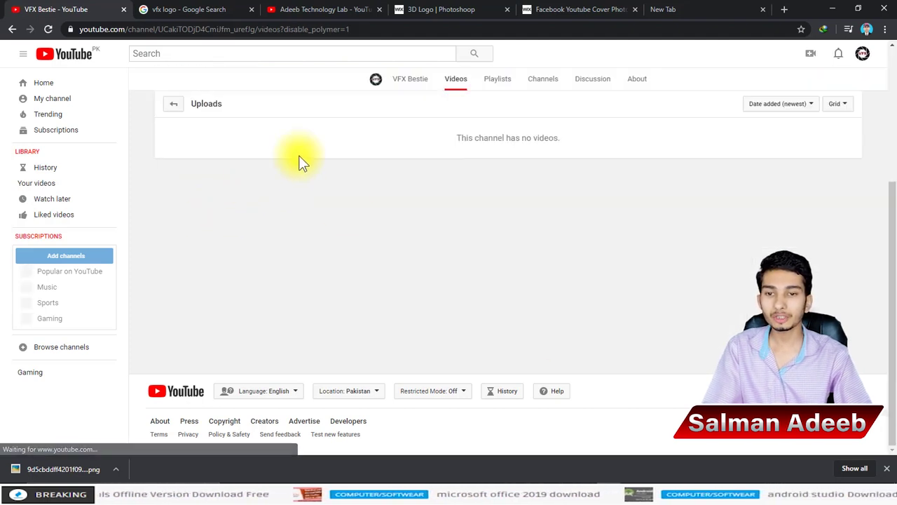
# Check the empty Playlists tab and start a new playlist.
pyautogui.scroll(3, 483, 274)
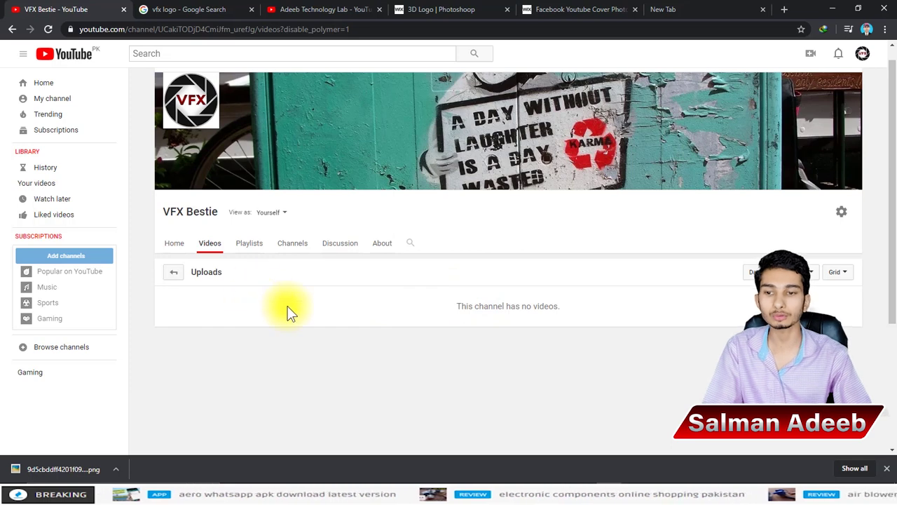
pyautogui.click(248, 242)
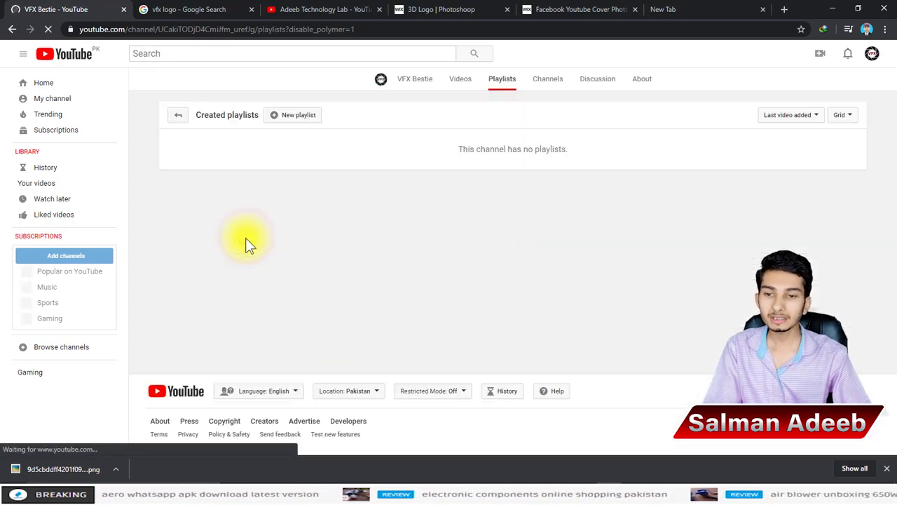
pyautogui.scroll(3, 277, 219)
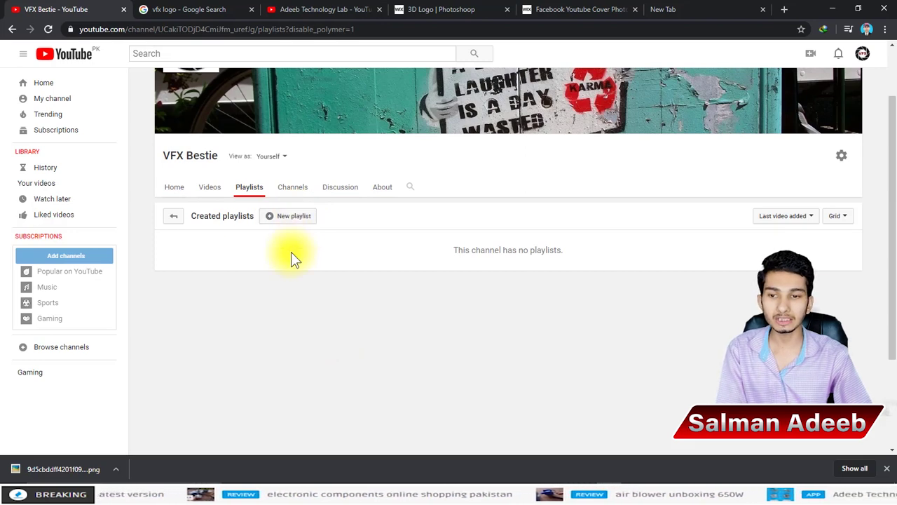
pyautogui.click(294, 218)
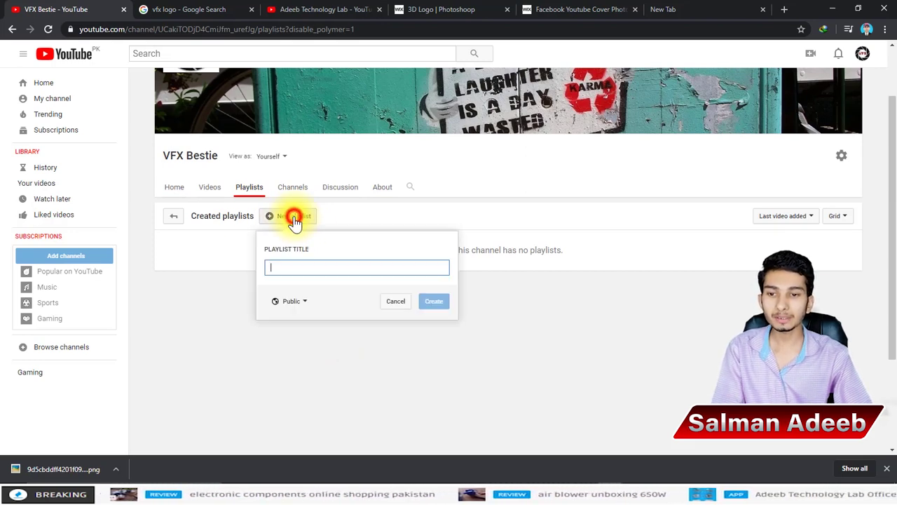
# Create a public playlist titled 'Test', go back to Playlists, and view featured Channels.
pyautogui.click(290, 265)
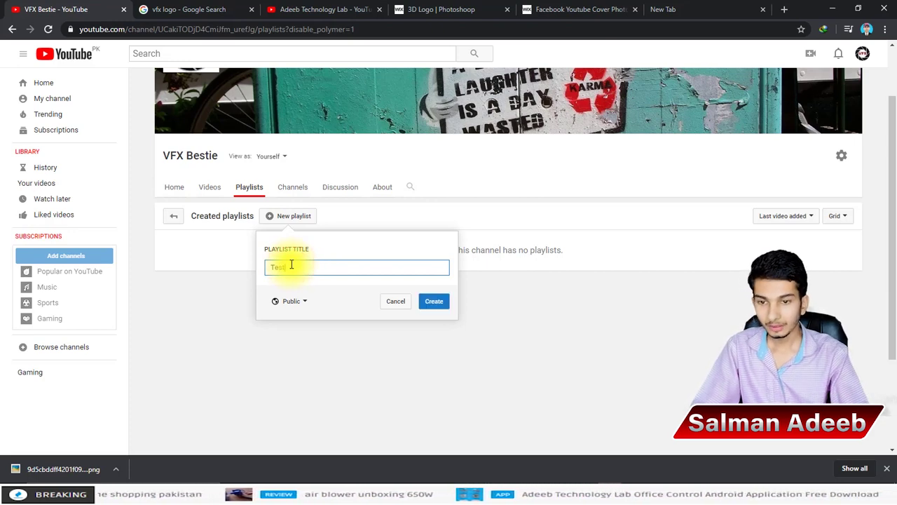
pyautogui.click(294, 303)
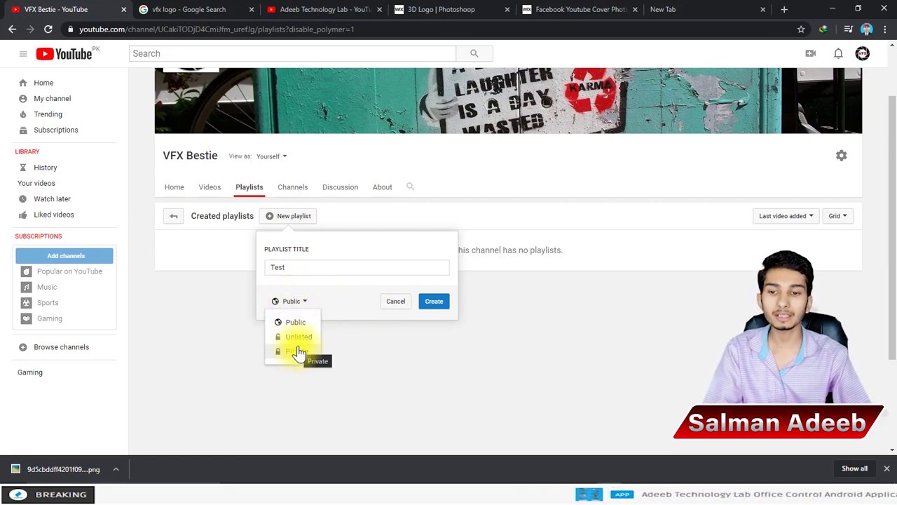
pyautogui.click(297, 323)
pyautogui.click(433, 301)
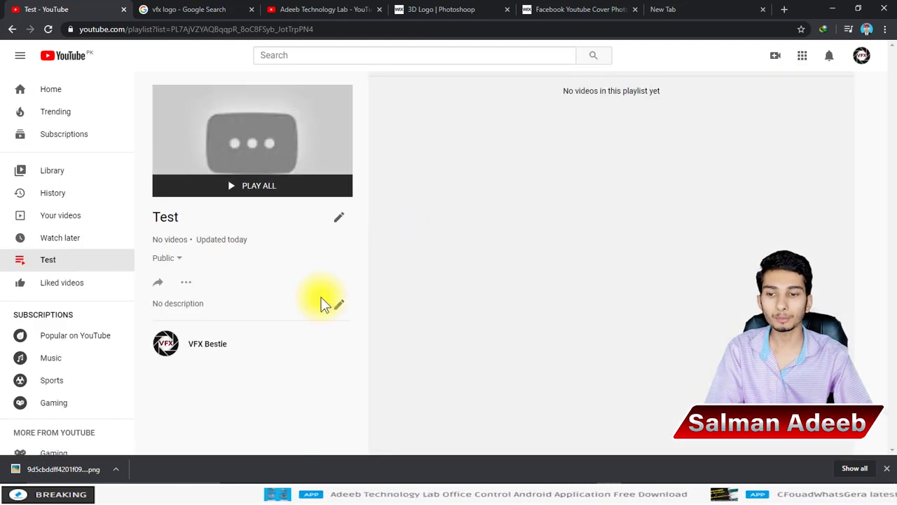
pyautogui.click(11, 29)
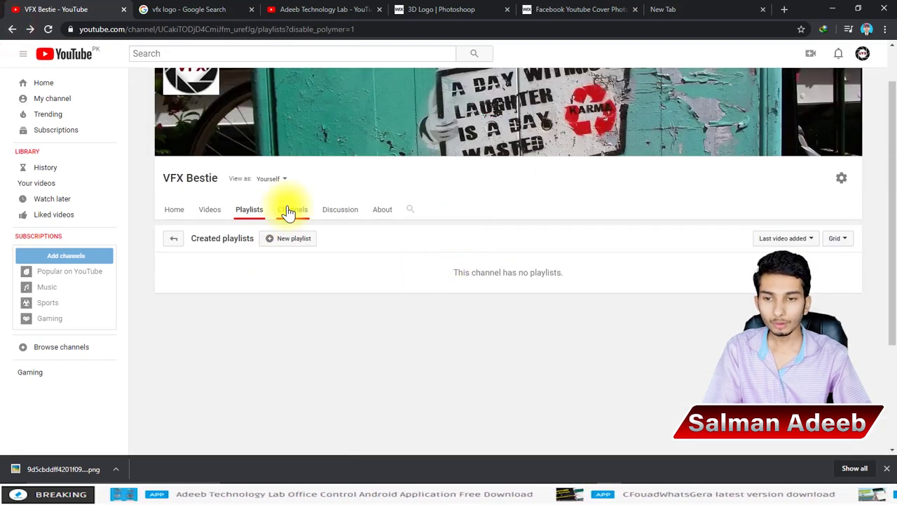
pyautogui.click(289, 210)
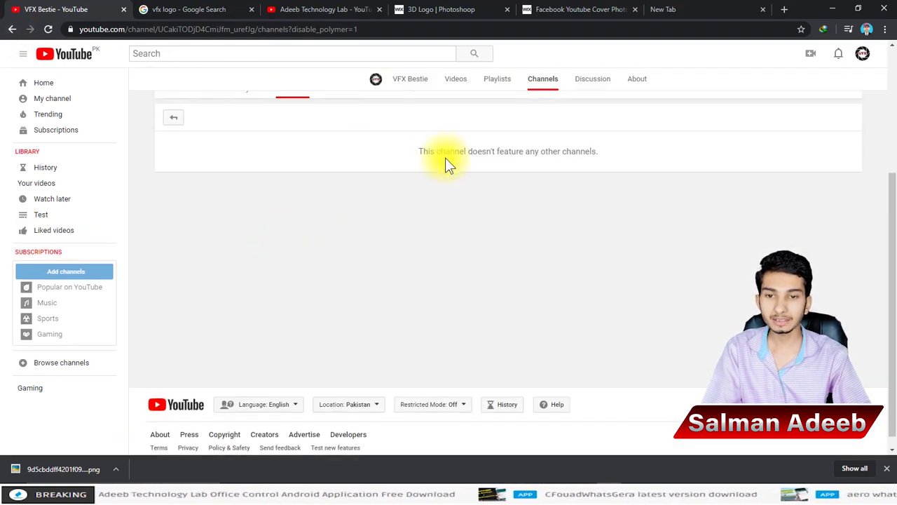
# Revisit the Home and featured Channels tabs, then open the Discussion tab's empty comment box.
pyautogui.scroll(3, 449, 164)
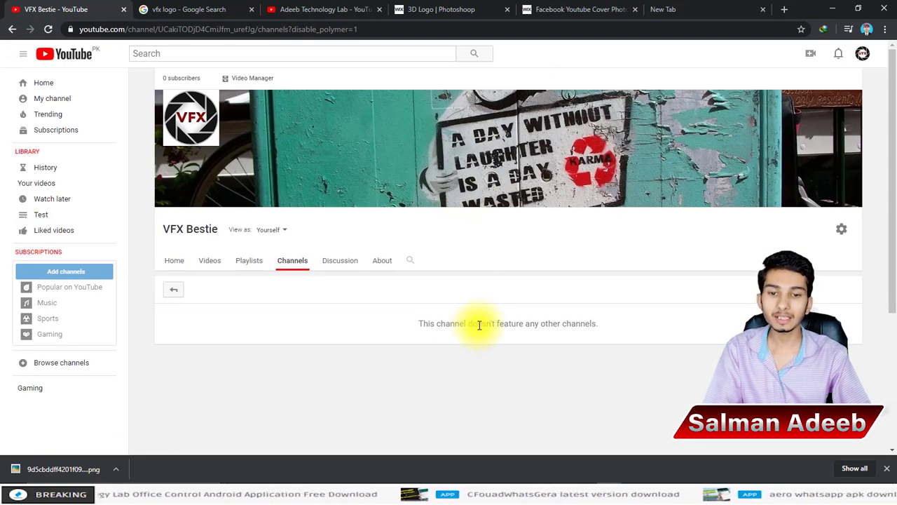
pyautogui.scroll(-1, 479, 325)
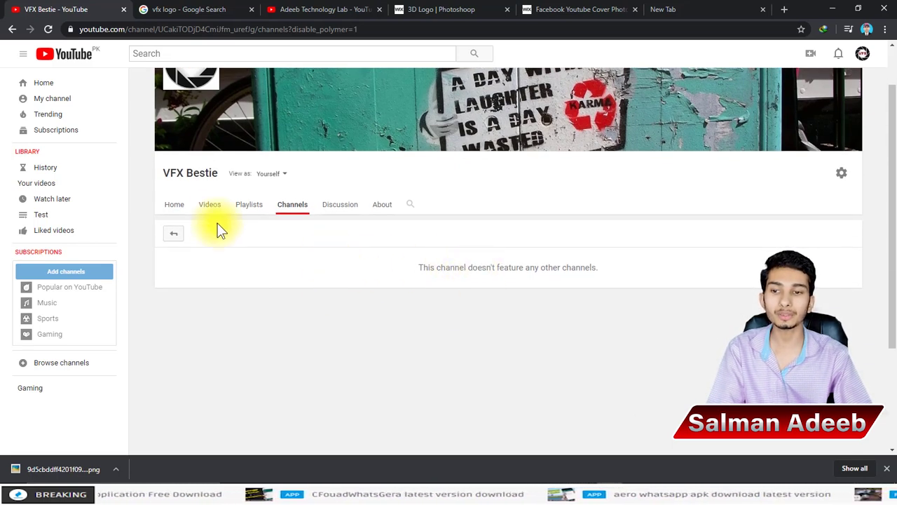
pyautogui.click(173, 209)
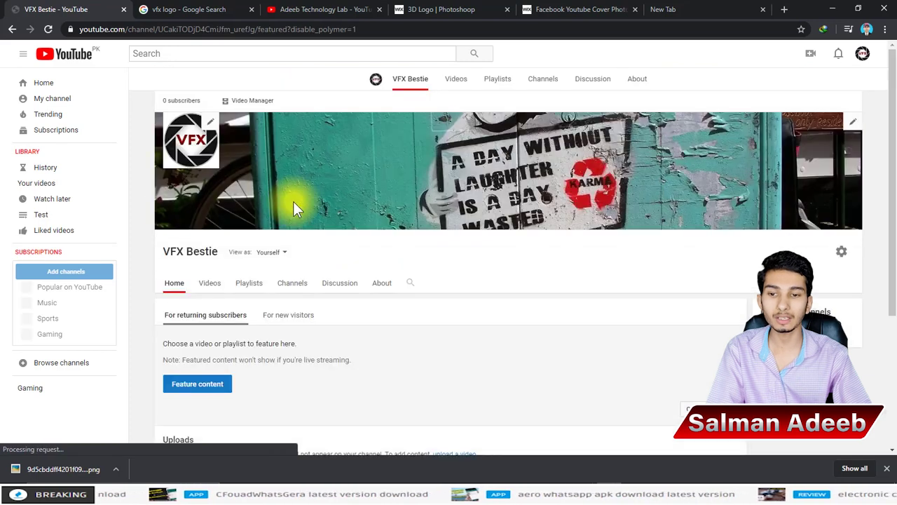
pyautogui.click(292, 282)
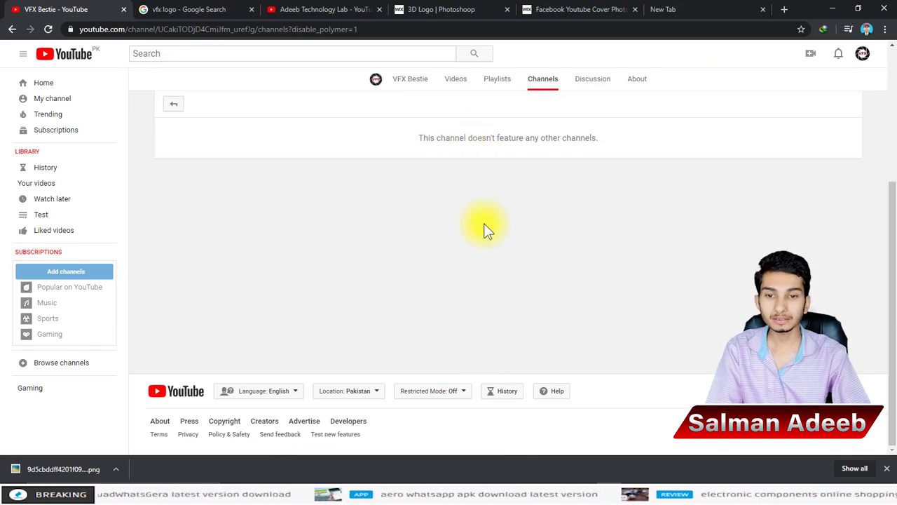
pyautogui.tripleClick(481, 138)
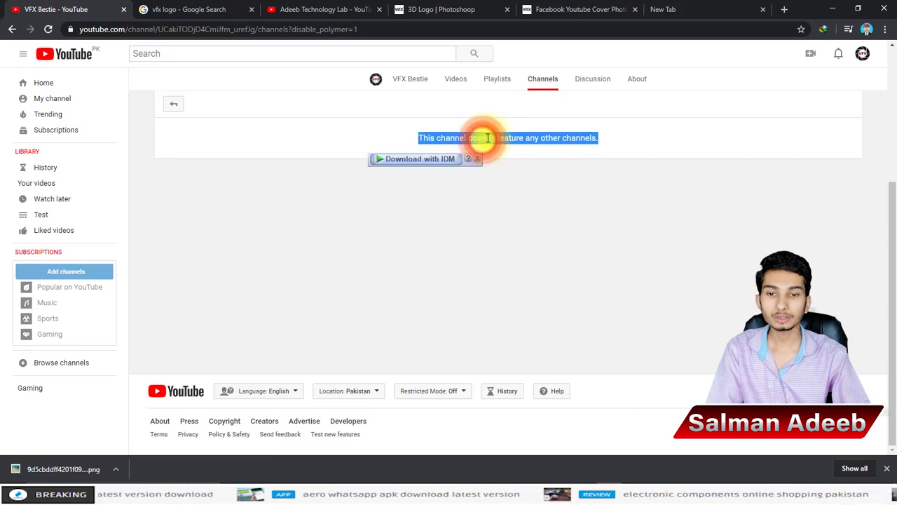
pyautogui.click(487, 138)
pyautogui.scroll(3, 496, 195)
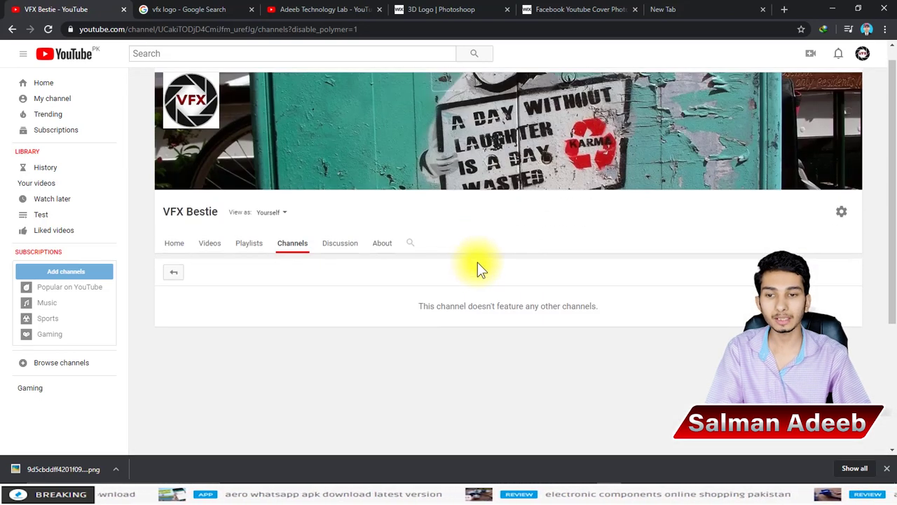
pyautogui.click(340, 243)
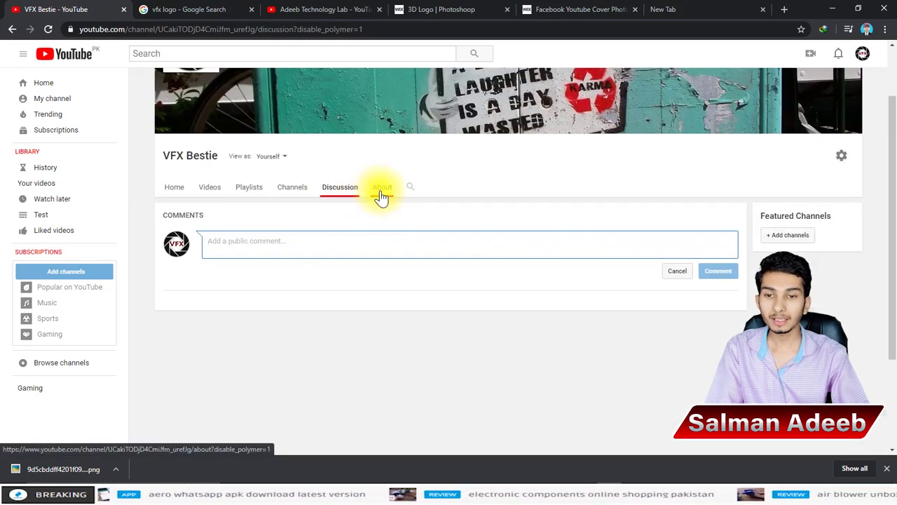
# Open the About tab and re-save the description 'VFX Bestie Short Films' unchanged.
pyautogui.click(384, 191)
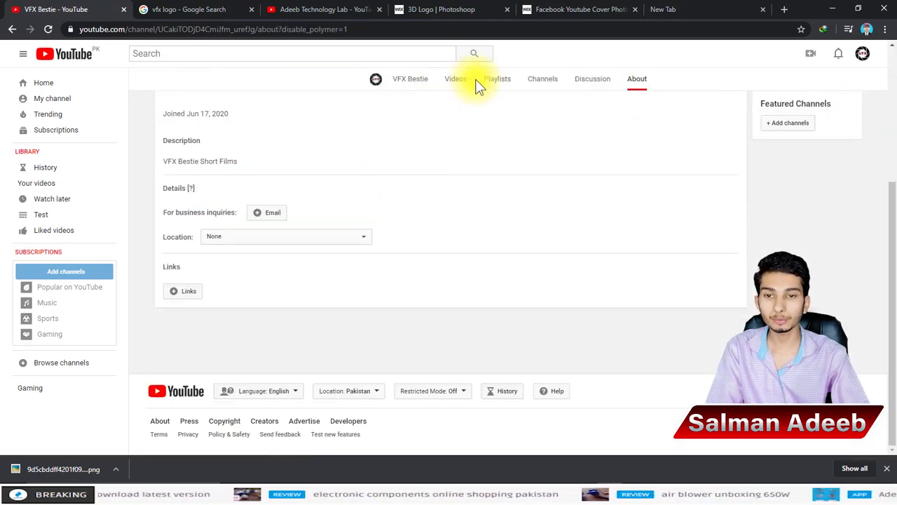
pyautogui.scroll(3, 449, 133)
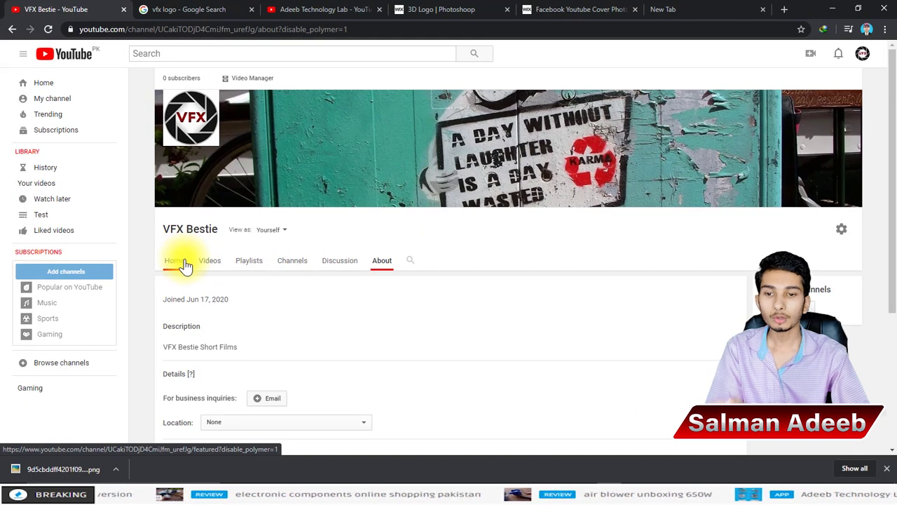
pyautogui.scroll(-2, 421, 295)
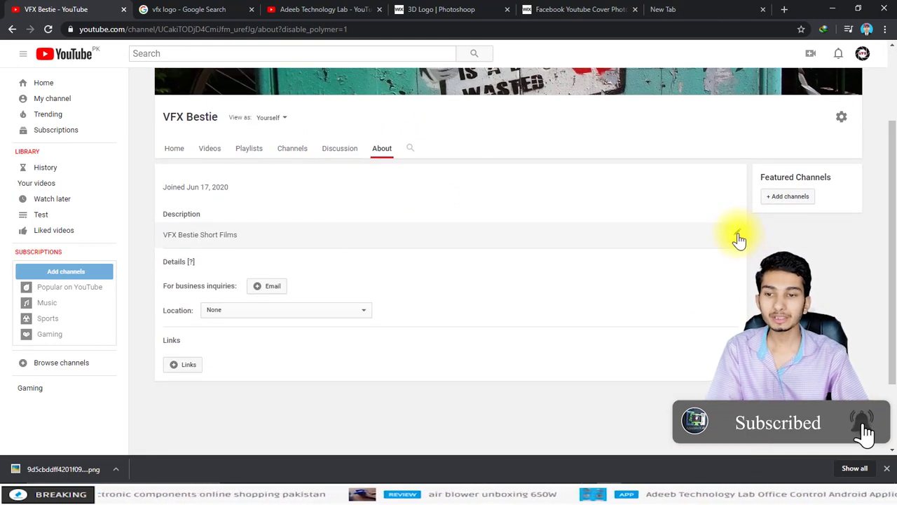
pyautogui.click(739, 237)
pyautogui.click(264, 270)
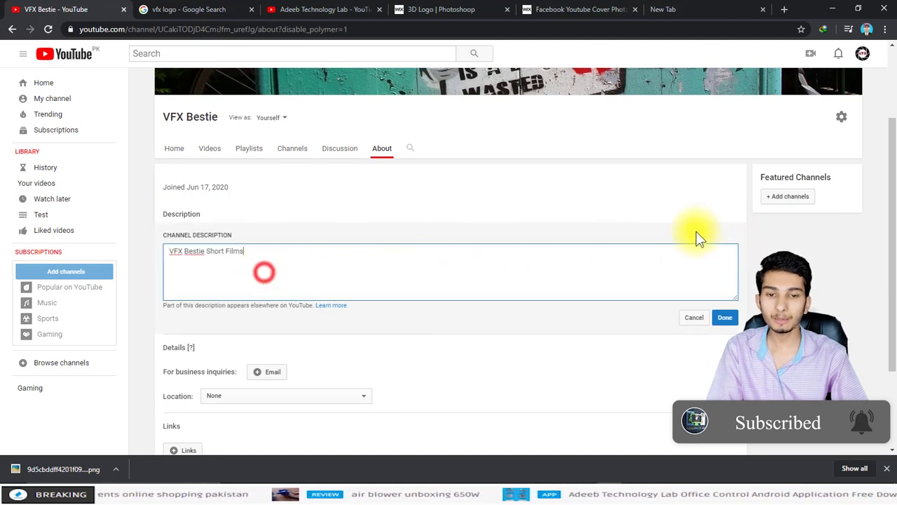
pyautogui.click(291, 272)
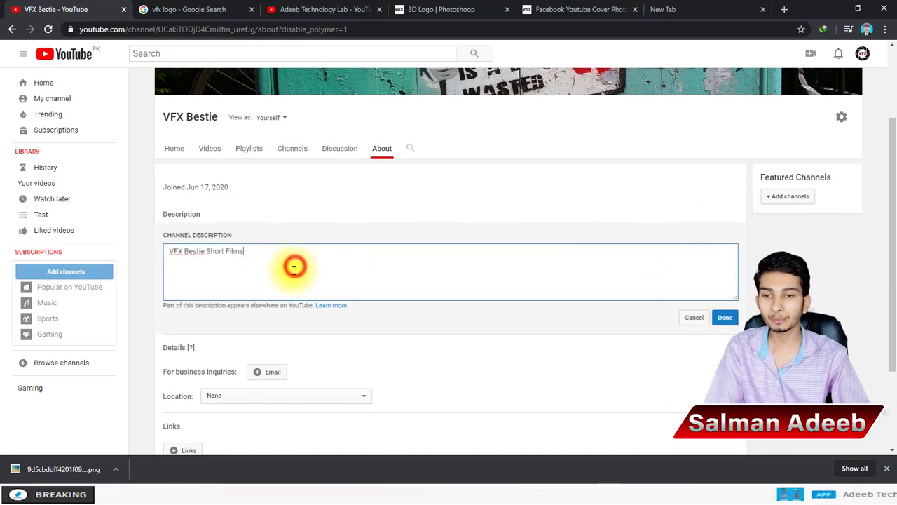
pyautogui.click(724, 317)
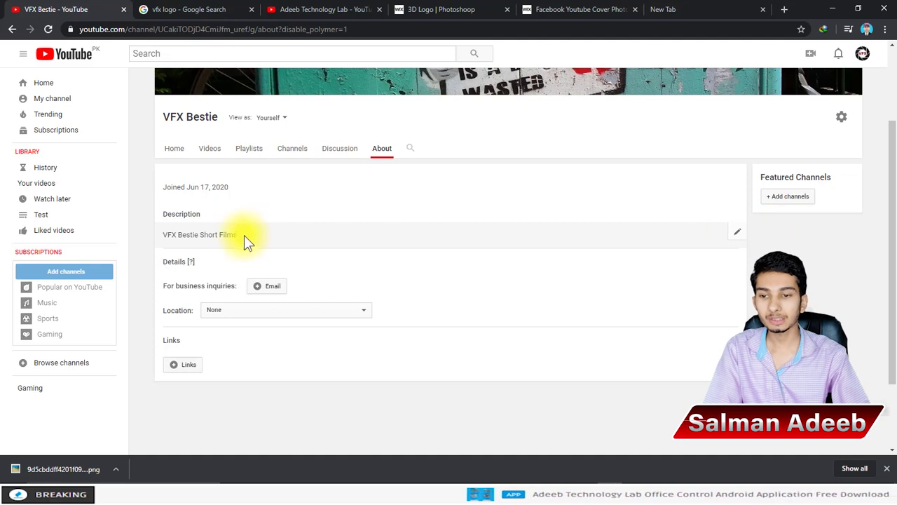
# Enter the business-inquiries contact e-mail under Details and save it.
pyautogui.click(274, 290)
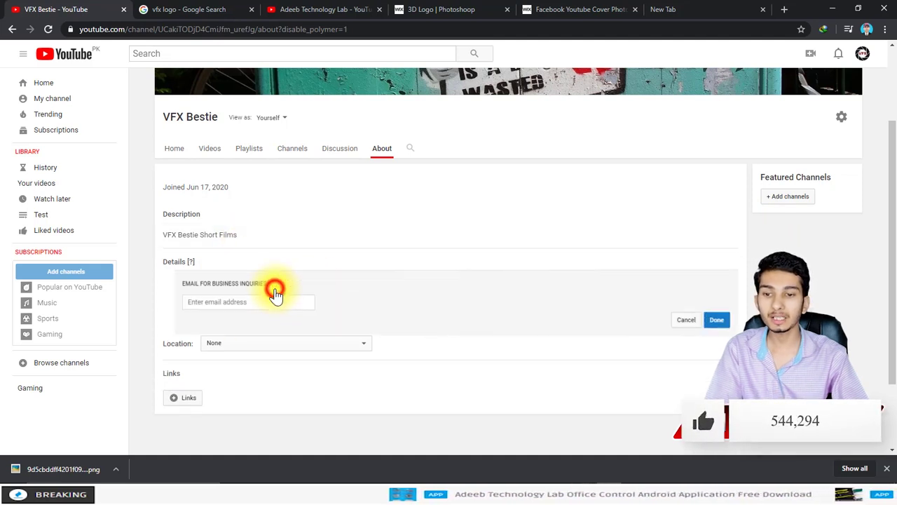
pyautogui.click(254, 302)
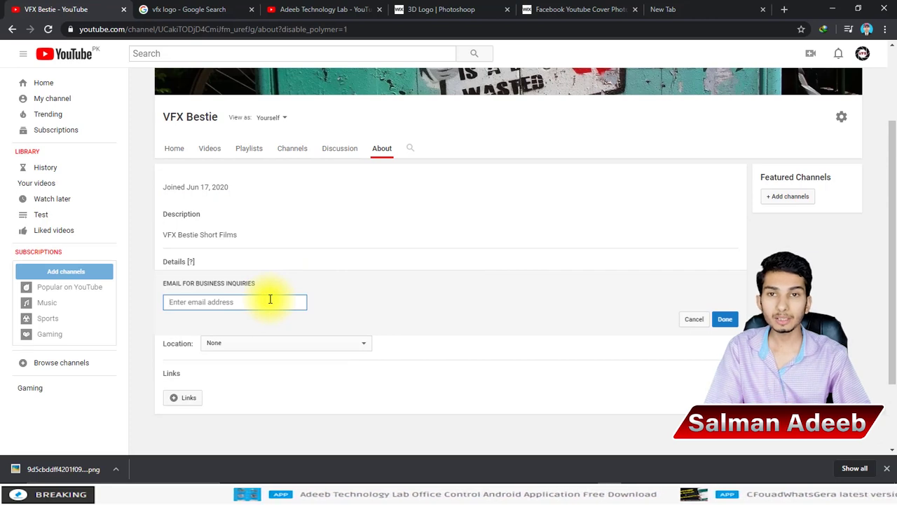
pyautogui.click(270, 299)
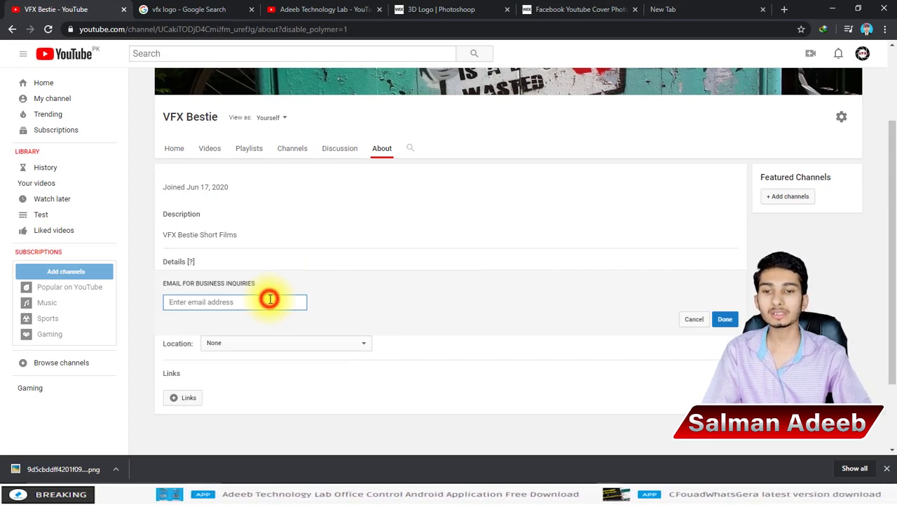
pyautogui.click(246, 306)
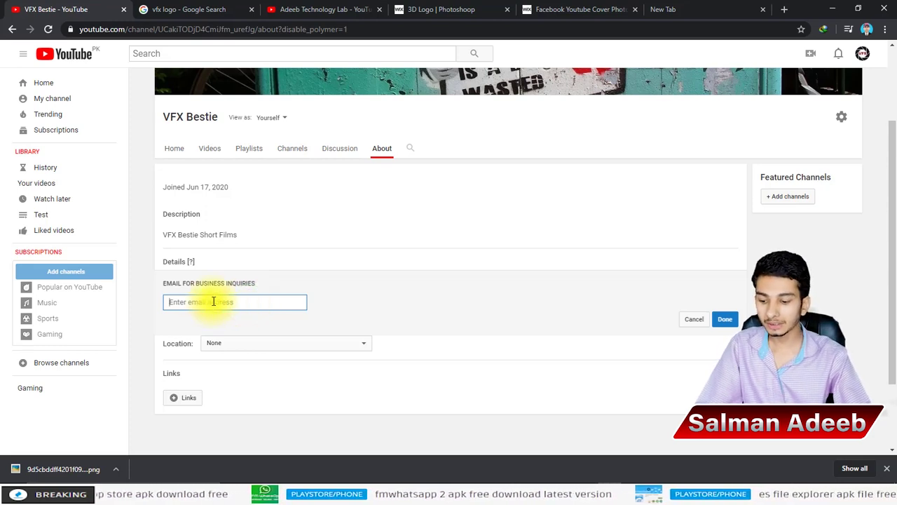
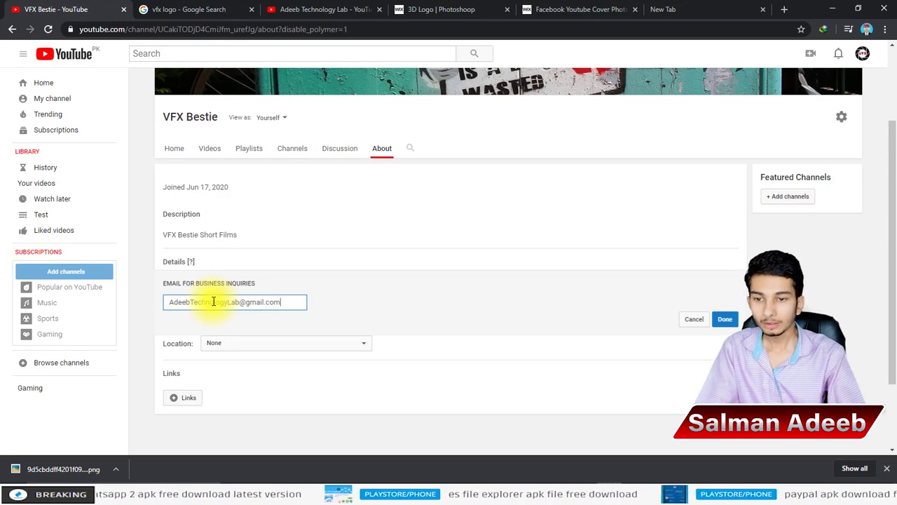
pyautogui.click(725, 320)
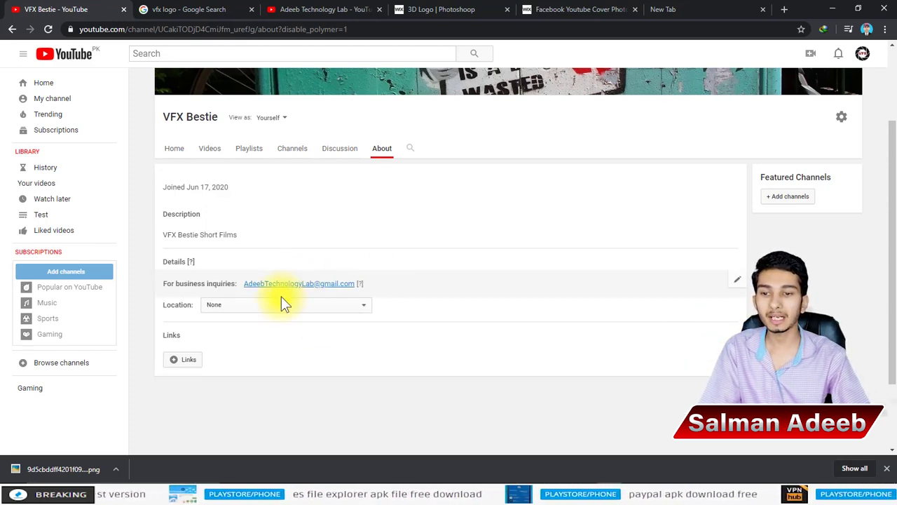
pyautogui.click(232, 307)
# Choose Pakistan as the channel location and dismiss the 'Updated country successfully' banner.
pyautogui.scroll(-10, 279, 142)
pyautogui.press('p')
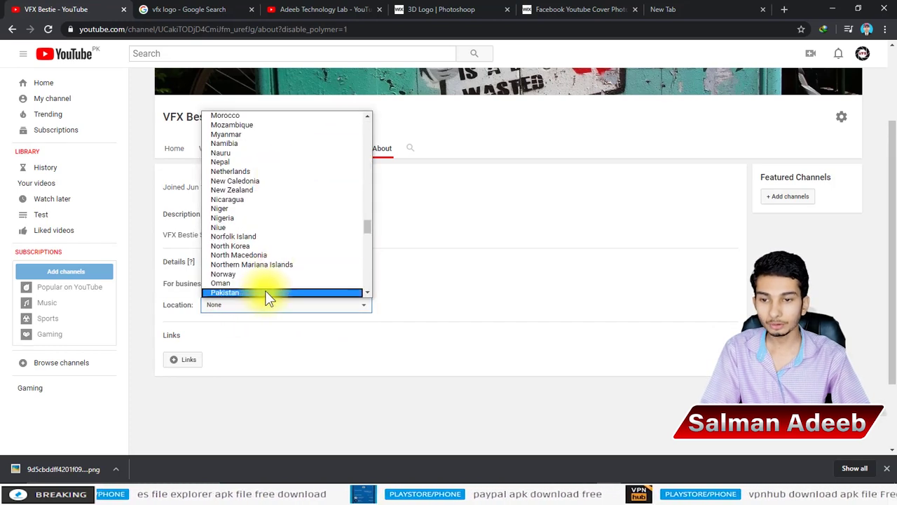
pyautogui.click(256, 293)
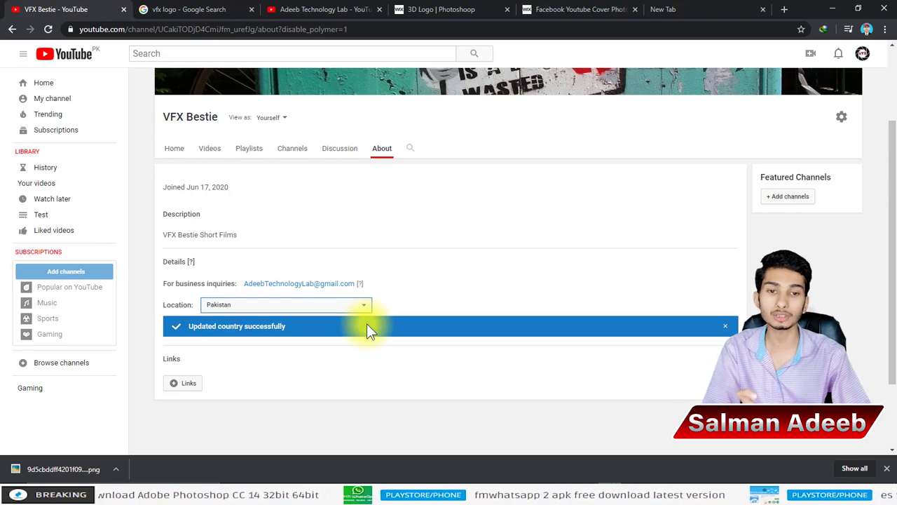
pyautogui.click(728, 328)
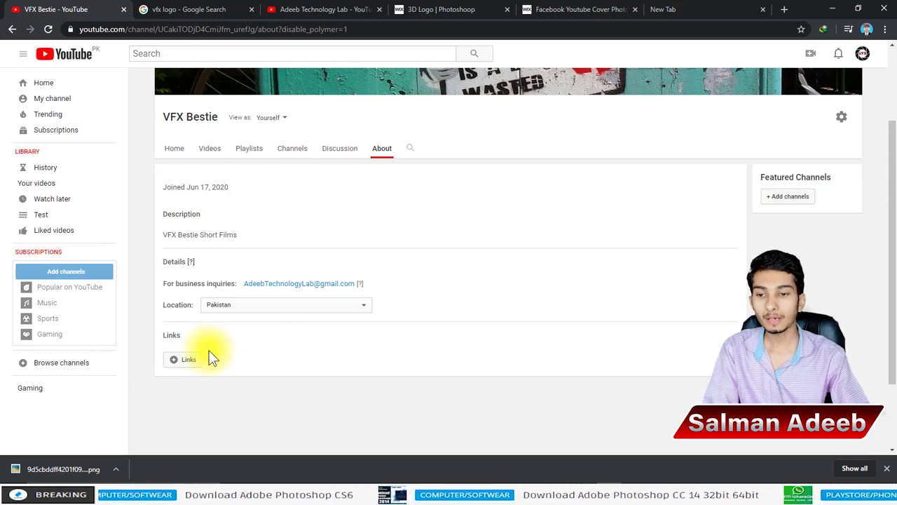
# Open the custom links settings and flip between the Adeeb Technology Lab and VFX Bestie tabs.
pyautogui.click(178, 360)
pyautogui.scroll(5, 459, 371)
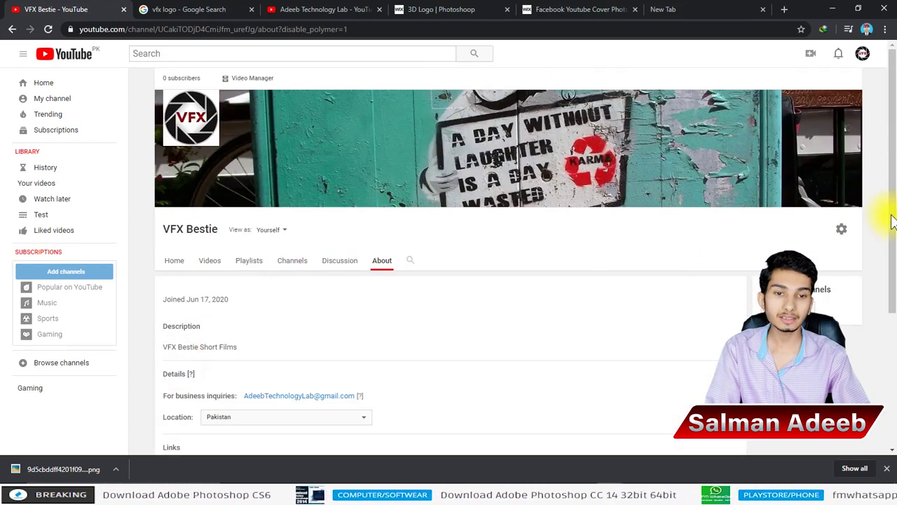
pyautogui.click(316, 9)
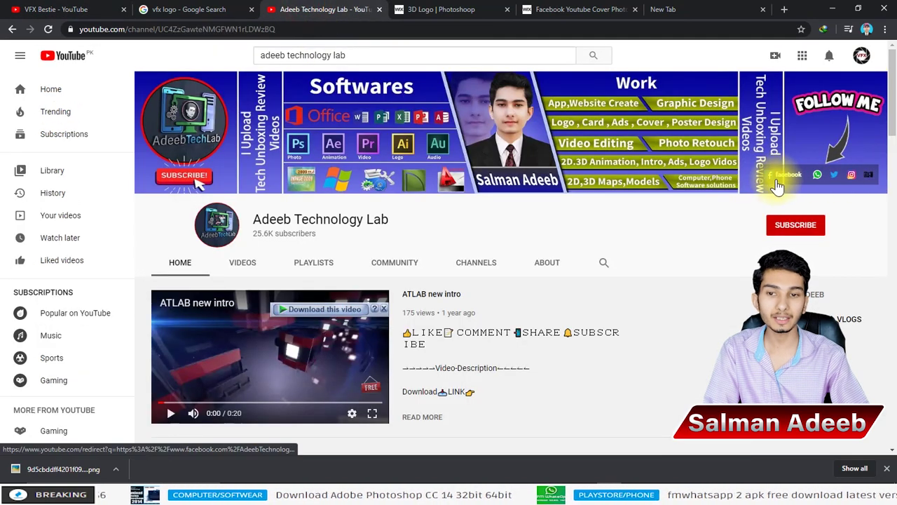
pyautogui.click(88, 9)
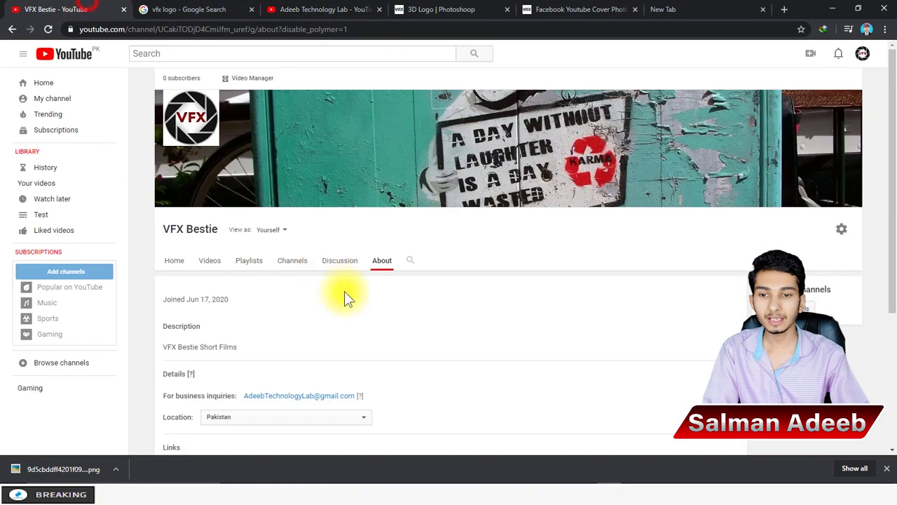
pyautogui.scroll(-3, 216, 322)
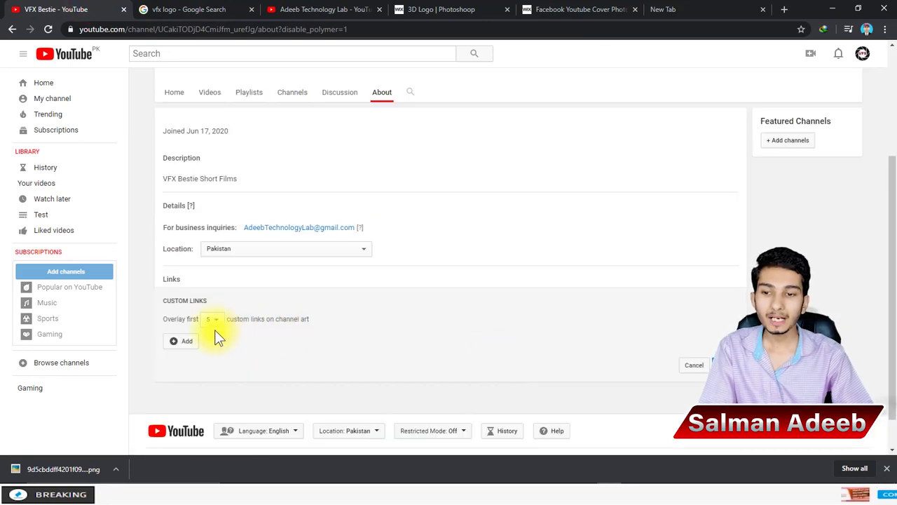
pyautogui.moveTo(891, 252); pyautogui.dragTo(889, 143)
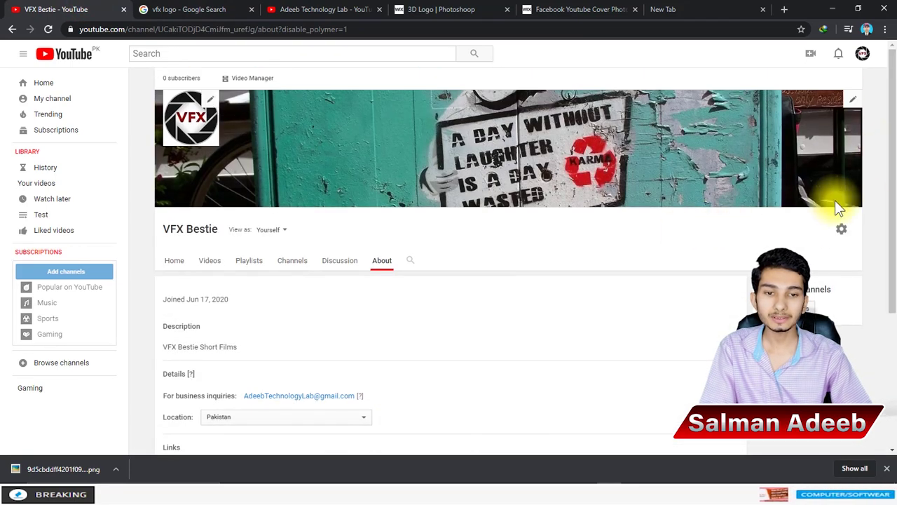
# On Adeeb Technology Lab's About page, try revealing its business e-mail, abandoning the robot check.
pyautogui.click(328, 9)
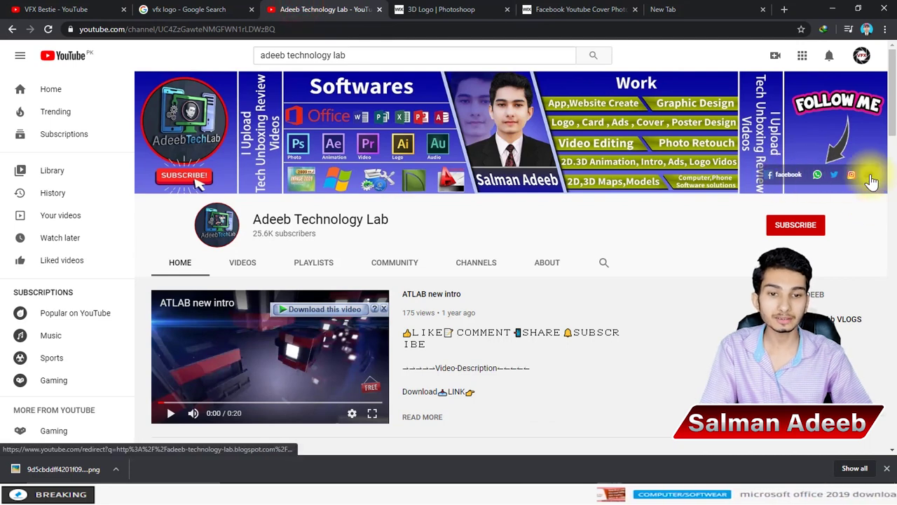
pyautogui.click(544, 270)
pyautogui.scroll(-5, 420, 263)
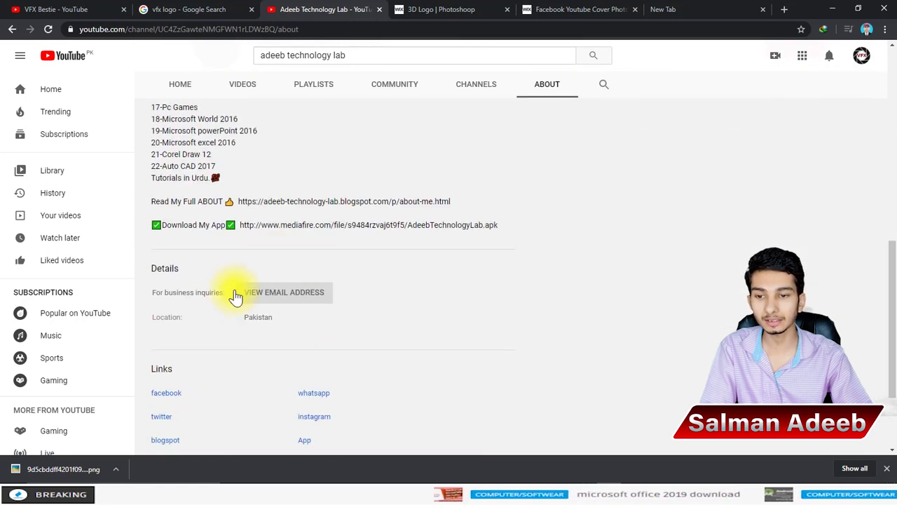
pyautogui.scroll(-2, 239, 296)
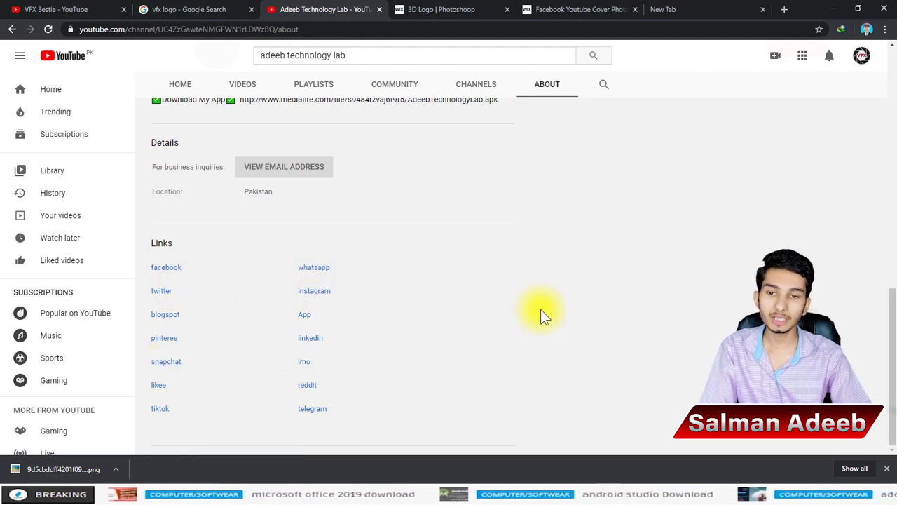
pyautogui.scroll(3, 421, 294)
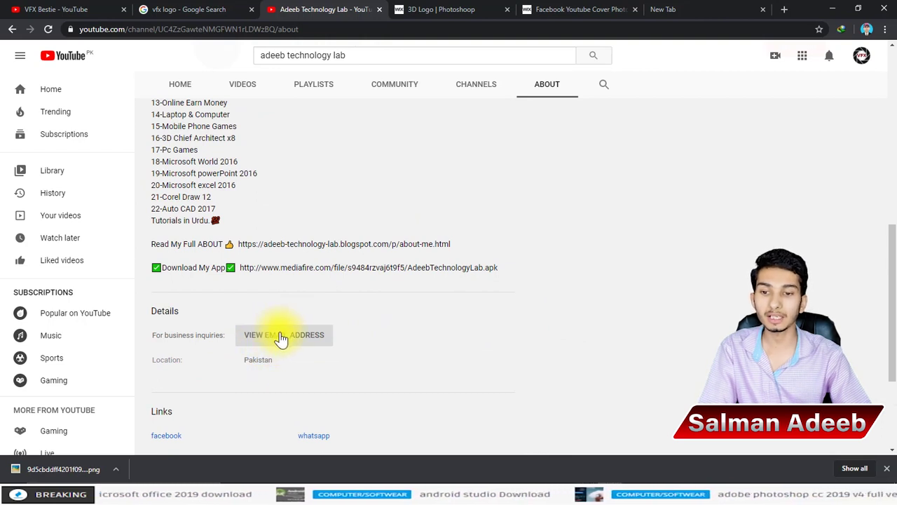
pyautogui.click(289, 338)
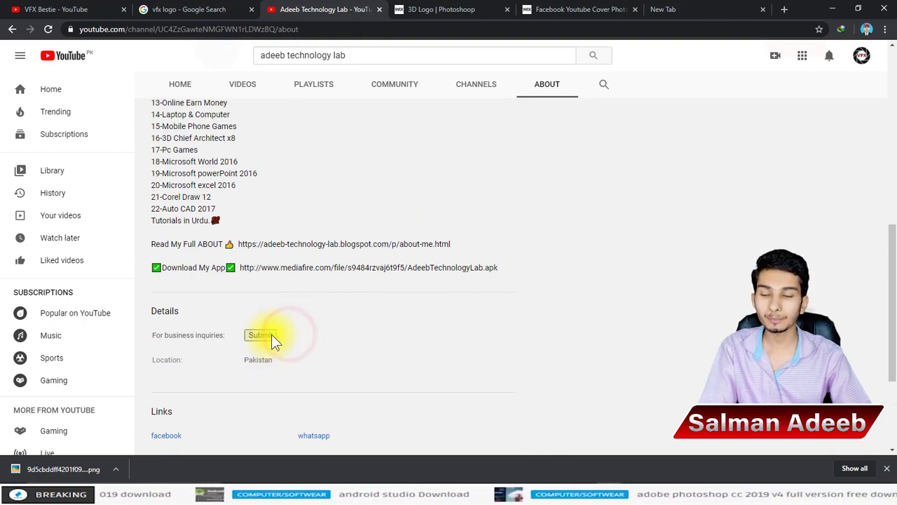
pyautogui.scroll(-1, 263, 344)
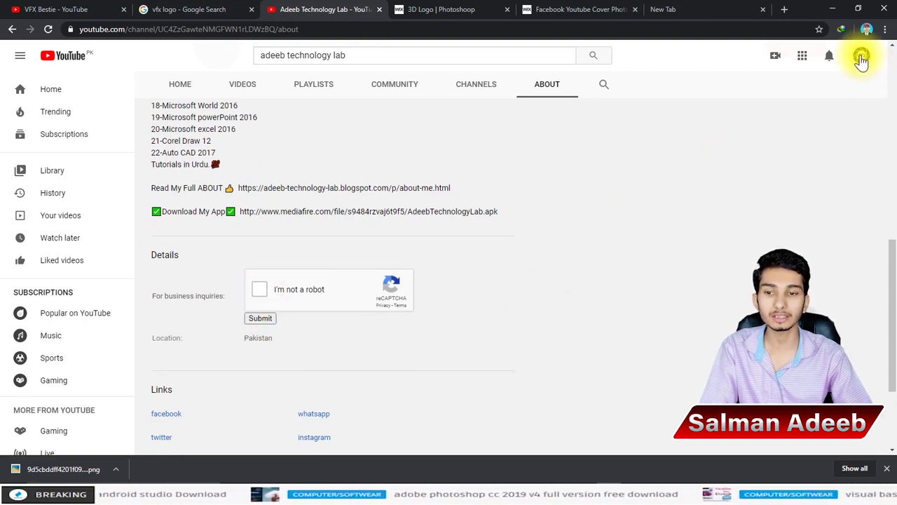
pyautogui.click(265, 292)
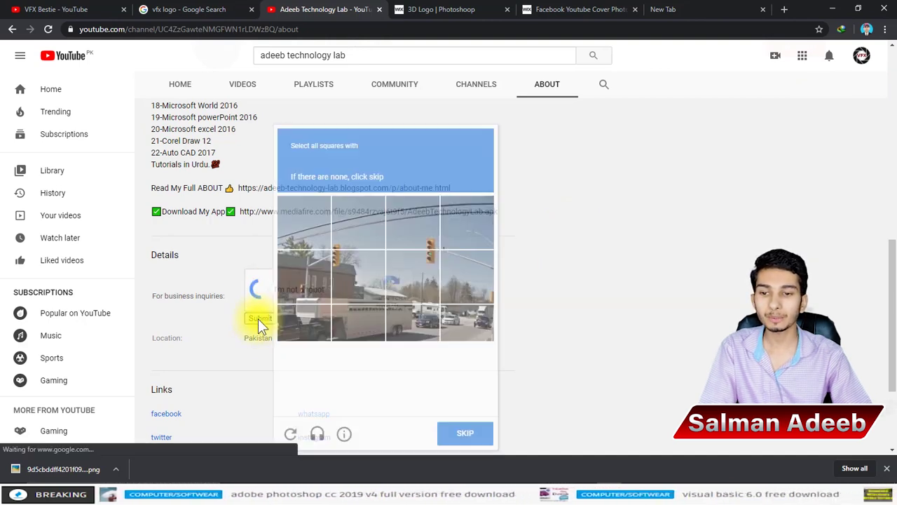
pyautogui.click(643, 279)
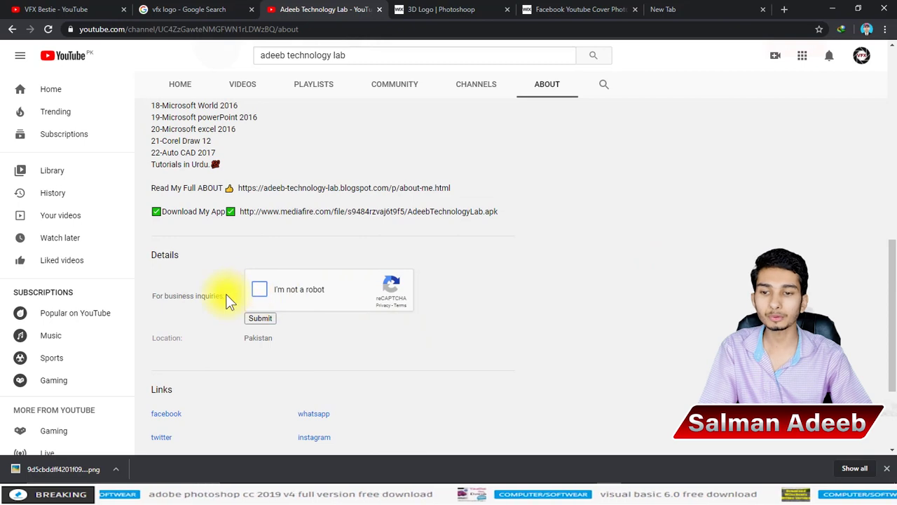
pyautogui.scroll(10, 279, 305)
pyautogui.scroll(-2, 189, 301)
pyautogui.moveTo(153, 205); pyautogui.dragTo(301, 414)
pyautogui.scroll(-2, 274, 243)
pyautogui.click(274, 238)
pyautogui.scroll(3, 271, 270)
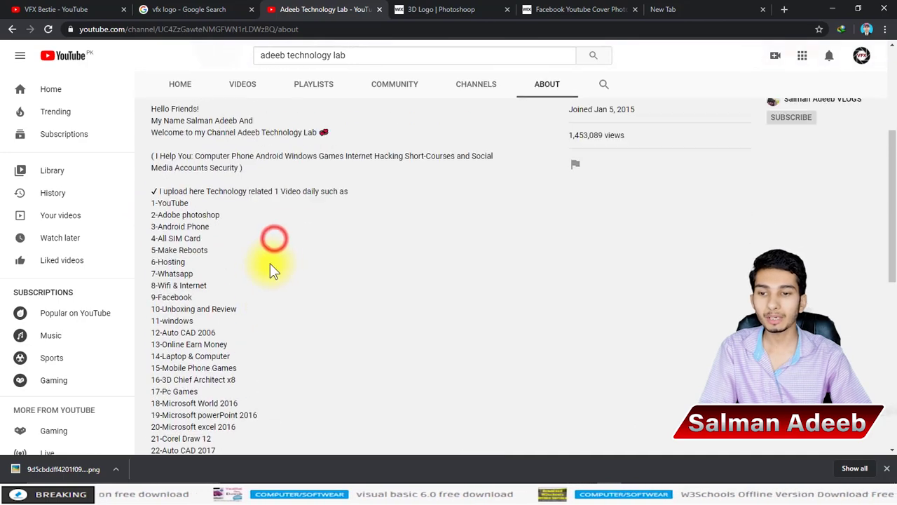
pyautogui.scroll(-2, 329, 307)
pyautogui.scroll(2, 328, 307)
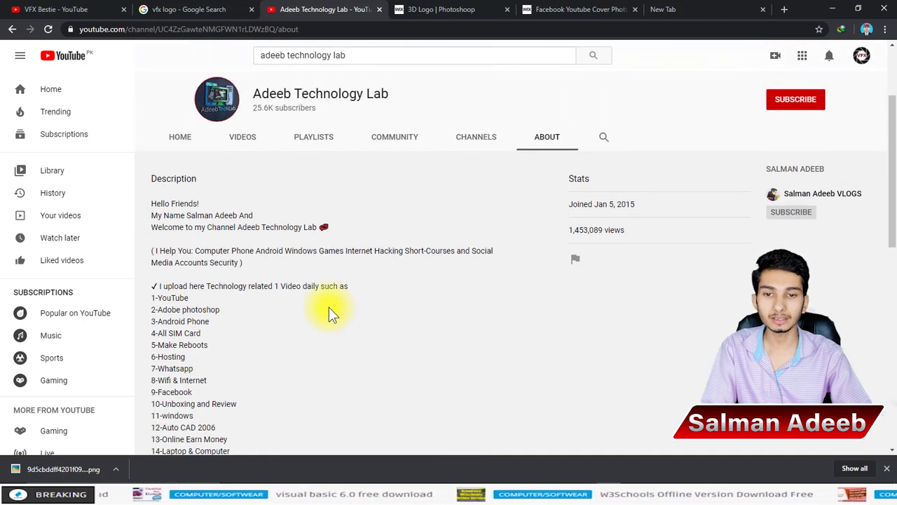
# Look over Adeeb Technology Lab's featured channels, then return to the VFX Bestie tab.
pyautogui.click(464, 193)
pyautogui.scroll(-3, 486, 231)
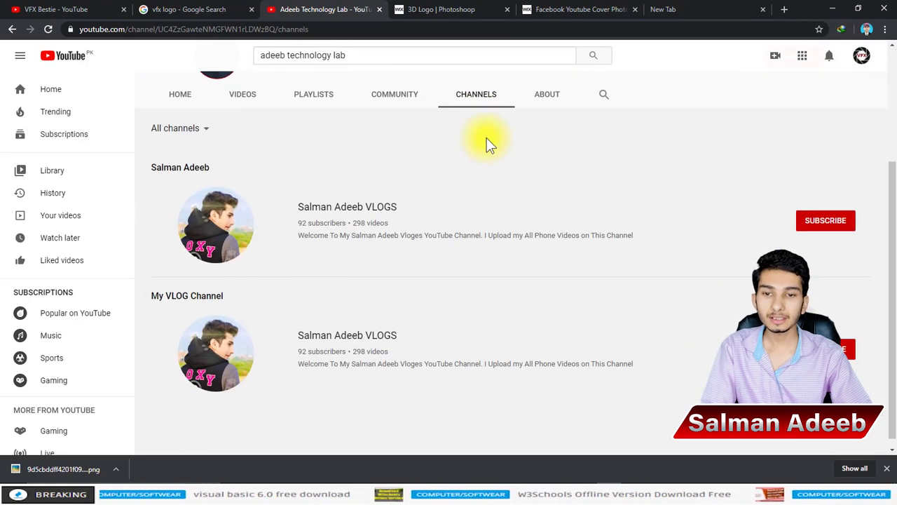
pyautogui.click(478, 100)
pyautogui.scroll(3, 257, 271)
pyautogui.scroll(-3, 321, 311)
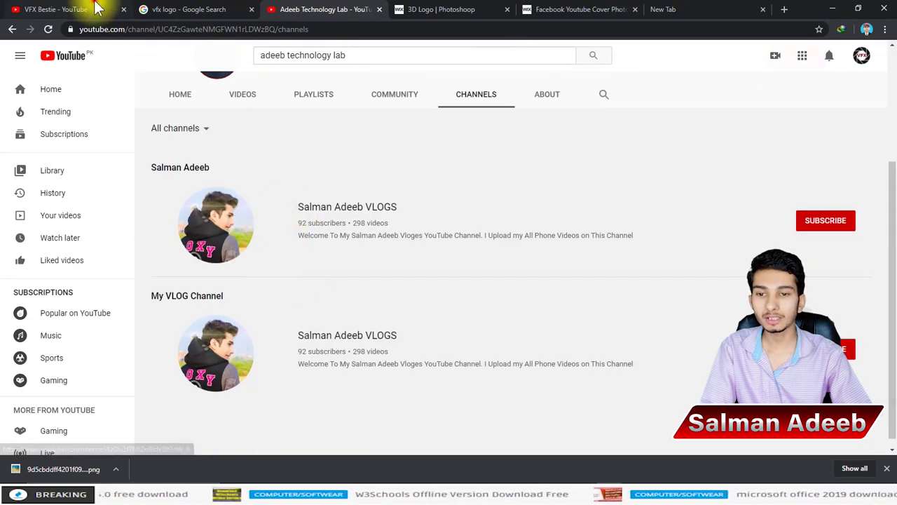
pyautogui.click(94, 8)
# Start a new VFX Bestie home section with Content set to Custom grouping.
pyautogui.click(292, 262)
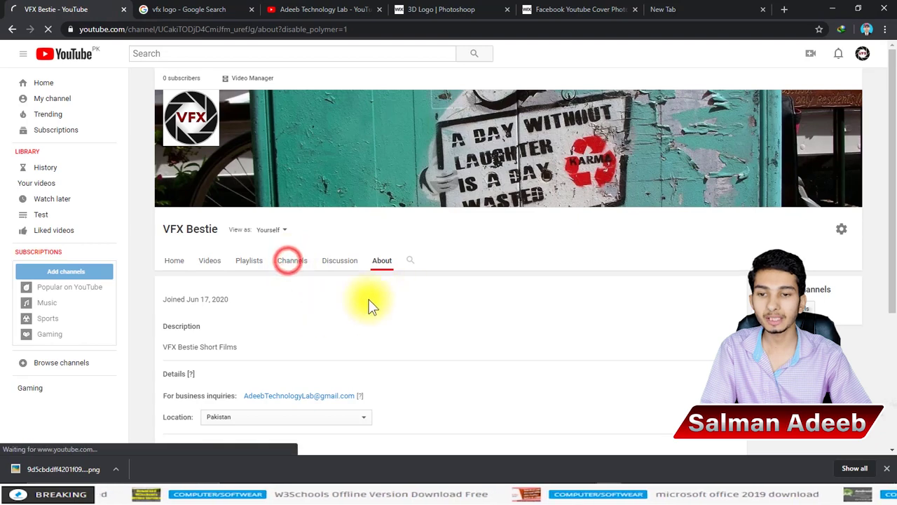
pyautogui.scroll(3, 257, 215)
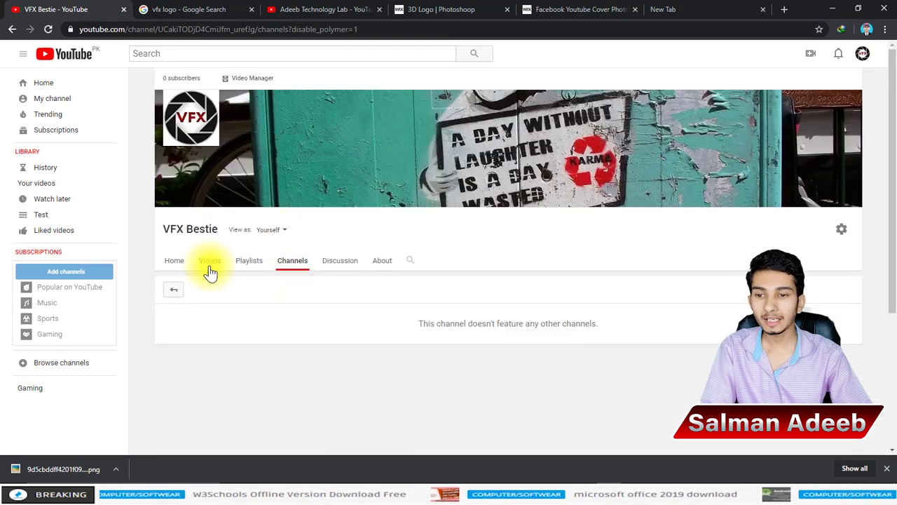
pyautogui.click(168, 261)
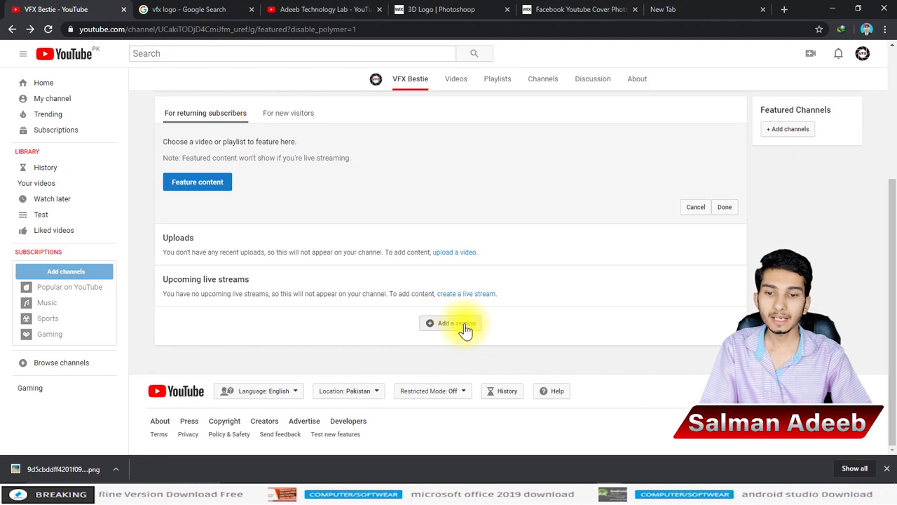
pyautogui.click(464, 328)
pyautogui.click(209, 340)
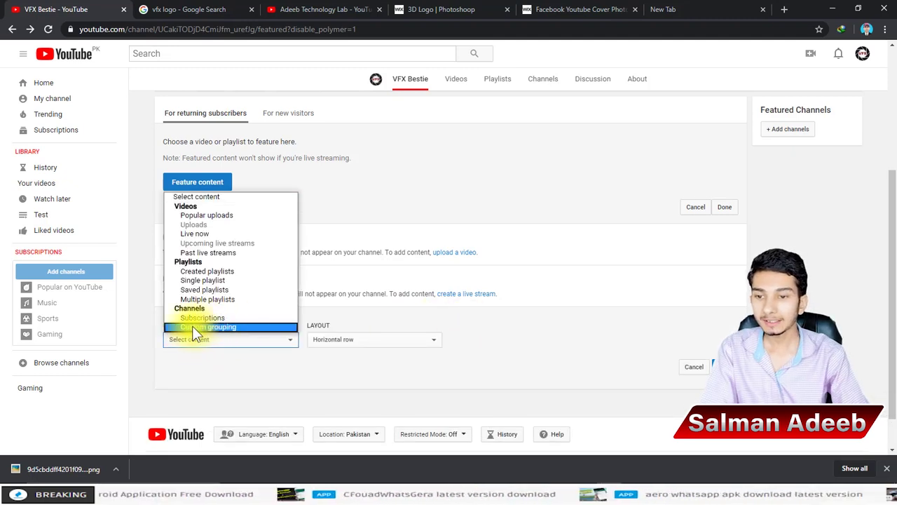
pyautogui.click(245, 327)
pyautogui.scroll(-2, 234, 294)
# Copy the Adeeb Technology Lab channel URL for the section's channel list.
pyautogui.click(232, 277)
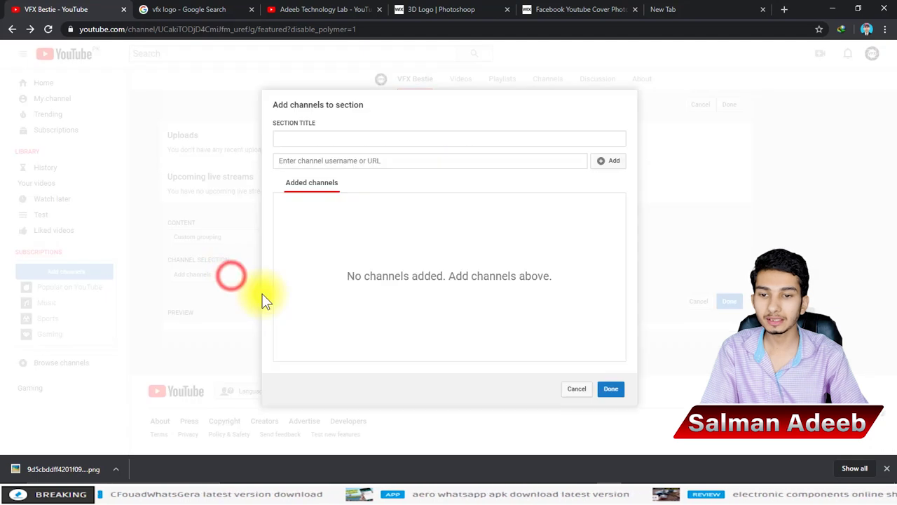
pyautogui.click(368, 160)
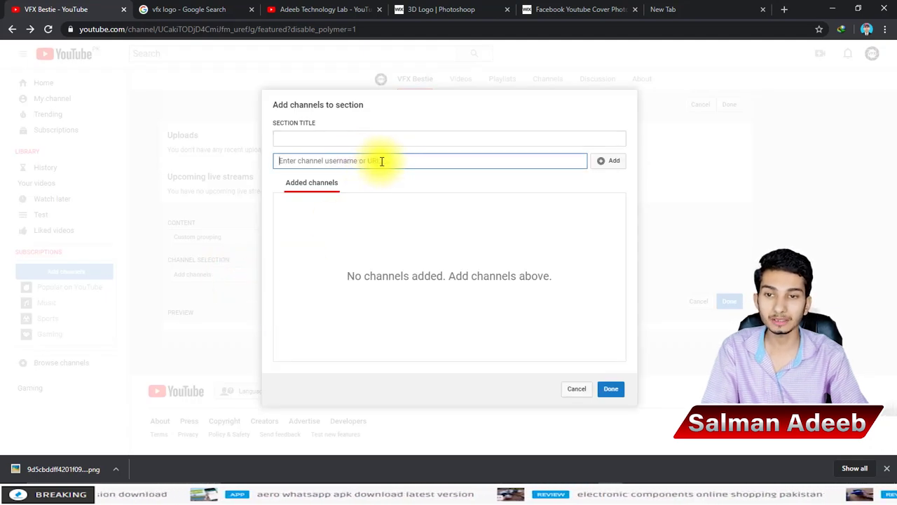
pyautogui.click(320, 9)
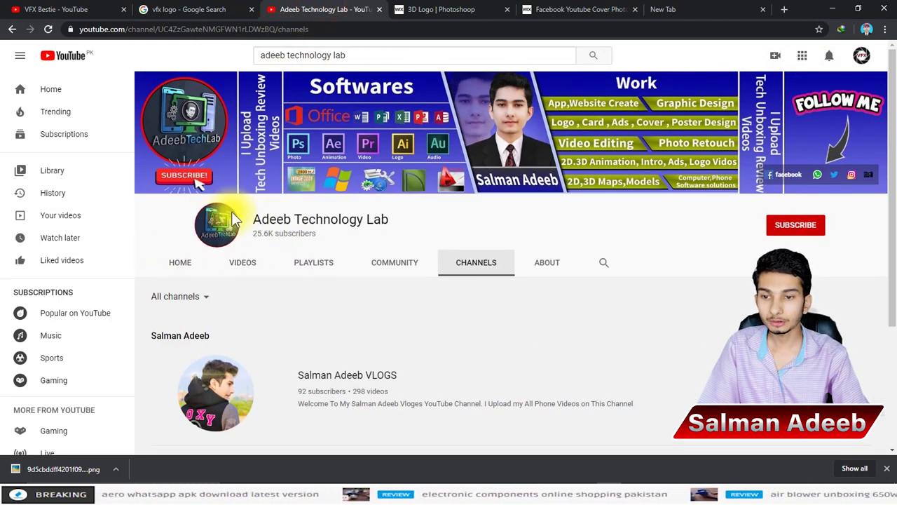
pyautogui.click(186, 260)
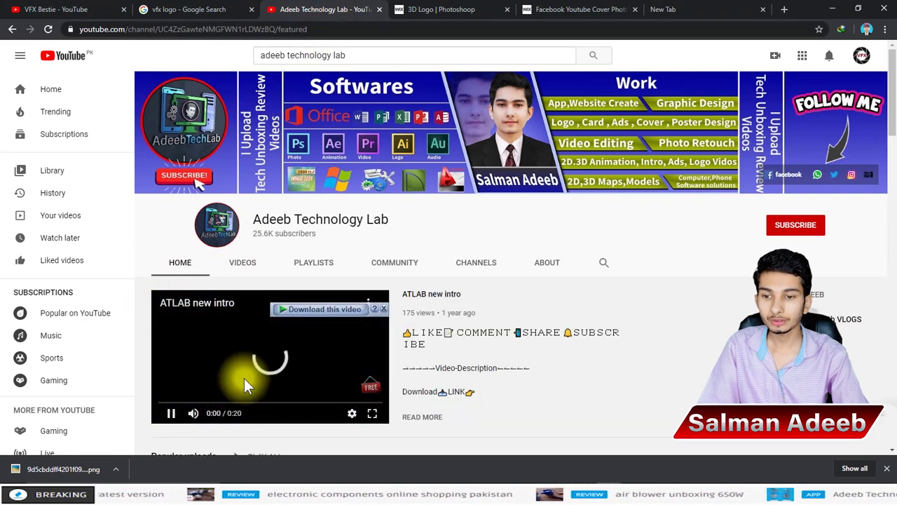
pyautogui.click(171, 413)
pyautogui.click(345, 29)
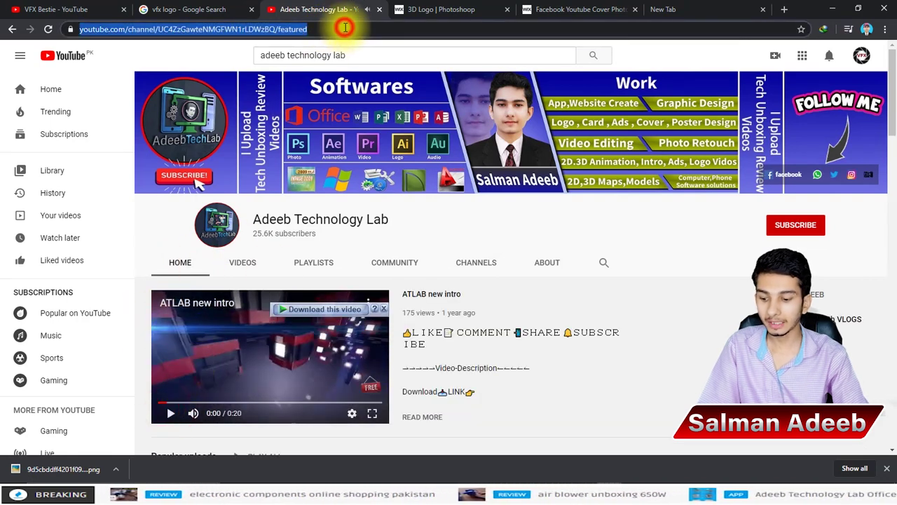
pyautogui.hotkey('ctrl', 'c')
# Add the pasted Adeeb Technology Lab channel, title the section 'Adeeb', and save it.
pyautogui.click(56, 10)
pyautogui.click(426, 160)
pyautogui.hotkey('ctrl', 'v')
pyautogui.click(617, 162)
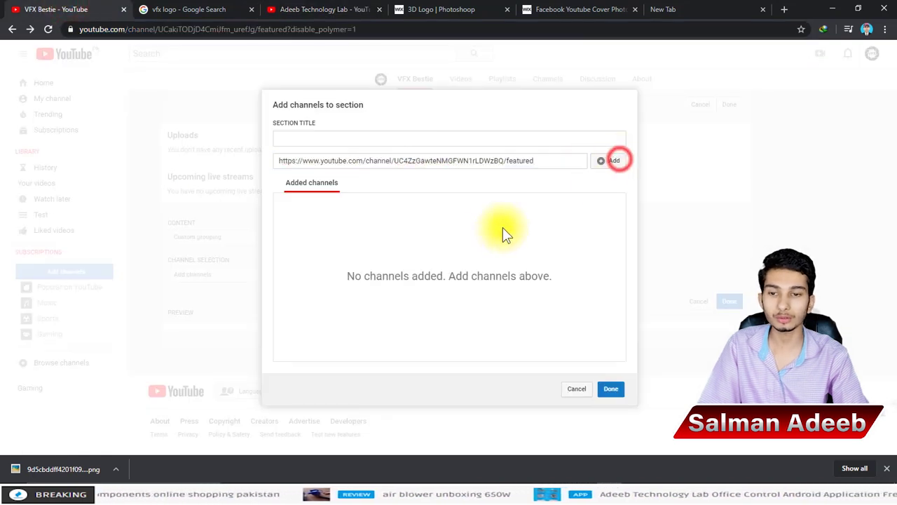
pyautogui.click(357, 140)
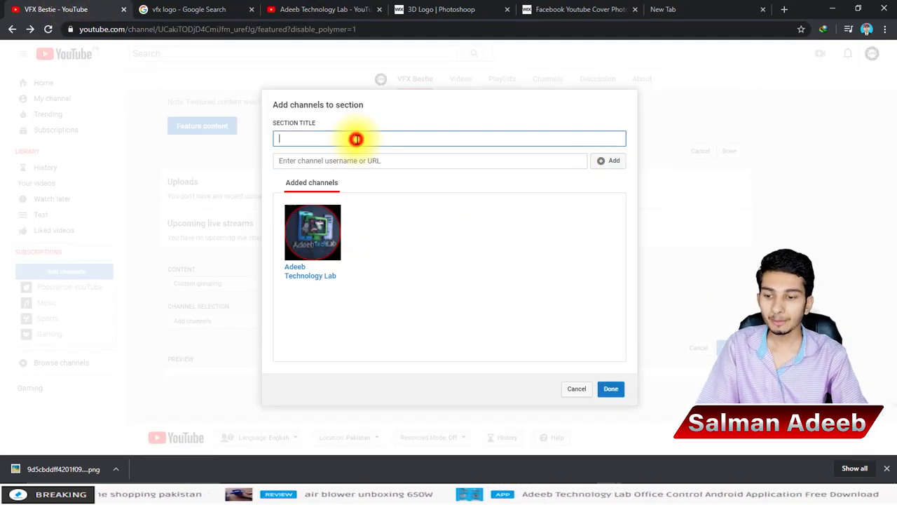
pyautogui.write('Adeeb')
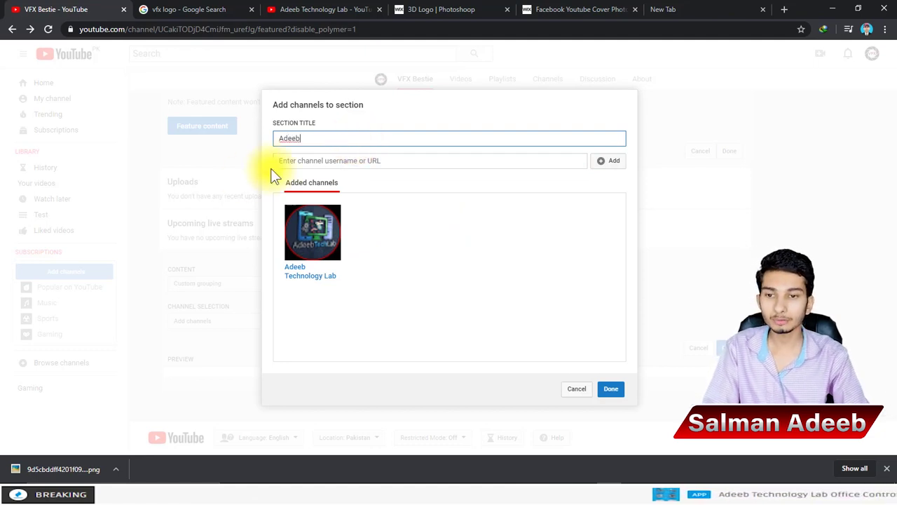
pyautogui.click(611, 389)
pyautogui.scroll(-3, 411, 325)
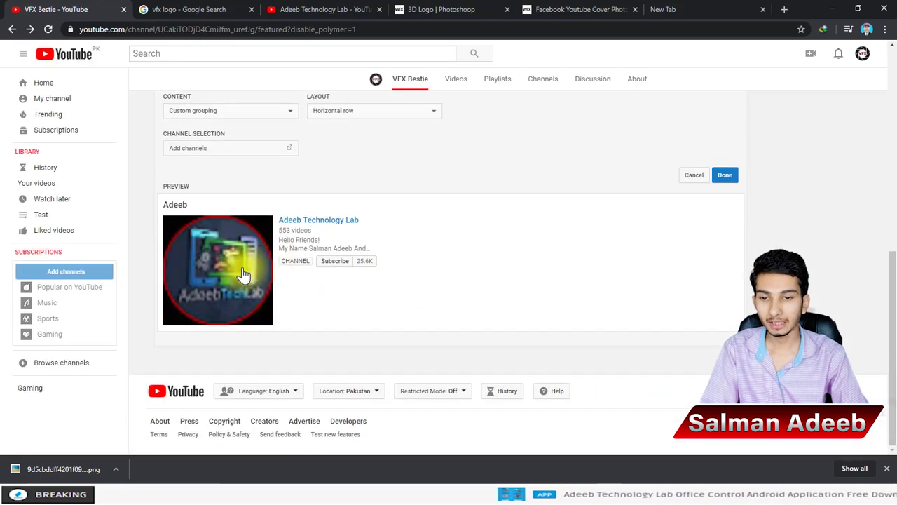
# Scroll the VFX Bestie home page to review its layout and upload prompt.
pyautogui.scroll(1, 377, 316)
pyautogui.scroll(4, 377, 316)
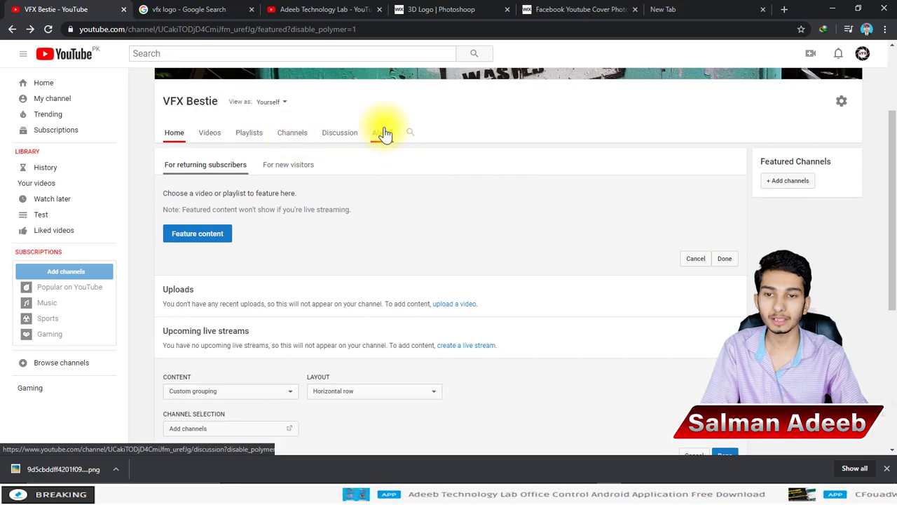
pyautogui.scroll(2, 391, 140)
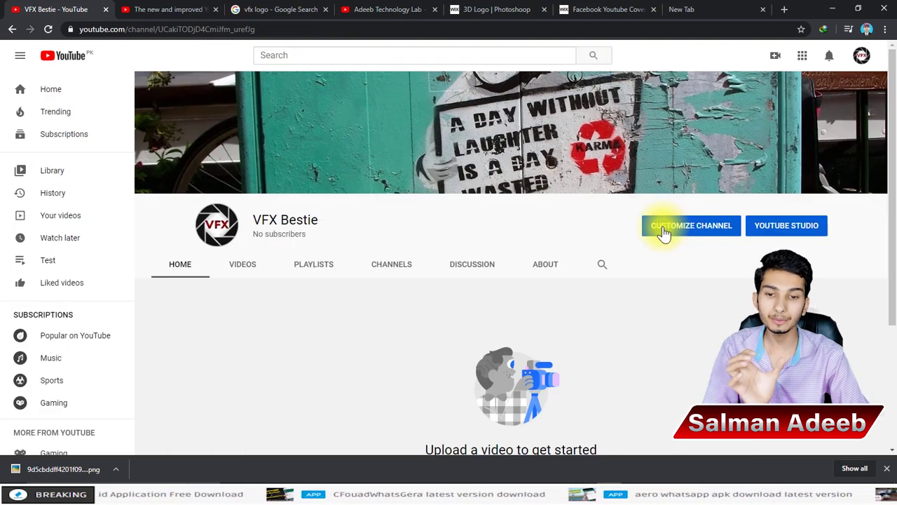
pyautogui.scroll(-3, 491, 270)
pyautogui.scroll(3, 490, 267)
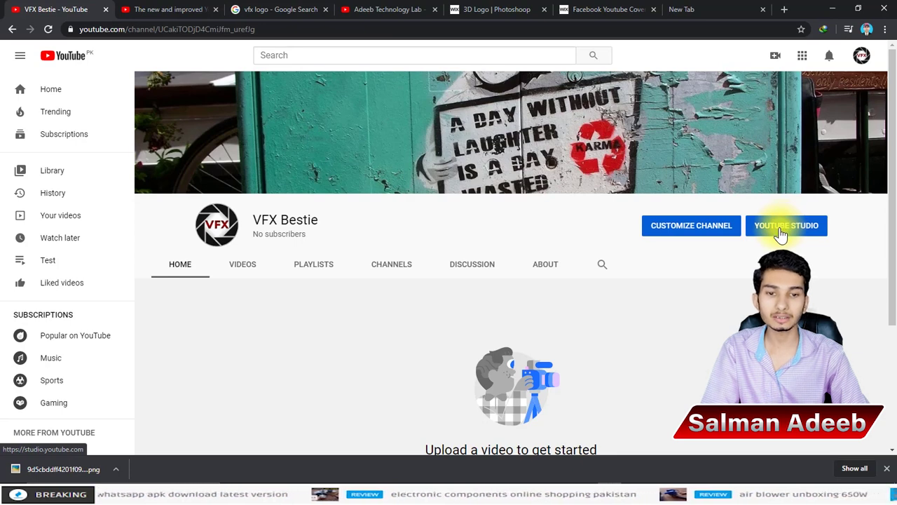
# Open YouTube Studio for the VFX Bestie channel and look over its dashboard.
pyautogui.click(777, 234)
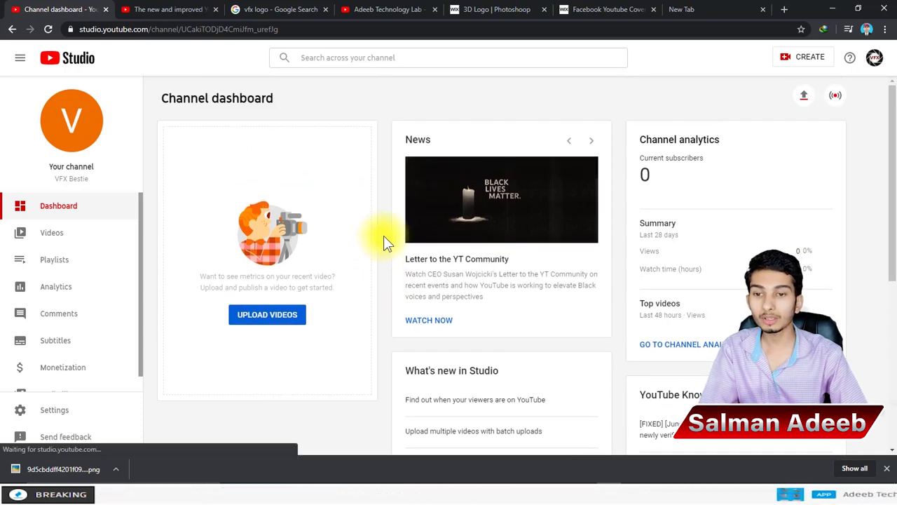
pyautogui.scroll(-1, 384, 235)
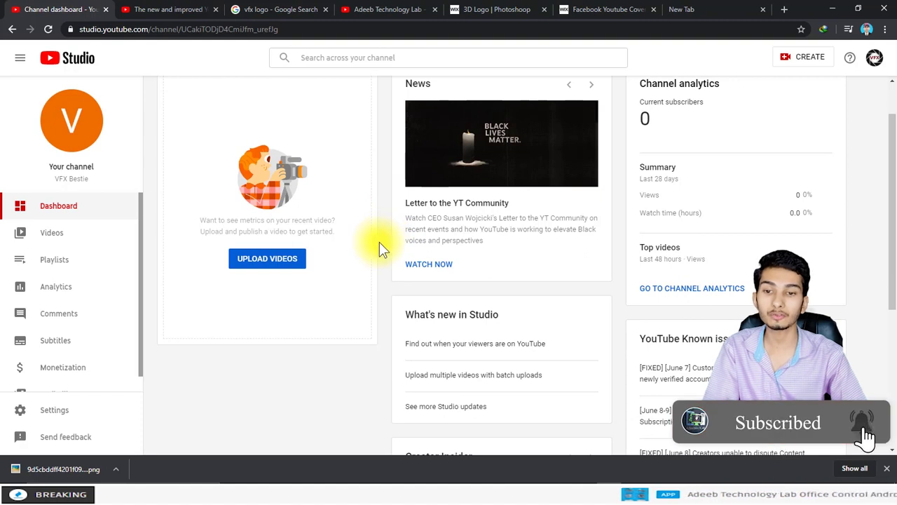
pyautogui.scroll(1, 382, 242)
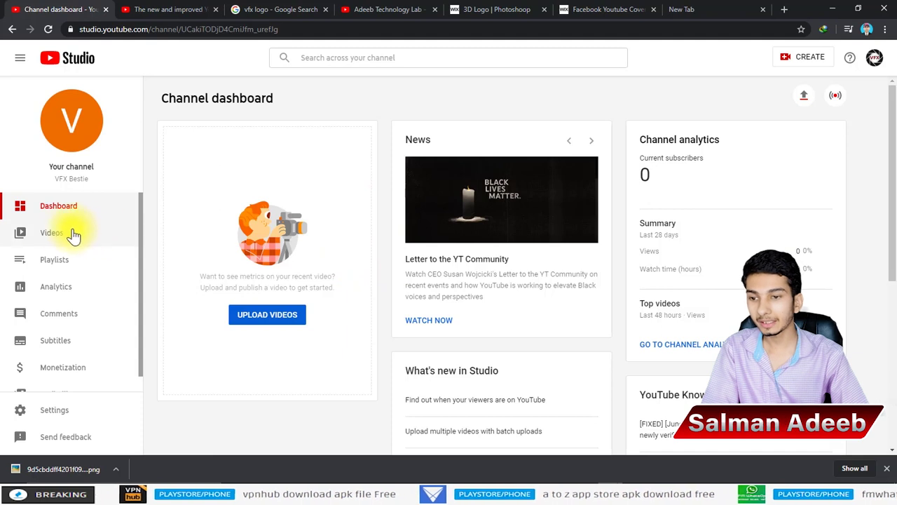
pyautogui.scroll(-1, 56, 242)
pyautogui.scroll(1, 60, 250)
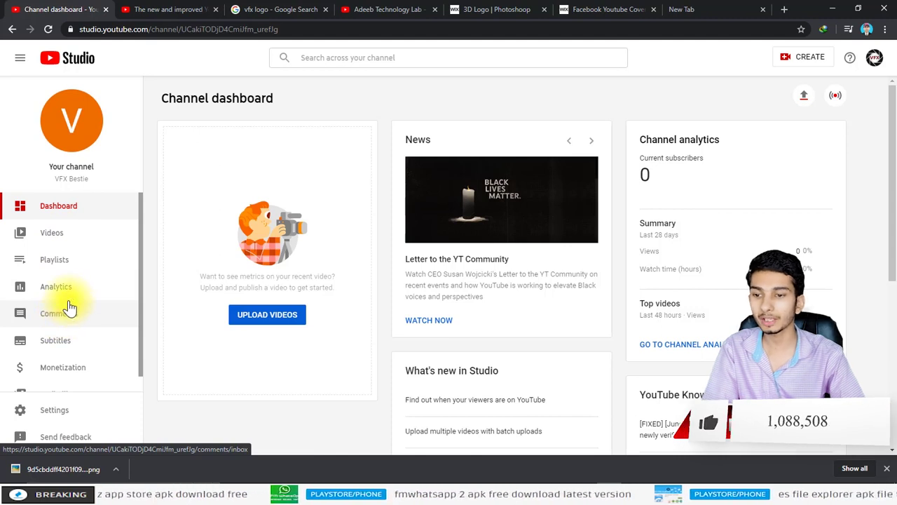
pyautogui.scroll(-1, 66, 309)
pyautogui.scroll(1, 64, 295)
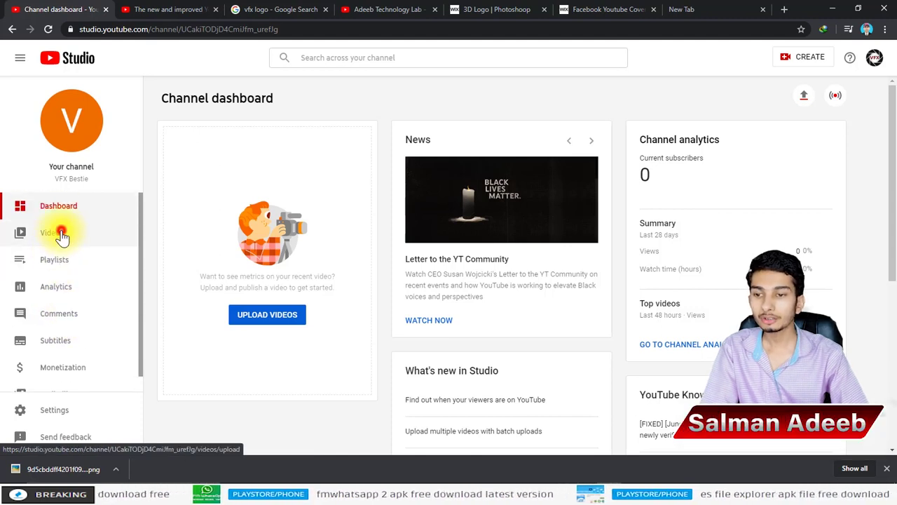
# Look through the channel's Content list and Analytics pages.
pyautogui.click(59, 234)
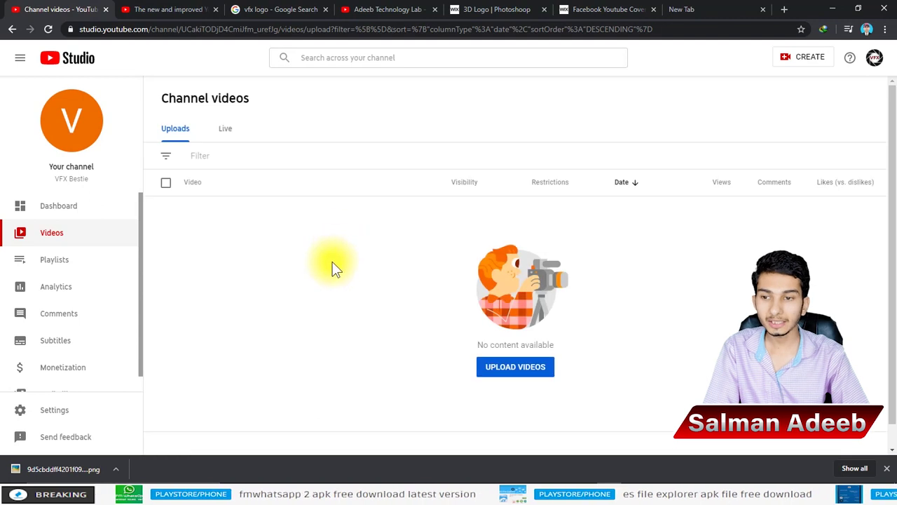
pyautogui.click(69, 290)
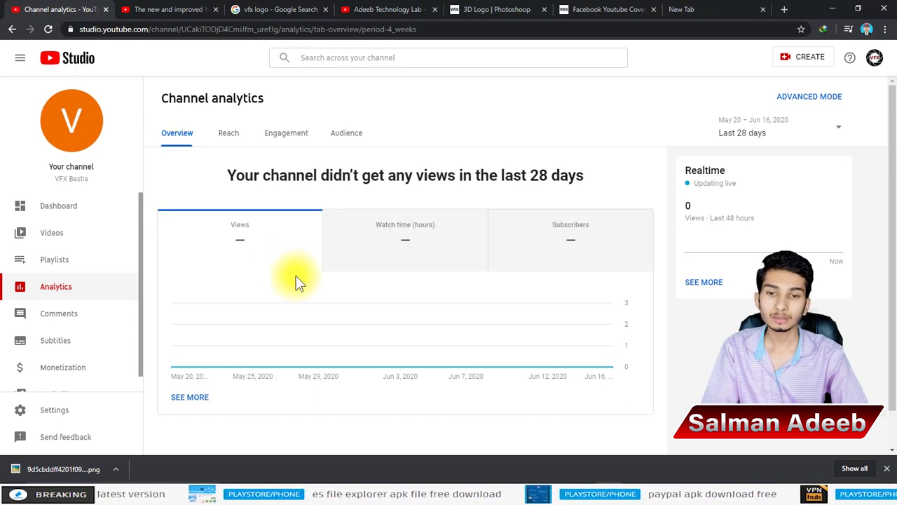
pyautogui.scroll(-1, 296, 276)
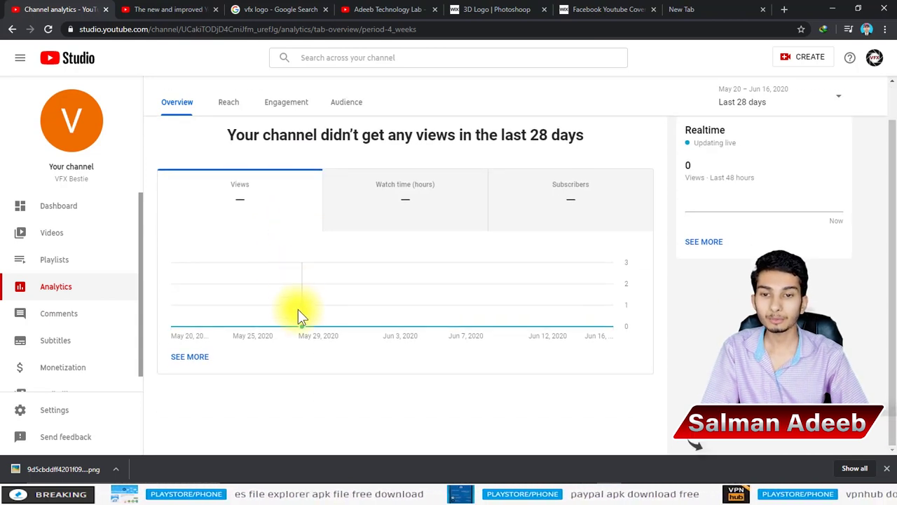
pyautogui.scroll(1, 298, 309)
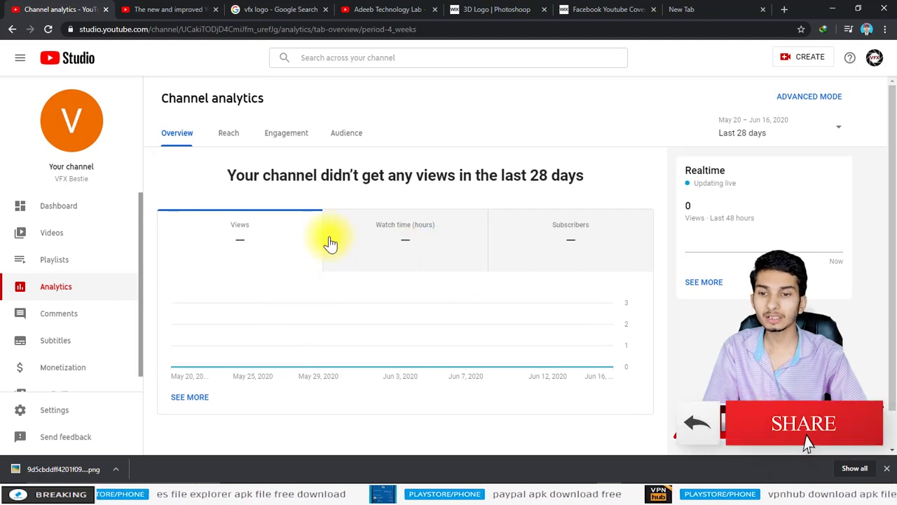
# View the Comments page showing no comments, 0 held for review and 0 likely spam.
pyautogui.click(55, 314)
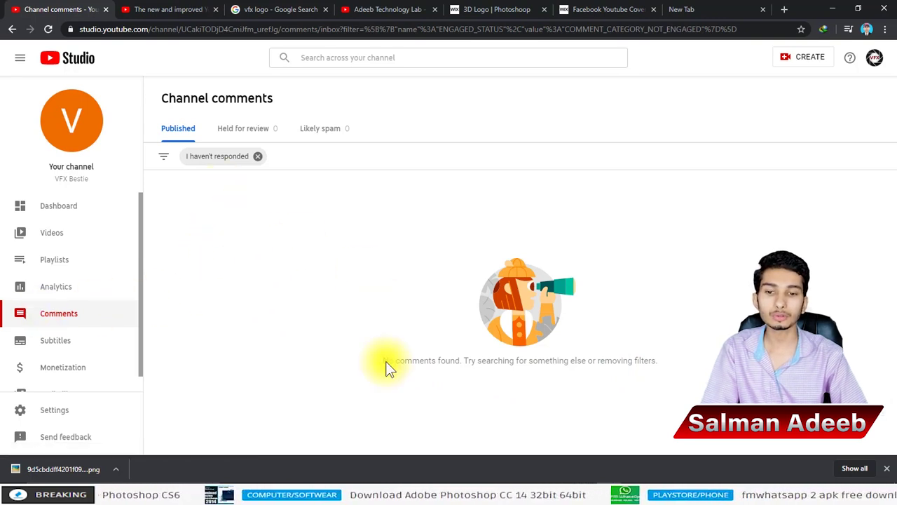
pyautogui.tripleClick(404, 359)
pyautogui.click(416, 359)
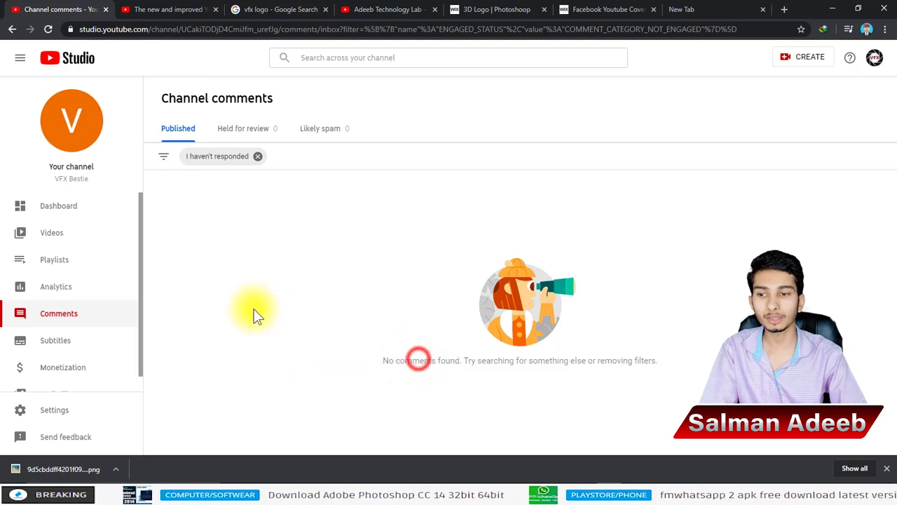
pyautogui.scroll(-1, 92, 342)
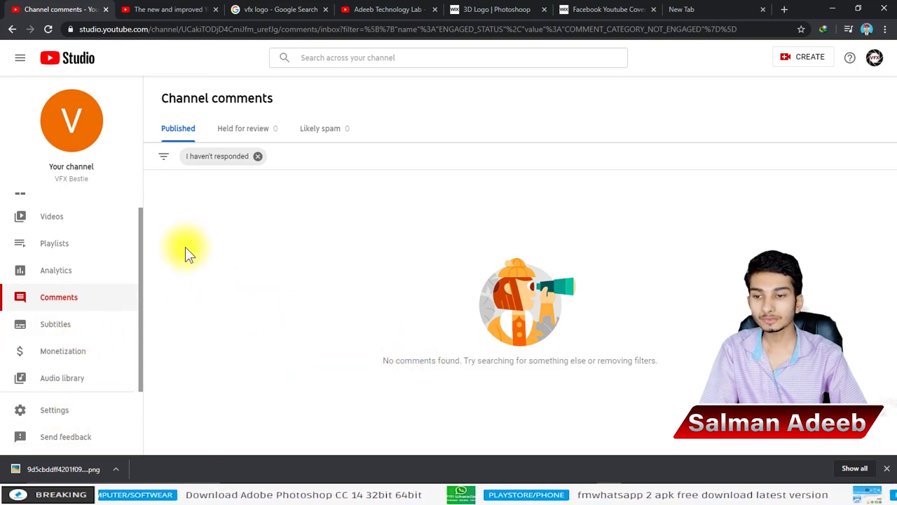
pyautogui.click(54, 411)
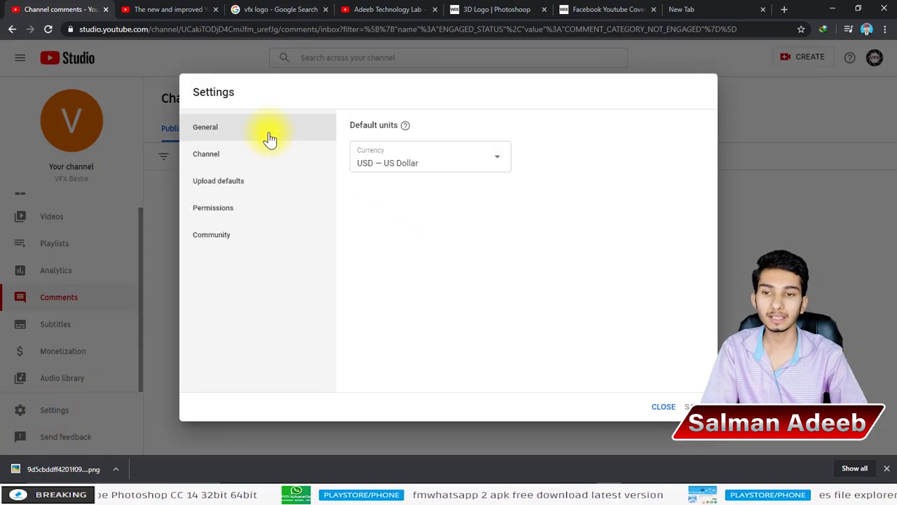
# Set the Studio settings currency to PKR — Pakistani Rupee.
pyautogui.click(459, 164)
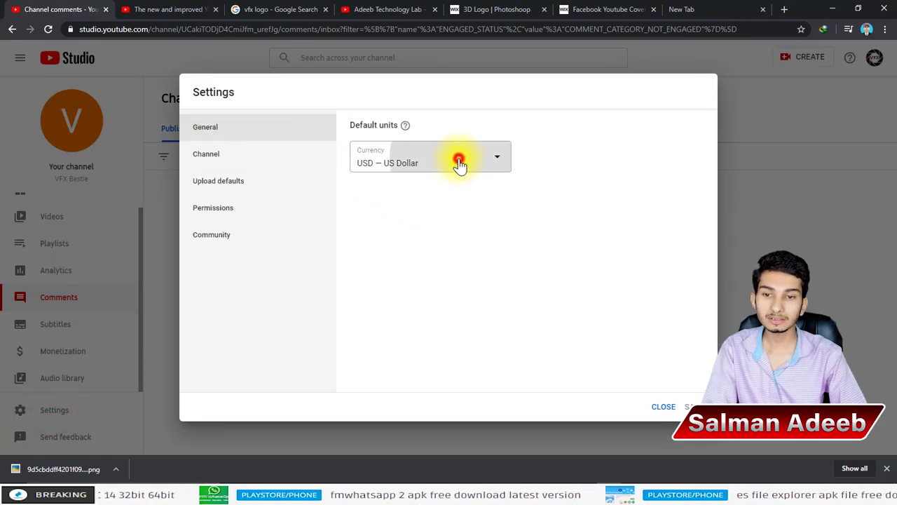
pyautogui.click(251, 123)
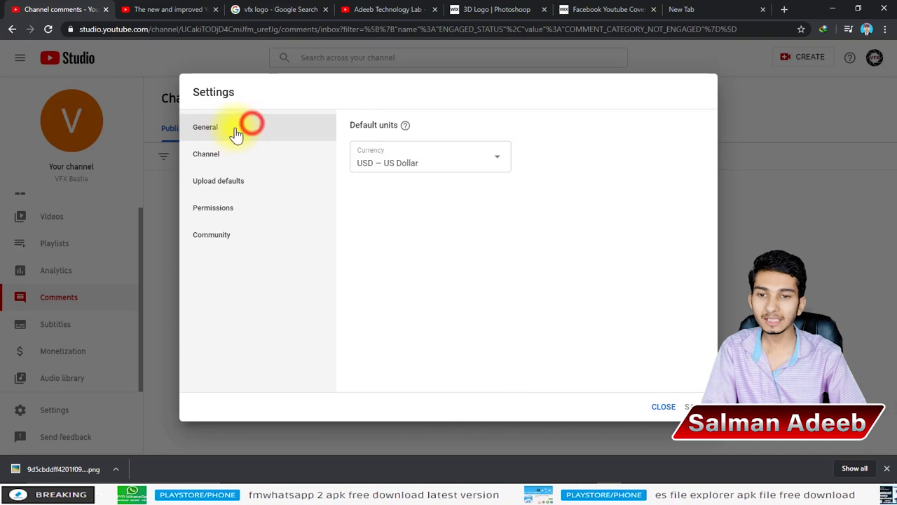
pyautogui.click(405, 152)
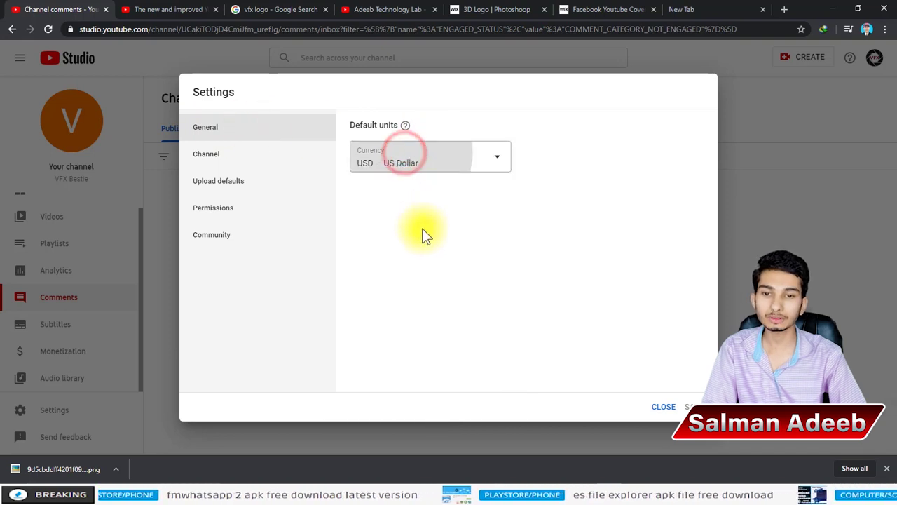
pyautogui.scroll(8, 412, 247)
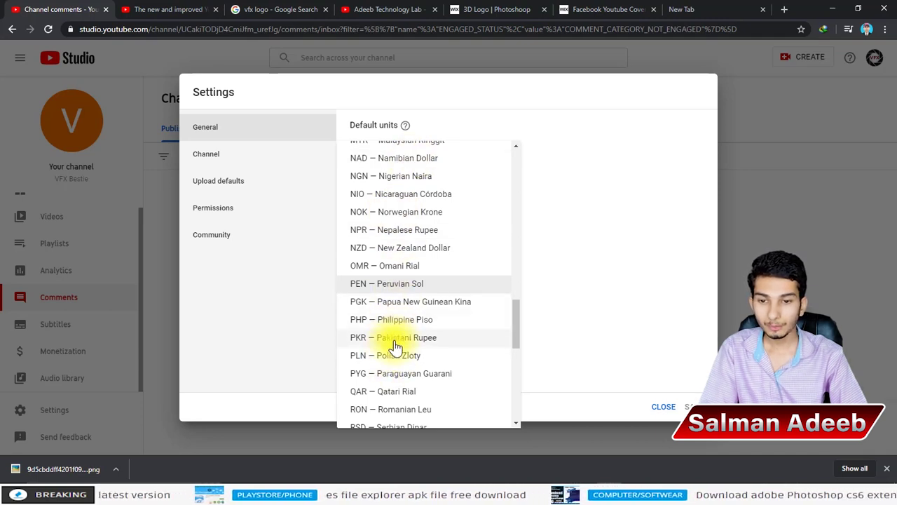
pyautogui.click(394, 343)
pyautogui.click(481, 235)
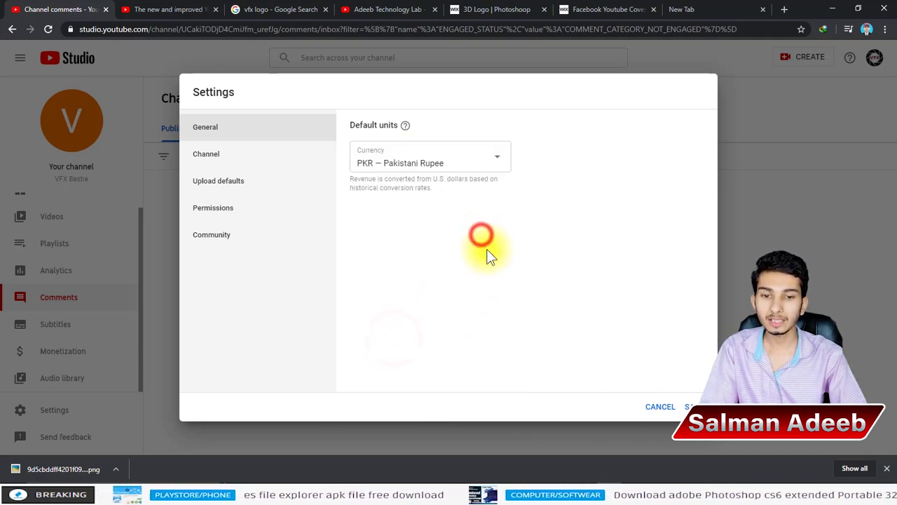
# Add 'VFX Bestie' as a channel keyword under Basic info.
pyautogui.click(249, 159)
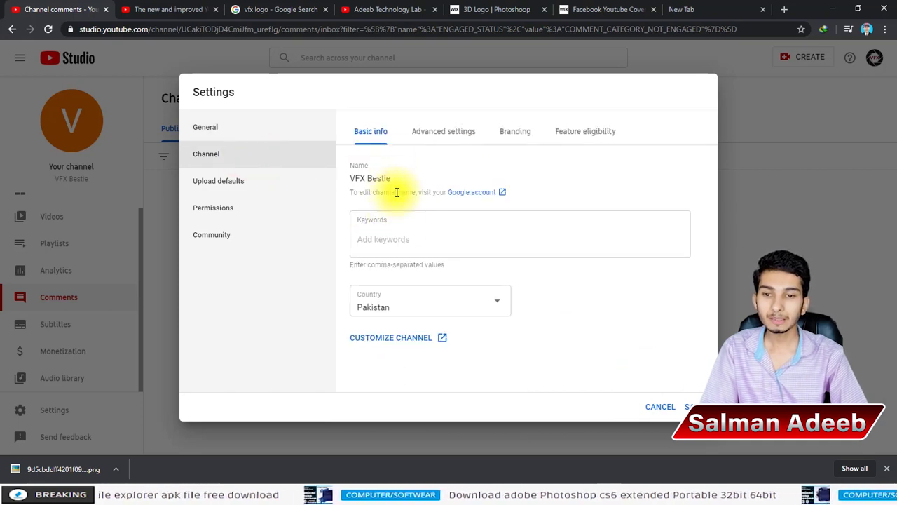
pyautogui.click(392, 244)
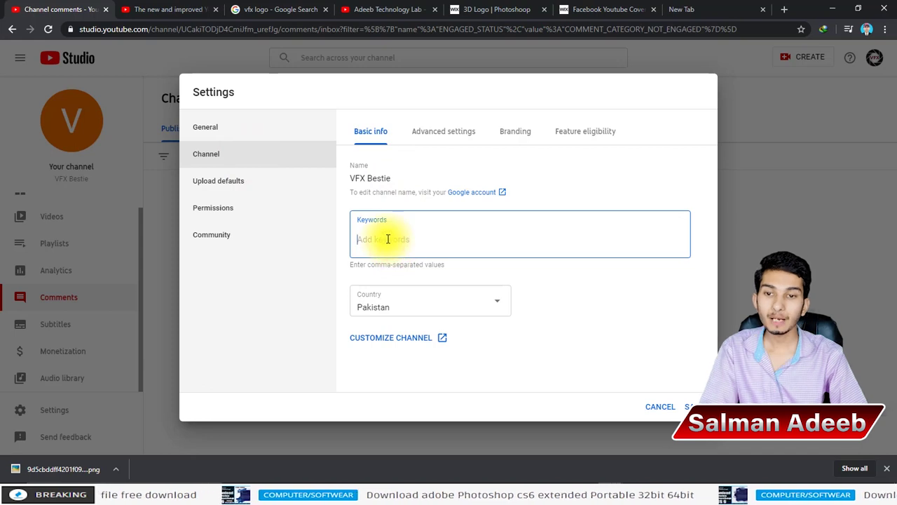
pyautogui.tripleClick(375, 178)
pyautogui.hotkey('ctrl', 'c')
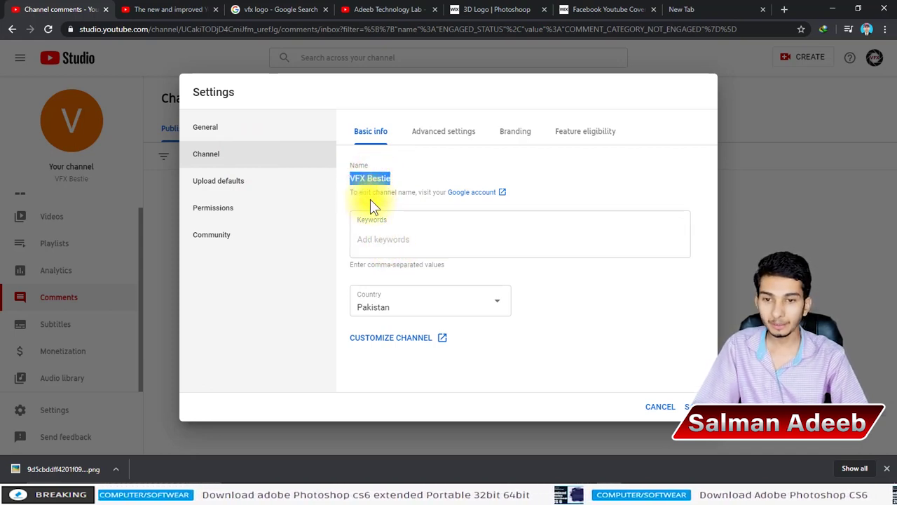
pyautogui.click(399, 235)
pyautogui.hotkey('ctrl', 'v')
pyautogui.press('Return')
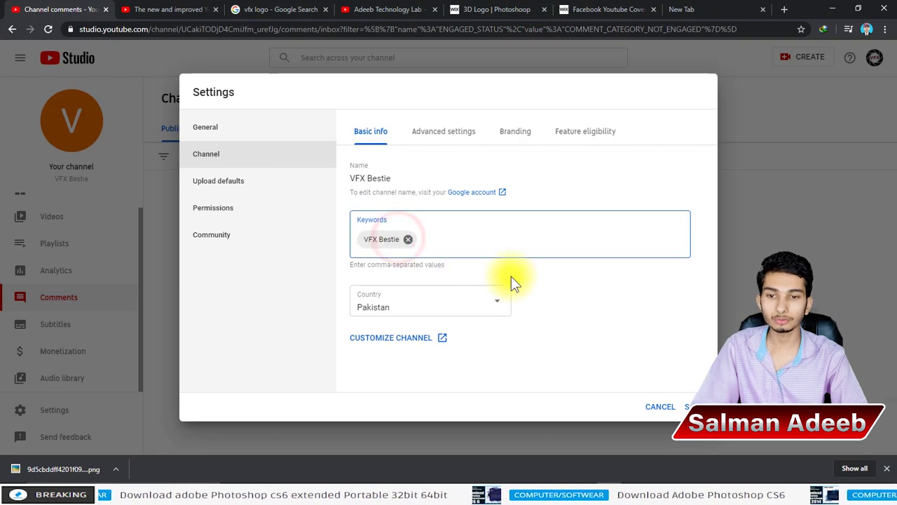
# Keep the country as Pakistan, then bring up Advanced settings with the audience options.
pyautogui.click(453, 303)
pyautogui.click(663, 284)
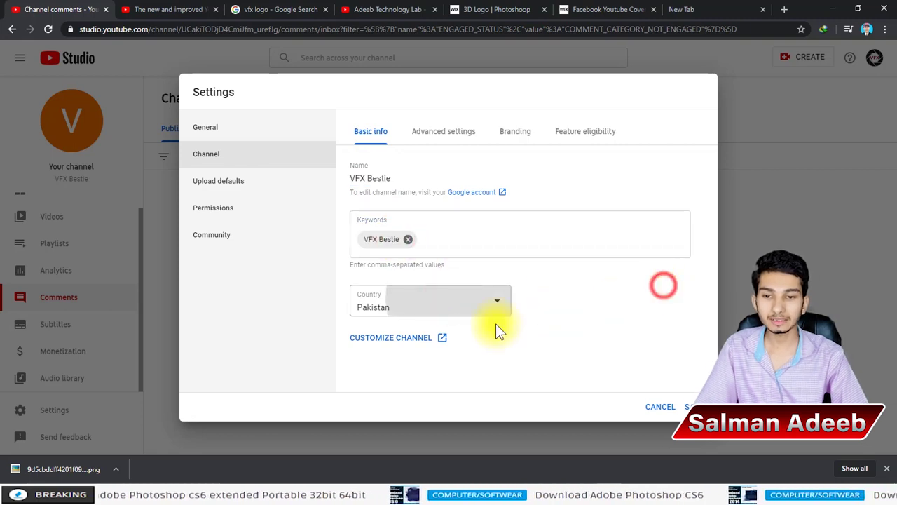
pyautogui.click(439, 308)
pyautogui.click(600, 296)
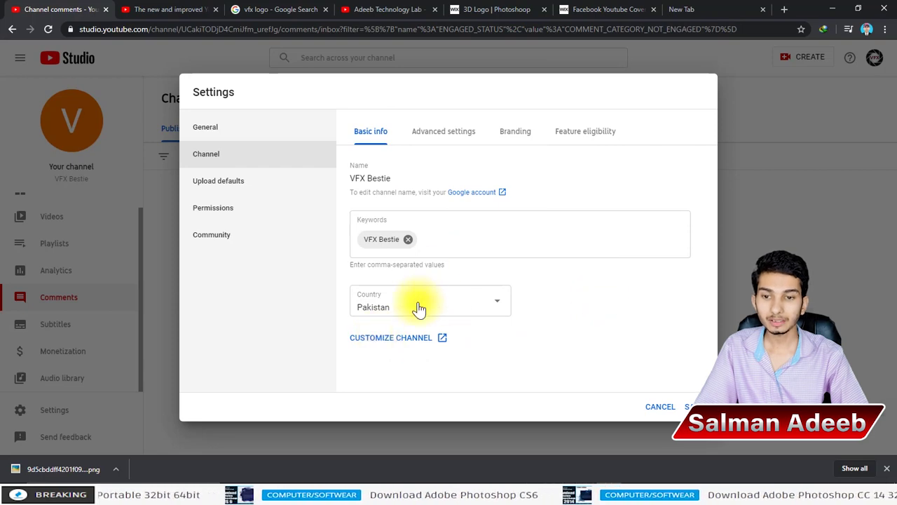
pyautogui.click(407, 338)
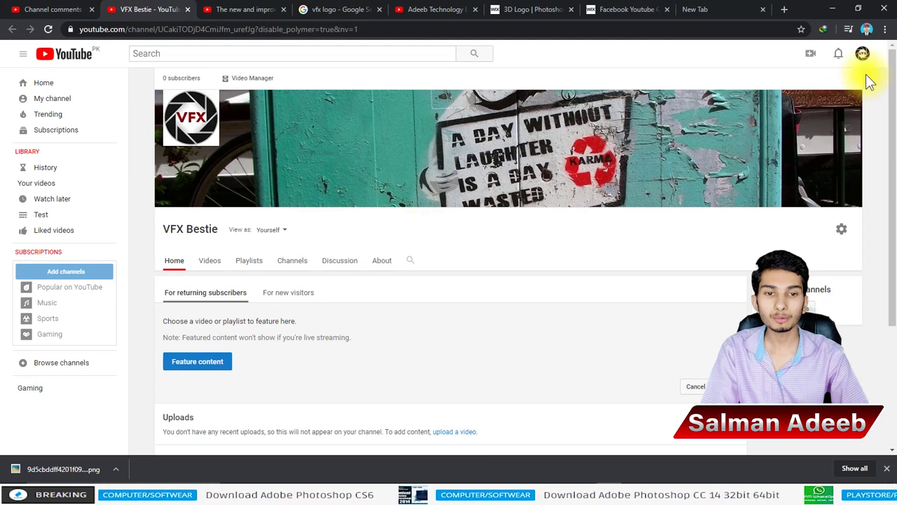
pyautogui.click(187, 9)
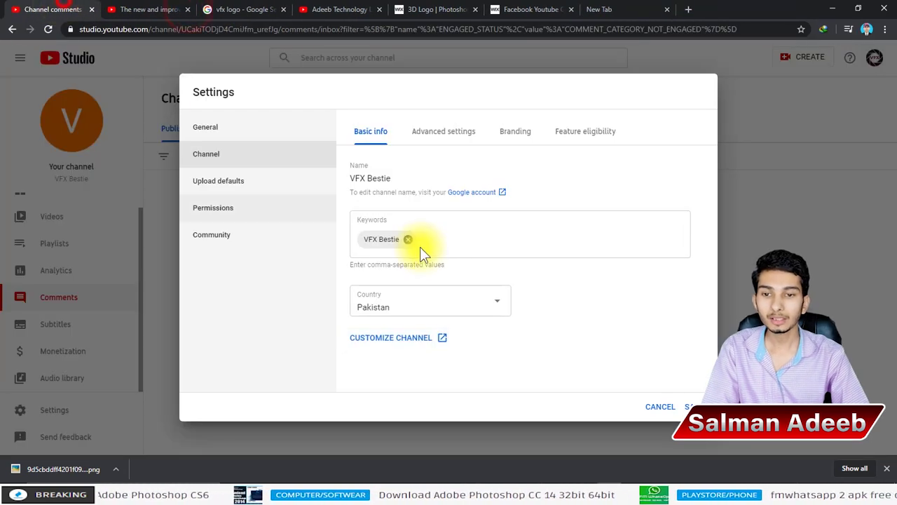
pyautogui.click(443, 133)
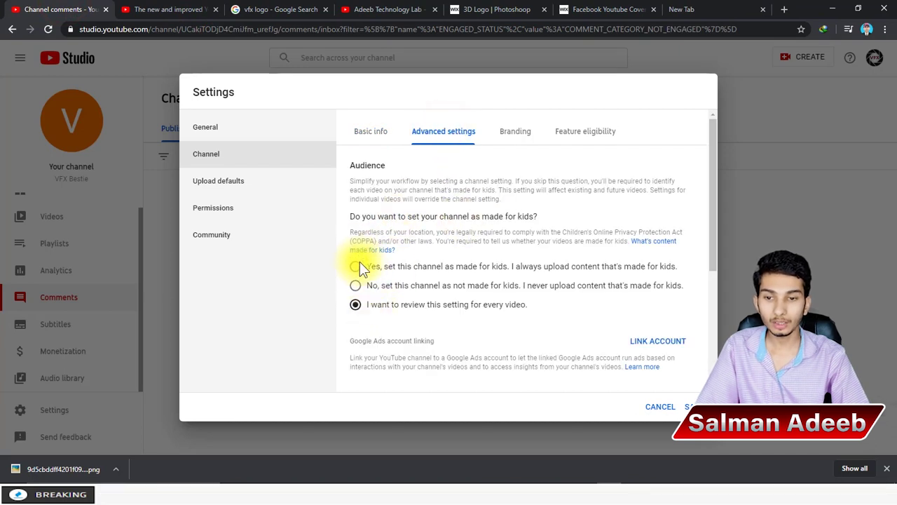
# Set the channel as not made for kids and view the Branding video watermark options.
pyautogui.click(356, 286)
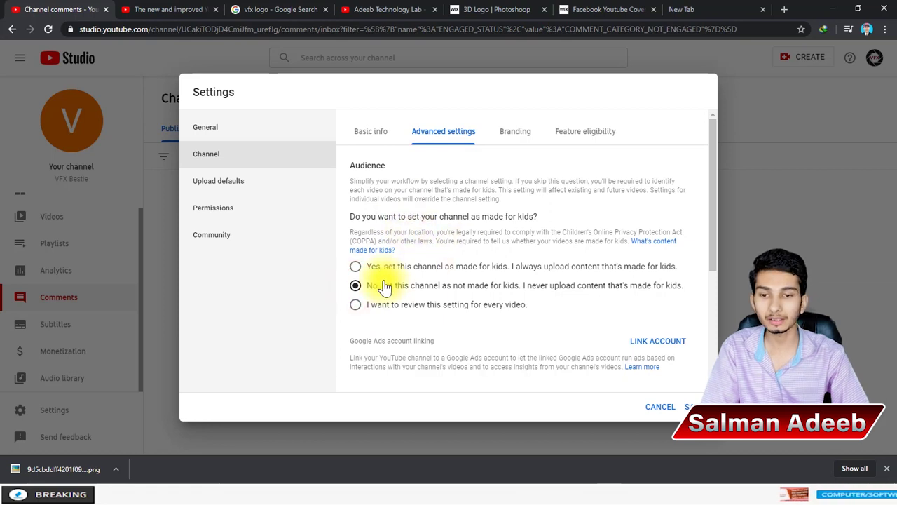
pyautogui.scroll(-3, 614, 223)
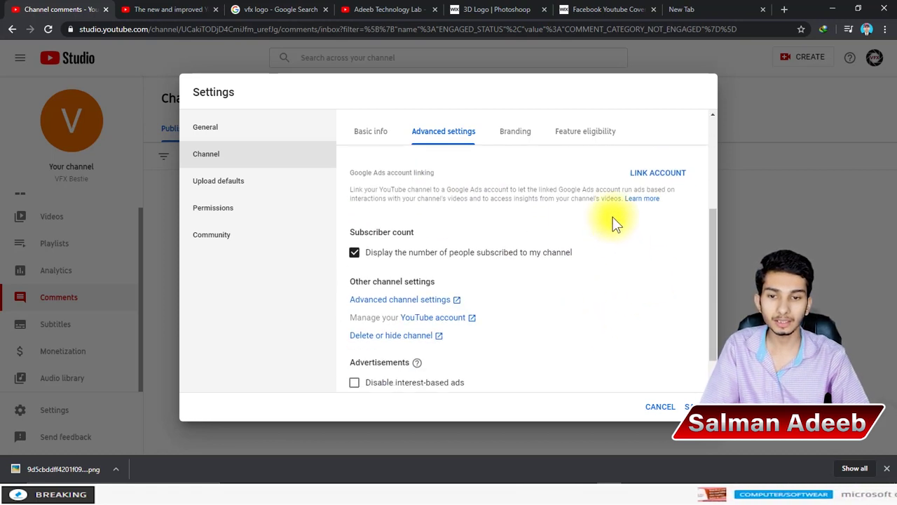
pyautogui.scroll(-1, 393, 274)
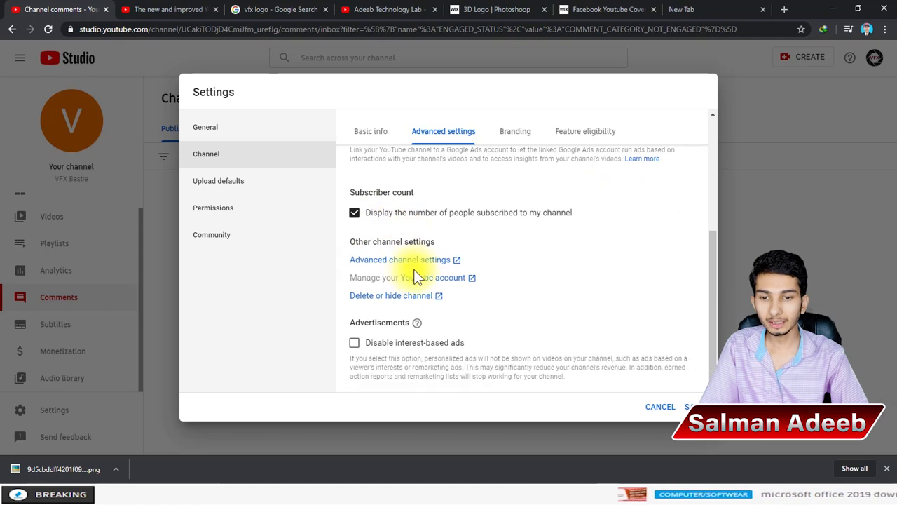
pyautogui.click(518, 137)
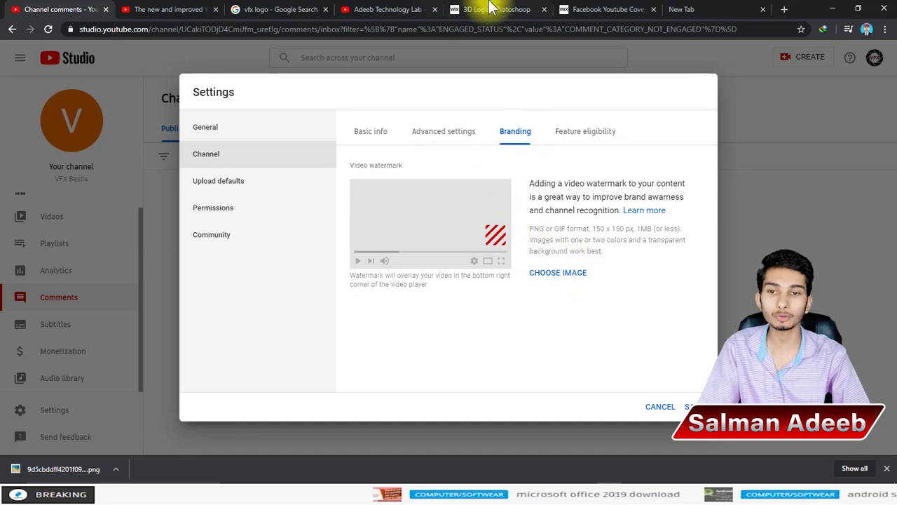
pyautogui.click(387, 9)
# Play the Adeeb Technology Lab intro full screen, then view Studio's Feature eligibility list.
pyautogui.scroll(-2, 381, 300)
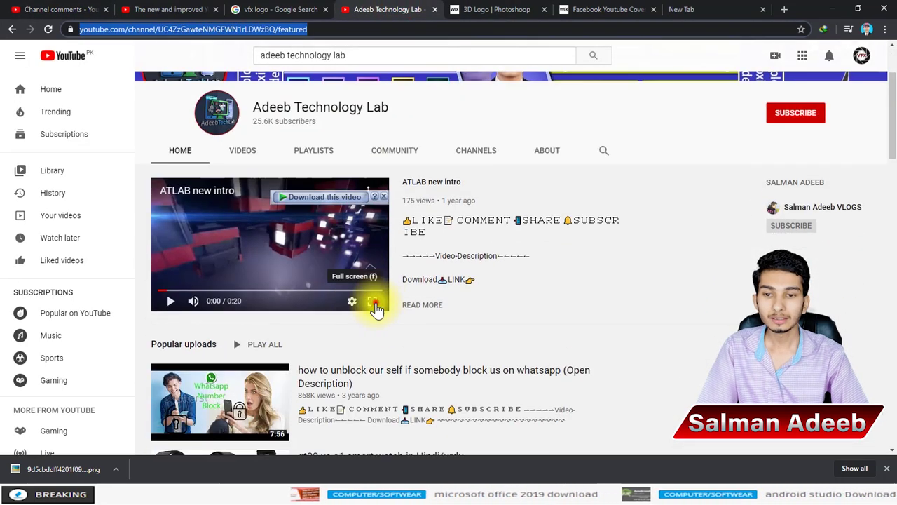
pyautogui.click(373, 301)
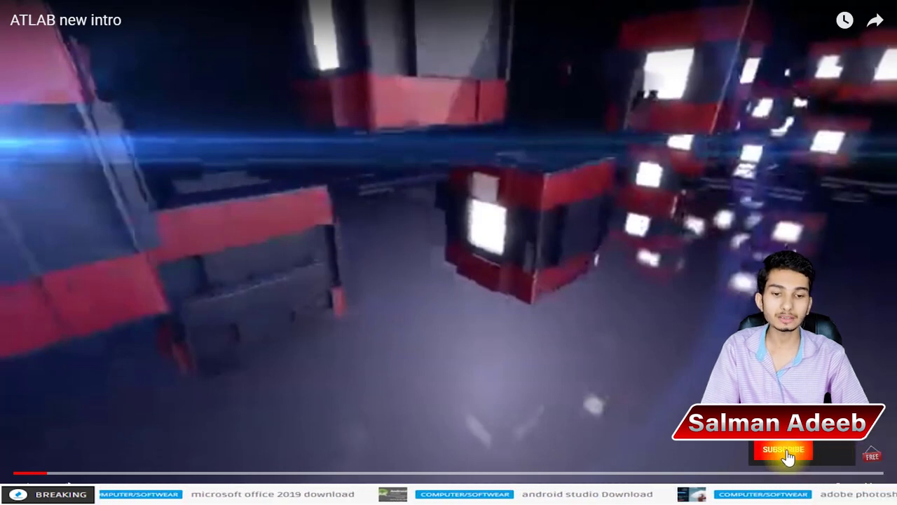
pyautogui.click(873, 482)
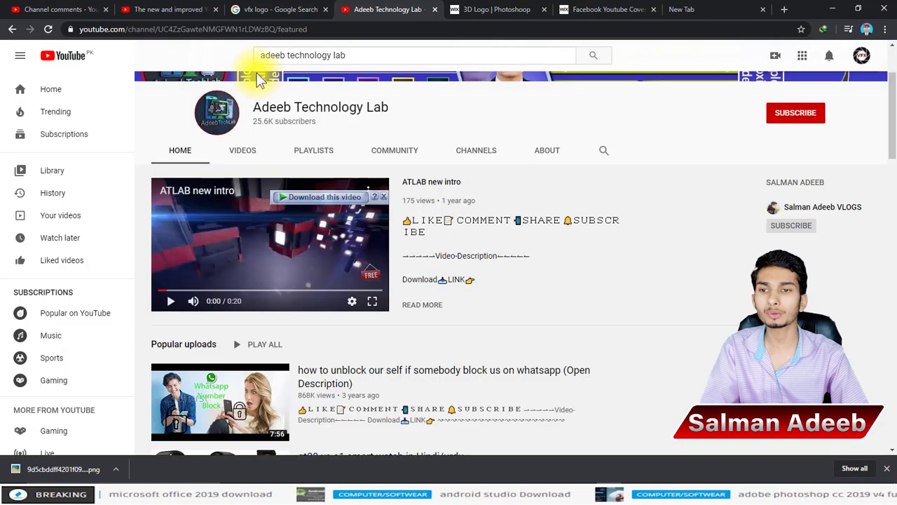
pyautogui.click(77, 10)
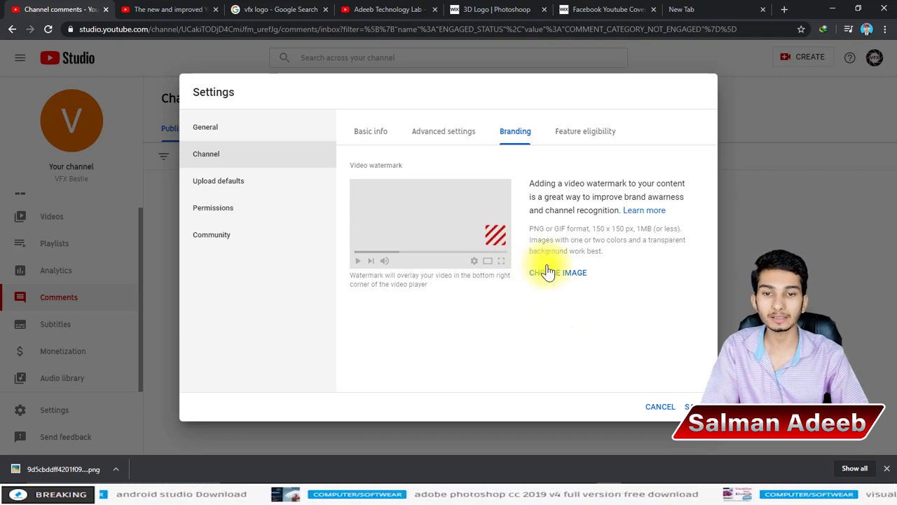
pyautogui.click(590, 135)
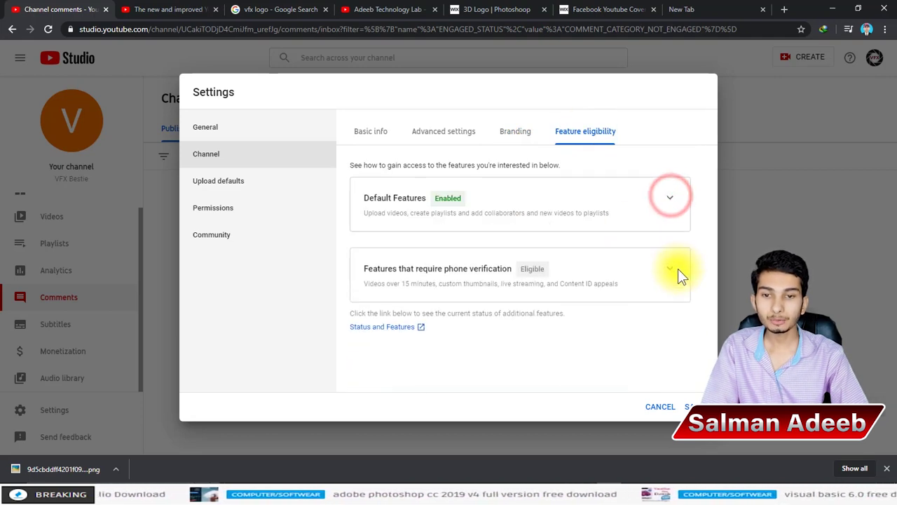
# Review the blank default title and description under Upload defaults.
pyautogui.click(267, 187)
pyautogui.click(410, 185)
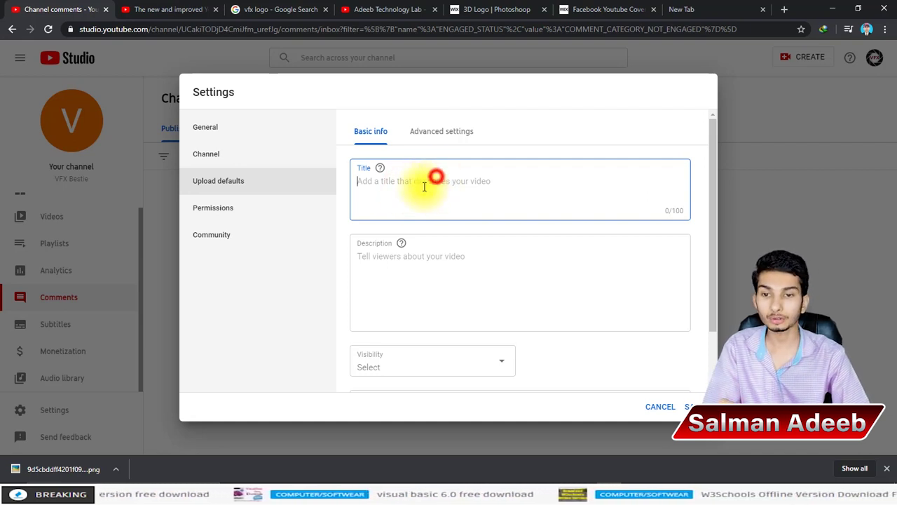
pyautogui.click(428, 256)
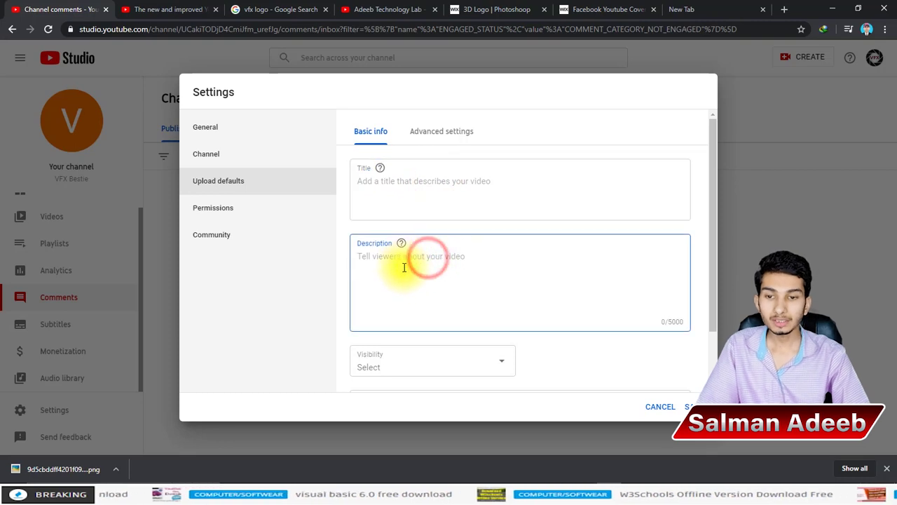
pyautogui.scroll(-1, 414, 228)
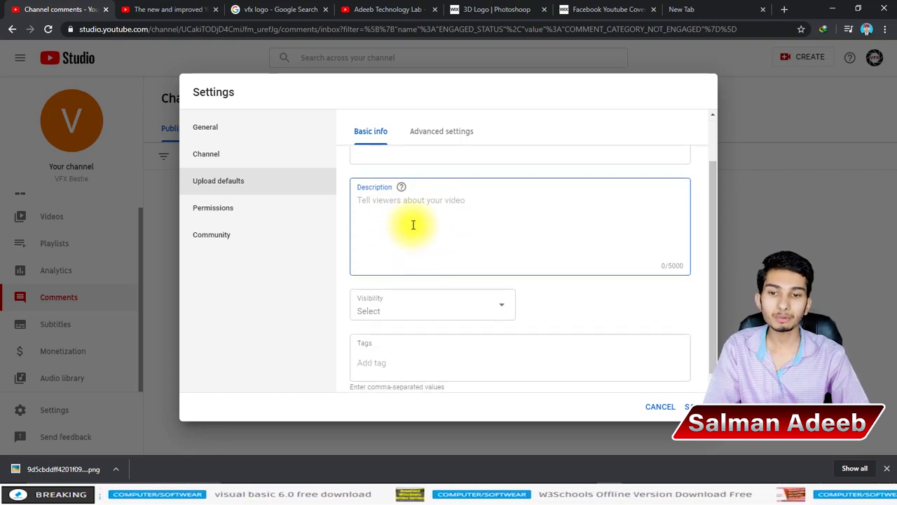
pyautogui.click(382, 9)
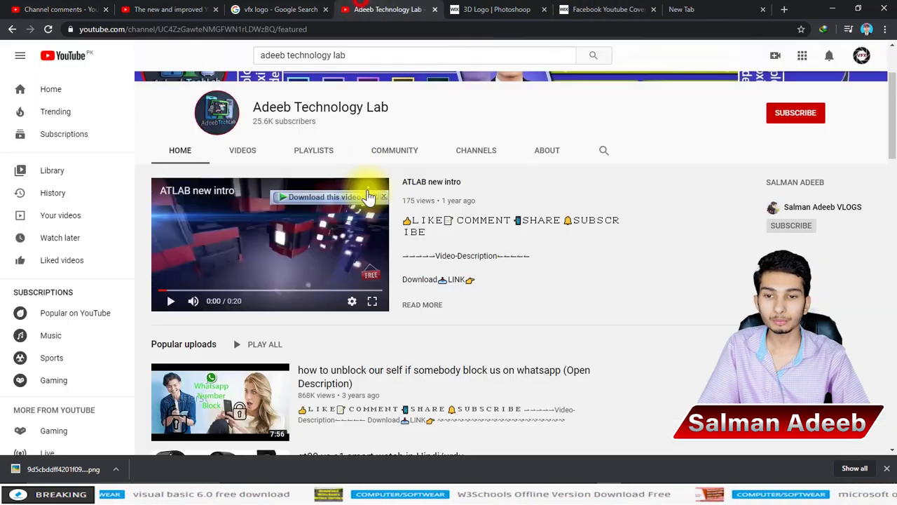
# Browse the Adeeb Technology Lab videos list, then revisit Studio's default description box.
pyautogui.click(238, 149)
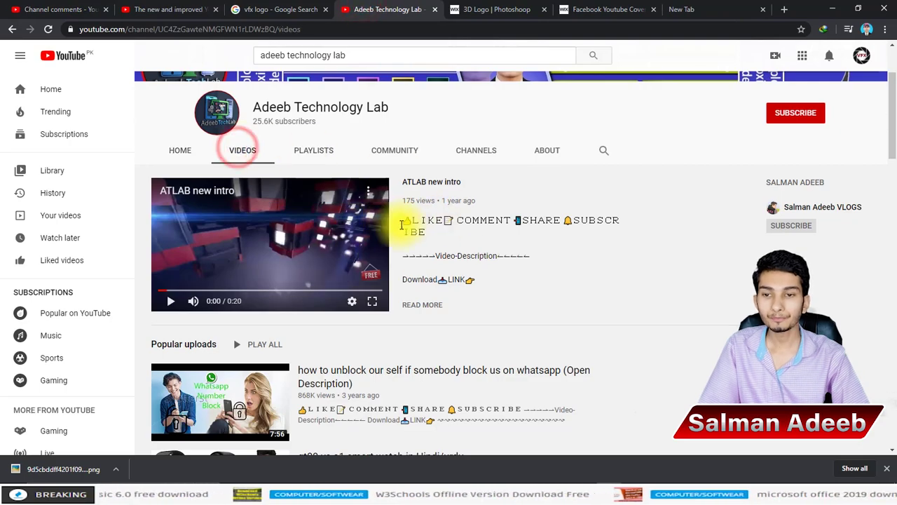
pyautogui.scroll(-20, 309, 308)
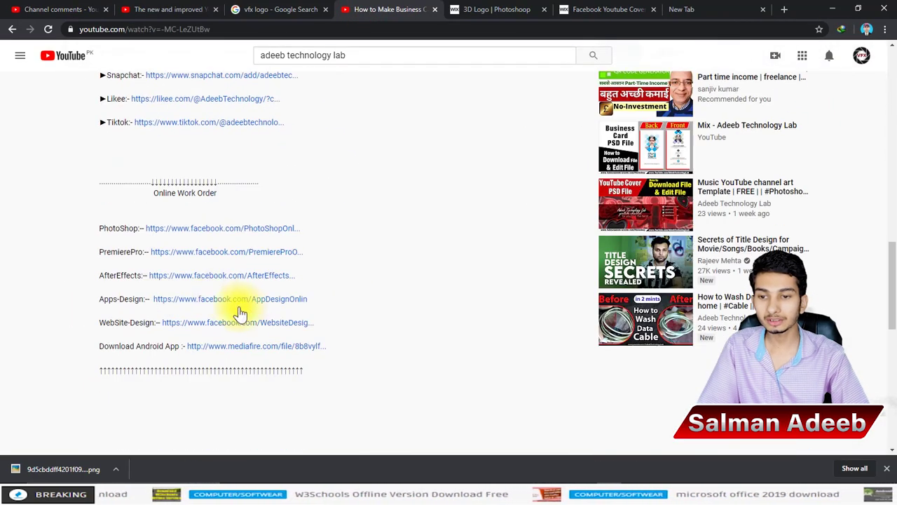
pyautogui.scroll(-2, 341, 345)
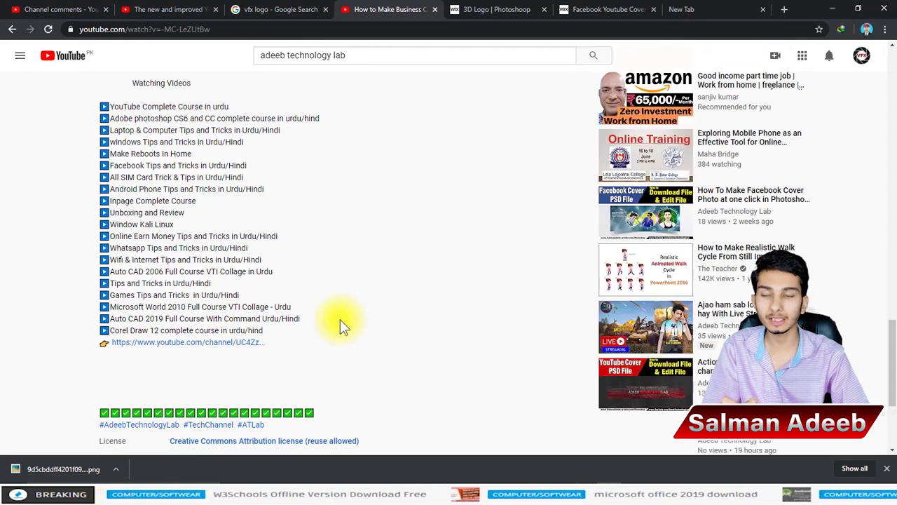
pyautogui.scroll(2, 340, 319)
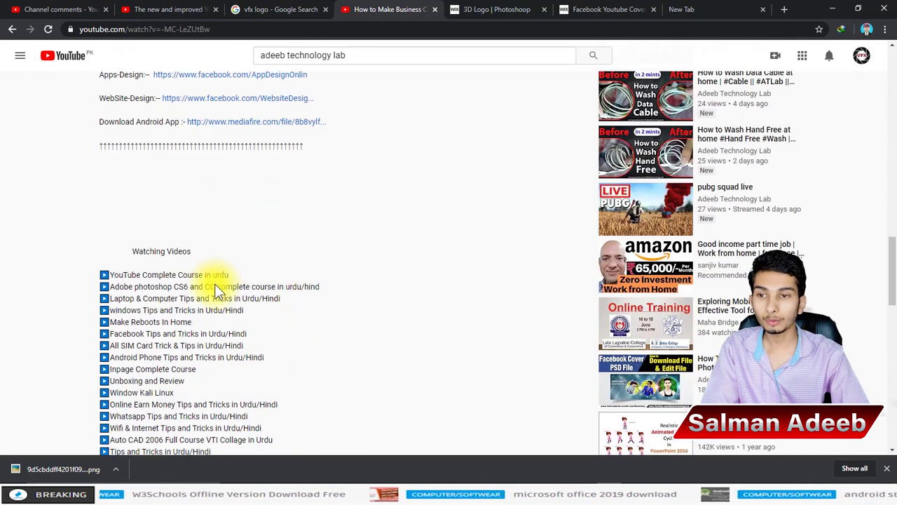
pyautogui.scroll(2, 217, 291)
pyautogui.click(81, 9)
pyautogui.click(376, 209)
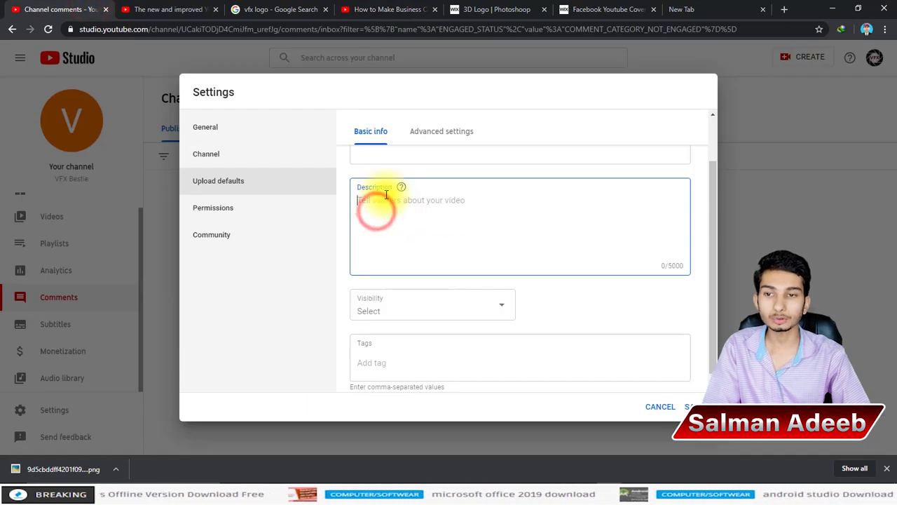
# Pause the YouTube Studio announcement video and select the business card video's PSD and font lines.
pyautogui.click(175, 9)
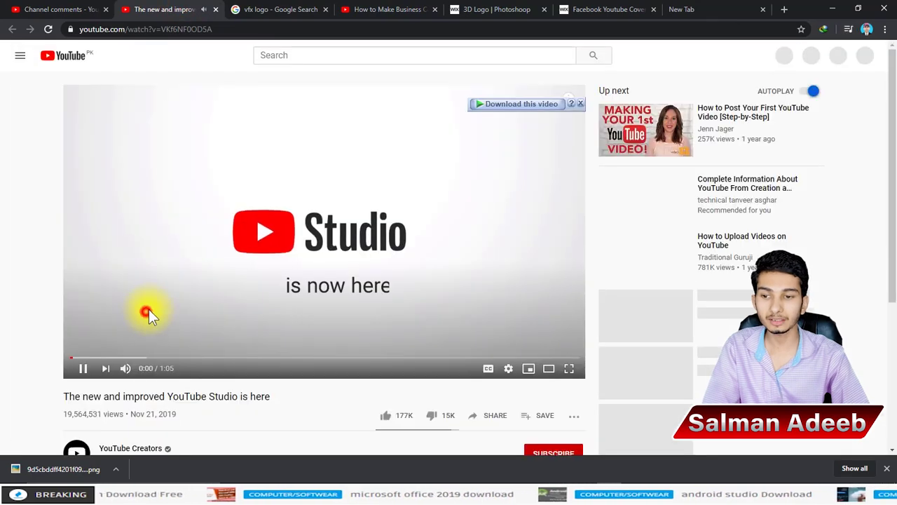
pyautogui.click(146, 311)
pyautogui.scroll(-4, 272, 287)
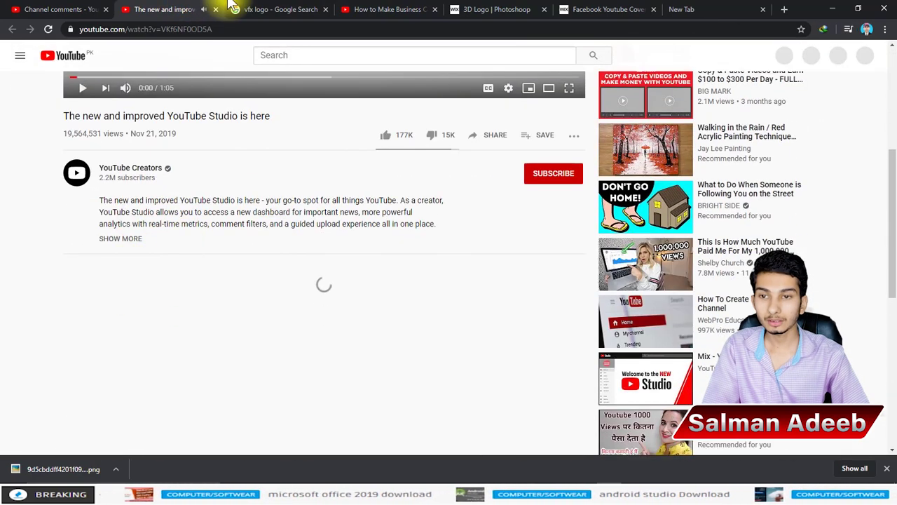
pyautogui.click(386, 9)
pyautogui.scroll(2, 298, 266)
pyautogui.moveTo(119, 243); pyautogui.dragTo(289, 313)
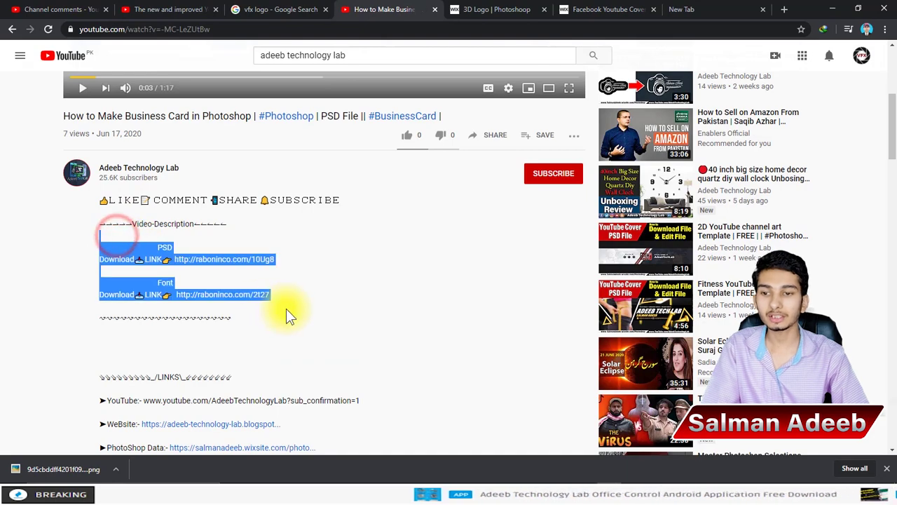
pyautogui.click(321, 254)
pyautogui.scroll(-2, 281, 297)
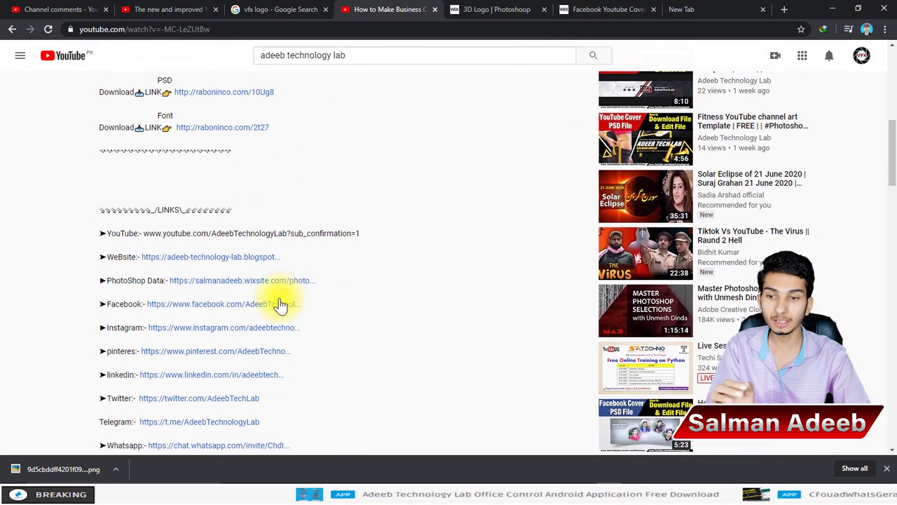
pyautogui.scroll(-2, 340, 283)
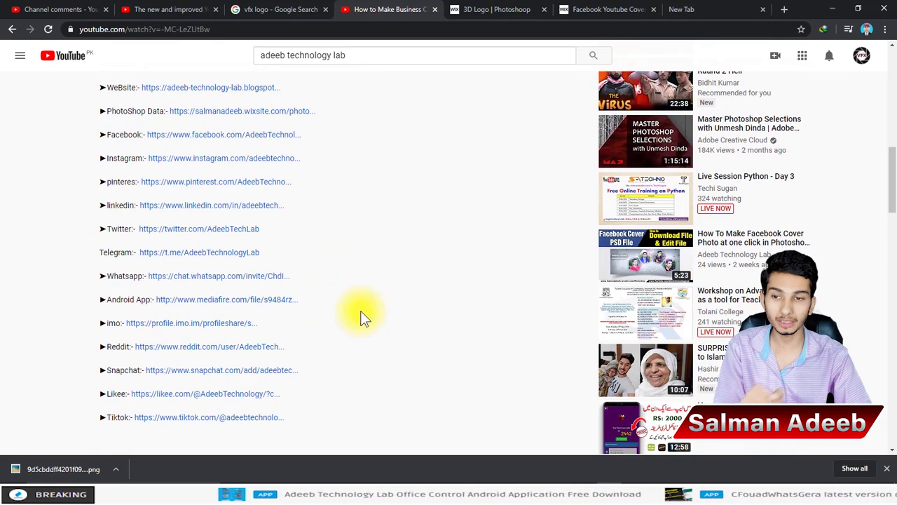
pyautogui.scroll(6, 363, 315)
# Review the business card video description's PSD, font and social links.
pyautogui.moveTo(126, 298); pyautogui.dragTo(275, 355)
pyautogui.click(347, 321)
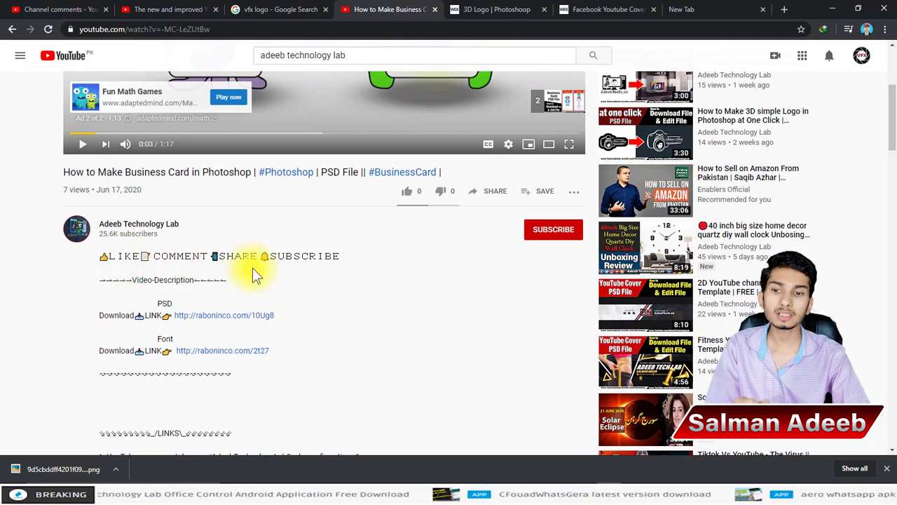
pyautogui.scroll(-2, 229, 288)
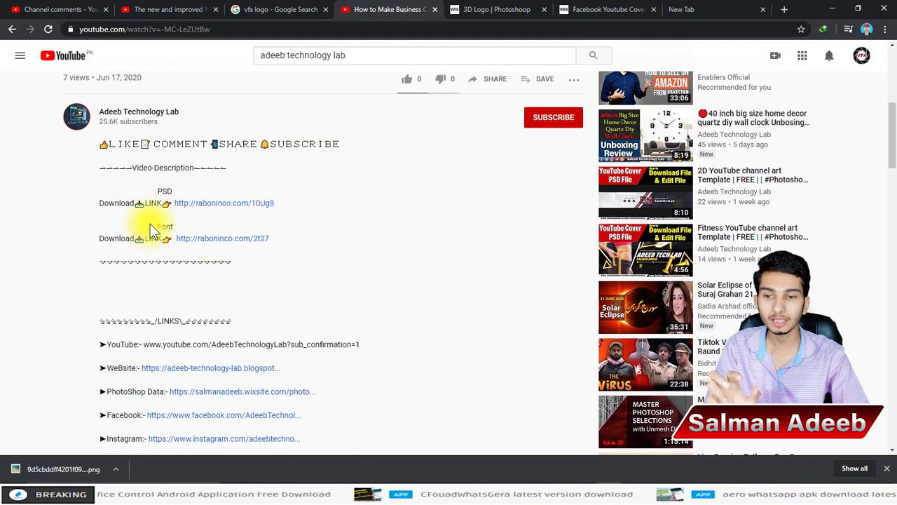
pyautogui.scroll(-5, 149, 229)
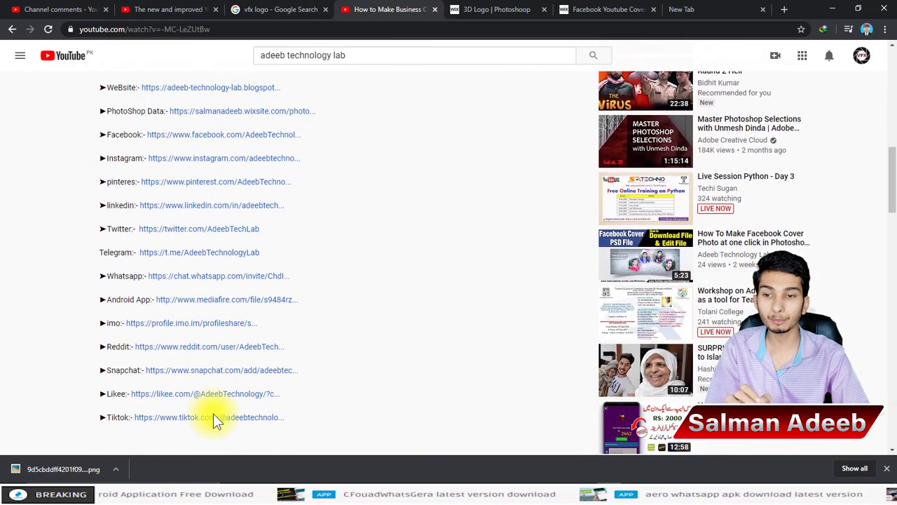
pyautogui.scroll(5, 218, 419)
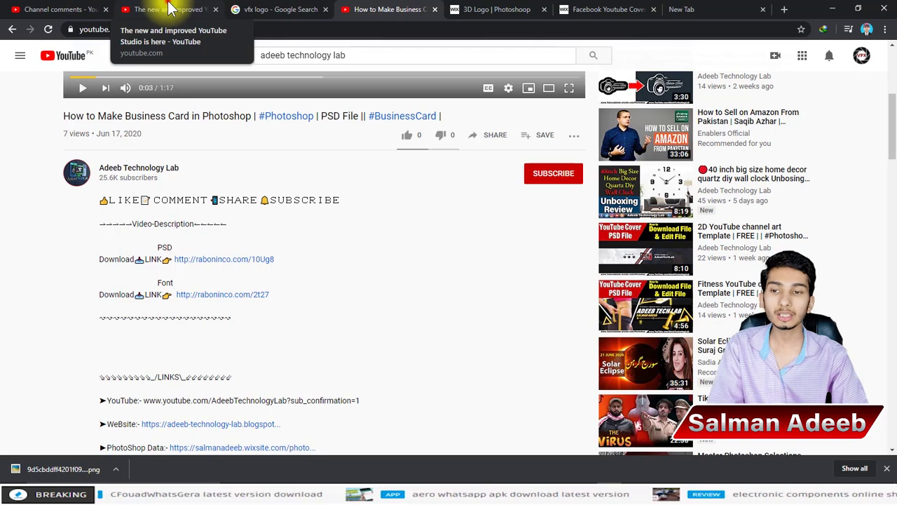
pyautogui.click(169, 8)
pyautogui.click(46, 9)
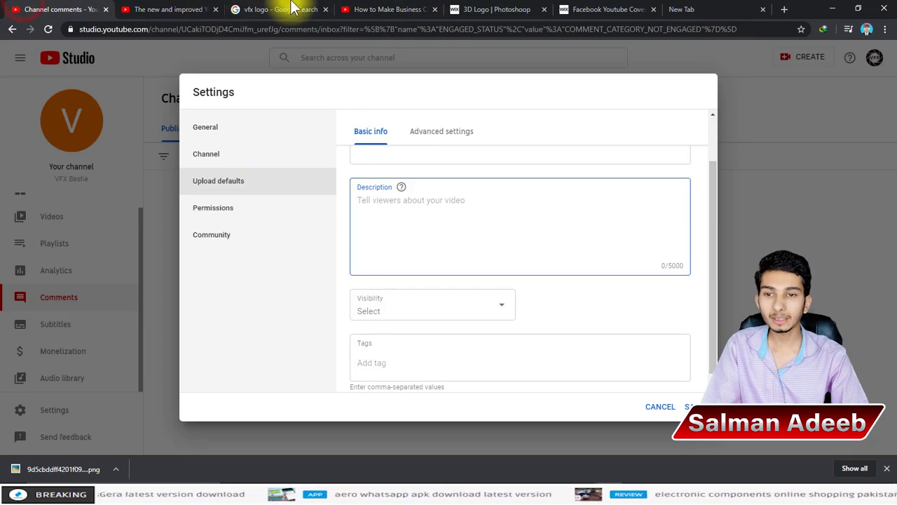
pyautogui.click(347, 9)
pyautogui.scroll(-2, 150, 211)
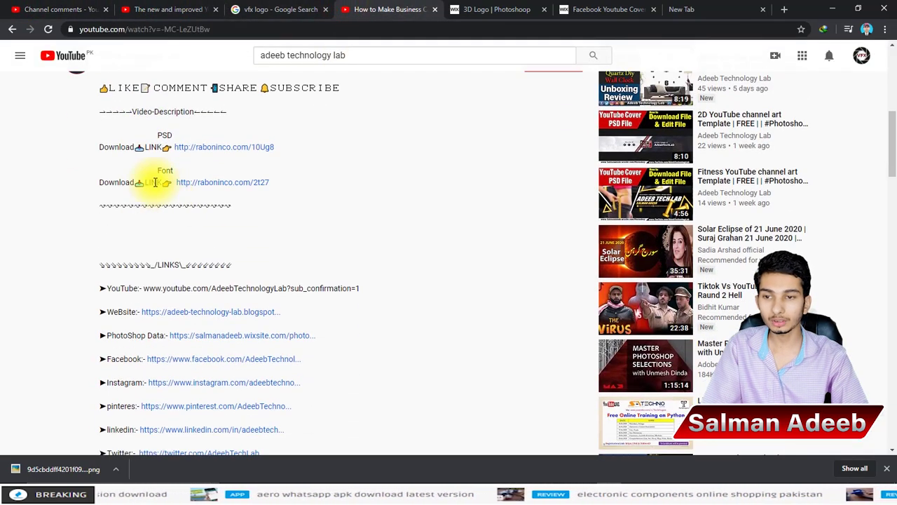
pyautogui.scroll(-5, 184, 251)
pyautogui.scroll(9, 327, 252)
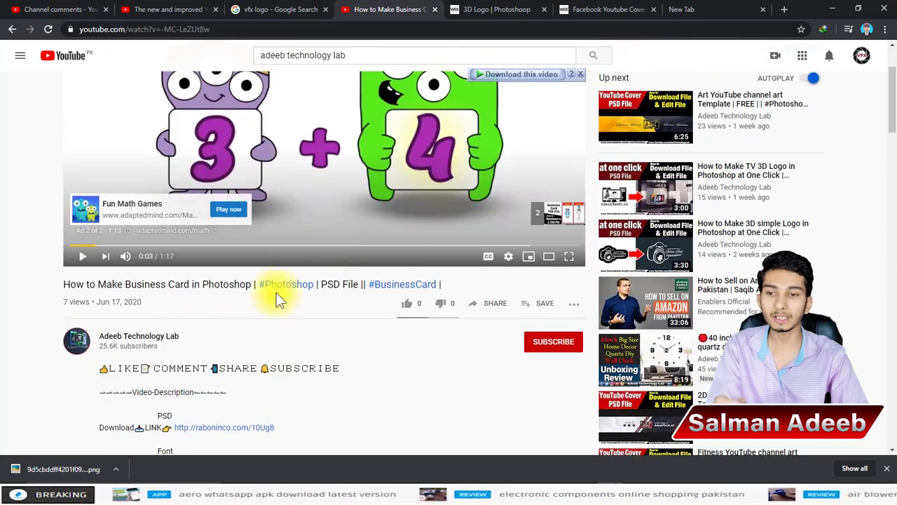
pyautogui.scroll(-5, 172, 286)
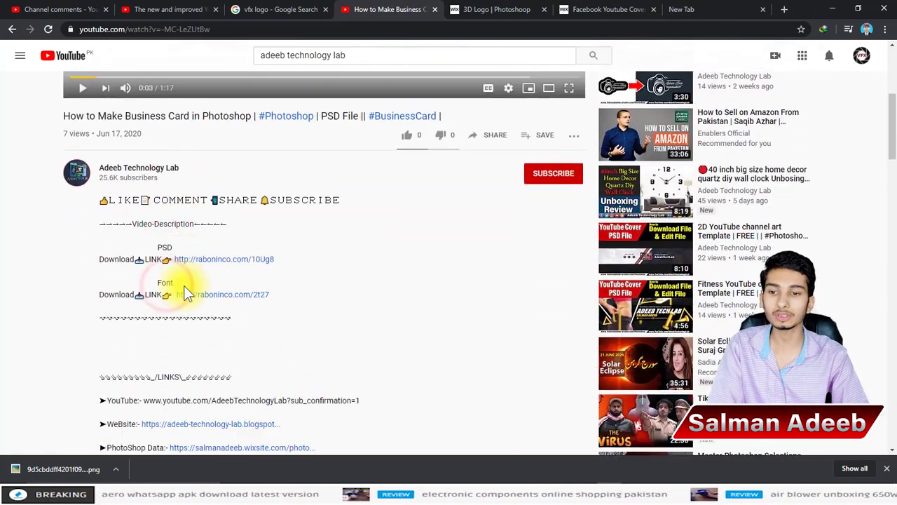
pyautogui.scroll(-4, 176, 238)
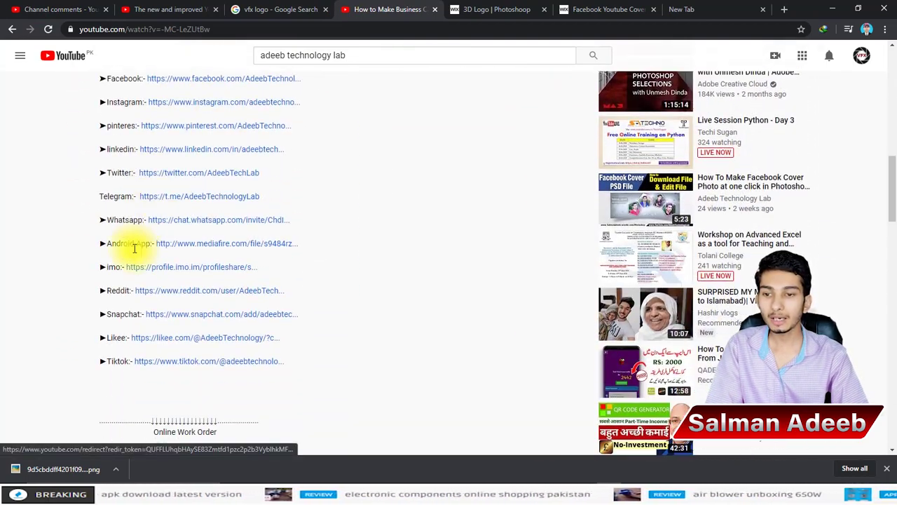
# Return to Upload defaults and leave the default description empty.
pyautogui.click(56, 9)
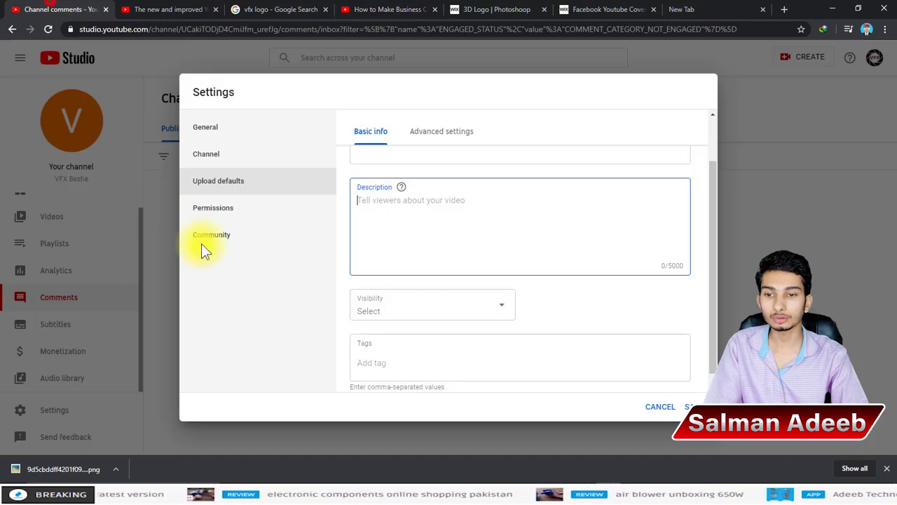
pyautogui.click(412, 214)
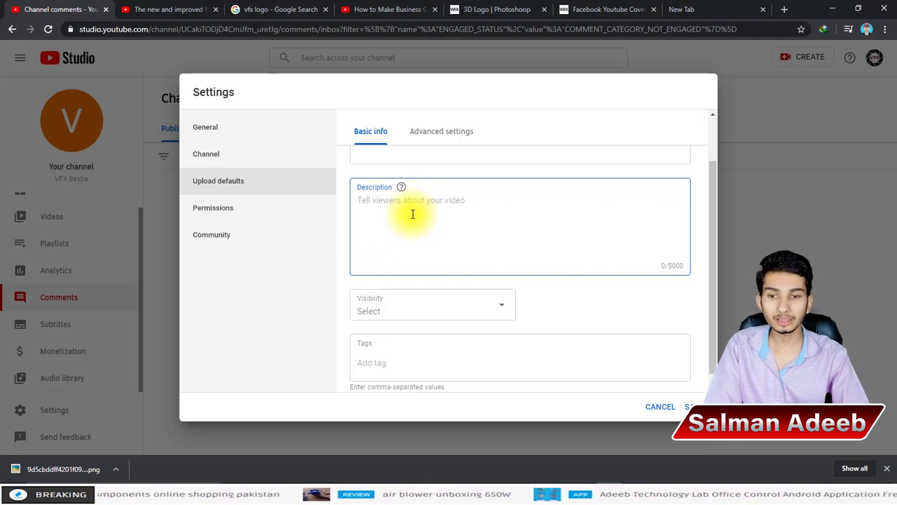
pyautogui.scroll(-1, 415, 243)
pyautogui.click(431, 290)
pyautogui.click(611, 301)
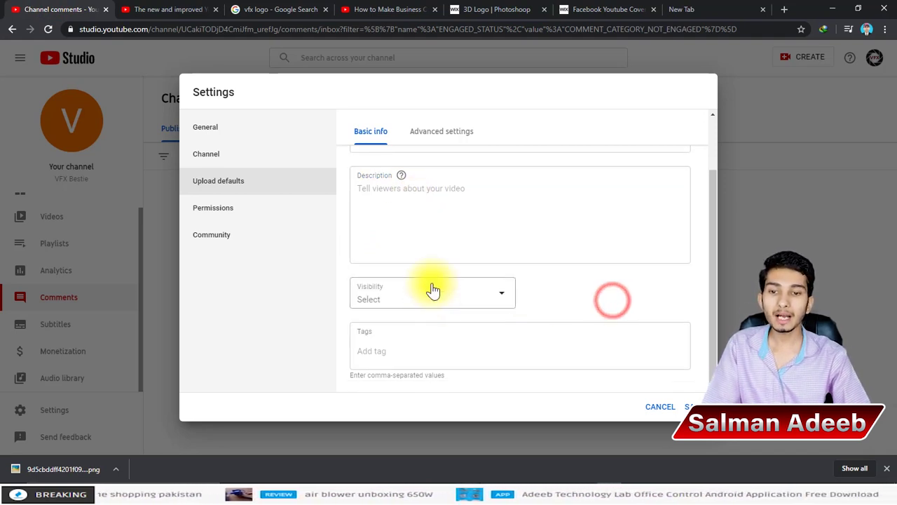
# Set the default upload visibility to Private.
pyautogui.click(479, 297)
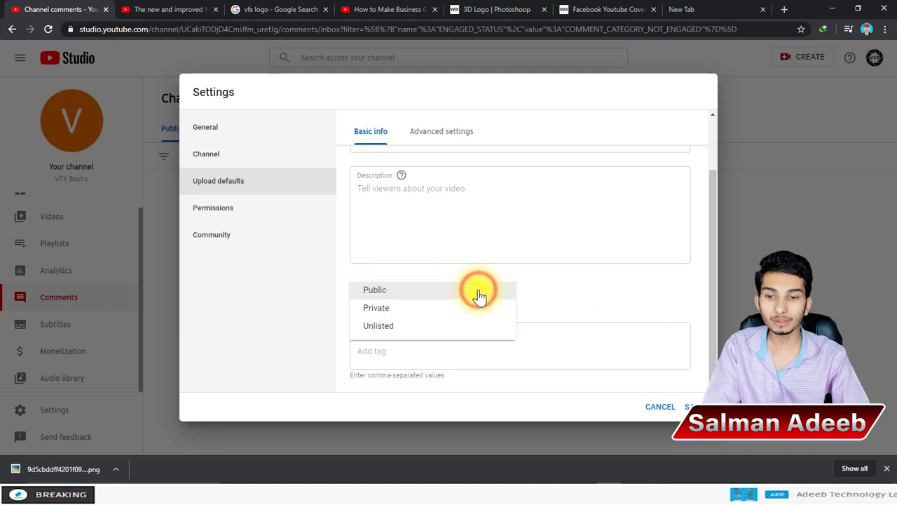
pyautogui.click(382, 309)
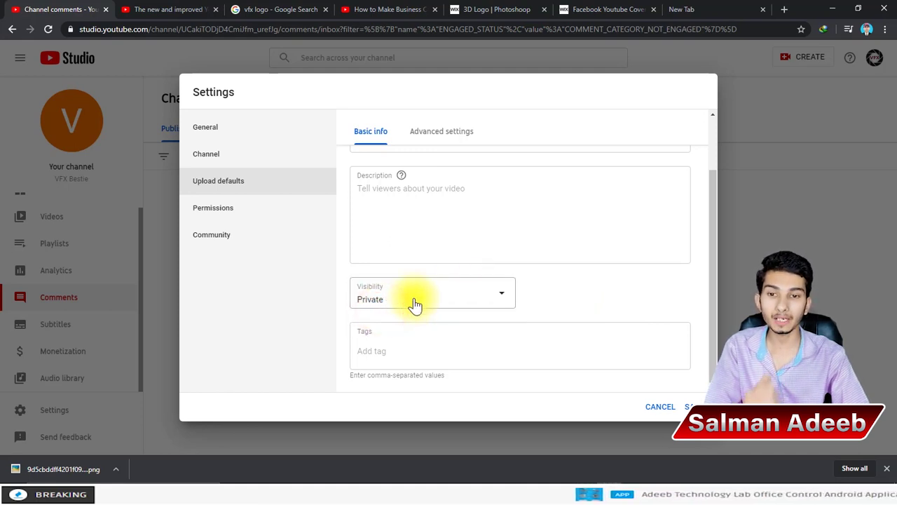
pyautogui.click(464, 307)
pyautogui.click(545, 289)
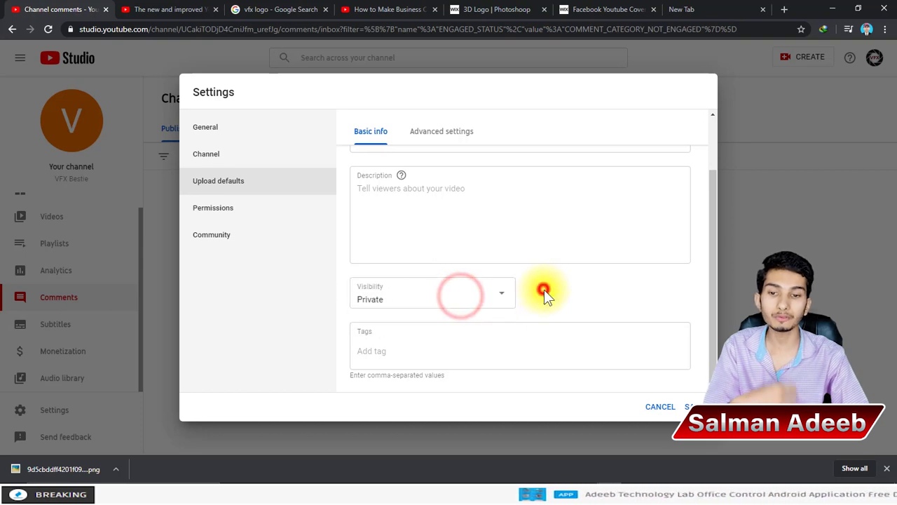
pyautogui.click(453, 299)
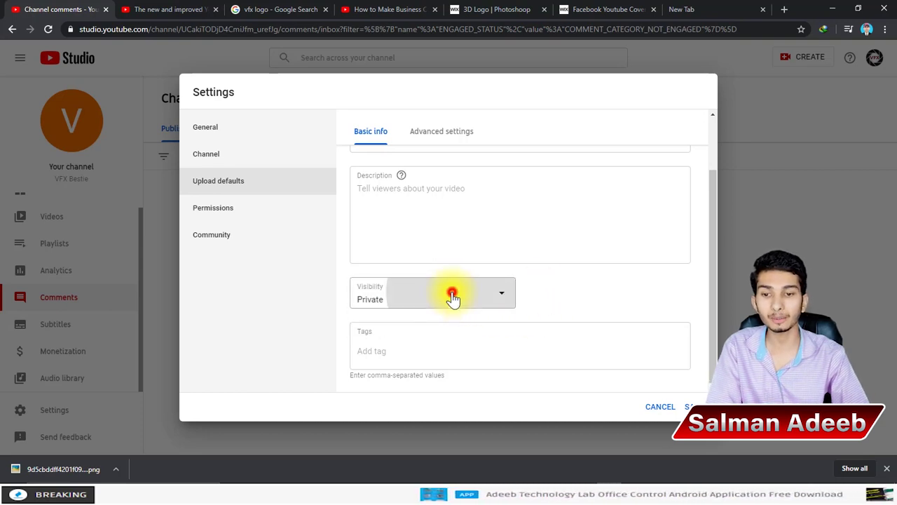
pyautogui.click(387, 311)
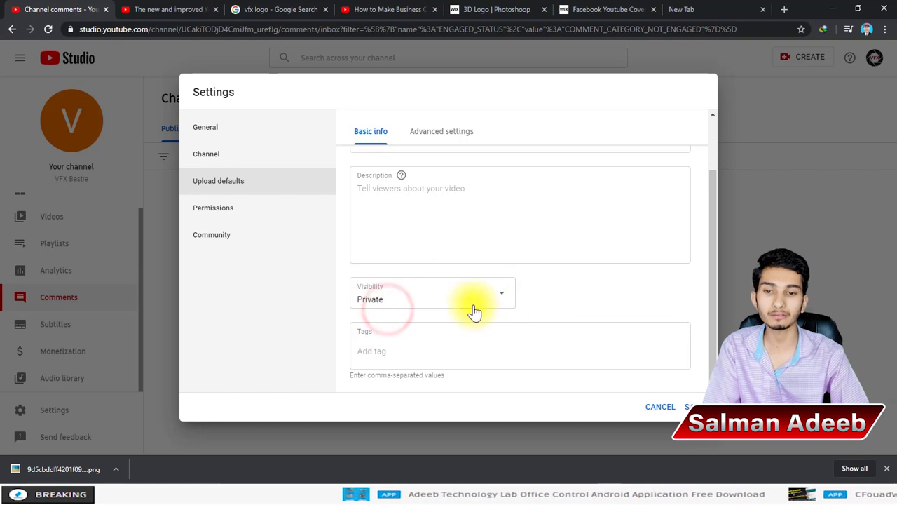
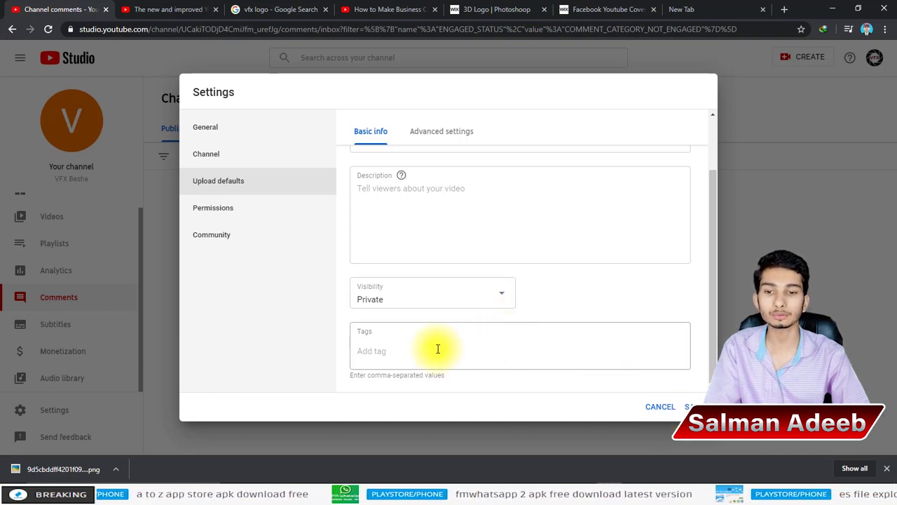
# Switch the default upload visibility to Public, then back to Private.
pyautogui.click(415, 353)
pyautogui.click(441, 298)
pyautogui.click(386, 290)
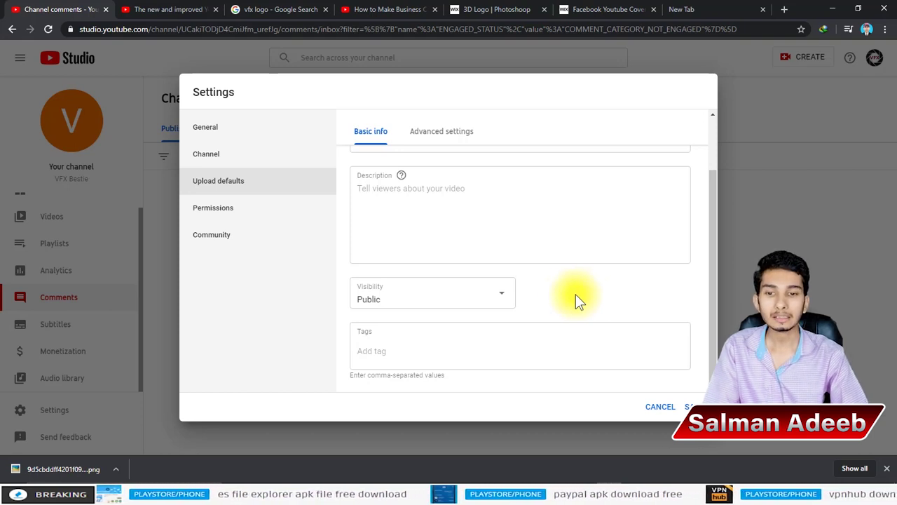
pyautogui.click(439, 288)
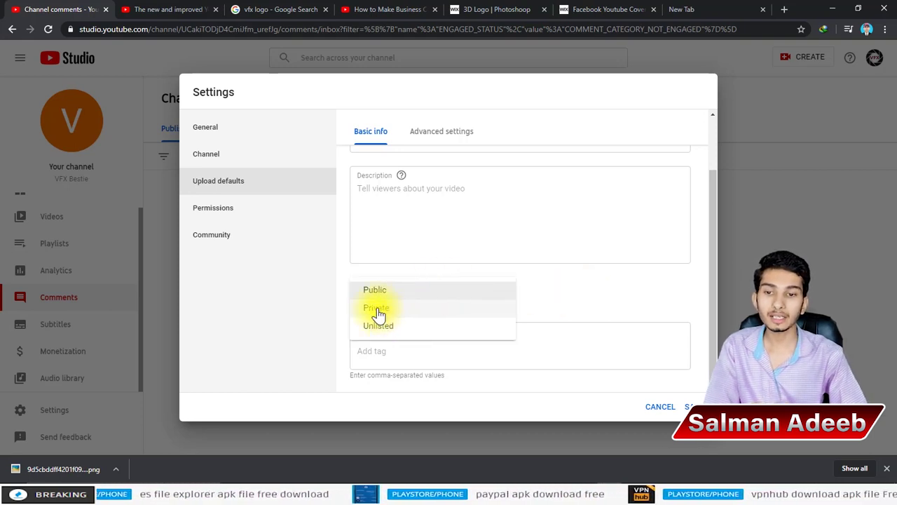
pyautogui.click(379, 310)
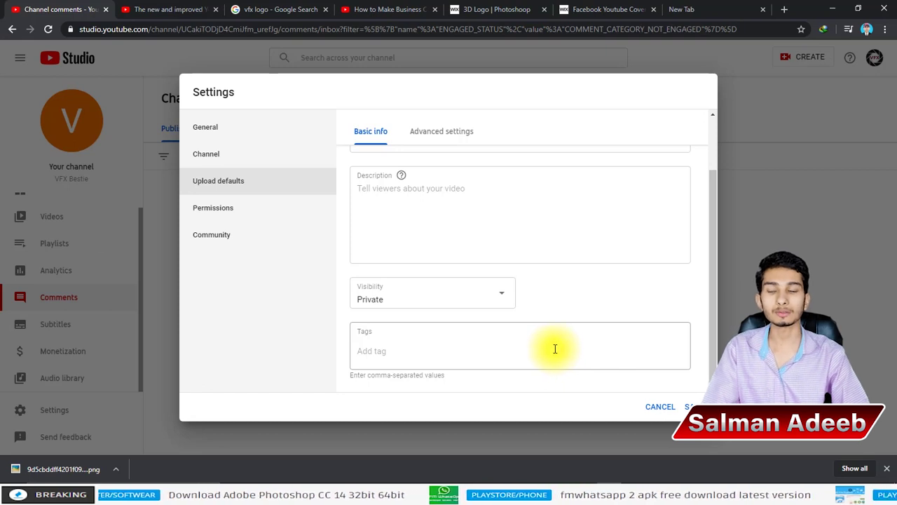
# Add 'VFX Bestie' as a default upload tag.
pyautogui.click(427, 344)
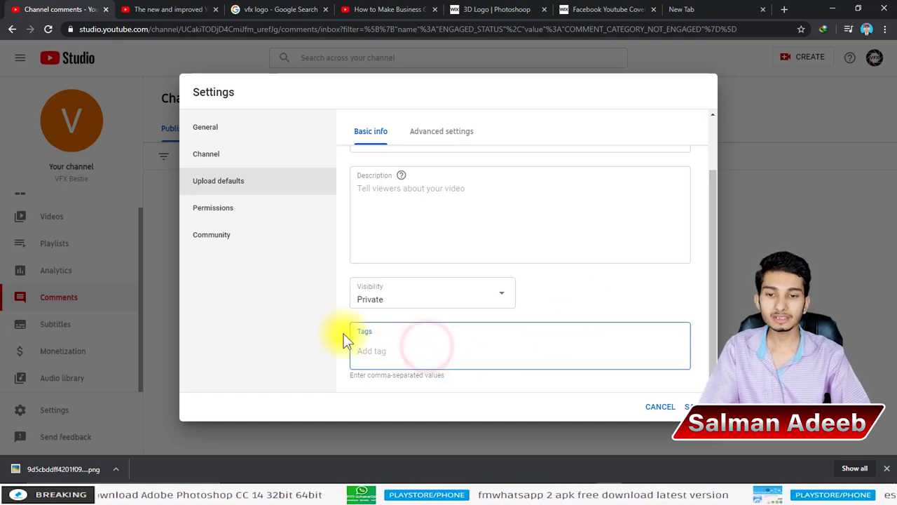
pyautogui.write('VFX Bestie')
pyautogui.press('Return')
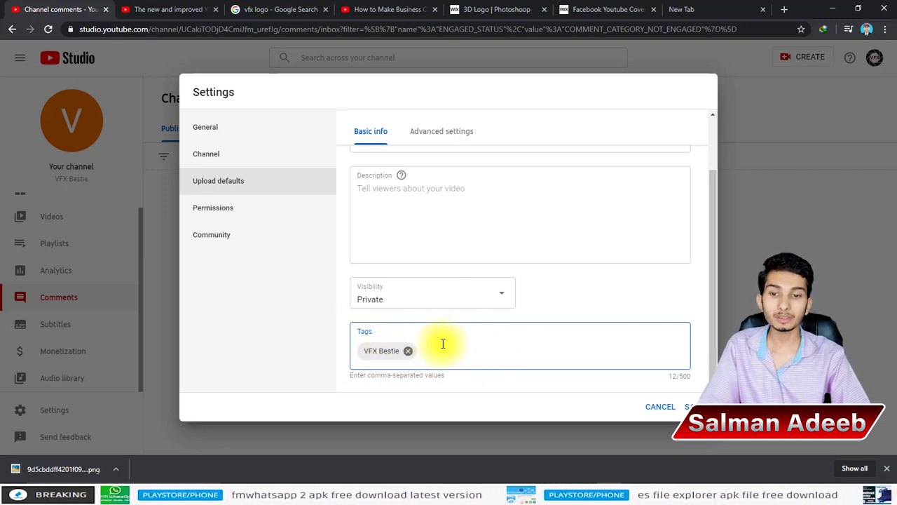
pyautogui.click(250, 154)
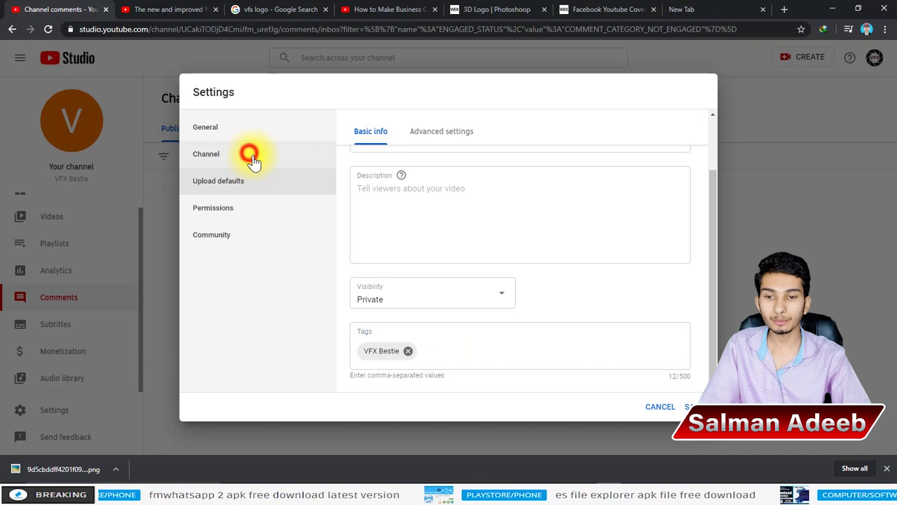
pyautogui.click(447, 232)
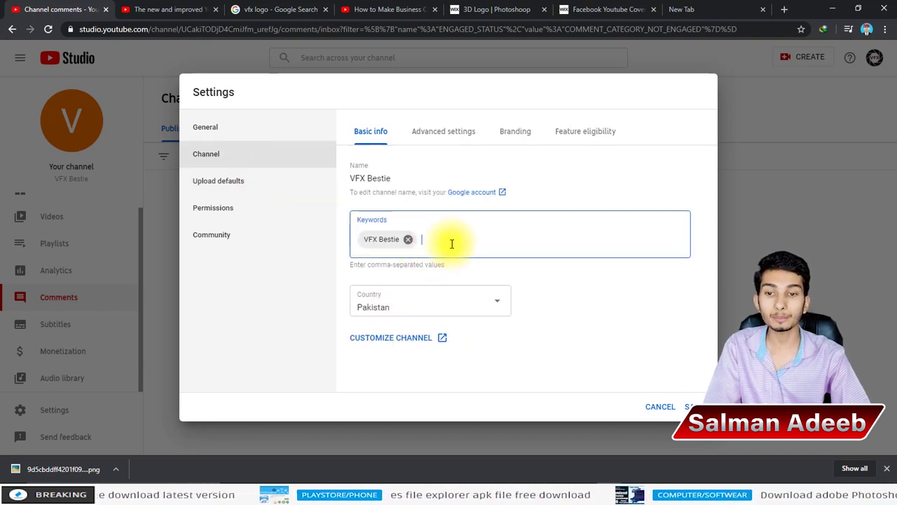
pyautogui.click(519, 239)
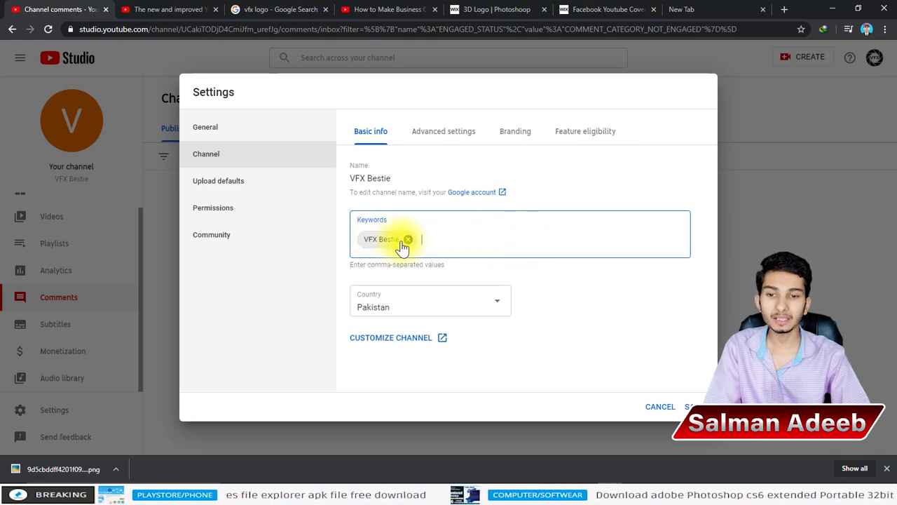
pyautogui.click(466, 244)
pyautogui.click(243, 181)
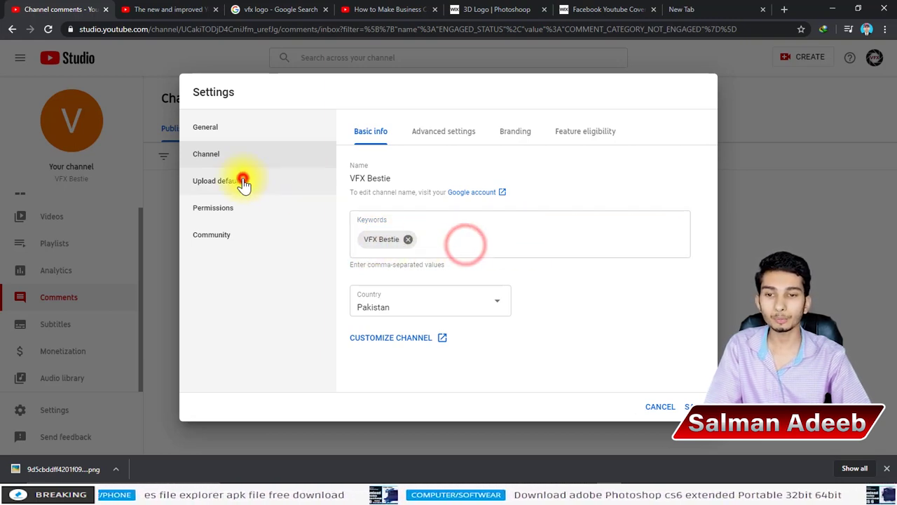
pyautogui.scroll(-1, 484, 316)
pyautogui.click(463, 350)
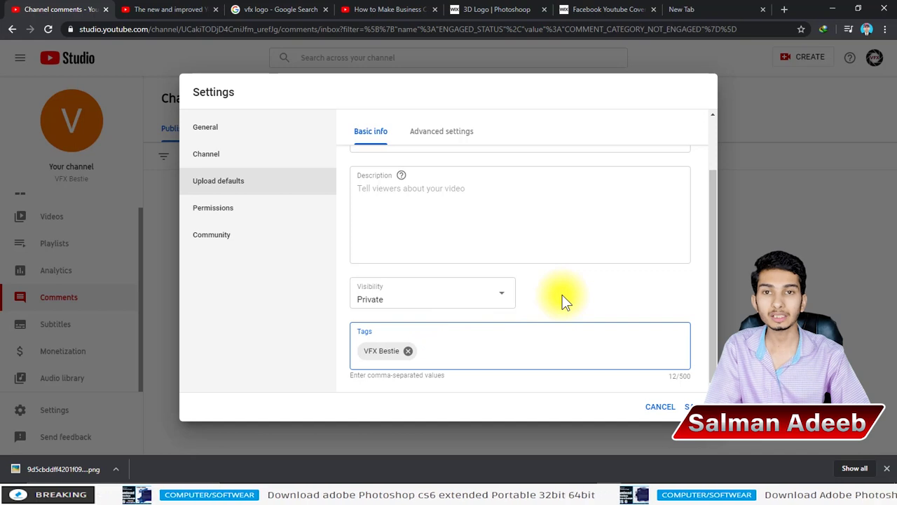
pyautogui.click(463, 240)
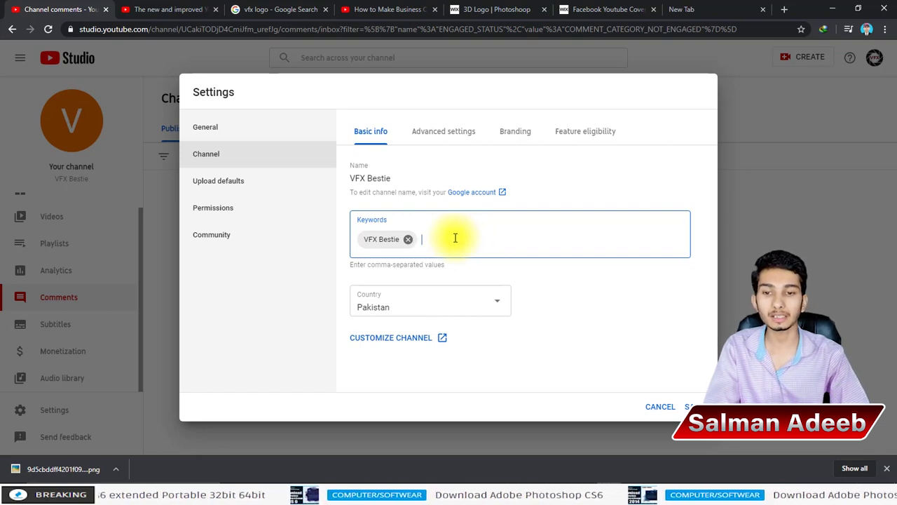
pyautogui.click(439, 241)
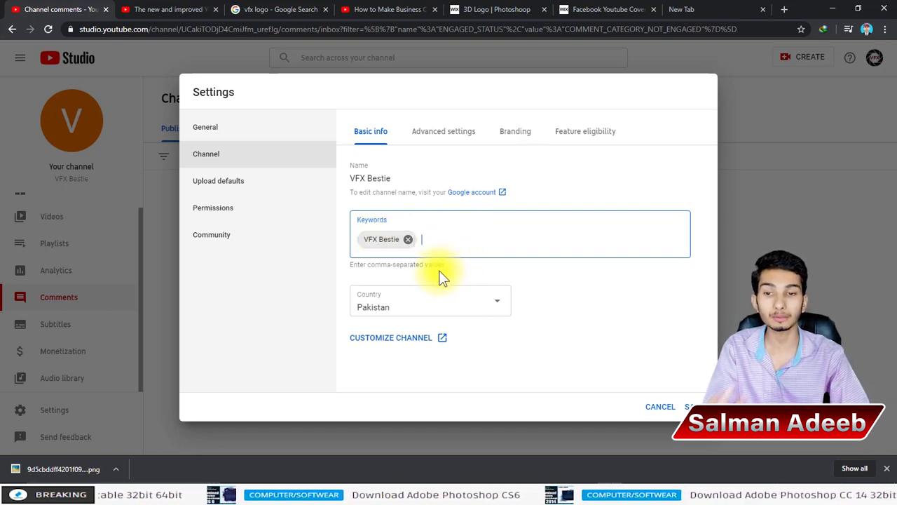
pyautogui.click(271, 184)
pyautogui.scroll(-1, 538, 319)
pyautogui.click(504, 345)
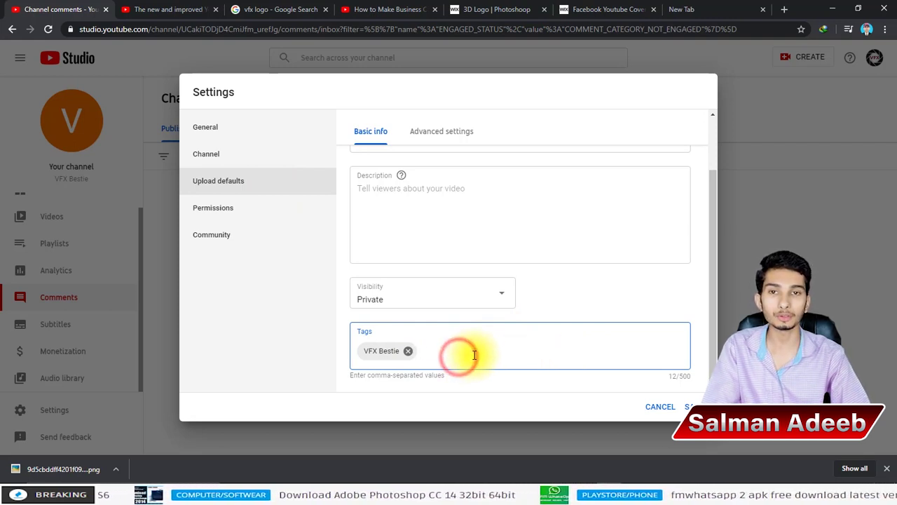
# Paste 'VFX Bestie' into the default upload description.
pyautogui.click(444, 204)
pyautogui.write('VFX Bestie')
pyautogui.scroll(2, 457, 255)
pyautogui.scroll(-2, 417, 331)
pyautogui.scroll(2, 422, 193)
pyautogui.click(422, 193)
pyautogui.scroll(-2, 421, 231)
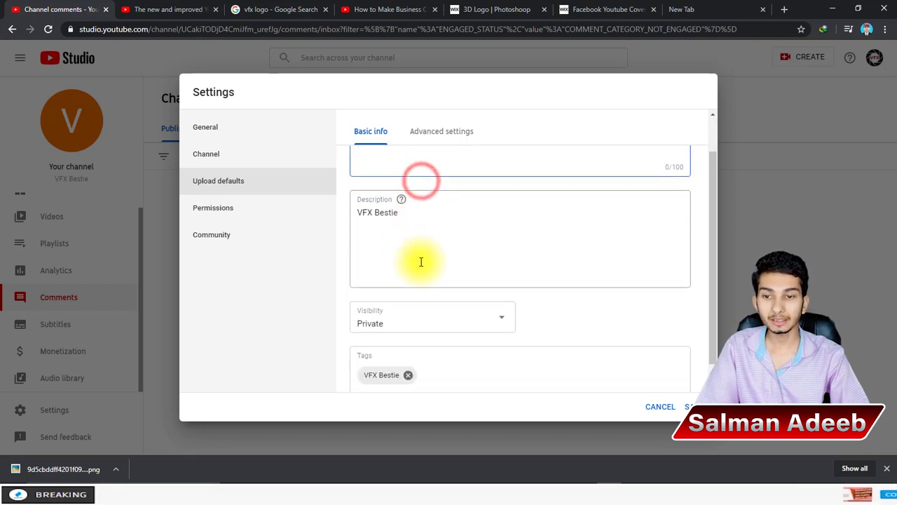
# Check the Advanced settings video language list, leaving it unchanged.
pyautogui.click(440, 131)
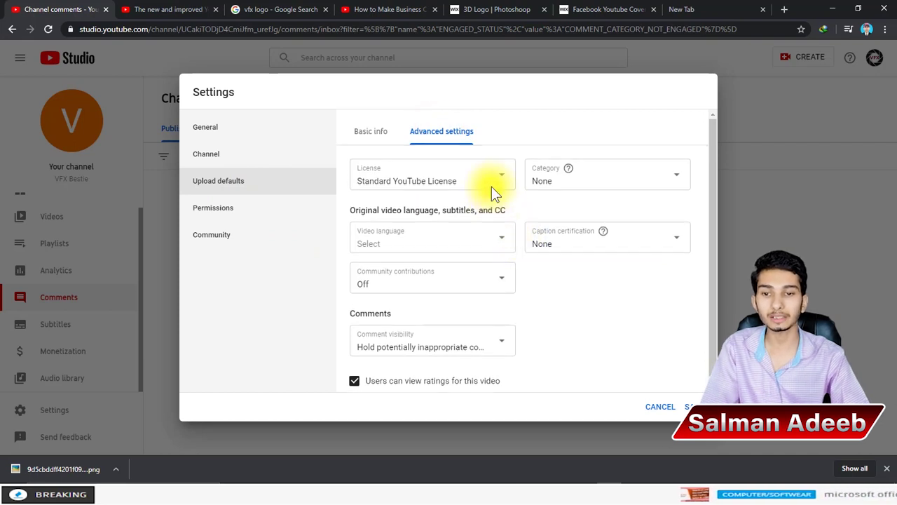
pyautogui.click(477, 239)
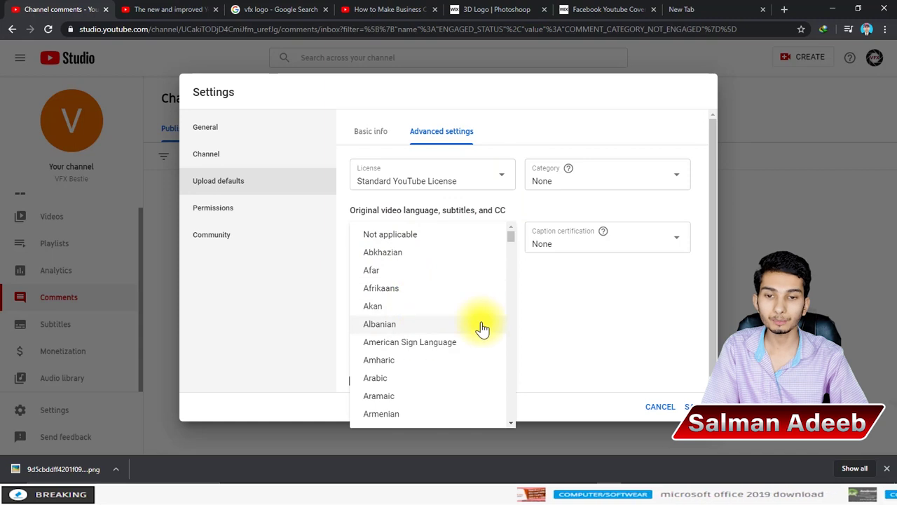
pyautogui.click(569, 299)
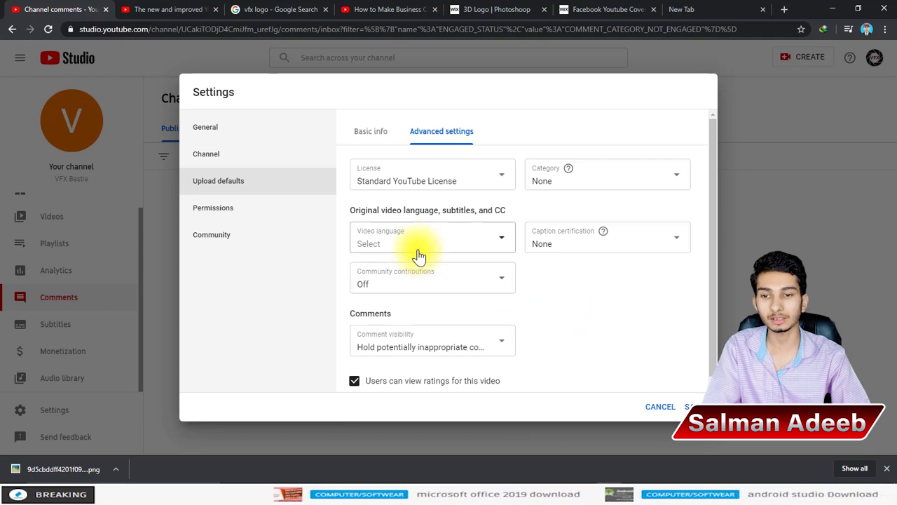
# Move through Permissions to the Community settings' Defaults tab.
pyautogui.click(235, 207)
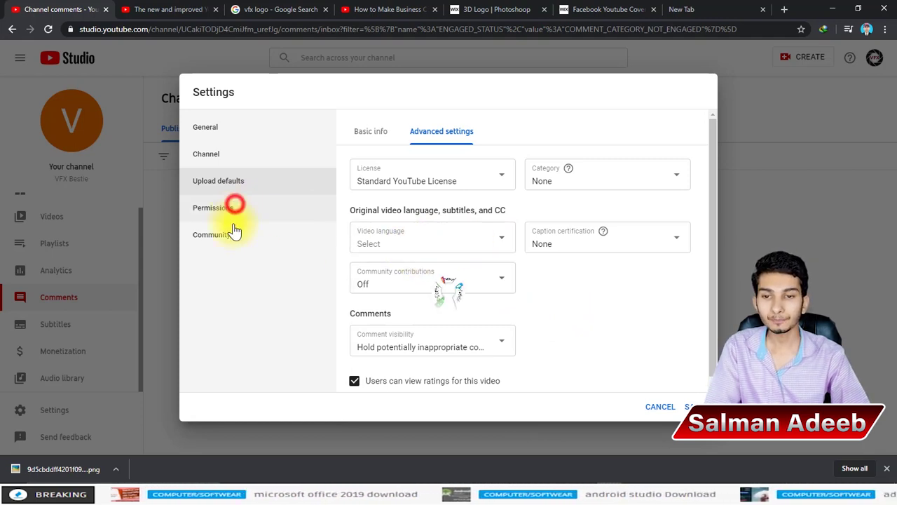
pyautogui.click(228, 240)
pyautogui.scroll(-3, 442, 245)
pyautogui.scroll(5, 439, 224)
pyautogui.click(447, 134)
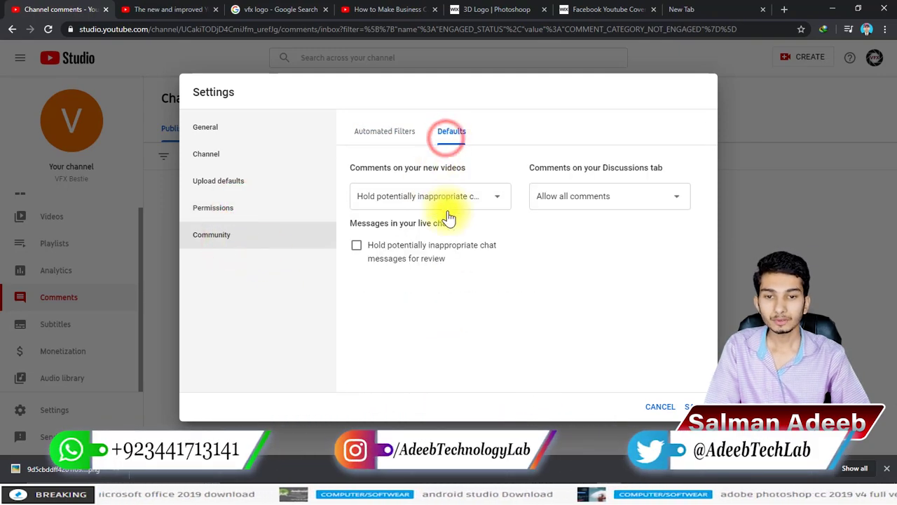
# Keep new-video comments on 'Hold potentially inappropriate comments', leaving Discussions unchanged.
pyautogui.click(573, 203)
pyautogui.click(495, 280)
pyautogui.click(461, 197)
pyautogui.click(476, 214)
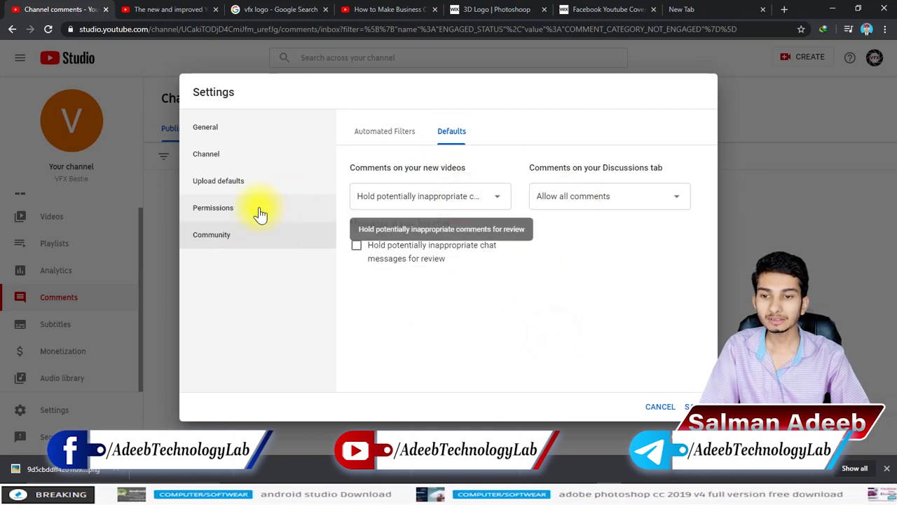
# Revisit Upload defaults, then save and close Settings.
pyautogui.click(251, 186)
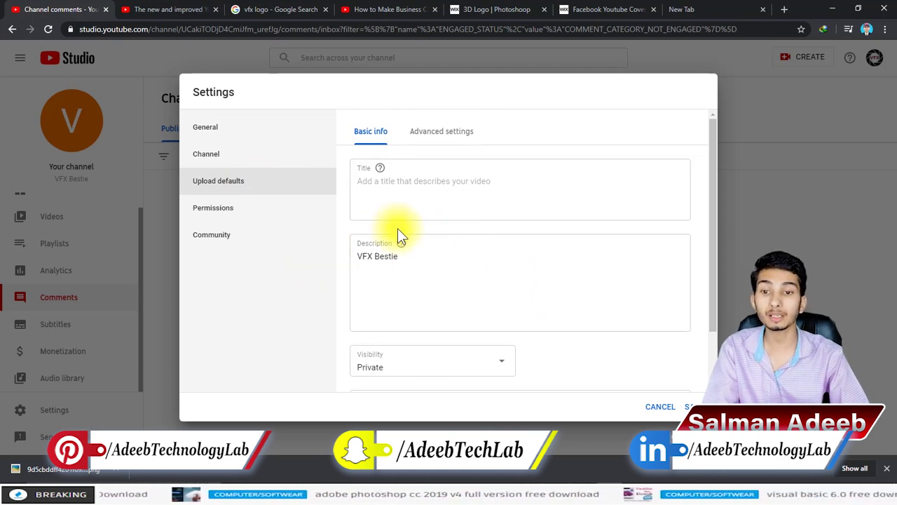
pyautogui.click(225, 154)
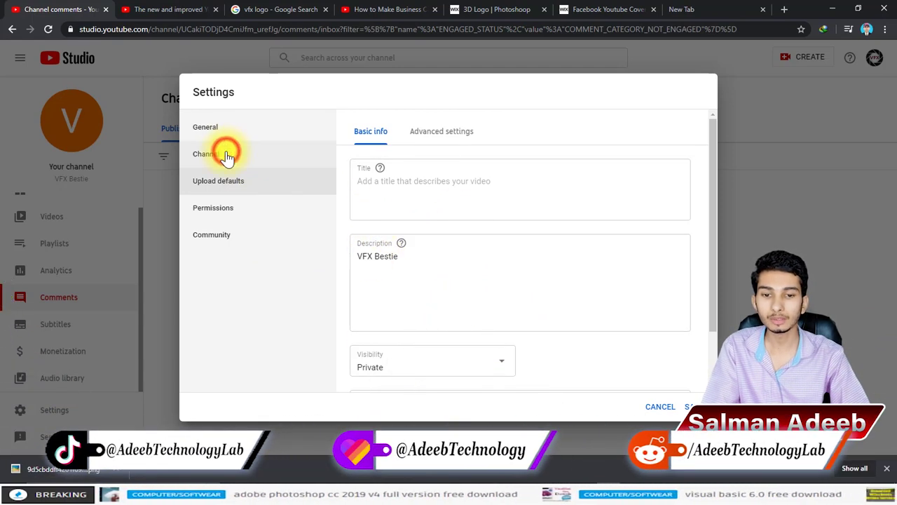
pyautogui.click(694, 407)
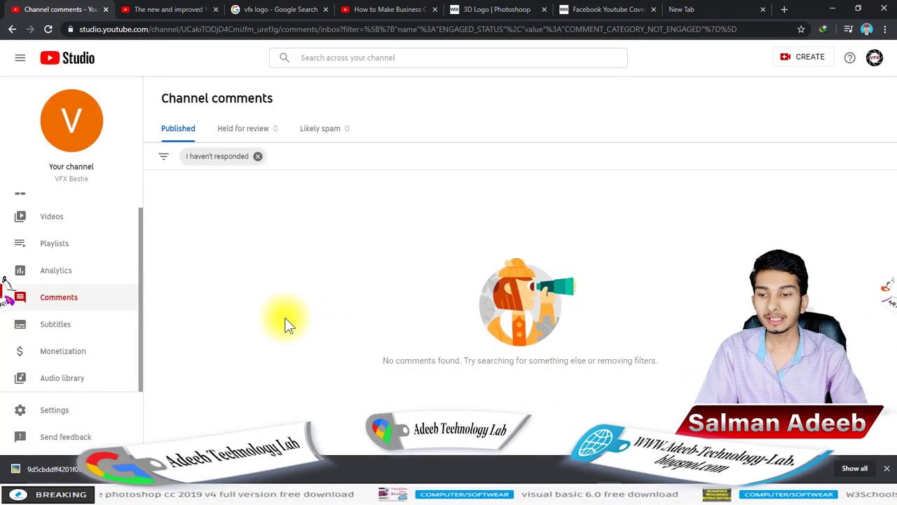
# From Settings > Channel > Advanced settings, follow the 'Advanced channel settings' link into a new tab.
pyautogui.click(54, 418)
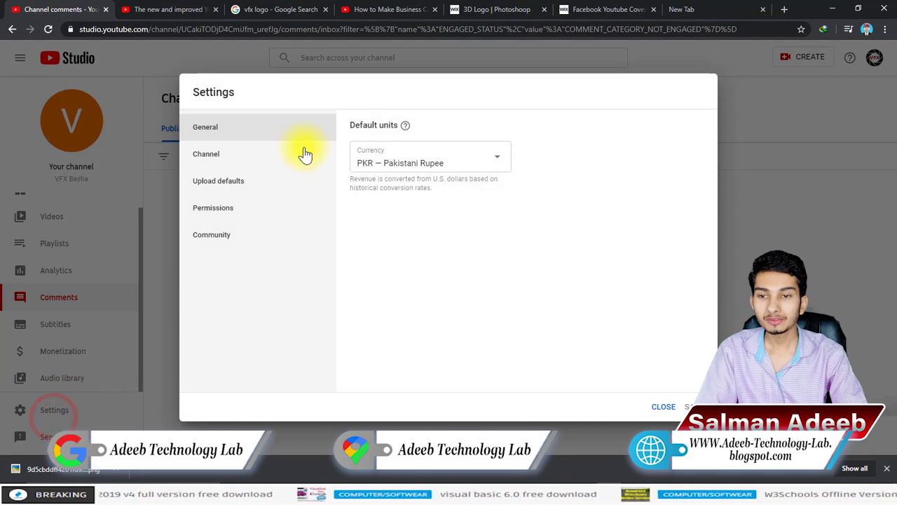
pyautogui.click(228, 156)
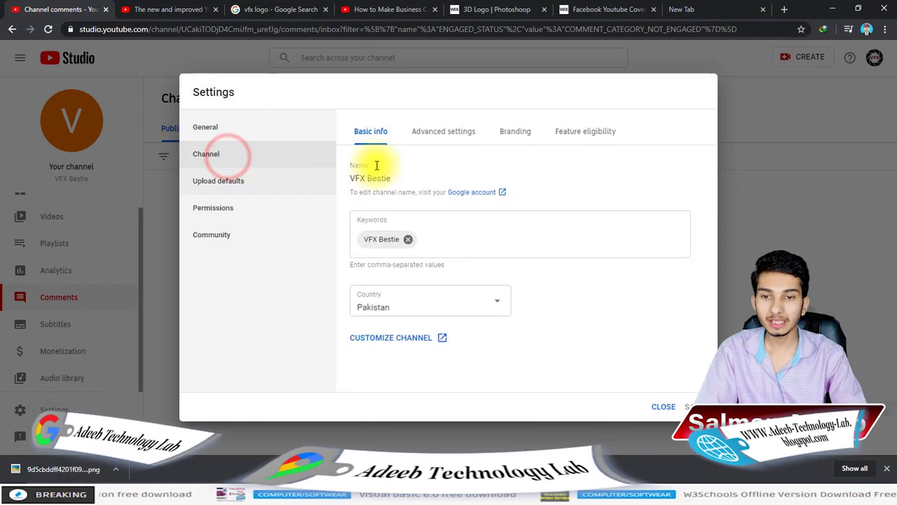
pyautogui.click(443, 131)
pyautogui.scroll(-3, 499, 217)
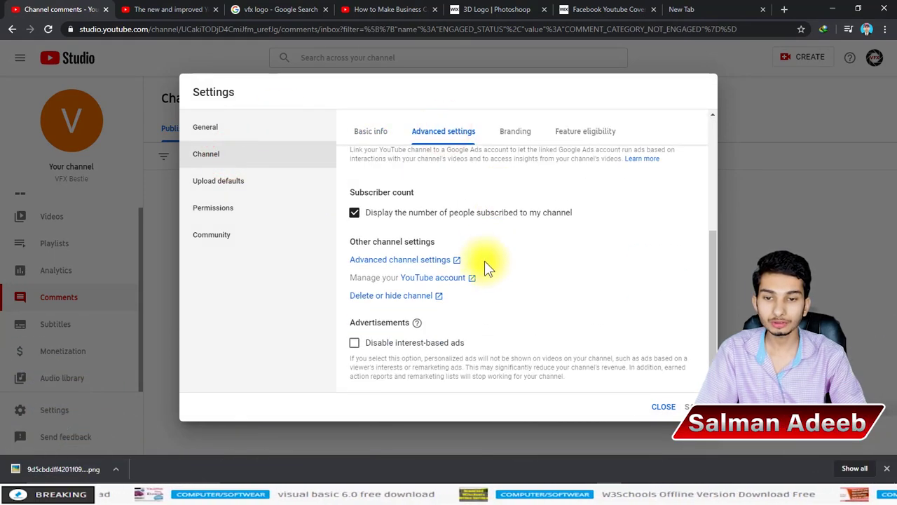
pyautogui.click(418, 261)
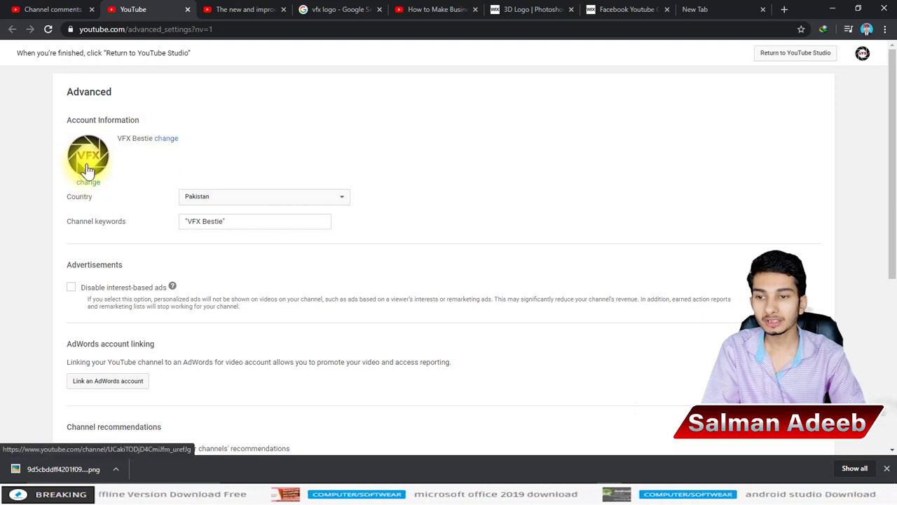
# Review country Pakistan and keywords 'VFX Bestie' without changes, then return to the Studio settings tab.
pyautogui.click(239, 197)
pyautogui.click(501, 172)
pyautogui.click(267, 222)
pyautogui.tripleClick(197, 221)
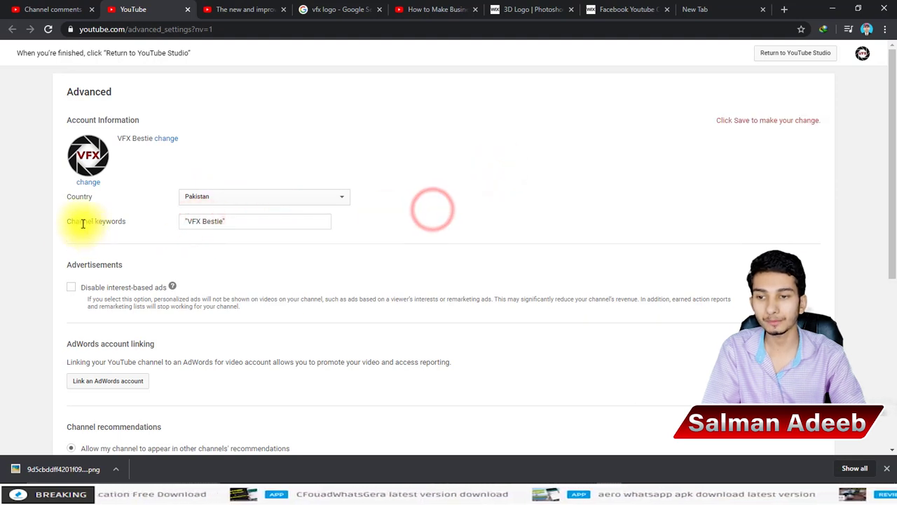
pyautogui.moveTo(97, 222); pyautogui.dragTo(114, 222)
pyautogui.moveTo(241, 216); pyautogui.dragTo(173, 232)
pyautogui.click(433, 189)
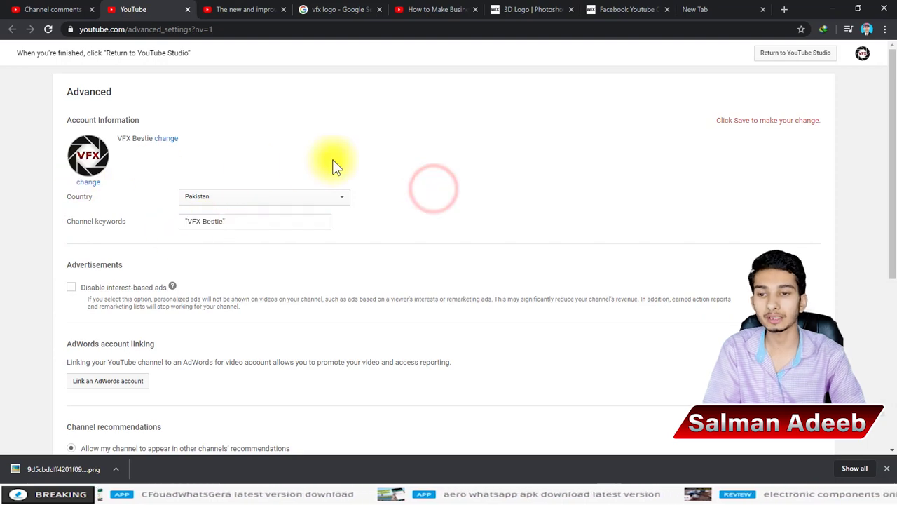
pyautogui.scroll(-4, 368, 188)
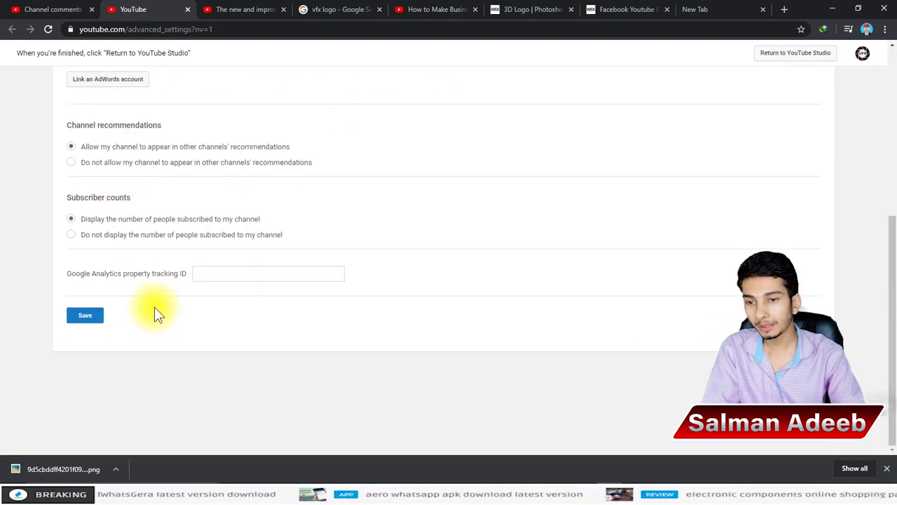
pyautogui.scroll(5, 154, 315)
pyautogui.click(189, 15)
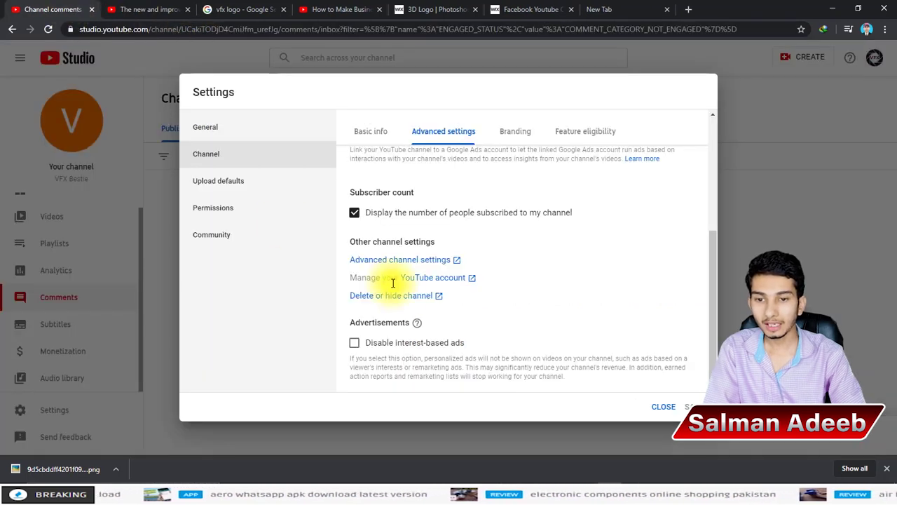
# From Manage your YouTube account, open the Channel status and features page.
pyautogui.click(450, 279)
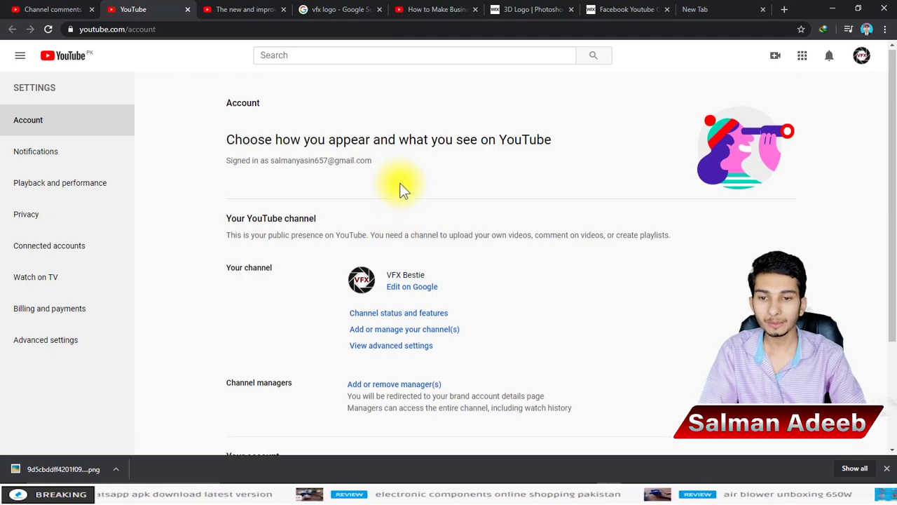
pyautogui.scroll(-2, 471, 217)
pyautogui.scroll(2, 501, 241)
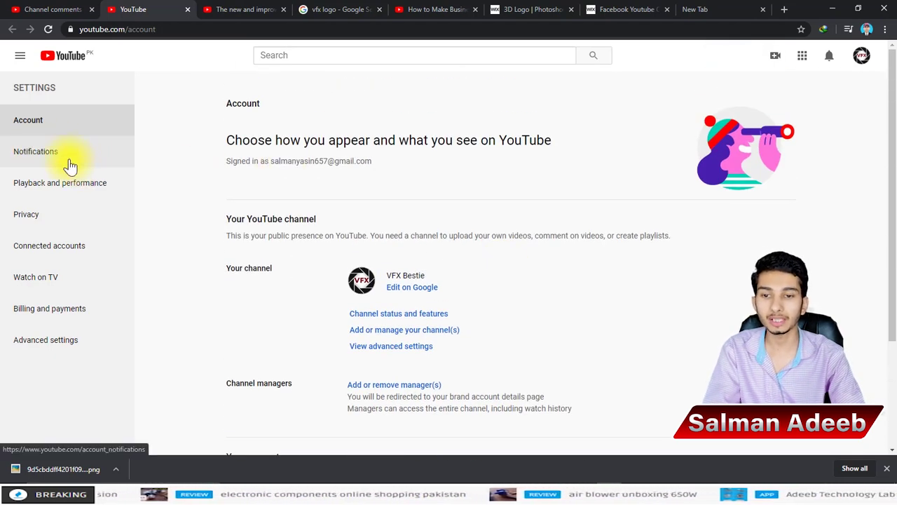
pyautogui.scroll(-2, 367, 200)
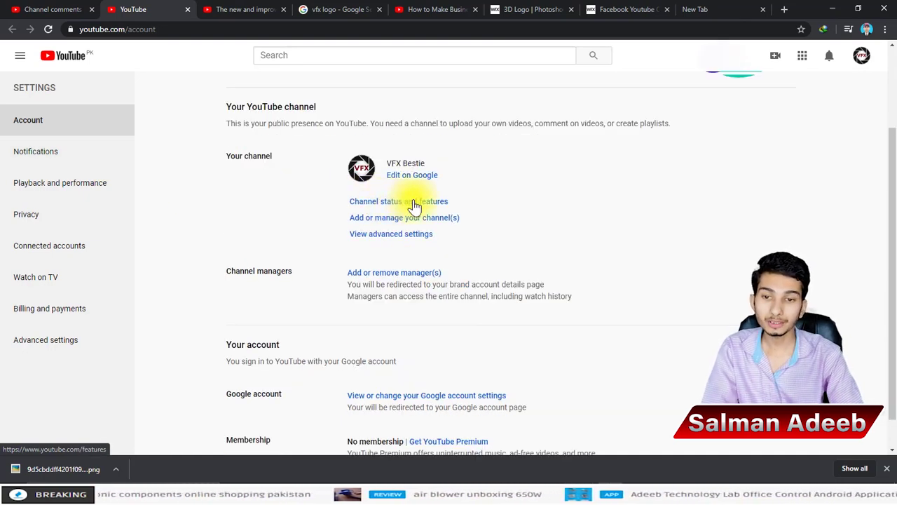
pyautogui.click(413, 203)
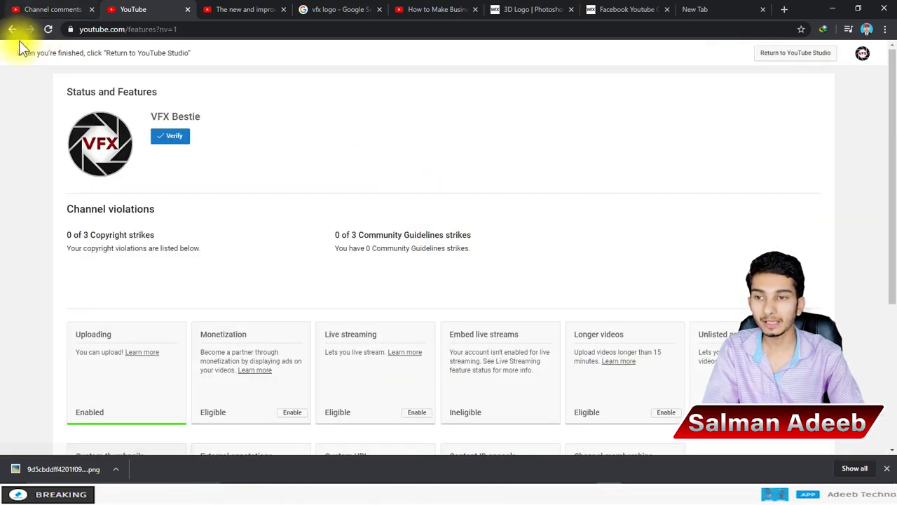
# Verify the account by text message to a Pakistan phone number, submitting the 6-digit code.
pyautogui.click(12, 29)
pyautogui.middleClick(411, 321)
pyautogui.click(224, 10)
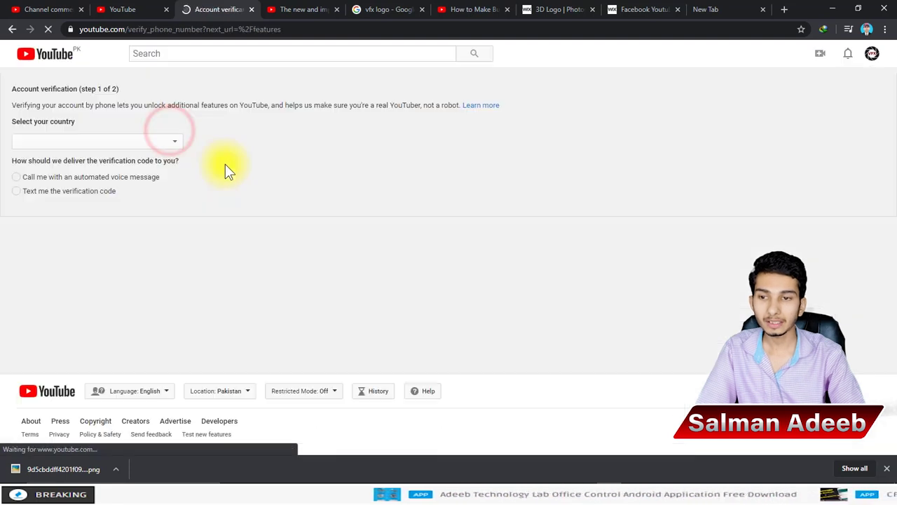
pyautogui.click(101, 141)
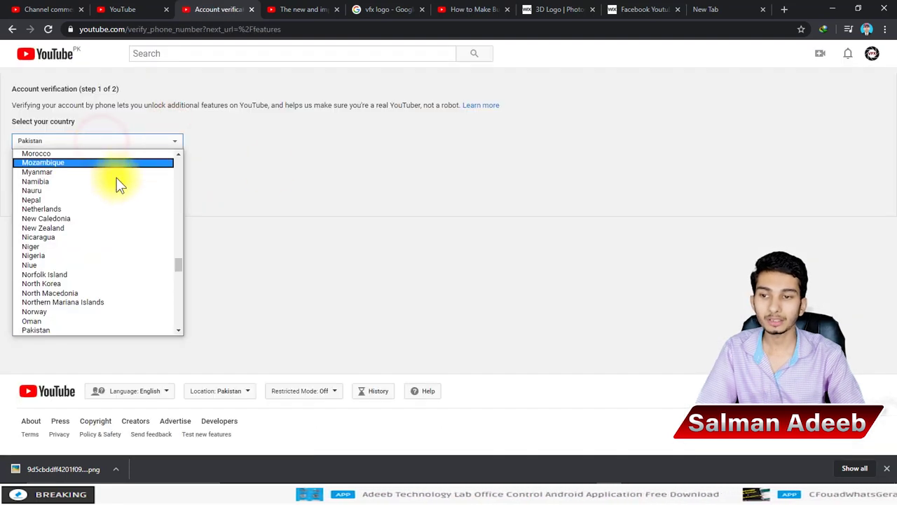
pyautogui.click(278, 171)
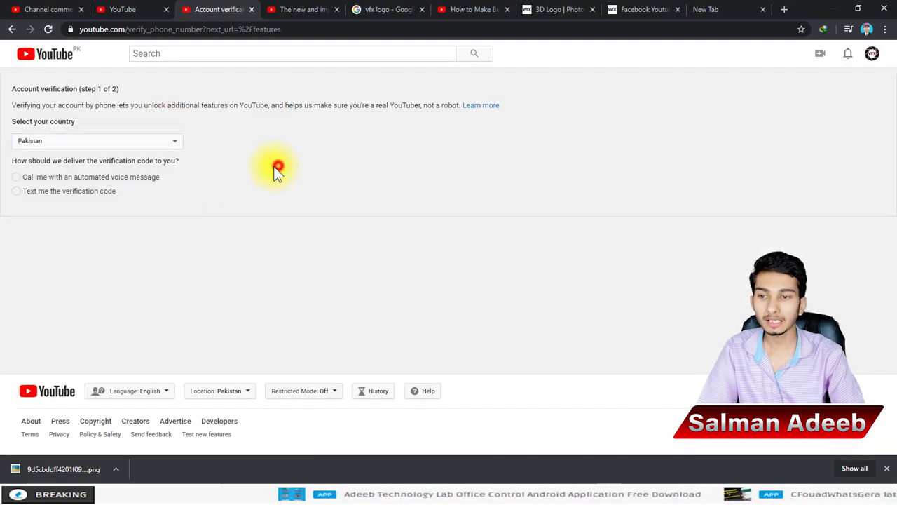
pyautogui.click(15, 192)
pyautogui.click(90, 261)
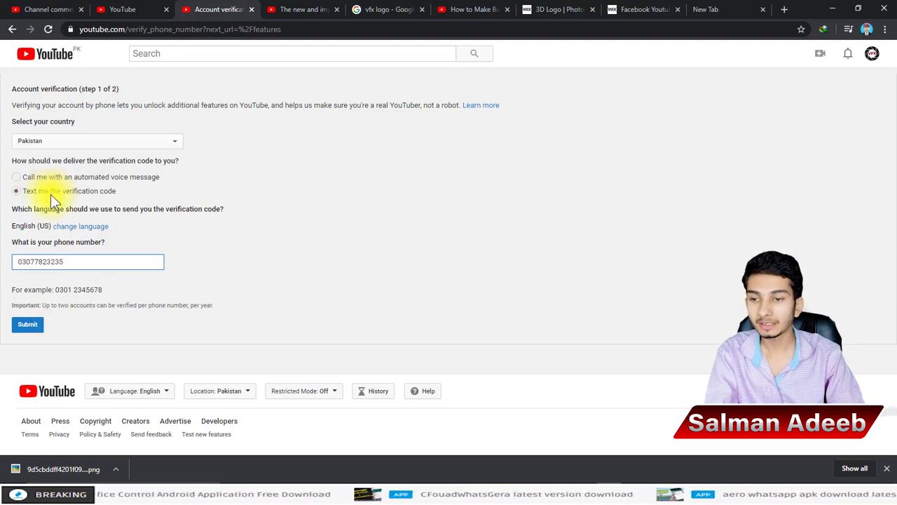
pyautogui.click(28, 324)
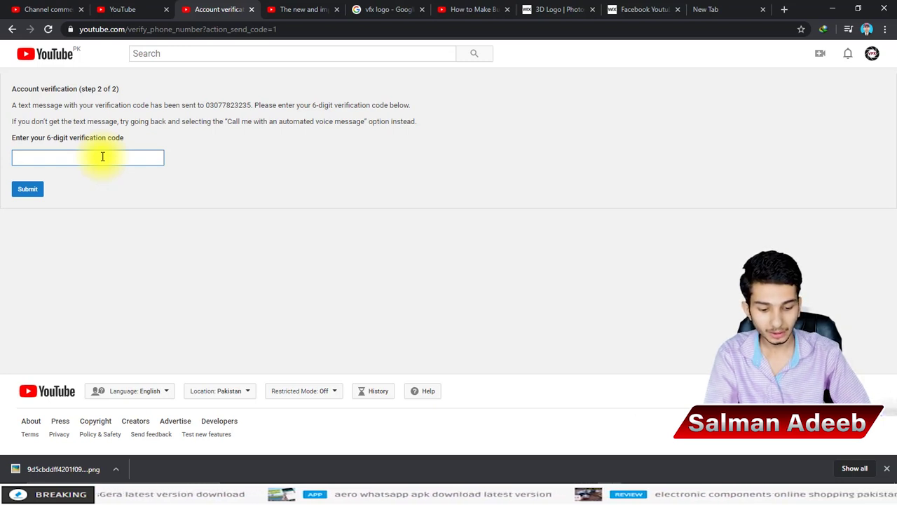
pyautogui.click(25, 189)
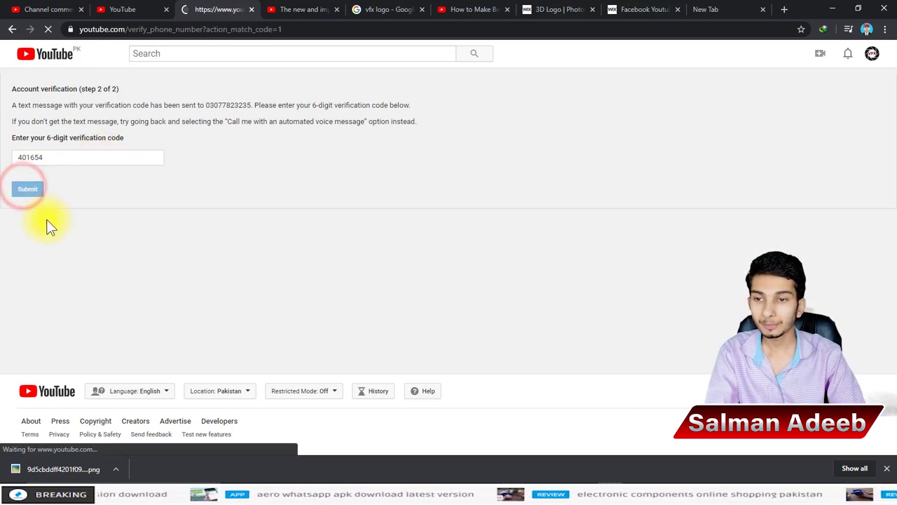
# Note the verified confirmation, reopen Channel status and features, and close the verification tab.
pyautogui.moveTo(47, 114); pyautogui.dragTo(140, 133)
pyautogui.click(187, 114)
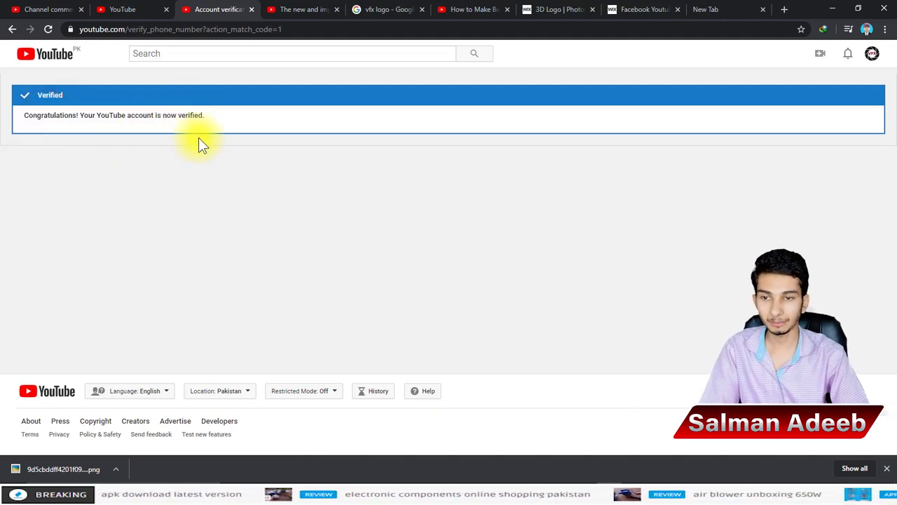
pyautogui.click(123, 9)
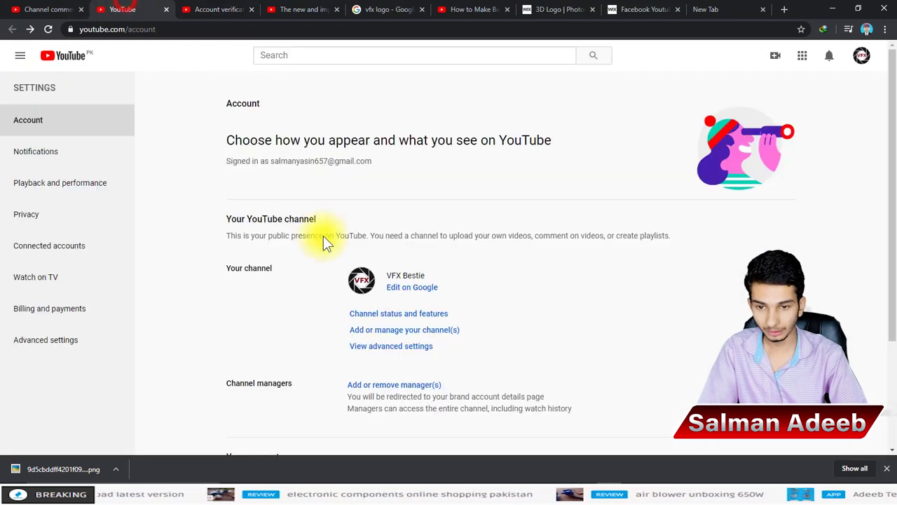
pyautogui.click(398, 319)
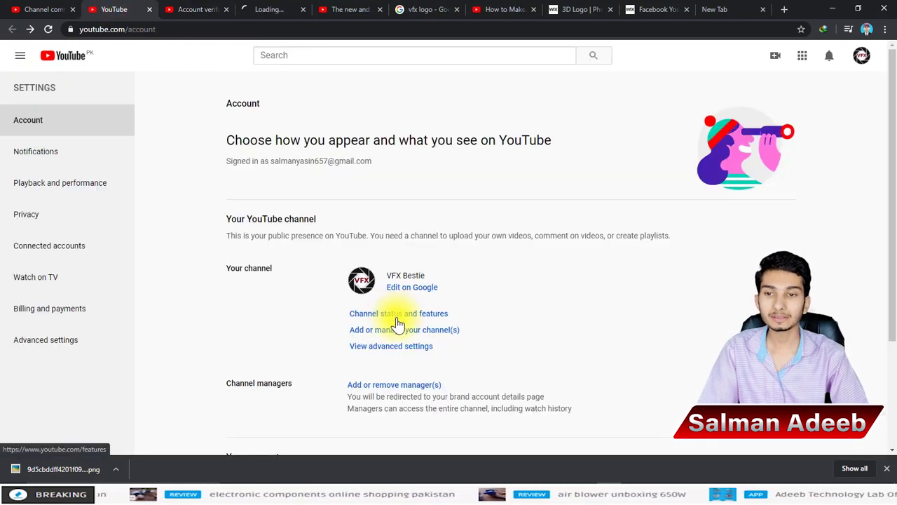
pyautogui.click(229, 15)
pyautogui.click(228, 9)
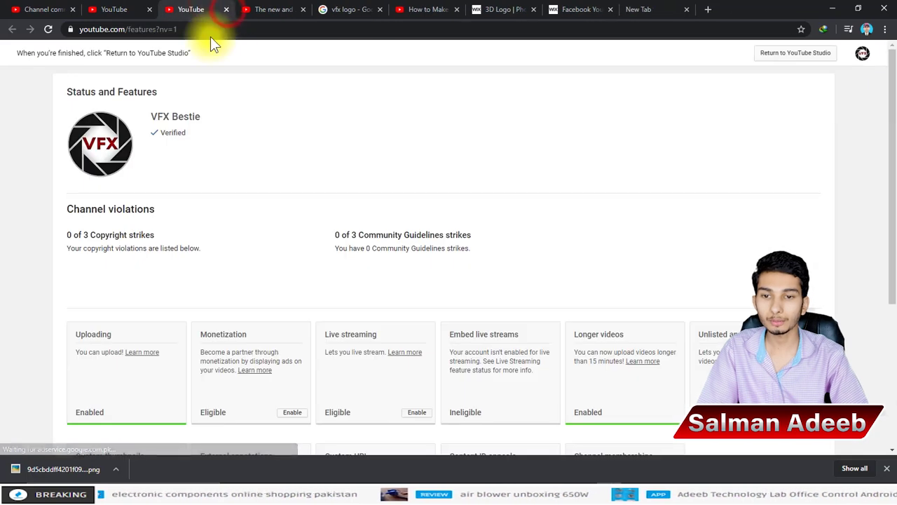
# Review the Verified status and the 0 of 3 copyright and Community Guidelines strikes.
pyautogui.scroll(-1, 218, 232)
pyautogui.scroll(1, 218, 89)
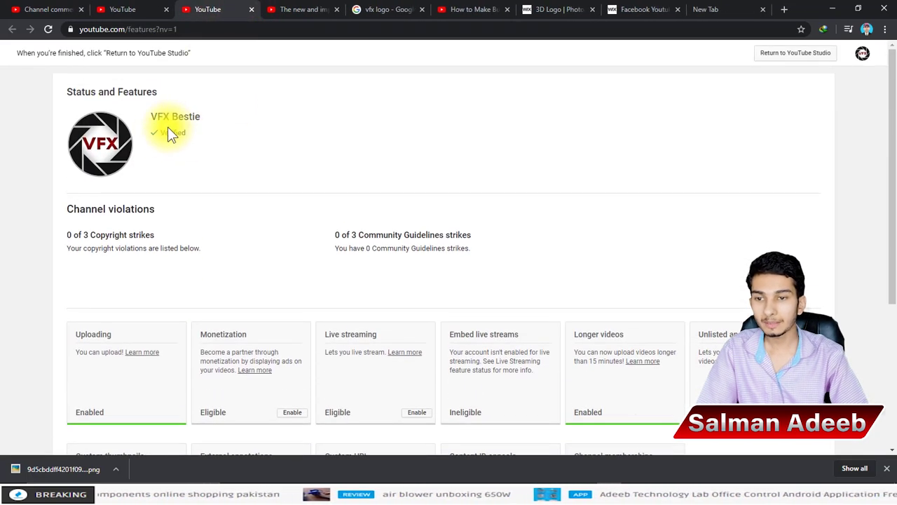
pyautogui.moveTo(157, 131); pyautogui.dragTo(176, 132)
pyautogui.click(176, 132)
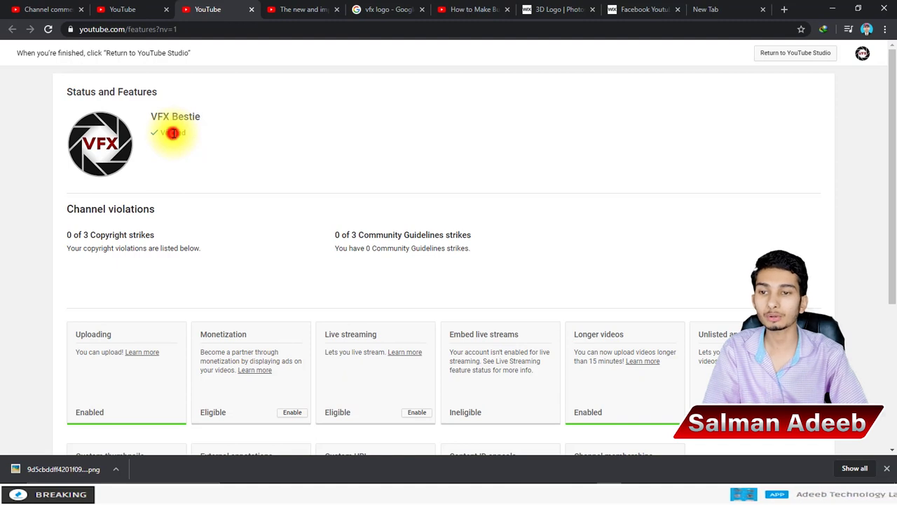
pyautogui.click(293, 142)
pyautogui.scroll(-1, 302, 189)
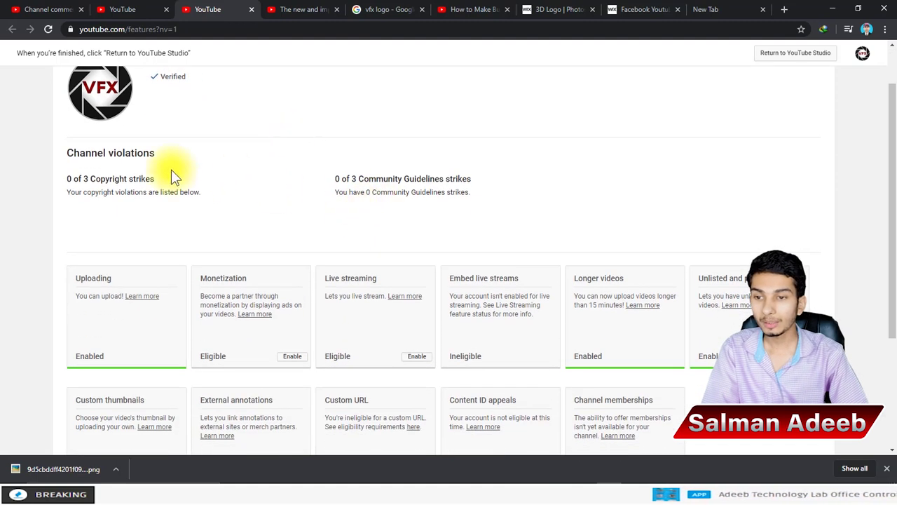
pyautogui.moveTo(73, 178); pyautogui.dragTo(470, 197)
pyautogui.click(330, 177)
pyautogui.click(407, 176)
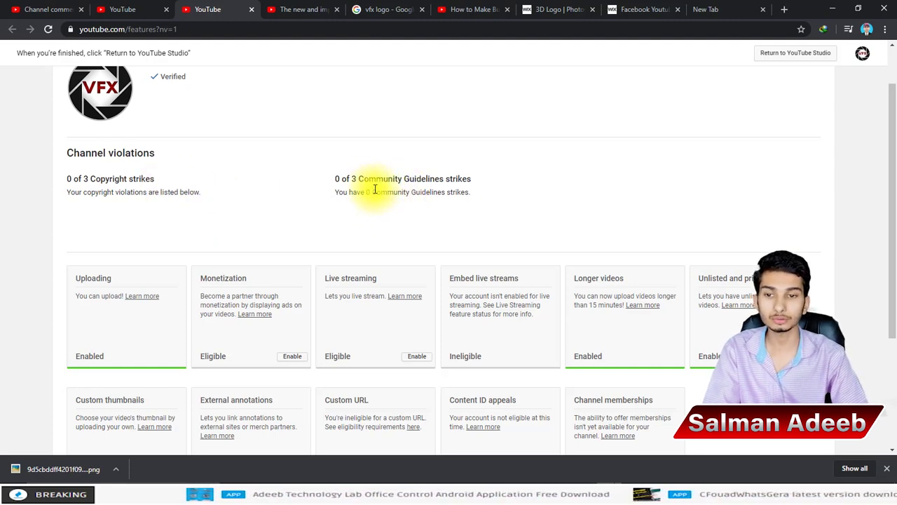
pyautogui.moveTo(337, 178); pyautogui.dragTo(445, 179)
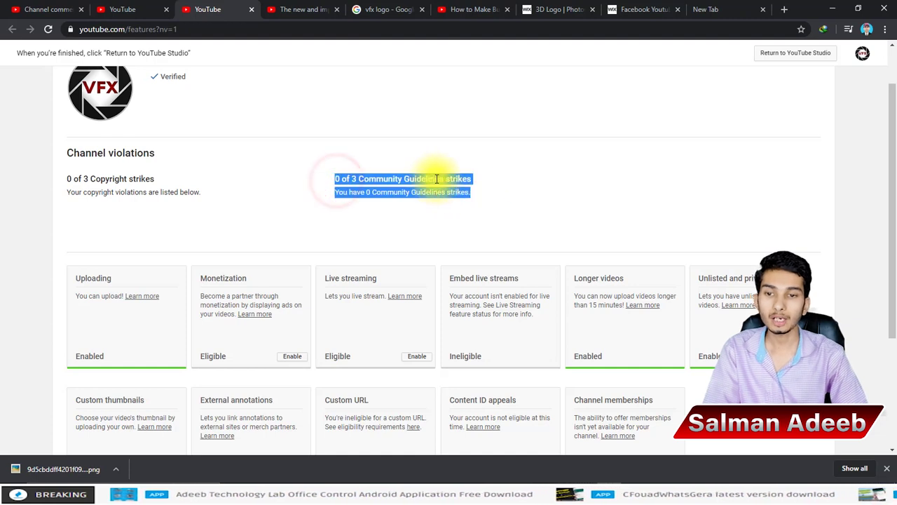
pyautogui.click(404, 180)
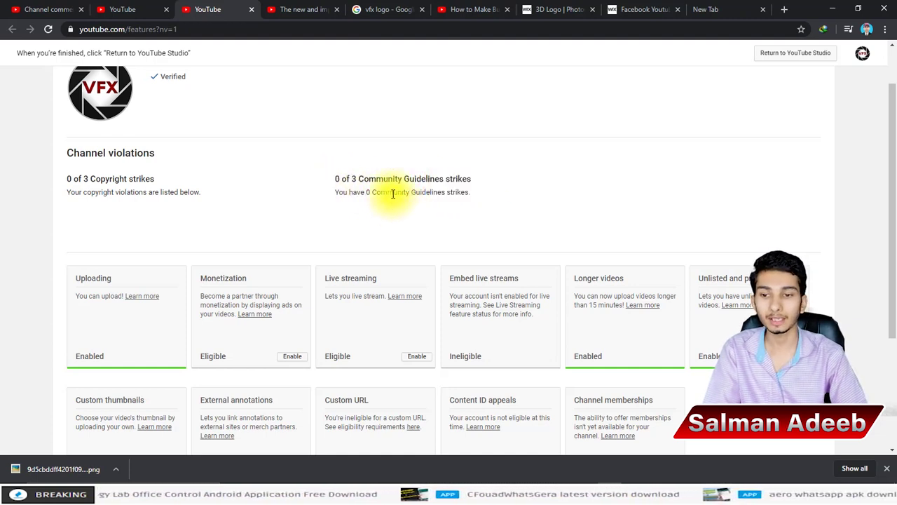
pyautogui.scroll(-2, 393, 194)
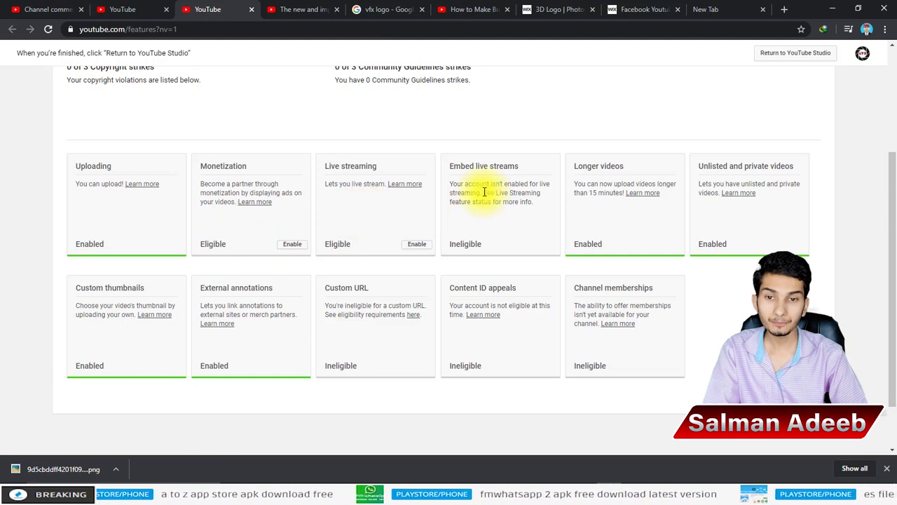
pyautogui.moveTo(465, 166); pyautogui.dragTo(517, 166)
pyautogui.click(500, 164)
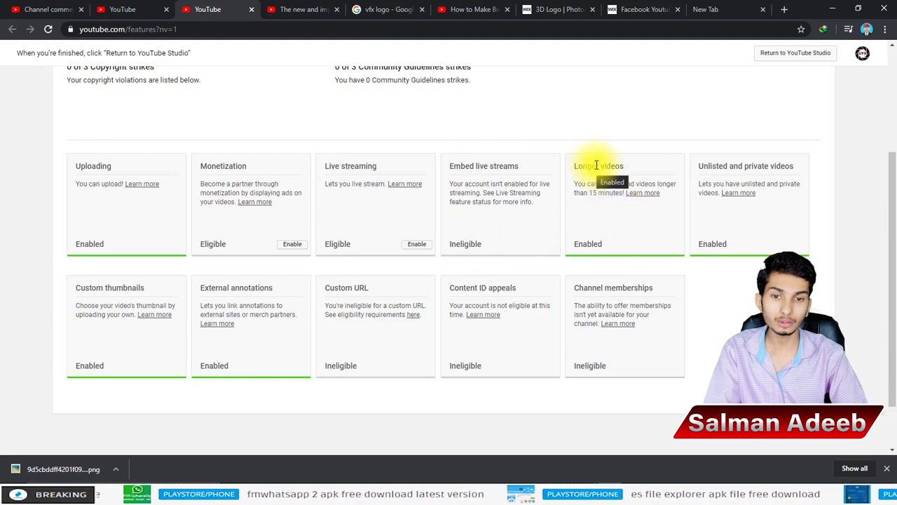
pyautogui.click(589, 194)
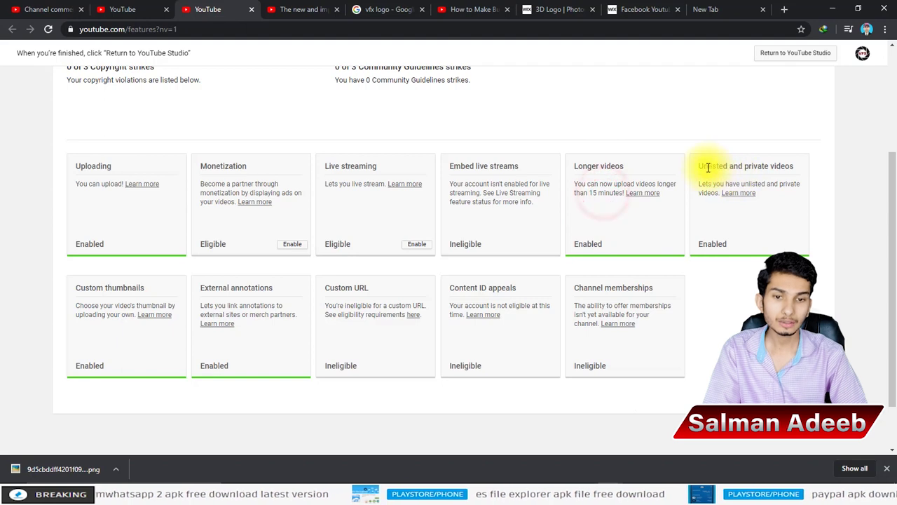
pyautogui.click(759, 167)
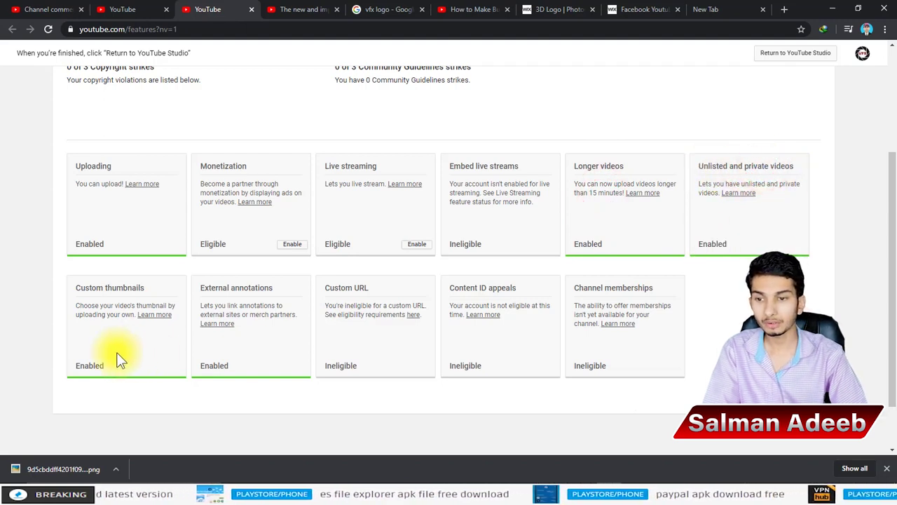
pyautogui.moveTo(77, 288); pyautogui.dragTo(137, 284)
pyautogui.click(116, 286)
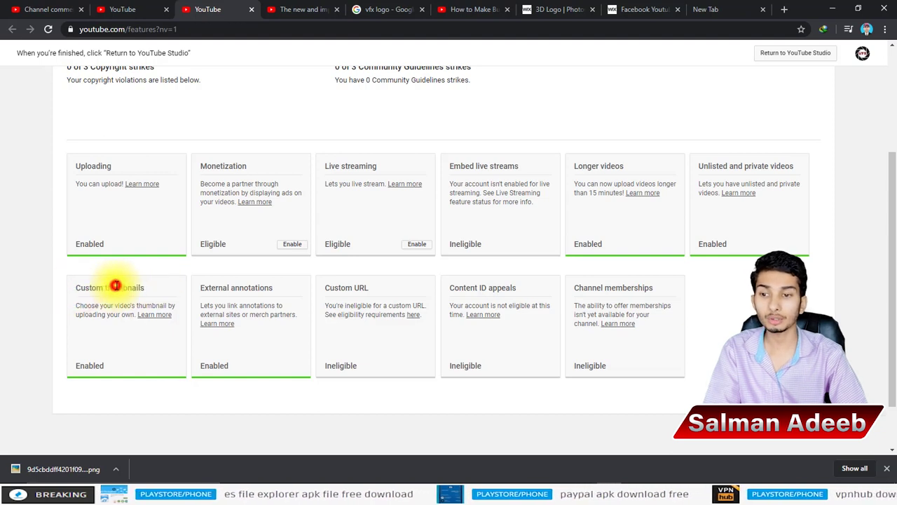
pyautogui.moveTo(202, 287); pyautogui.dragTo(279, 296)
pyautogui.click(236, 288)
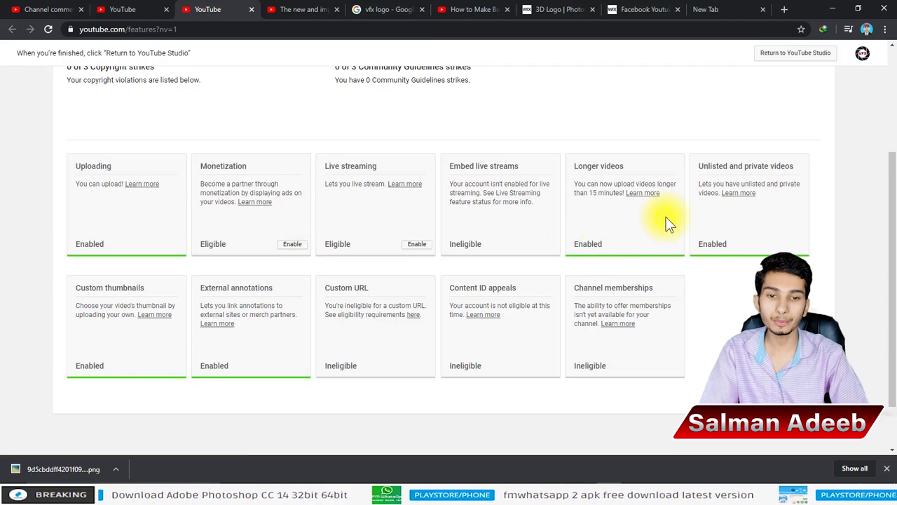
# Open monetization in a new tab and review the Partner Program requirements, including 4,000 watch hours.
pyautogui.middleClick(296, 249)
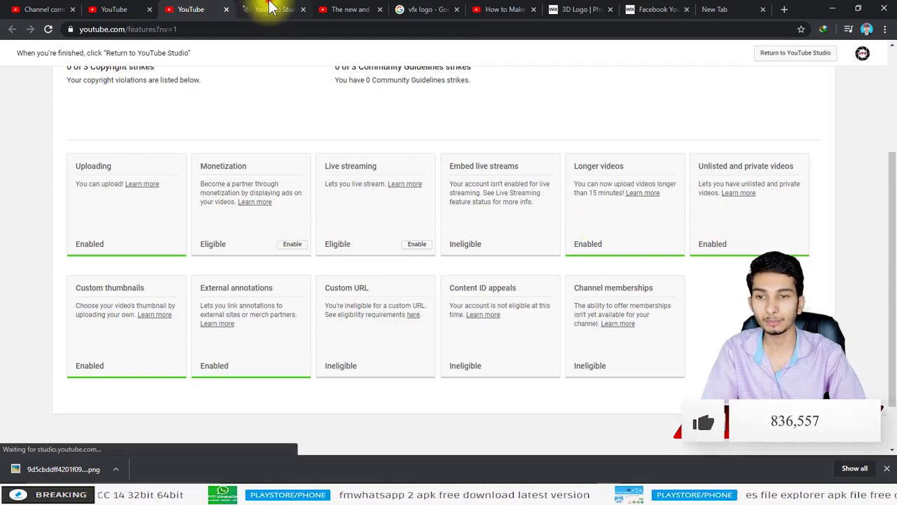
pyautogui.click(270, 9)
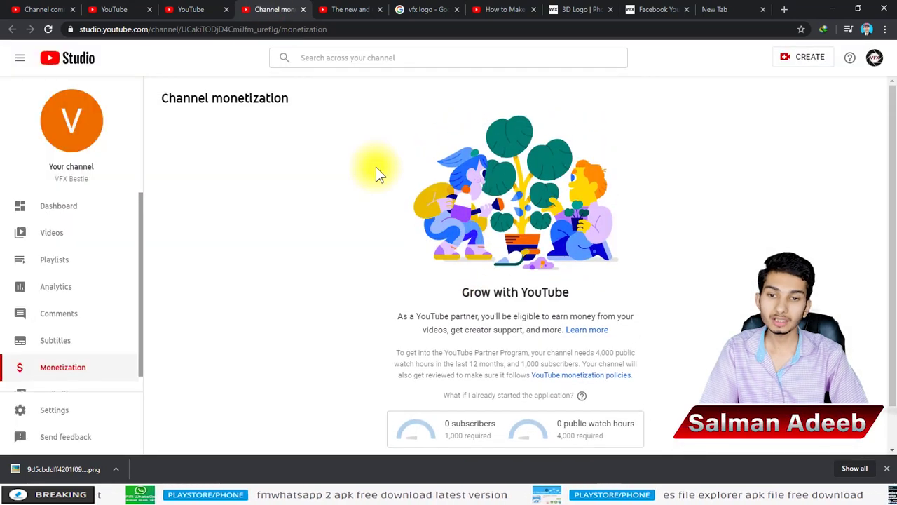
pyautogui.scroll(-1, 506, 252)
pyautogui.moveTo(447, 389); pyautogui.dragTo(497, 386)
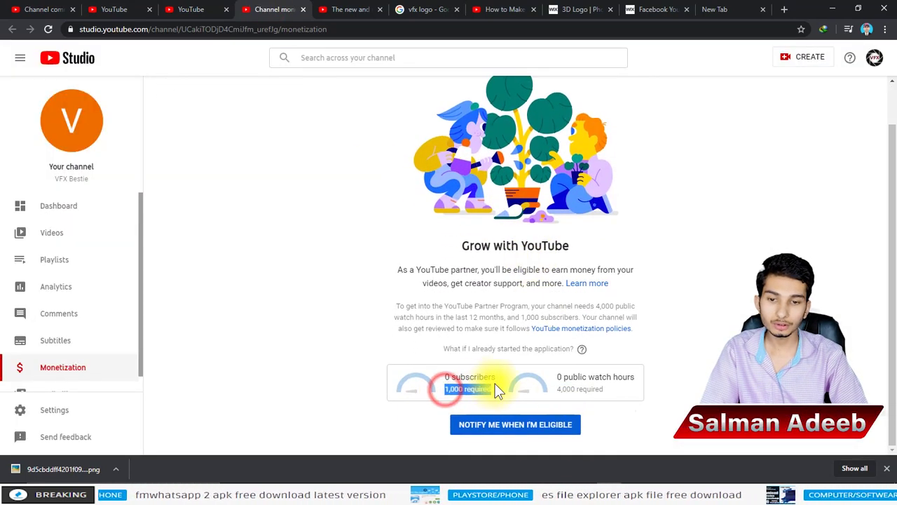
pyautogui.moveTo(562, 389); pyautogui.dragTo(615, 395)
pyautogui.click(581, 388)
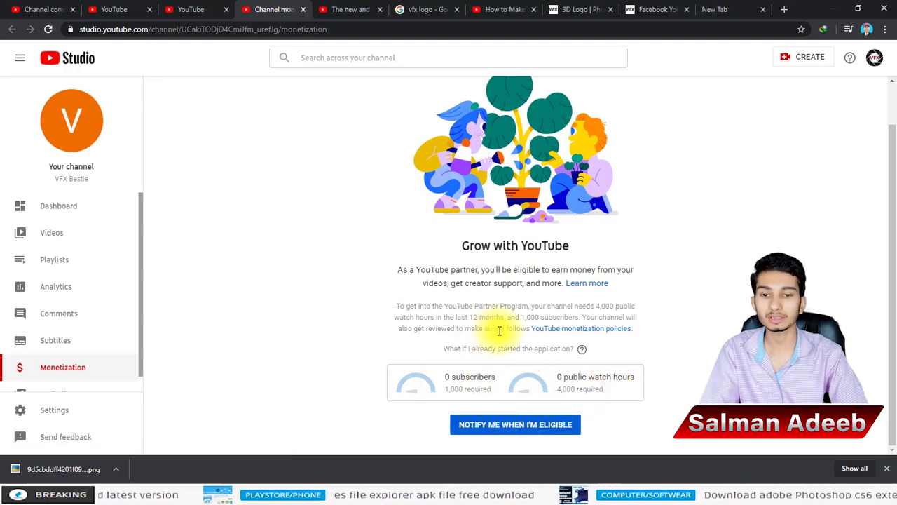
pyautogui.moveTo(400, 240); pyautogui.dragTo(629, 421)
pyautogui.click(728, 337)
# Enable live streaming, note its 24-hour activation wait, and open the Custom URL requirements.
pyautogui.click(186, 9)
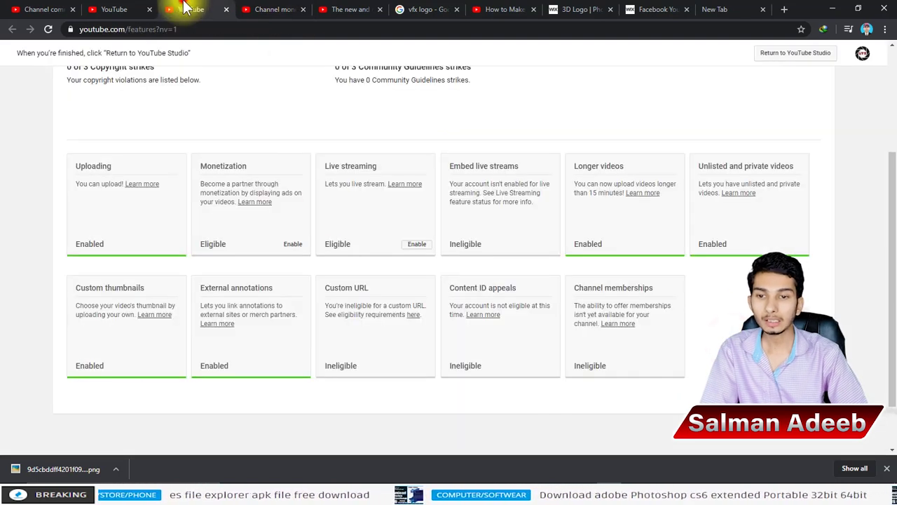
pyautogui.click(421, 246)
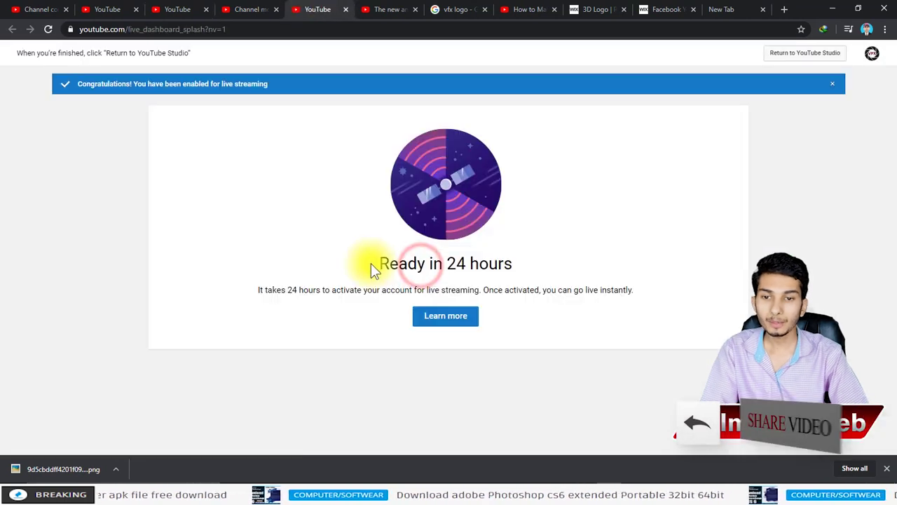
pyautogui.moveTo(371, 263); pyautogui.dragTo(522, 251)
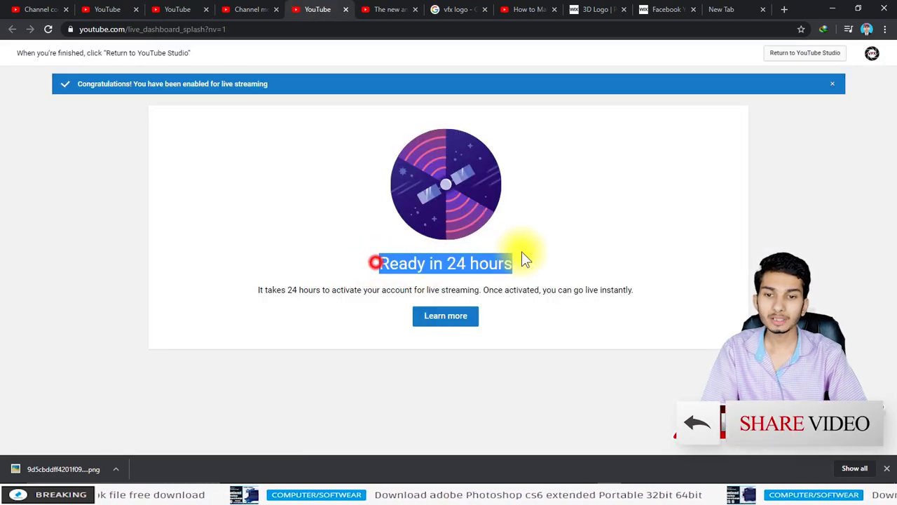
pyautogui.click(446, 264)
pyautogui.moveTo(448, 263); pyautogui.dragTo(529, 256)
pyautogui.click(450, 262)
pyautogui.click(175, 9)
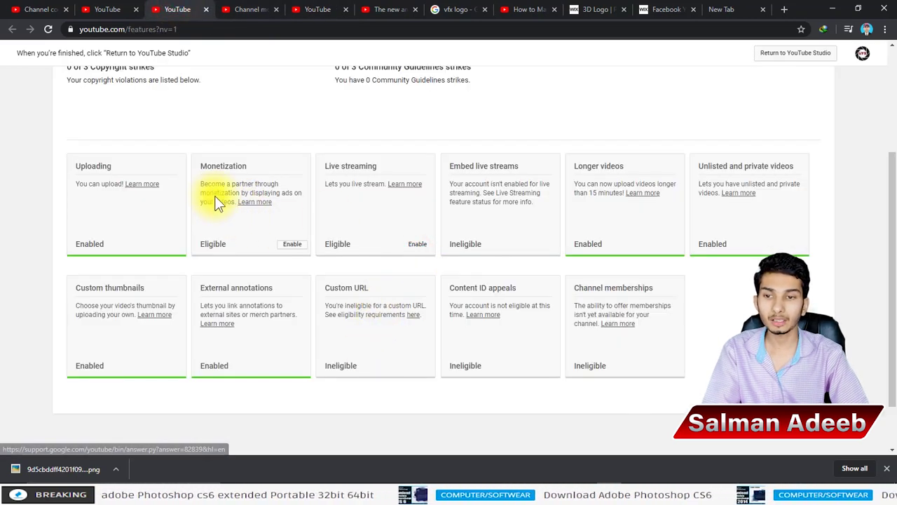
pyautogui.click(412, 322)
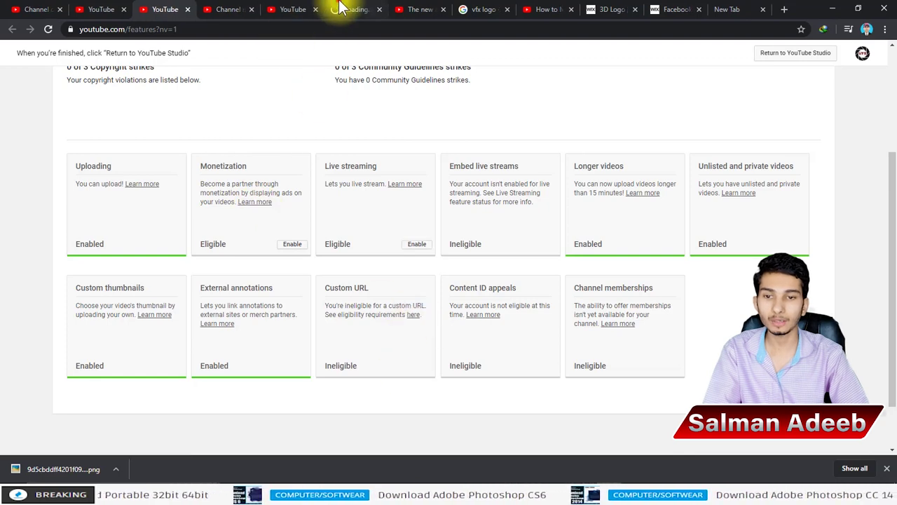
# Read the custom URL help article, then select the address on 'The new and improved YouTube Studio' tab.
pyautogui.click(349, 10)
pyautogui.scroll(-2, 323, 214)
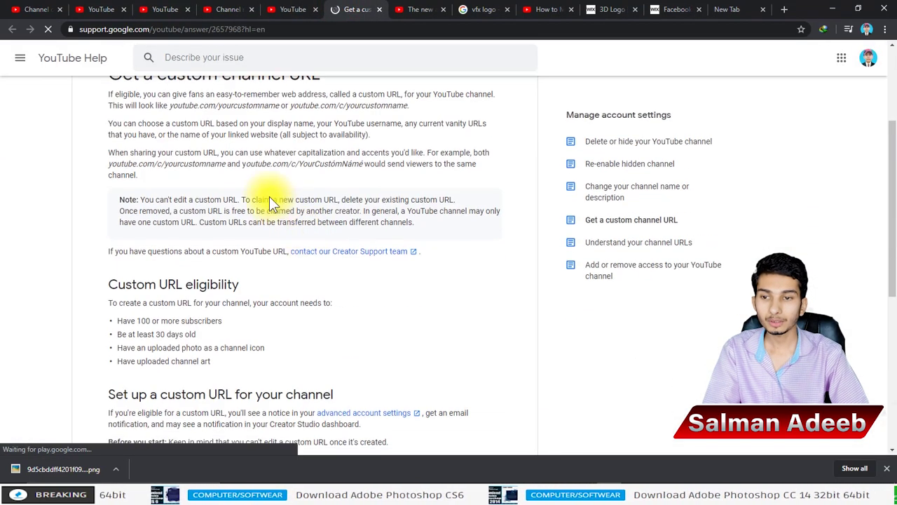
pyautogui.scroll(2, 276, 206)
pyautogui.moveTo(115, 221); pyautogui.dragTo(137, 343)
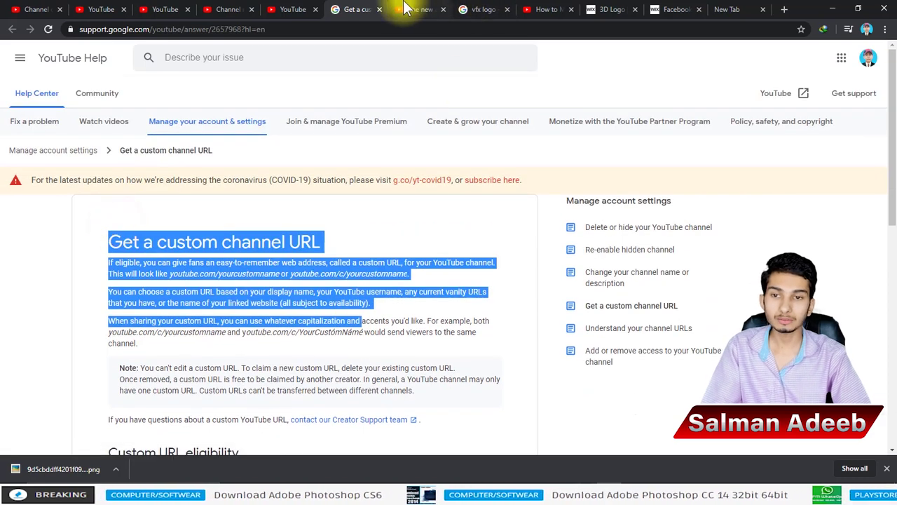
pyautogui.click(412, 9)
pyautogui.click(370, 29)
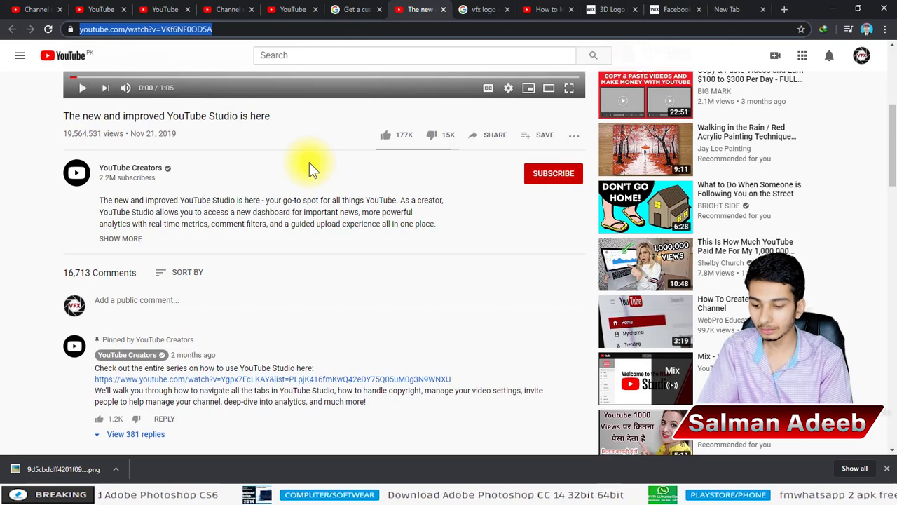
# Load another creator's channel by its custom URL and view its About page, which lists location Pakistan.
pyautogui.write('you')
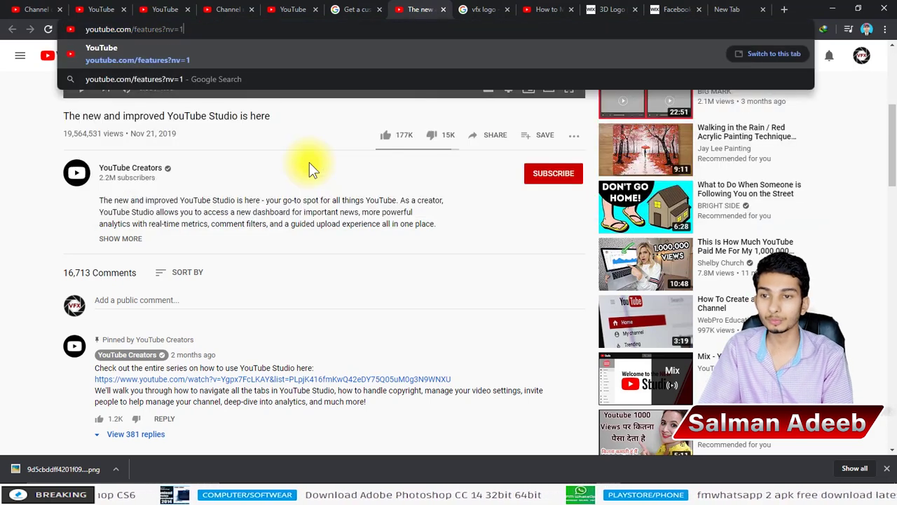
pyautogui.press('BackSpace')
pyautogui.press('BackSpace')
pyautogui.press('BackSpace')
pyautogui.press('BackSpace')
pyautogui.press('BackSpace')
pyautogui.press('BackSpace')
pyautogui.press('BackSpace')
pyautogui.press('BackSpace')
pyautogui.press('BackSpace')
pyautogui.press('BackSpace')
pyautogui.press('BackSpace')
pyautogui.press('BackSpace')
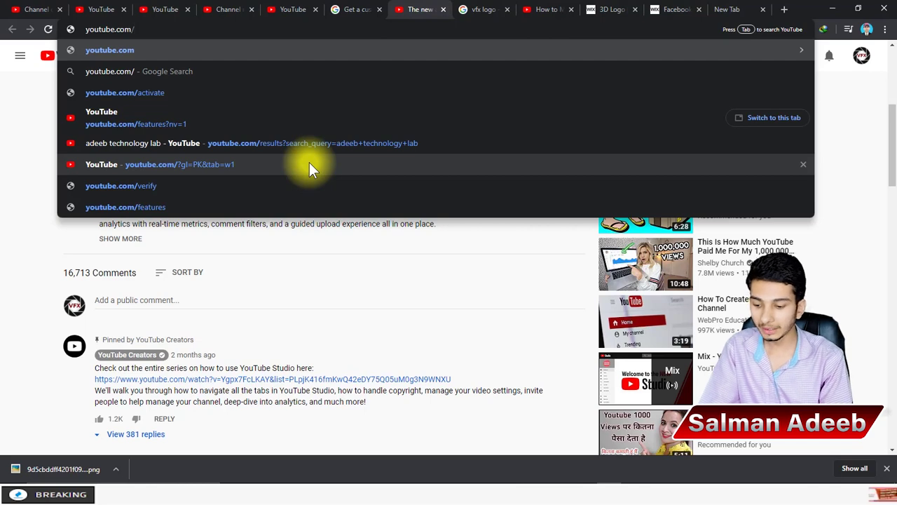
pyautogui.write('AdeebTechnologyLAb')
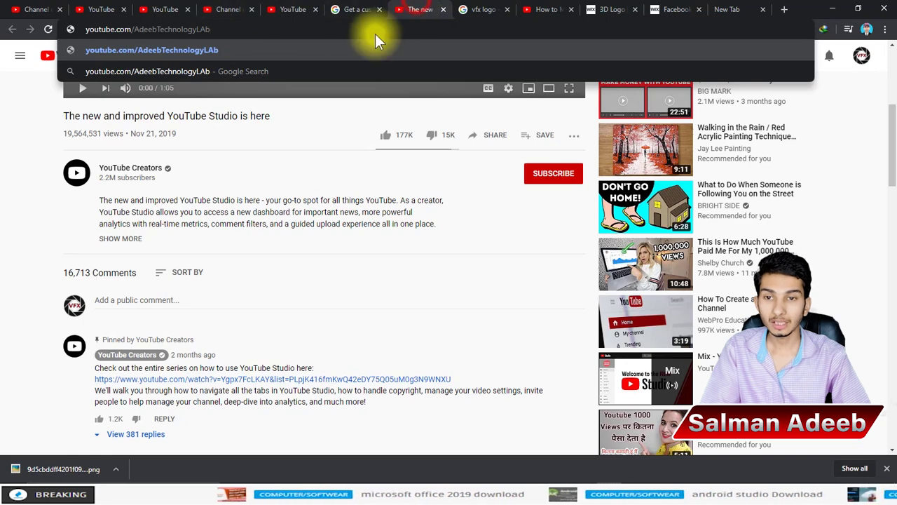
pyautogui.click(547, 10)
# Scroll the other channel's About page down to its Links list and look it over.
pyautogui.click(421, 9)
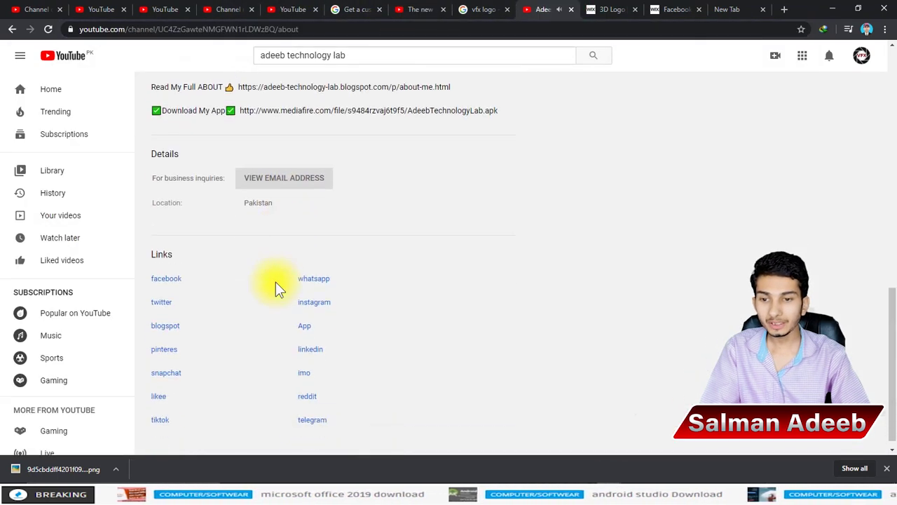
pyautogui.scroll(-1, 275, 282)
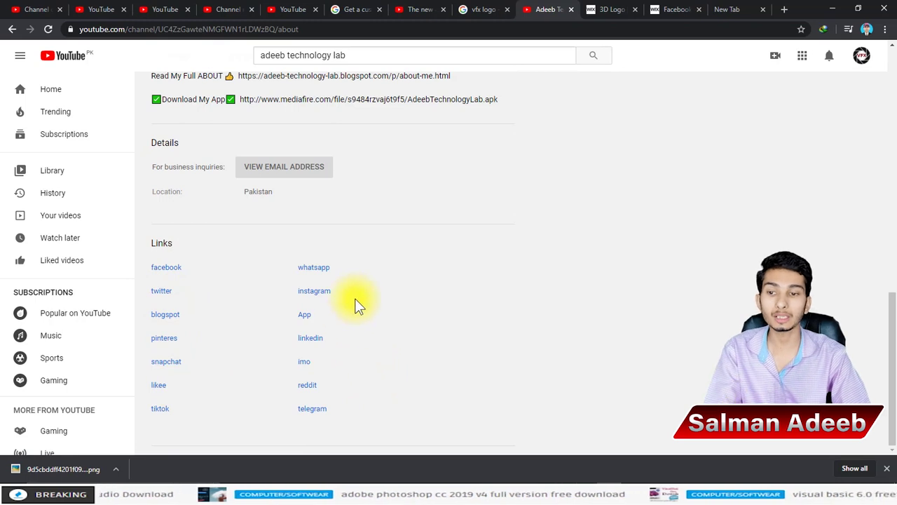
pyautogui.moveTo(150, 243); pyautogui.dragTo(195, 259)
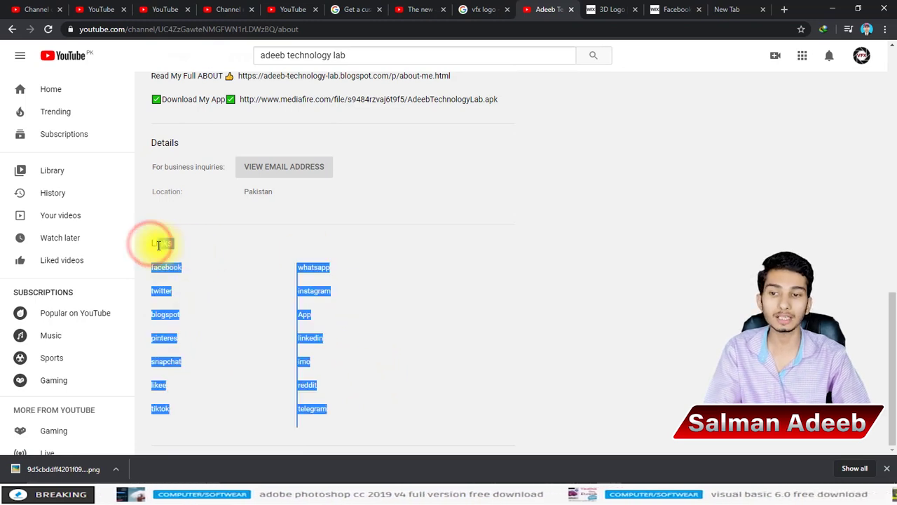
pyautogui.click(159, 245)
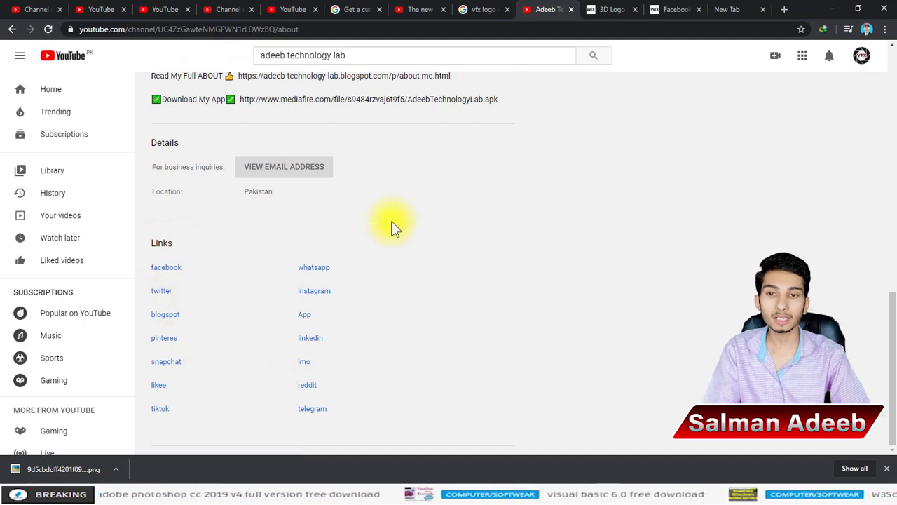
# Go back through the tabs to the VFX Bestie Studio Monetization page.
pyautogui.click(93, 10)
pyautogui.click(161, 9)
pyautogui.click(230, 9)
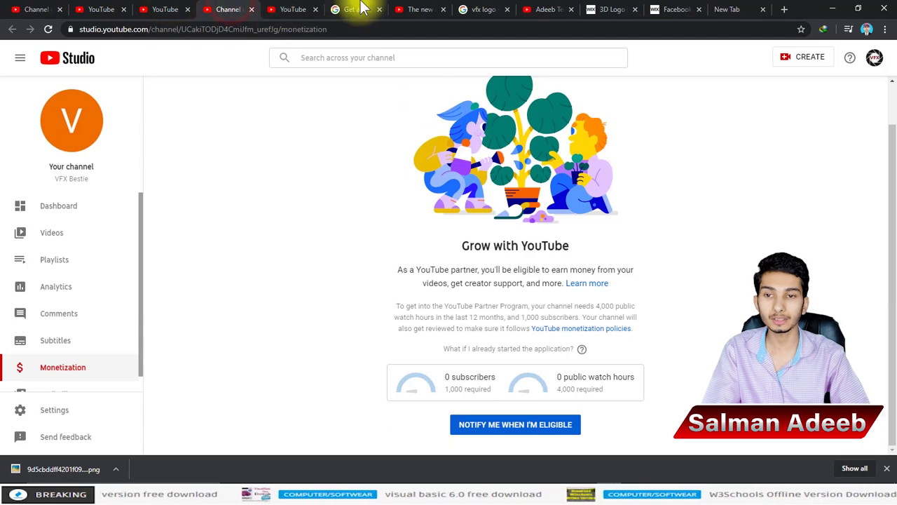
# Read the opening of the custom channel URL help article.
pyautogui.click(291, 8)
pyautogui.click(354, 9)
pyautogui.click(237, 258)
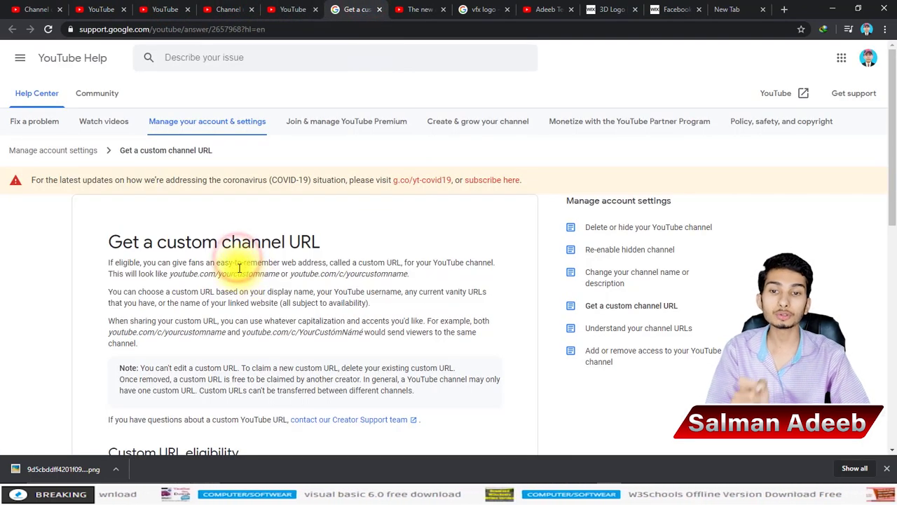
pyautogui.moveTo(111, 241); pyautogui.dragTo(351, 324)
pyautogui.click(351, 324)
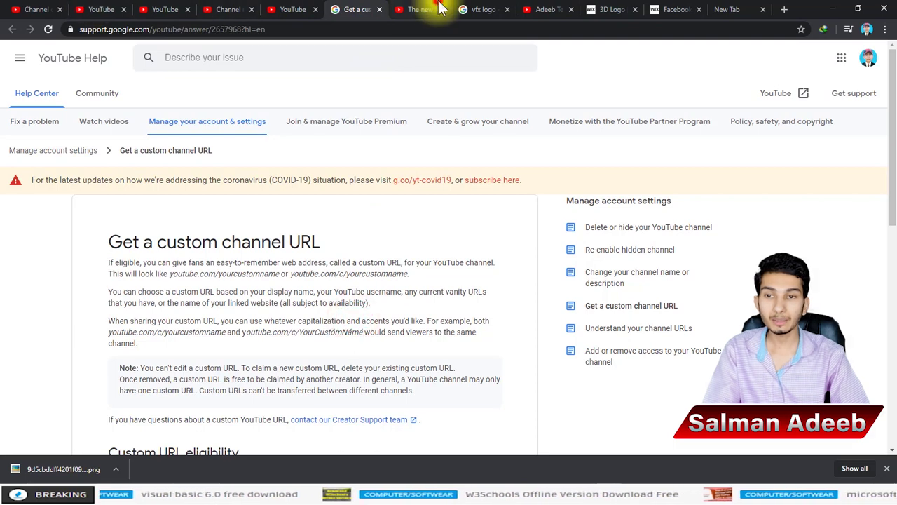
# Load the other creator's channel home page from its custom youtube.com address.
pyautogui.click(440, 9)
pyautogui.click(361, 29)
pyautogui.press('Return')
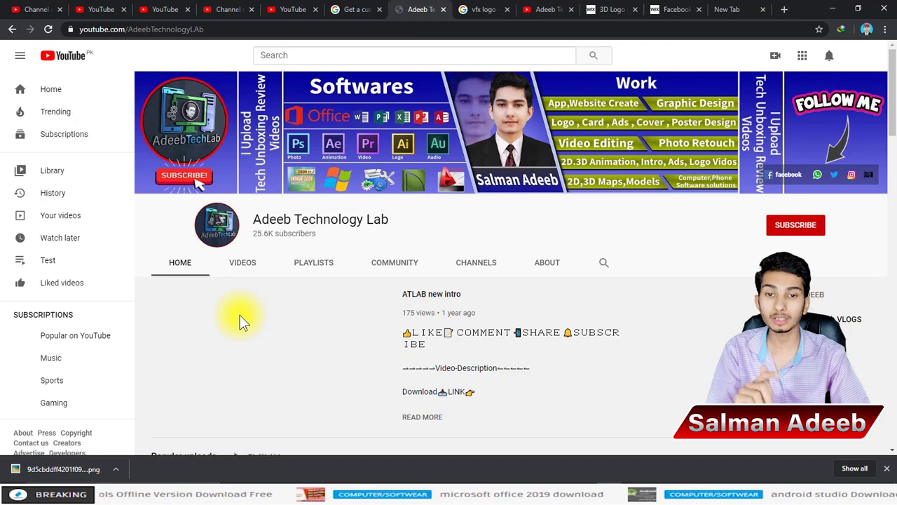
# Pause the other channel's featured video and return to the VFX Bestie account settings page.
pyautogui.click(171, 413)
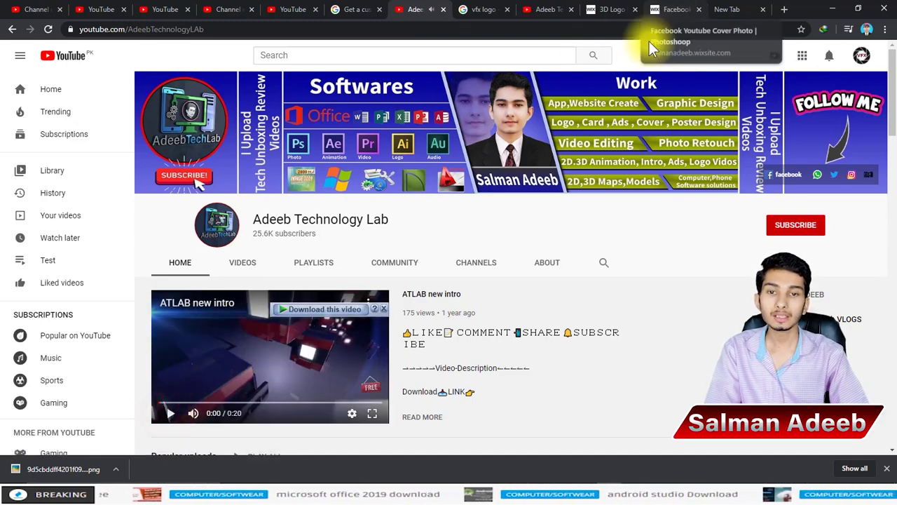
pyautogui.click(465, 52)
pyautogui.click(638, 60)
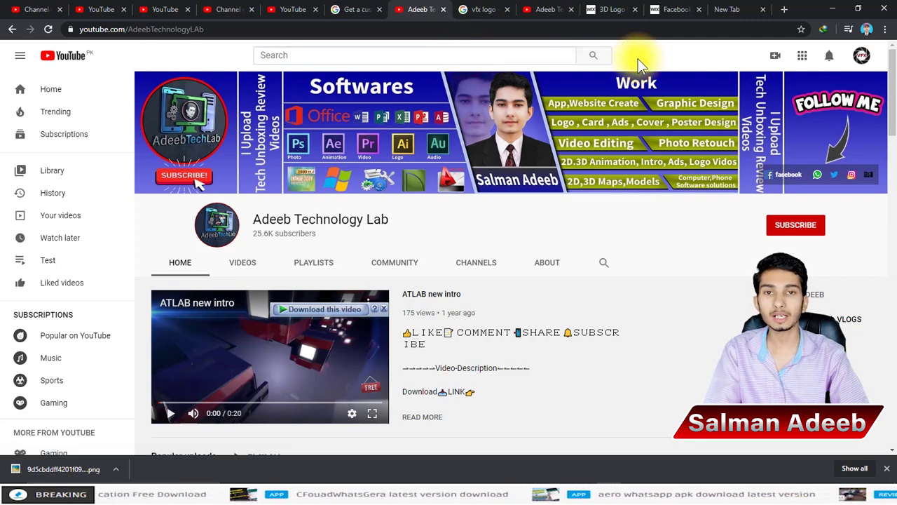
pyautogui.click(101, 9)
# Open Channel status and features and the account's channel list in new tabs from account settings.
pyautogui.scroll(-2, 417, 276)
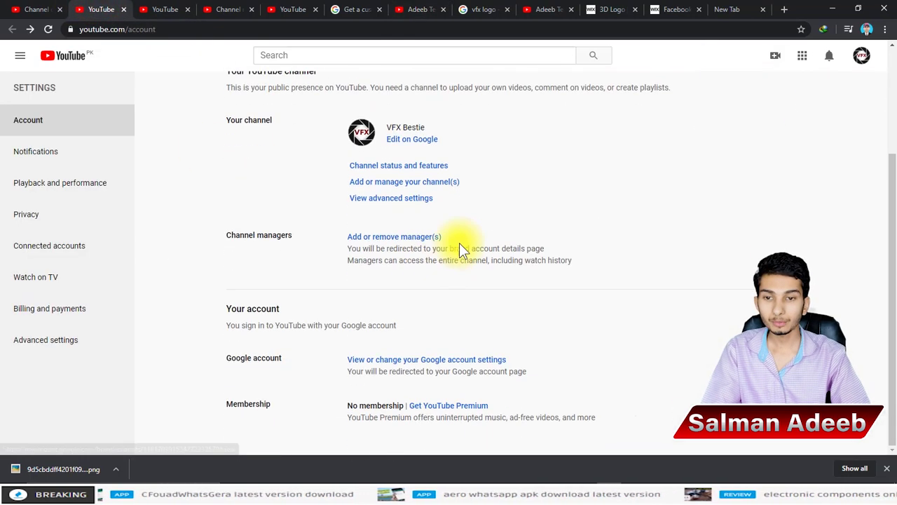
pyautogui.click(390, 168)
pyautogui.click(176, 8)
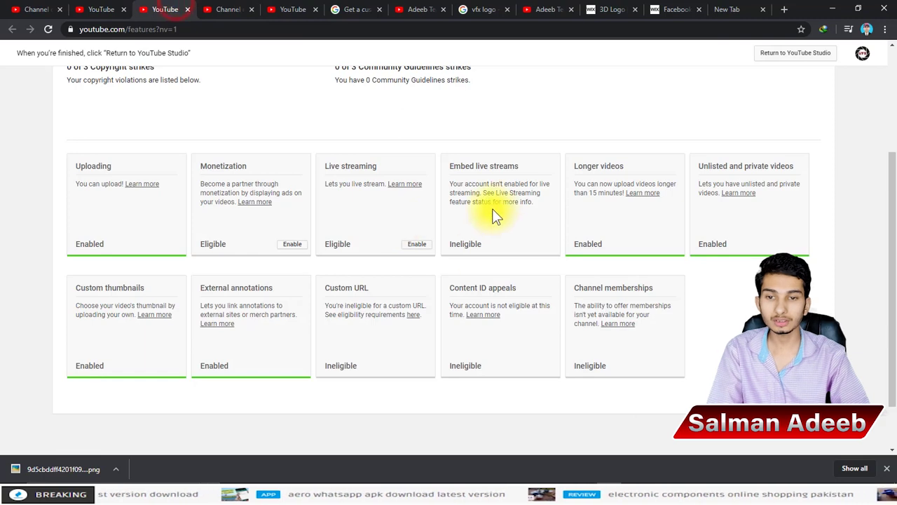
pyautogui.scroll(3, 449, 231)
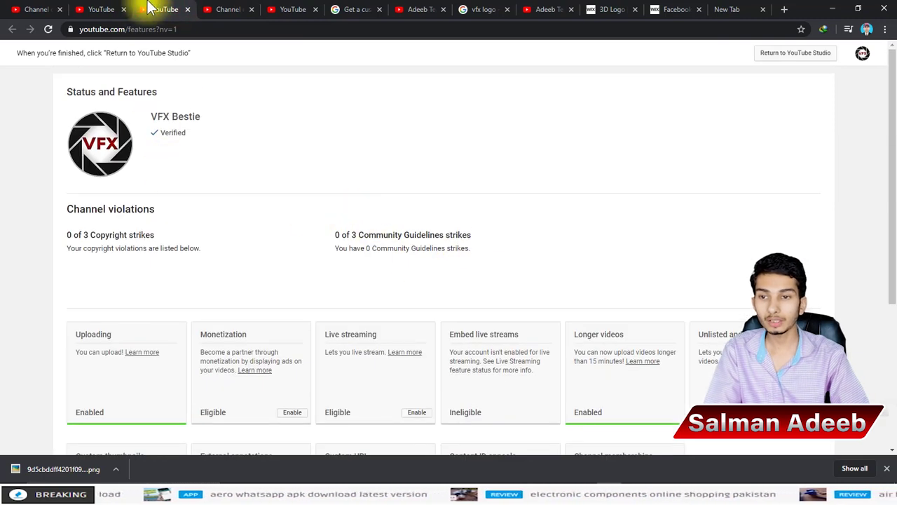
pyautogui.click(105, 8)
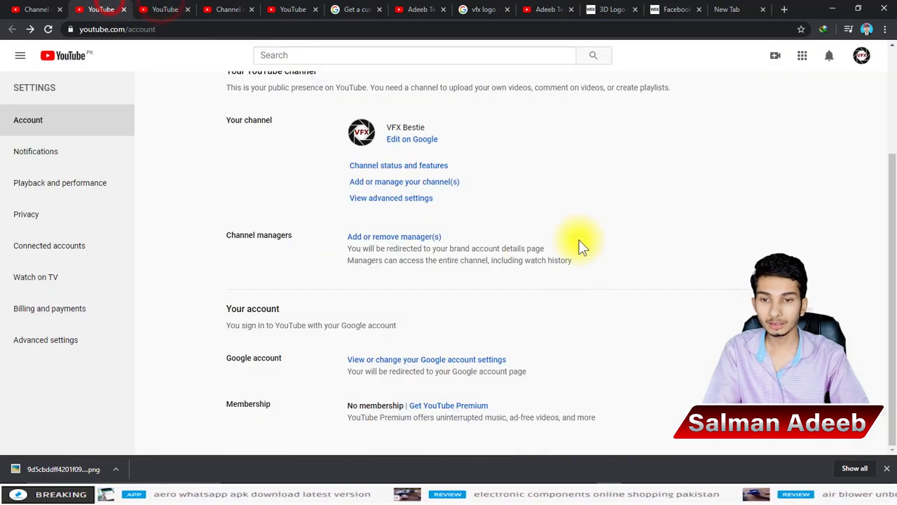
pyautogui.click(391, 183)
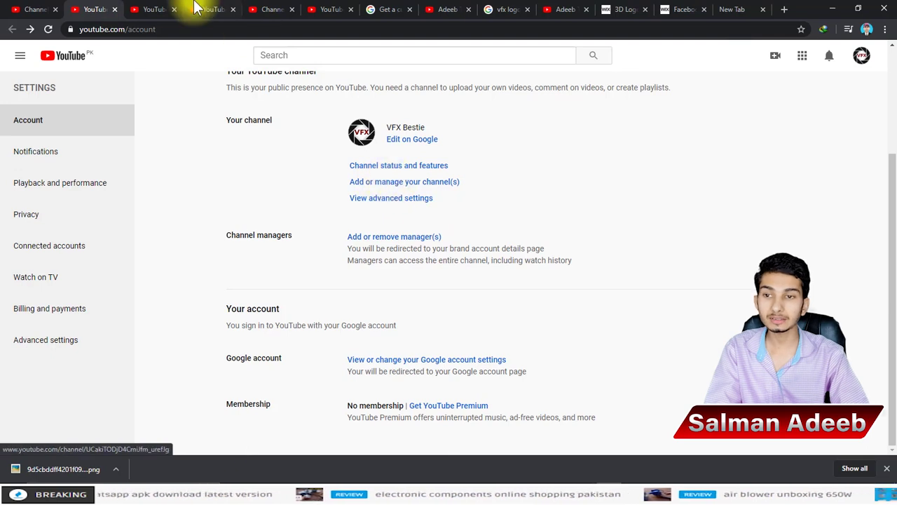
pyautogui.click(146, 9)
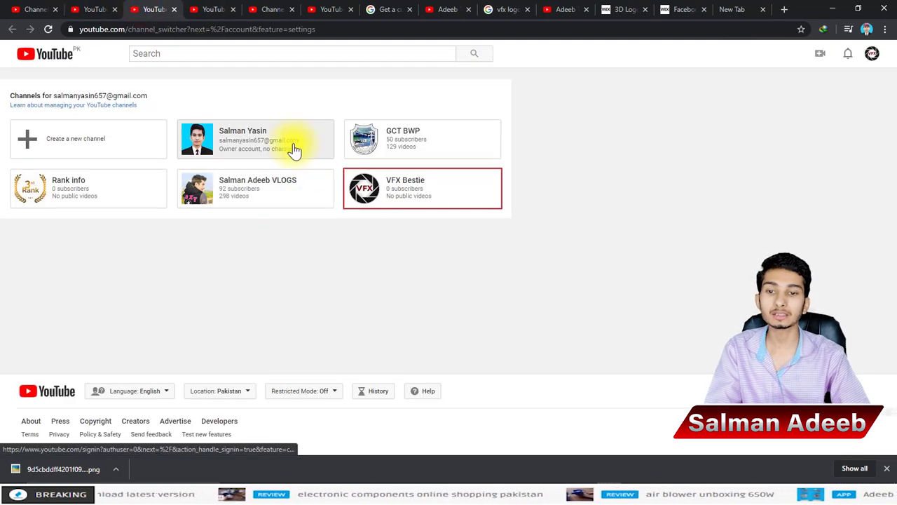
pyautogui.click(321, 315)
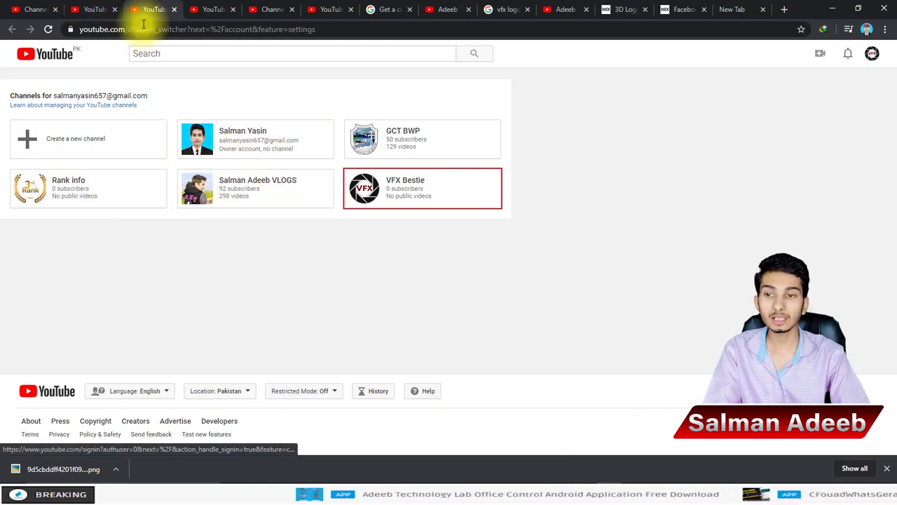
pyautogui.click(97, 9)
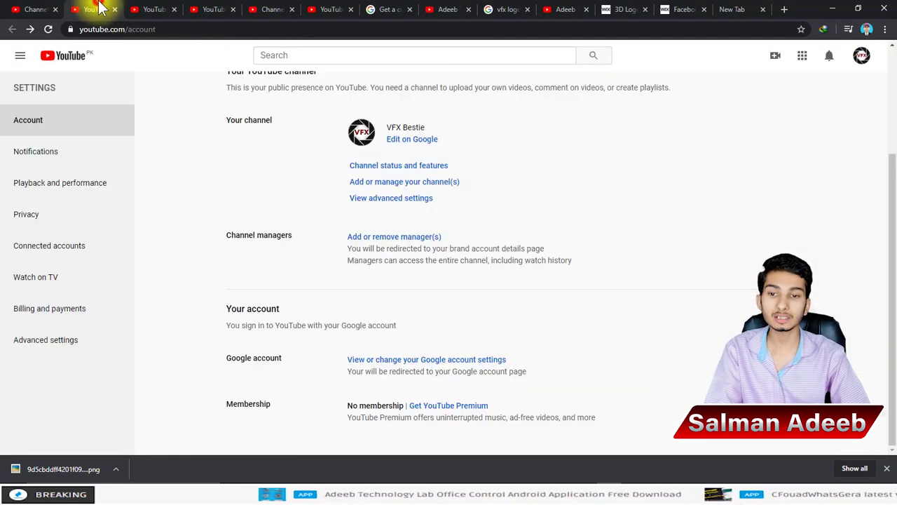
# Open the channel managers page in a new tab and go to the brand account's Manage Permissions.
pyautogui.middleClick(378, 242)
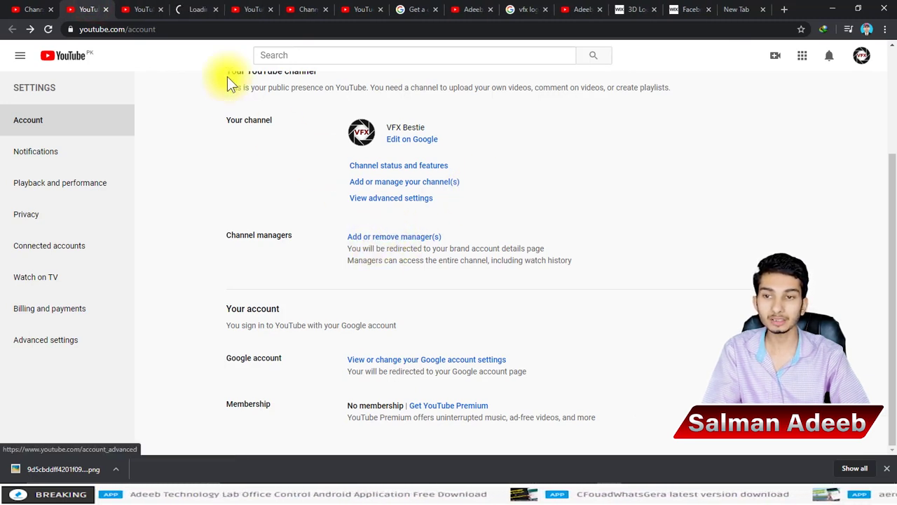
pyautogui.click(196, 9)
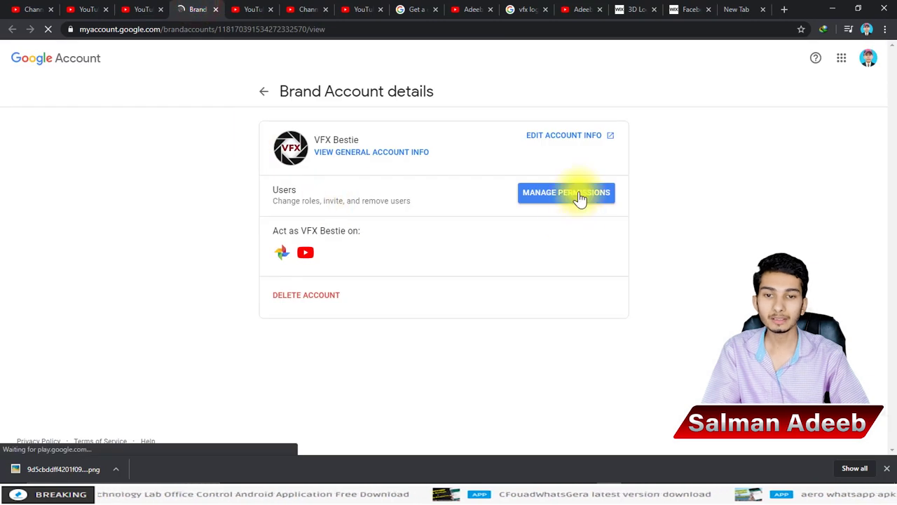
pyautogui.click(576, 196)
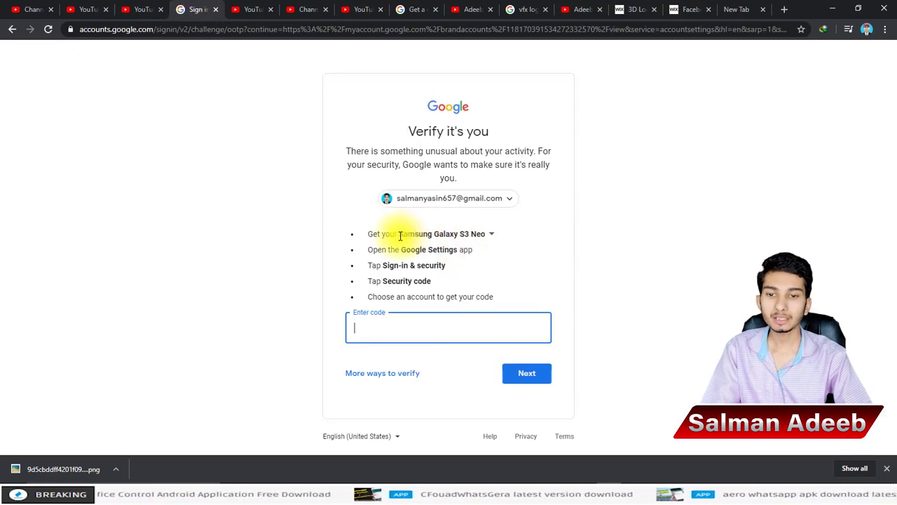
# Check which phone receives the 'Verify it's you' code, then return to YouTube account settings.
pyautogui.moveTo(399, 236); pyautogui.dragTo(489, 233)
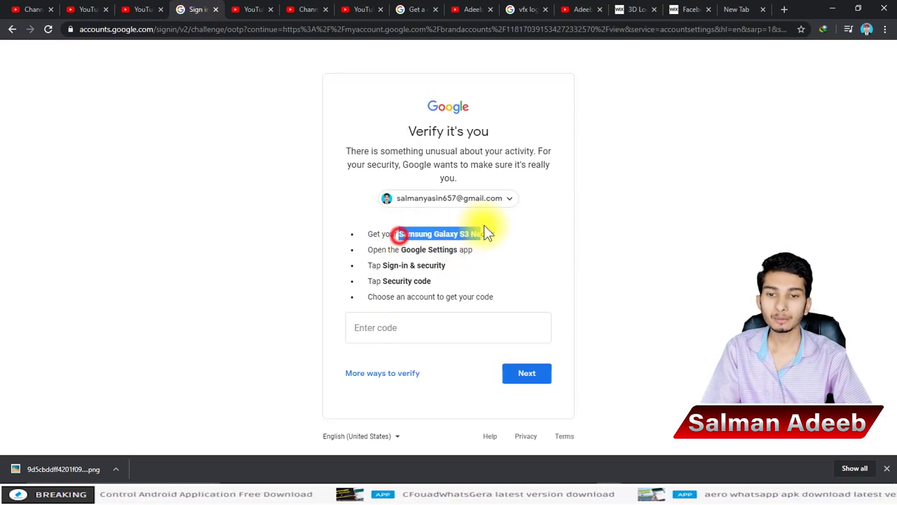
pyautogui.click(539, 260)
pyautogui.moveTo(399, 234); pyautogui.dragTo(481, 235)
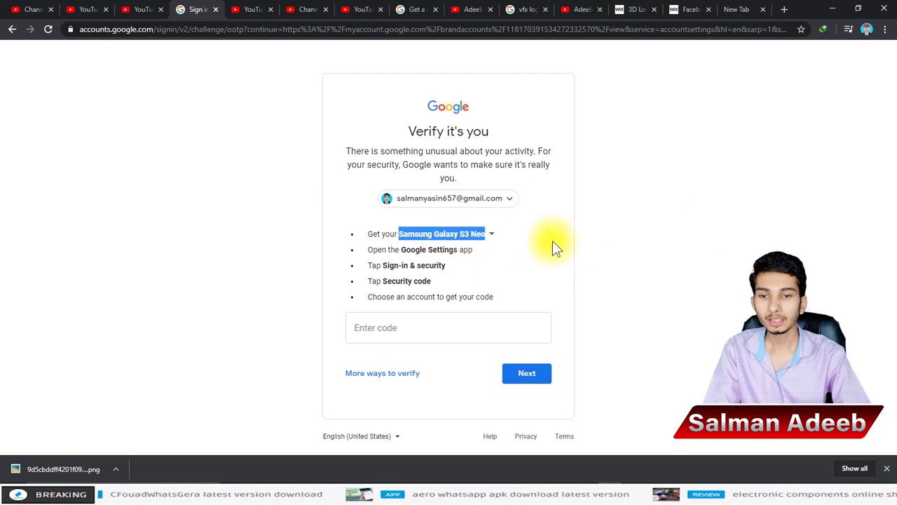
pyautogui.click(405, 235)
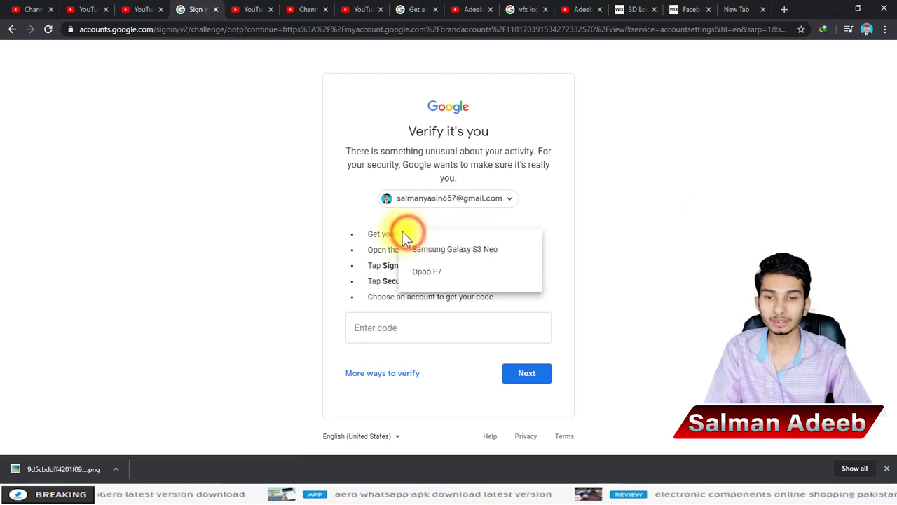
pyautogui.click(629, 252)
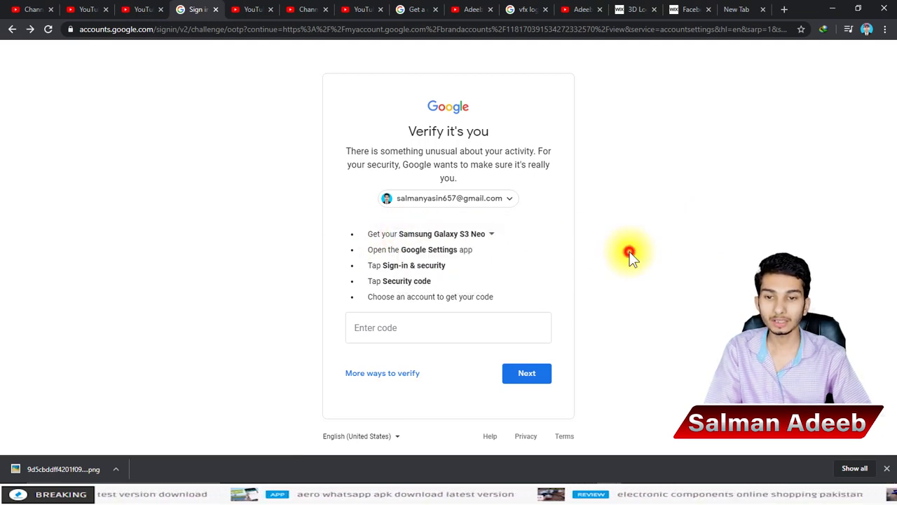
pyautogui.moveTo(433, 244); pyautogui.dragTo(481, 246)
pyautogui.click(419, 231)
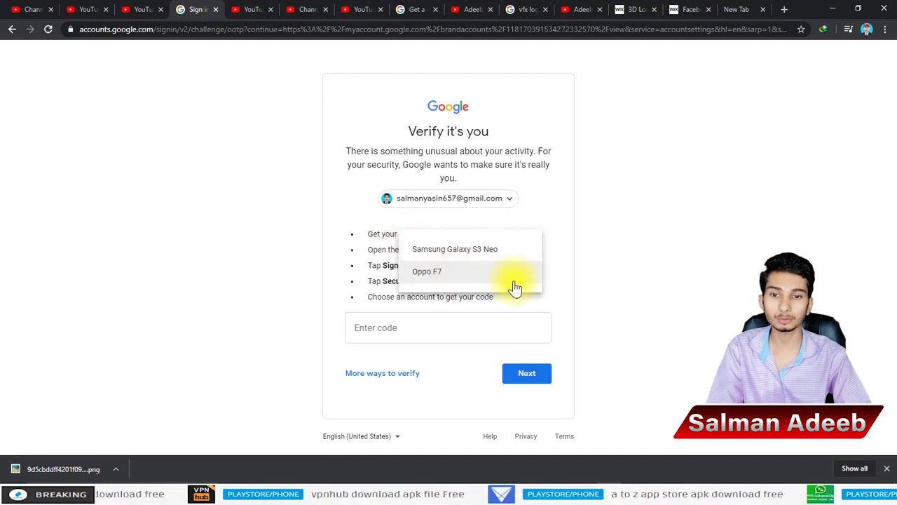
pyautogui.click(609, 274)
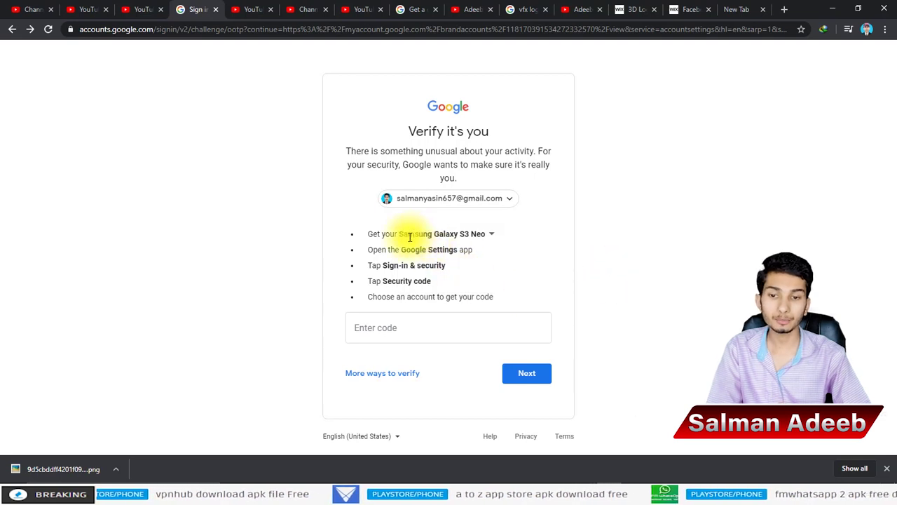
pyautogui.click(434, 322)
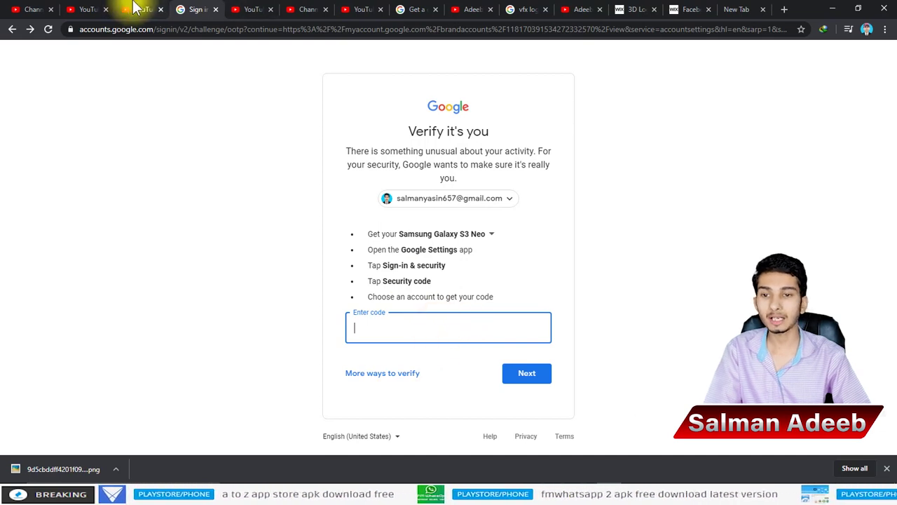
pyautogui.click(133, 9)
pyautogui.click(82, 8)
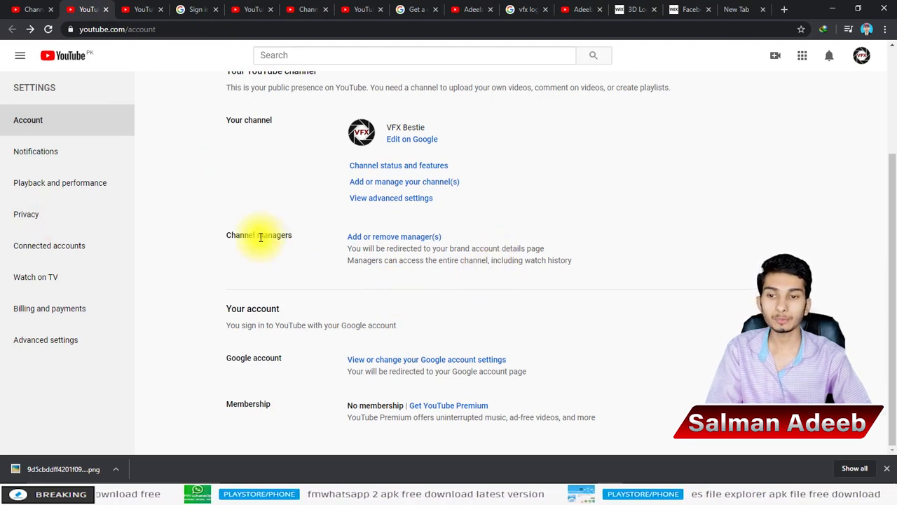
# Read the channel managers section on the YouTube account settings page.
pyautogui.moveTo(277, 237); pyautogui.dragTo(309, 236)
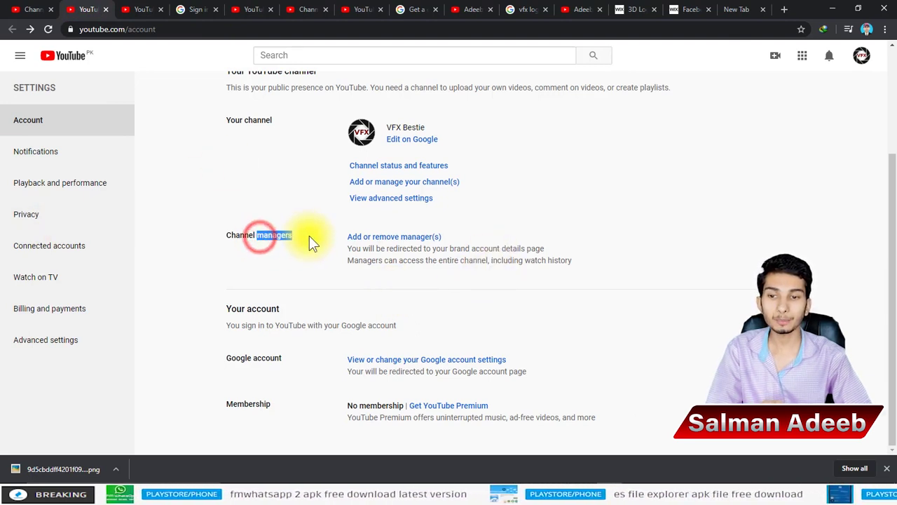
pyautogui.click(272, 234)
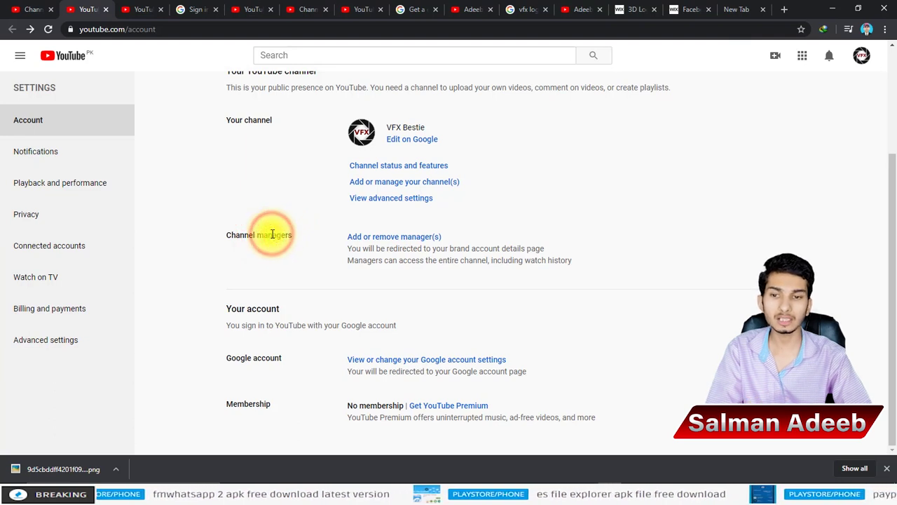
pyautogui.moveTo(260, 236); pyautogui.dragTo(303, 236)
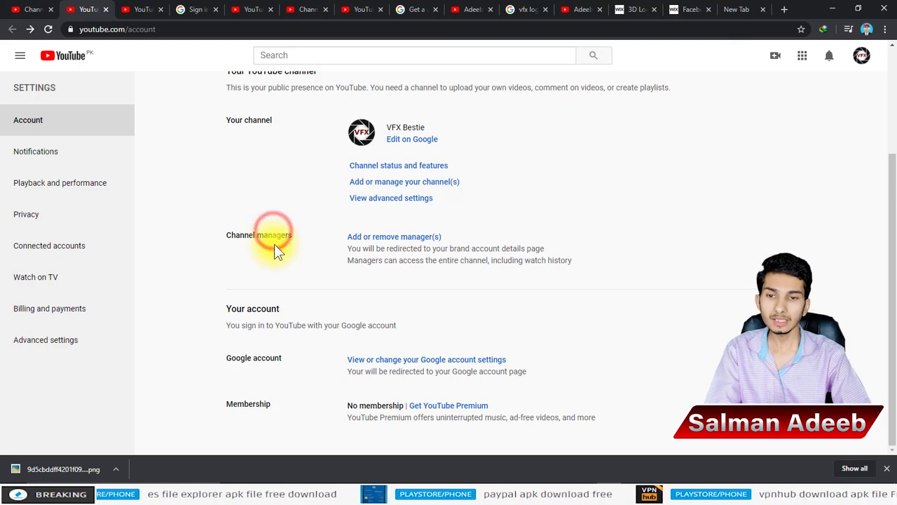
pyautogui.scroll(3, 274, 244)
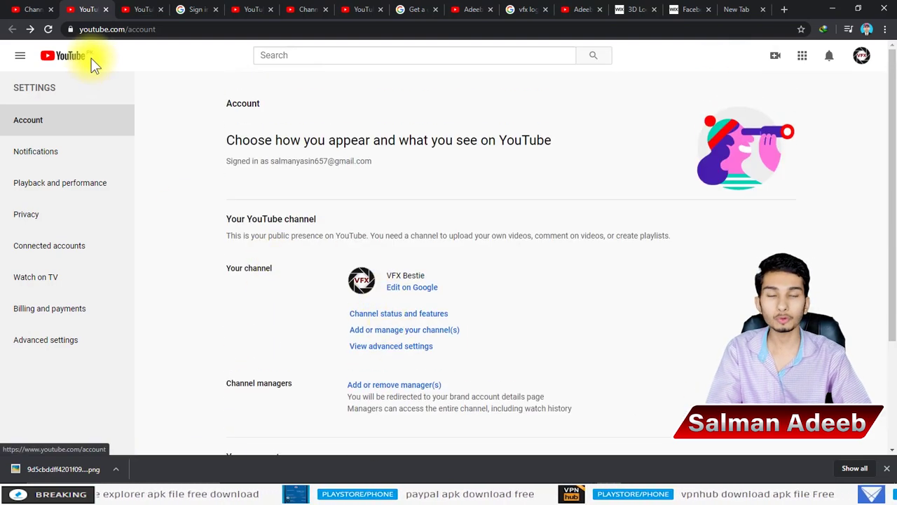
pyautogui.scroll(-2, 460, 313)
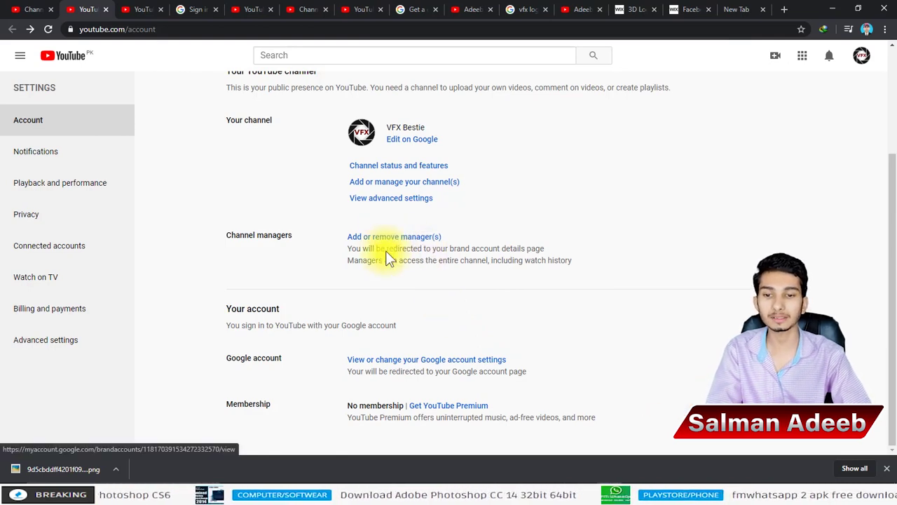
pyautogui.scroll(2, 357, 256)
pyautogui.scroll(-2, 397, 321)
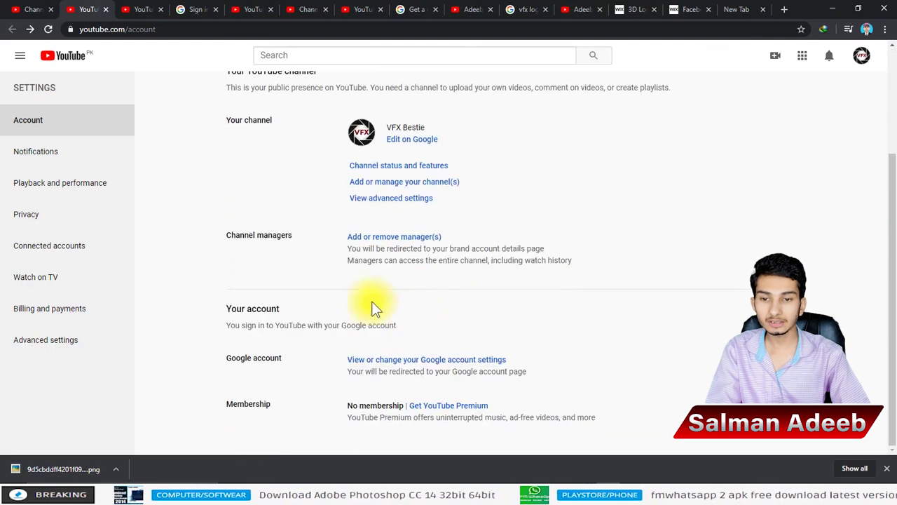
# Browse the Notifications, Playback and performance, Connected accounts, Watch on TV and Advanced settings pages.
pyautogui.click(61, 151)
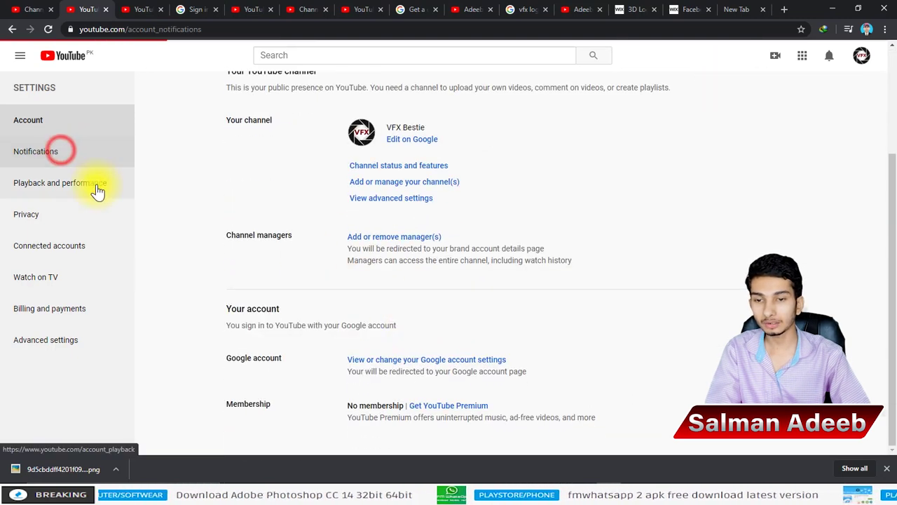
pyautogui.scroll(-4, 344, 211)
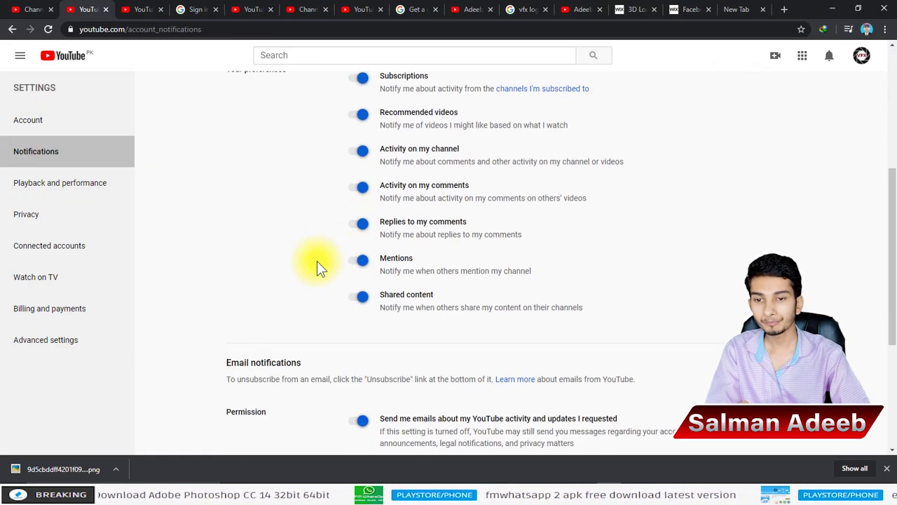
pyautogui.scroll(-2, 284, 325)
pyautogui.scroll(6, 277, 316)
pyautogui.click(28, 182)
pyautogui.click(49, 245)
pyautogui.click(35, 276)
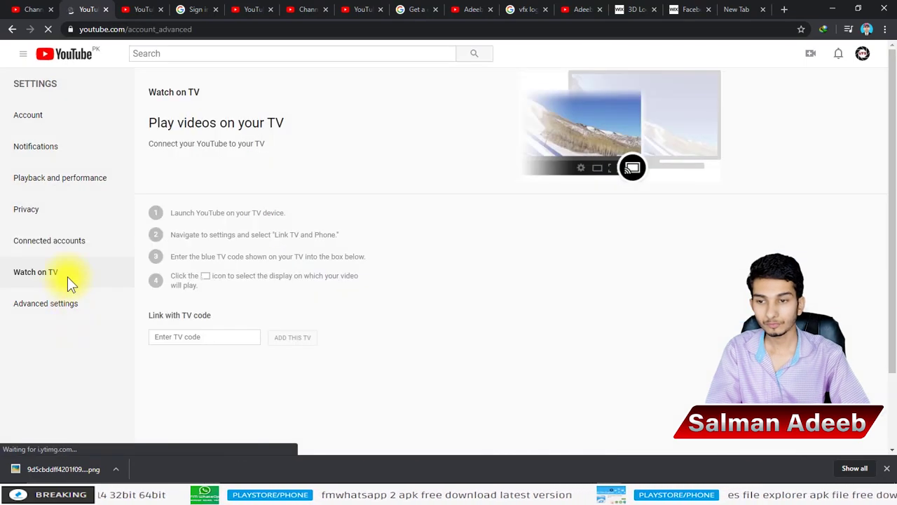
pyautogui.click(46, 340)
pyautogui.scroll(-2, 297, 331)
pyautogui.scroll(1, 301, 344)
pyautogui.scroll(-2, 301, 350)
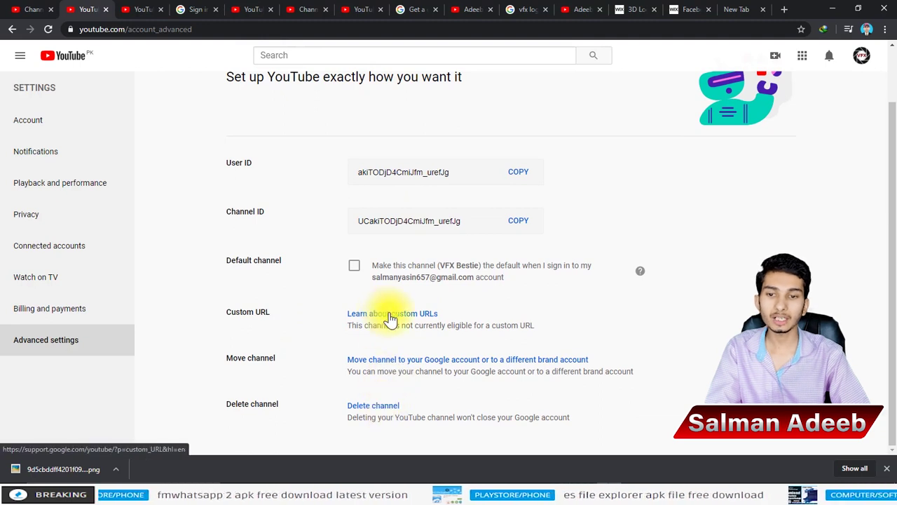
pyautogui.scroll(2, 403, 205)
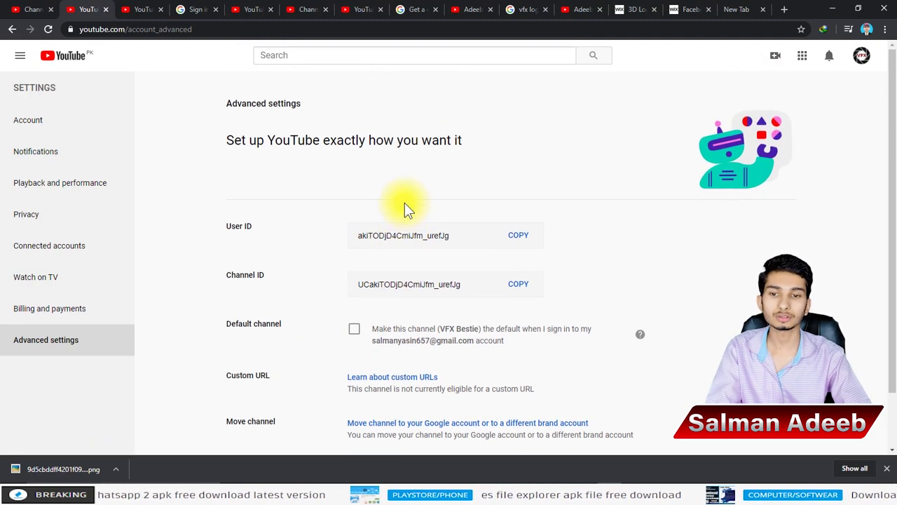
pyautogui.scroll(-2, 405, 216)
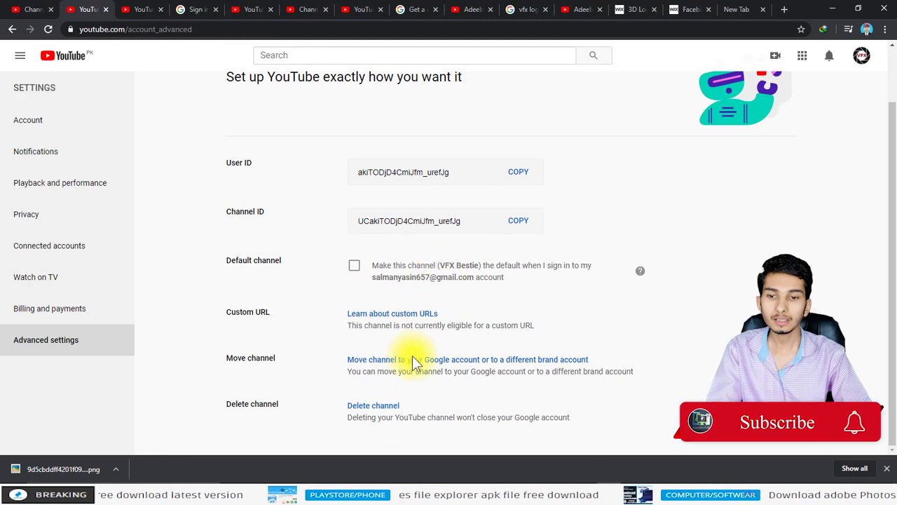
pyautogui.click(32, 9)
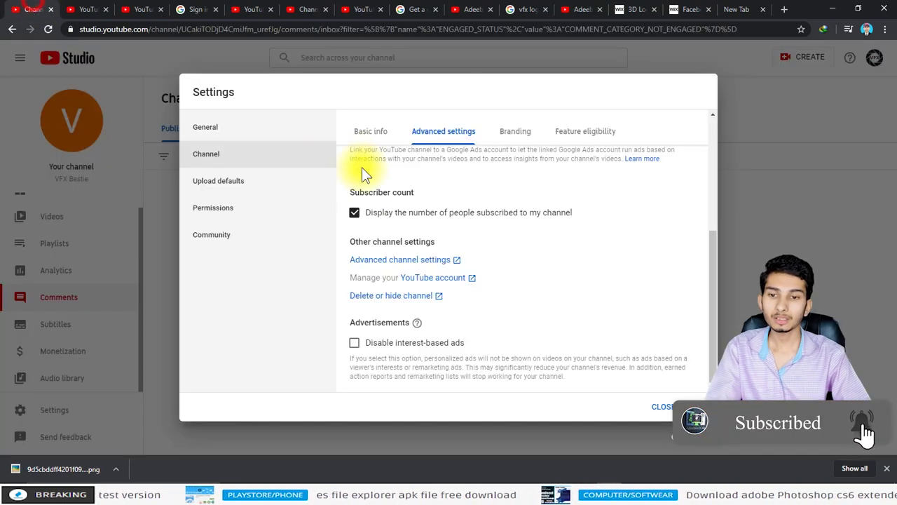
# Close Studio's Settings dialog and check the Comments page, which shows no unresponded comments.
pyautogui.click(662, 407)
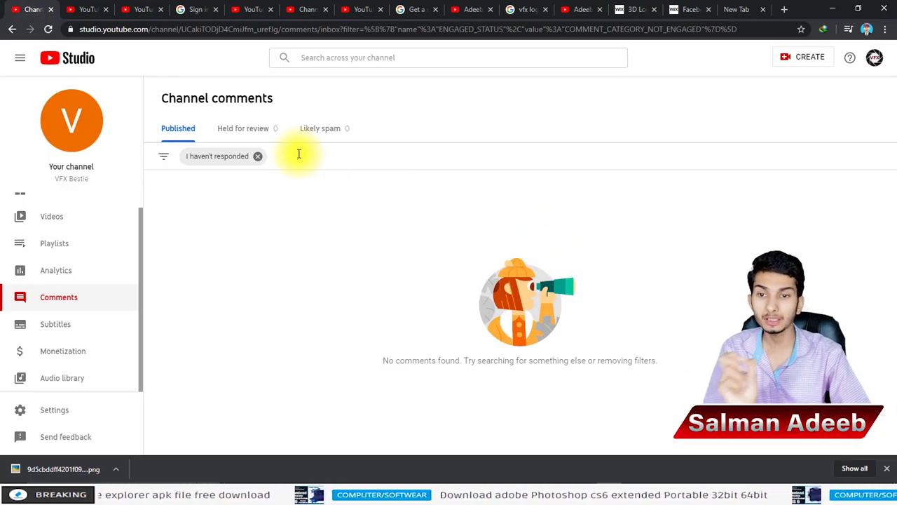
pyautogui.click(386, 161)
pyautogui.click(575, 227)
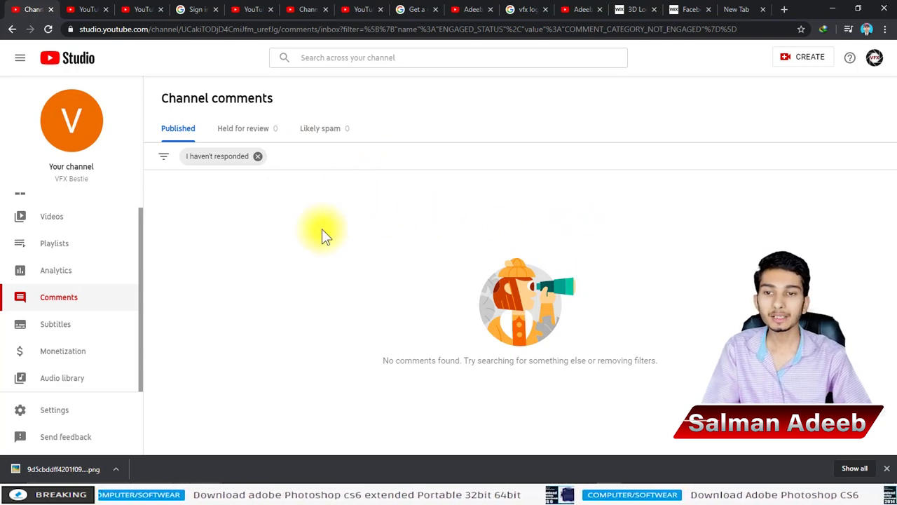
pyautogui.click(395, 249)
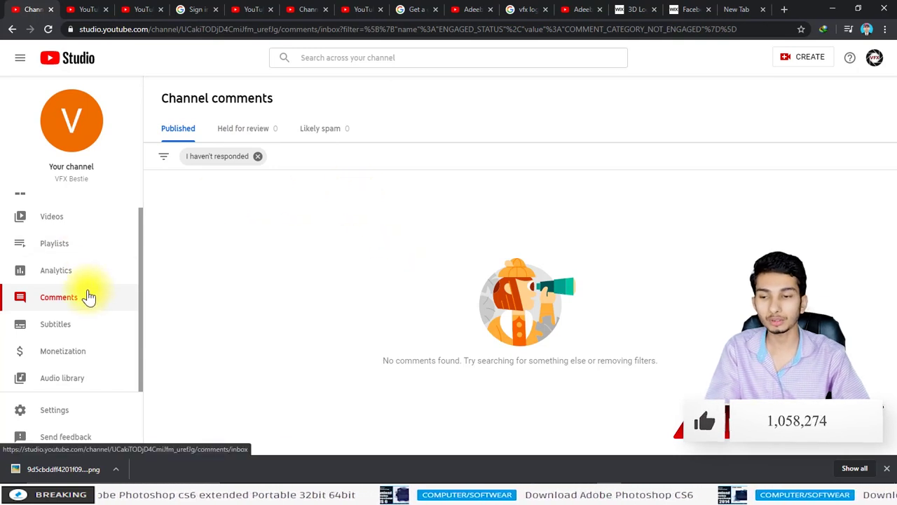
pyautogui.scroll(1, 88, 296)
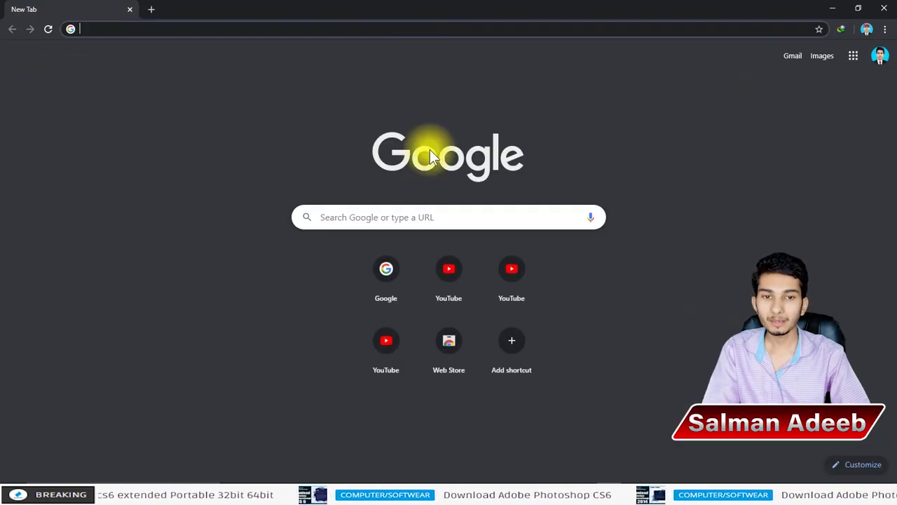
# From the YouTube home page, choose Create > Upload video to bring up the Upload videos dialog.
pyautogui.click(851, 58)
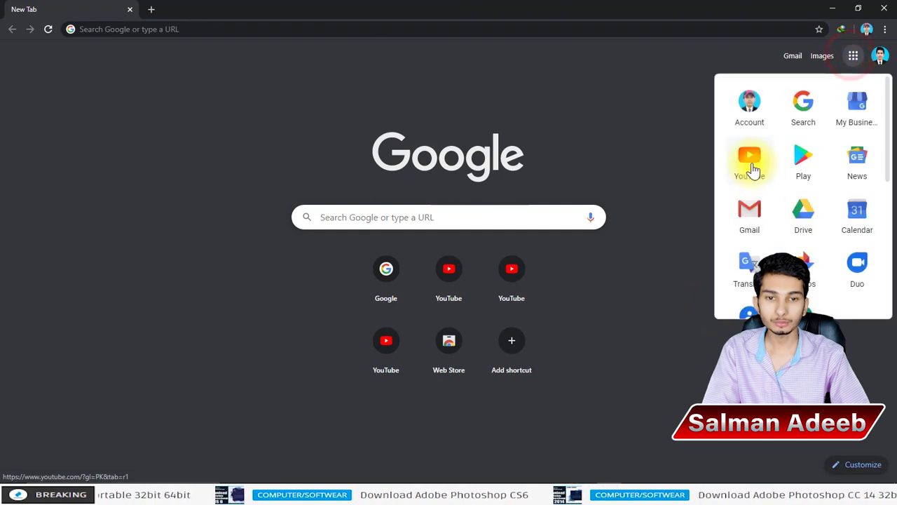
pyautogui.click(751, 161)
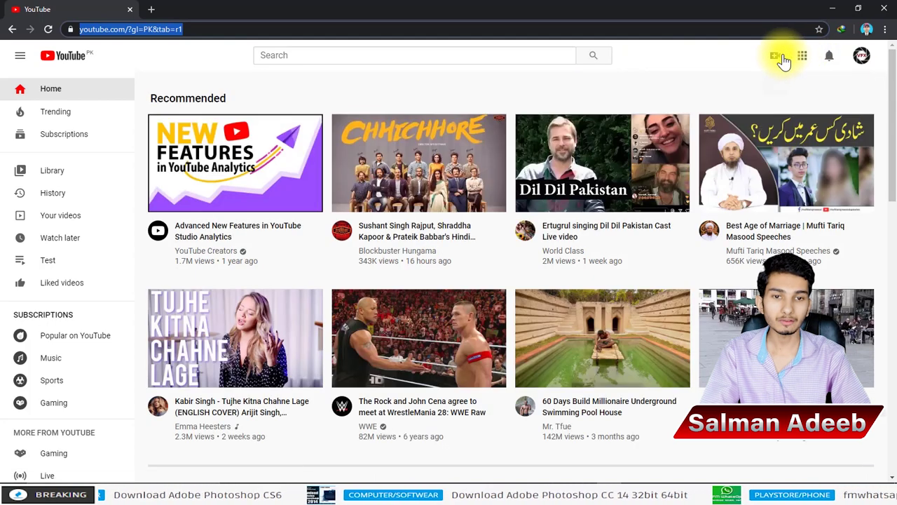
pyautogui.click(776, 56)
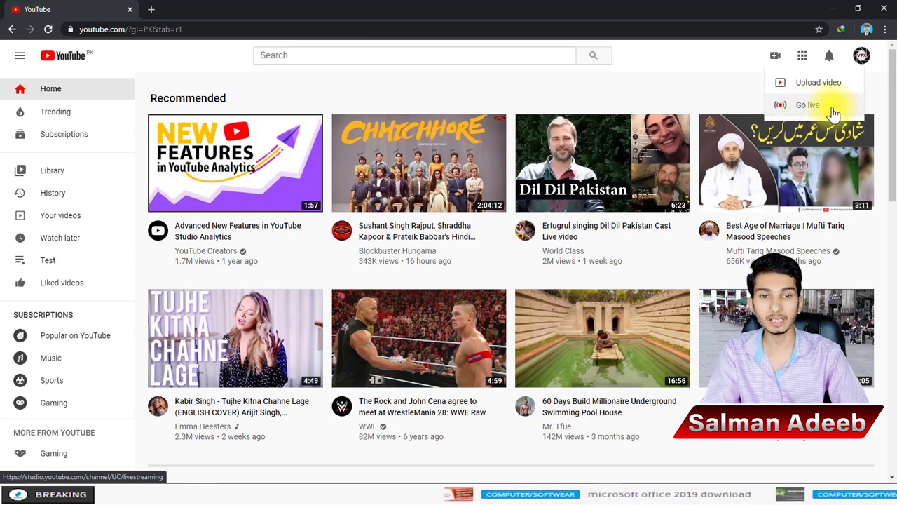
pyautogui.click(819, 83)
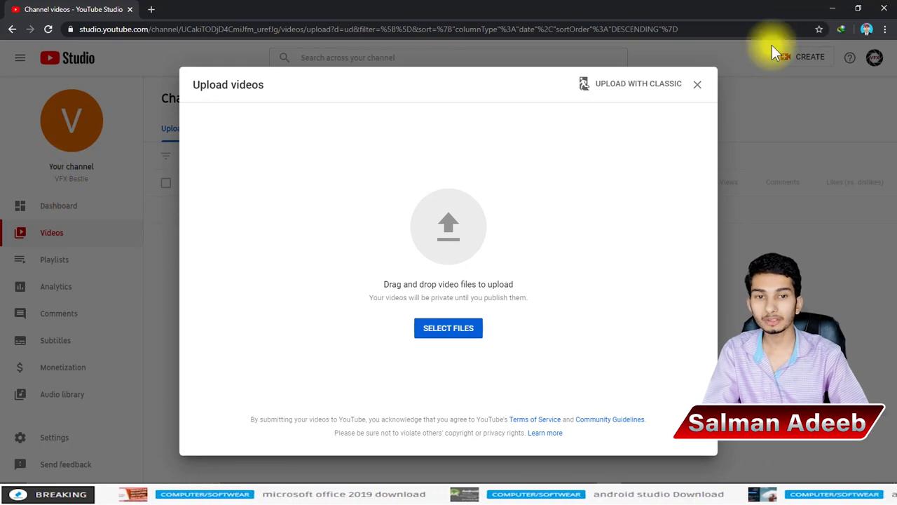
# Locate the finel video file on the desktop.
pyautogui.click(828, 9)
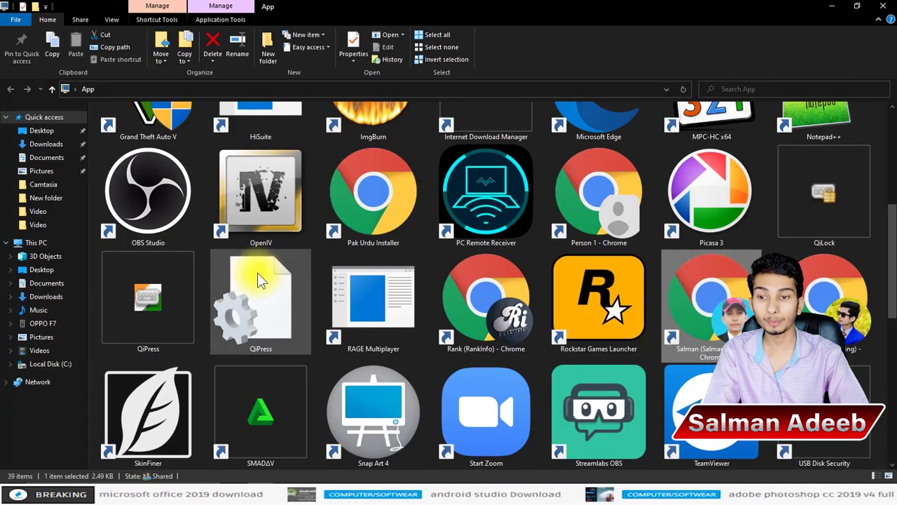
pyautogui.click(50, 330)
pyautogui.click(883, 5)
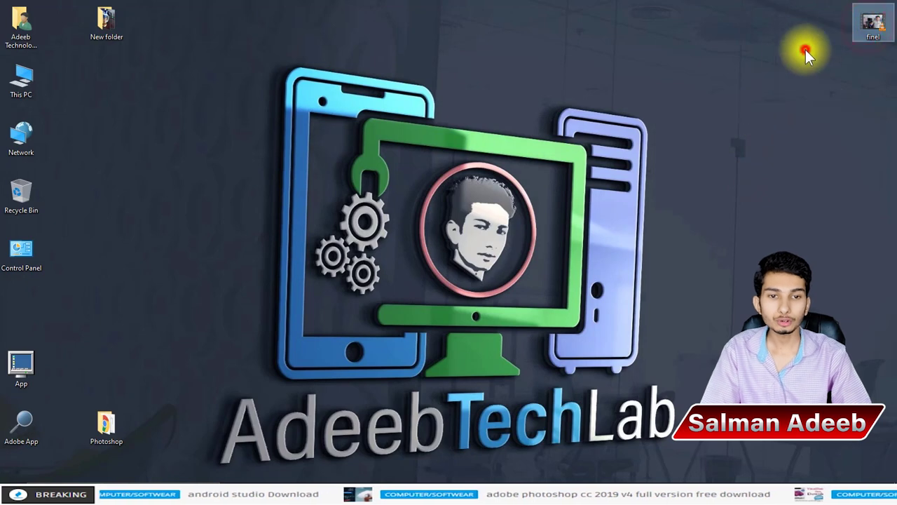
pyautogui.click(872, 27)
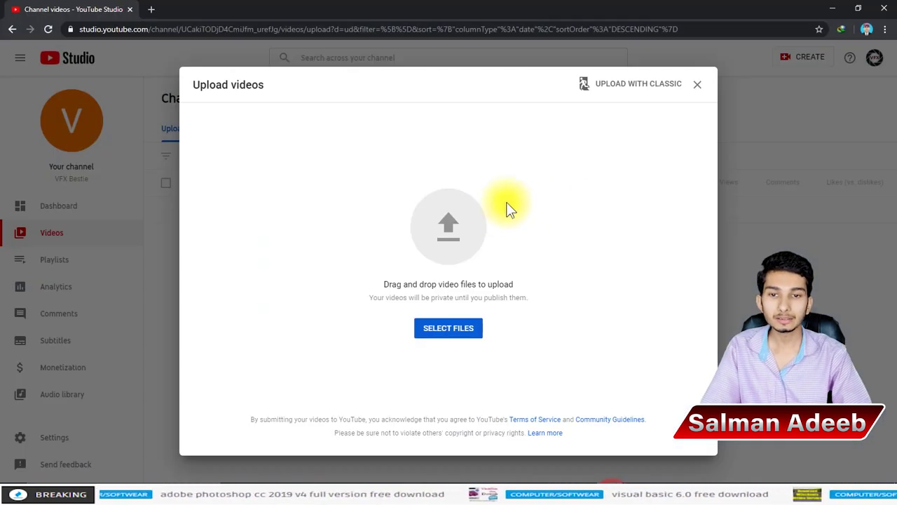
# Select finel.mp4 from the Desktop folder to start the upload.
pyautogui.click(449, 336)
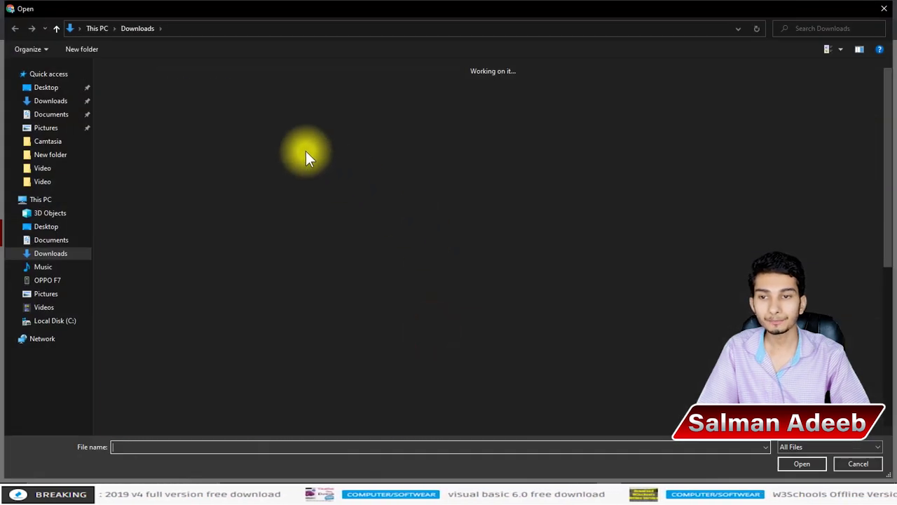
pyautogui.click(50, 88)
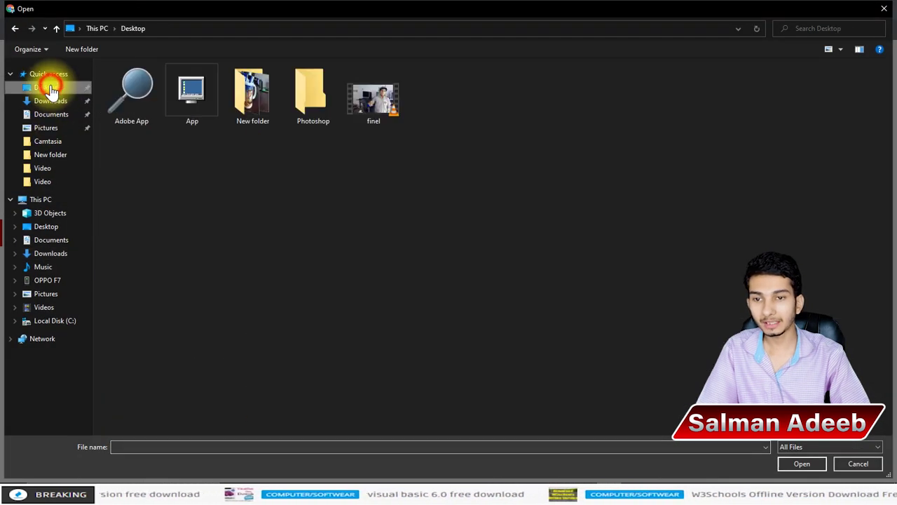
pyautogui.doubleClick(385, 90)
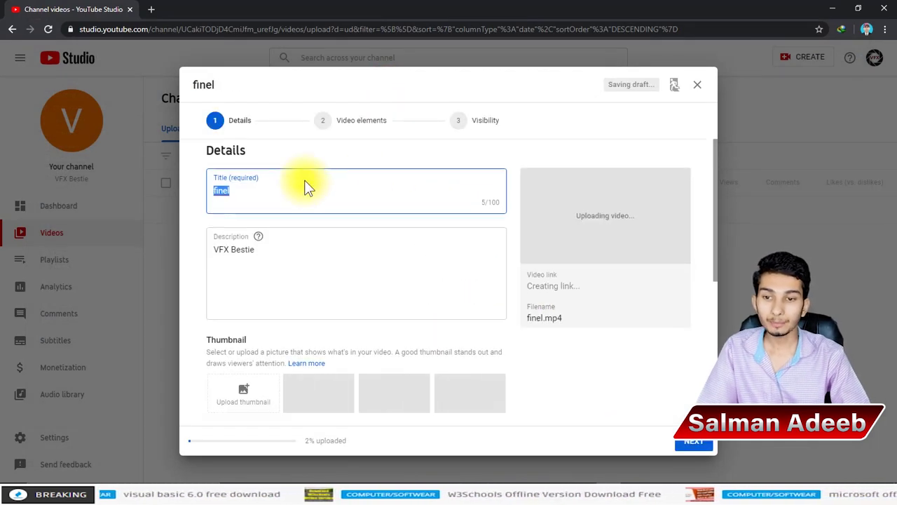
pyautogui.scroll(-5, 304, 186)
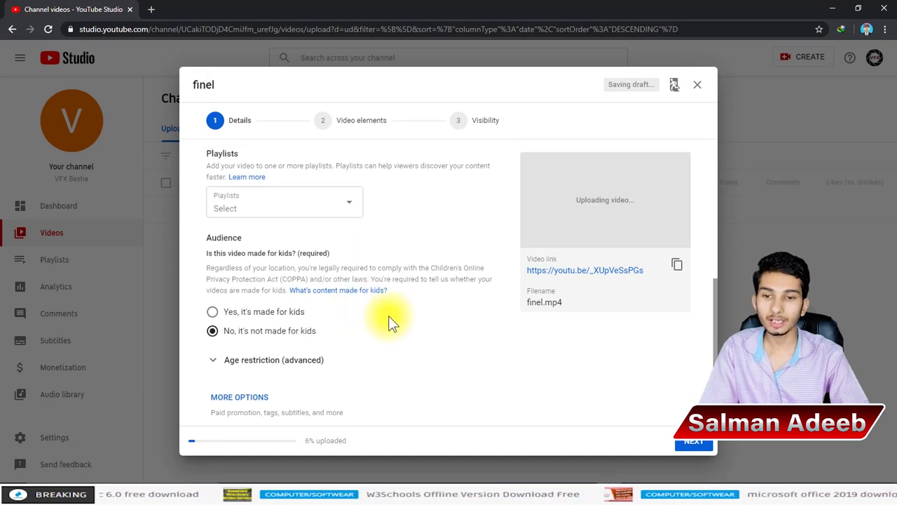
pyautogui.scroll(5, 388, 316)
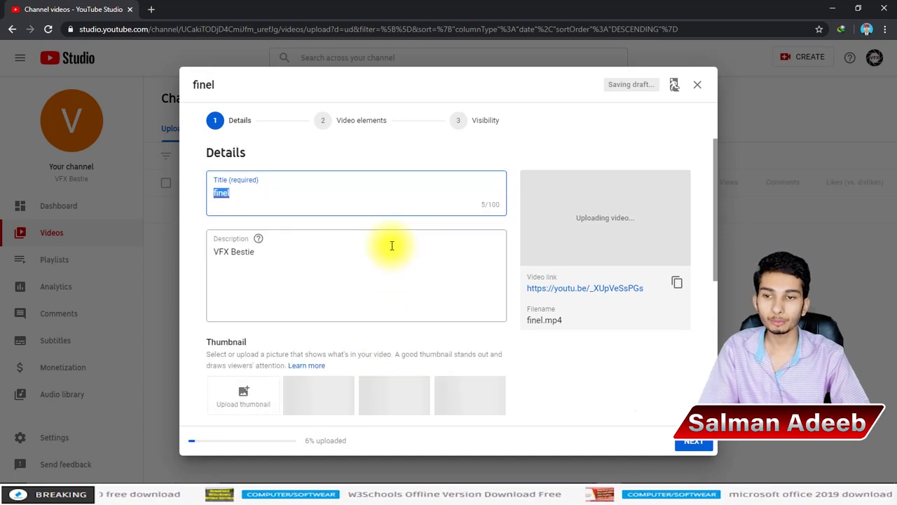
pyautogui.click(151, 9)
pyautogui.click(186, 32)
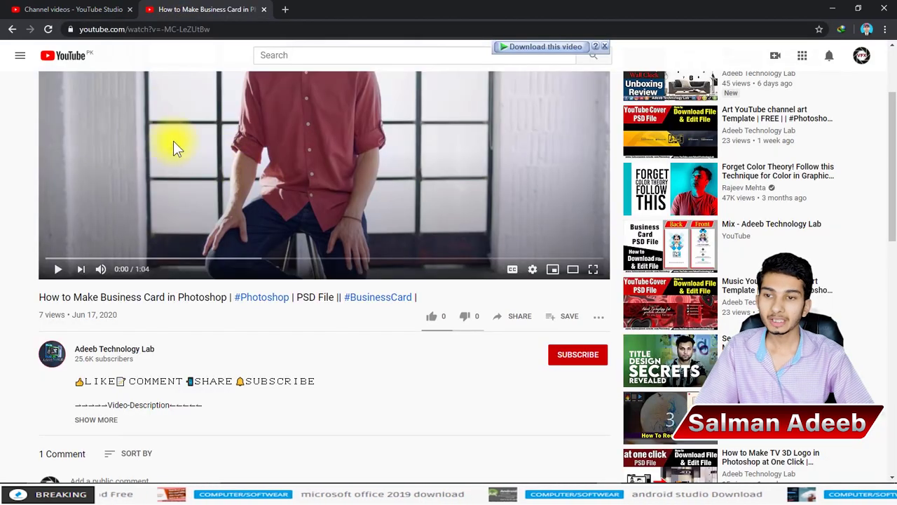
pyautogui.click(105, 9)
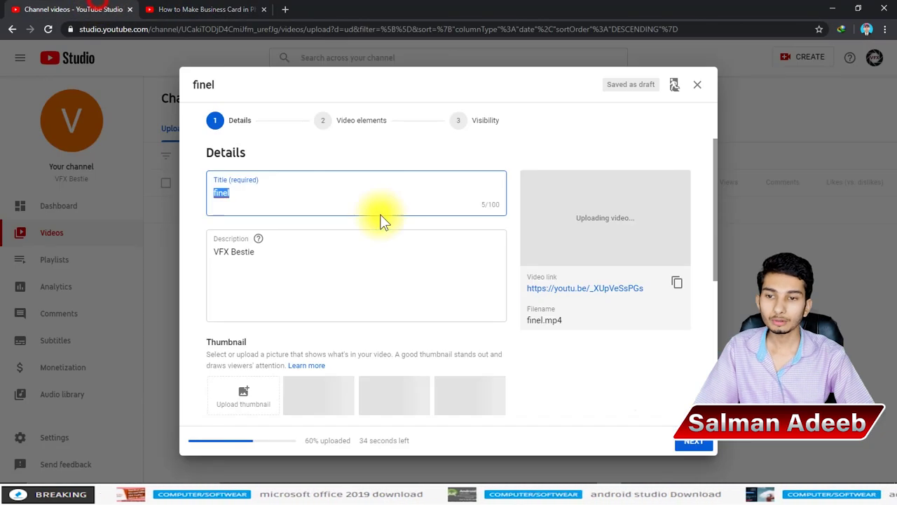
# Replace the video title with the description text 'VFX Bestie'.
pyautogui.click(303, 190)
pyautogui.write('sdf')
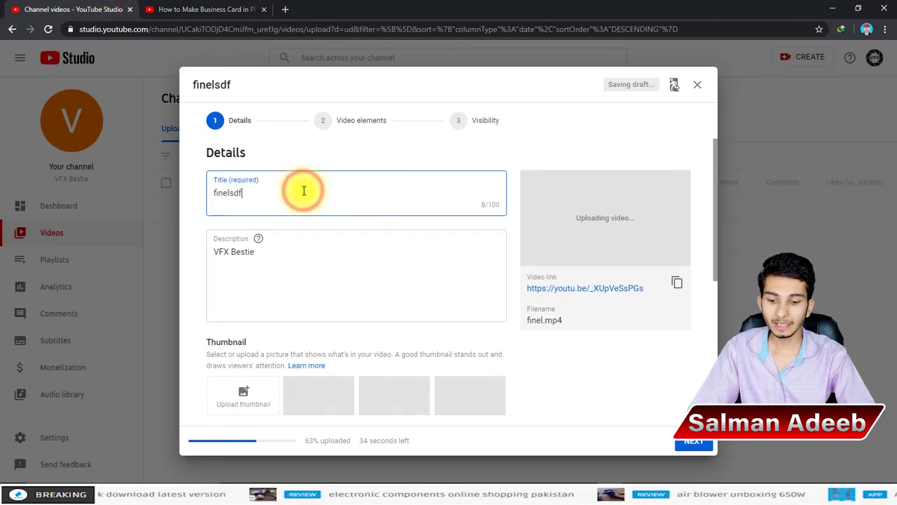
pyautogui.press('BackSpace')
pyautogui.press('BackSpace')
pyautogui.press('BackSpace')
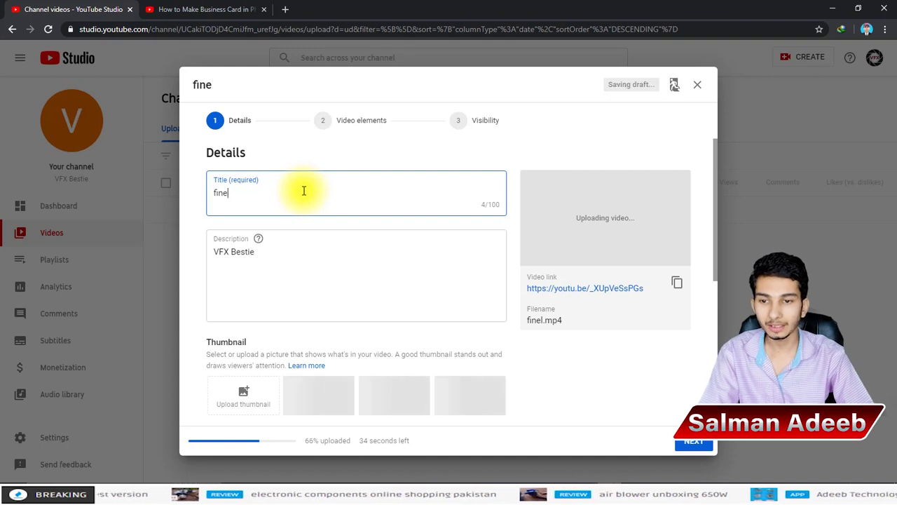
pyautogui.press('BackSpace')
pyautogui.press('BackSpace')
pyautogui.press('BackSpace')
pyautogui.click(244, 255)
pyautogui.tripleClick(245, 256)
pyautogui.hotkey('ctrl', 'c')
pyautogui.click(248, 192)
pyautogui.hotkey('ctrl', 'a')
pyautogui.hotkey('ctrl', 'v')
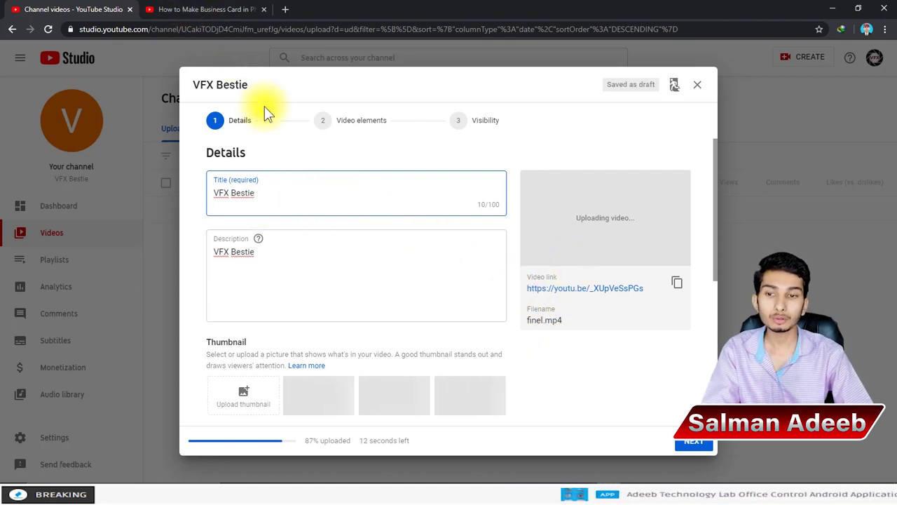
# Check that the draft's title and description both read 'VFX Bestie'.
pyautogui.click(297, 199)
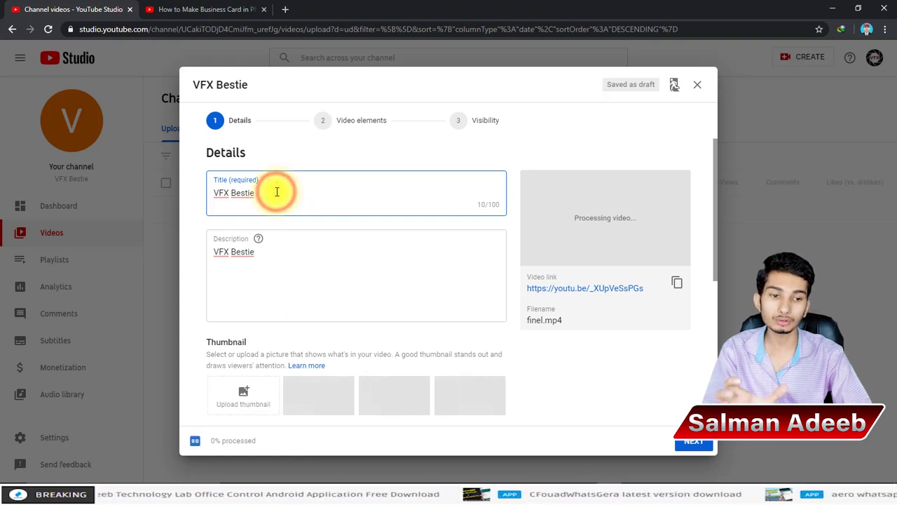
pyautogui.click(487, 204)
pyautogui.click(464, 189)
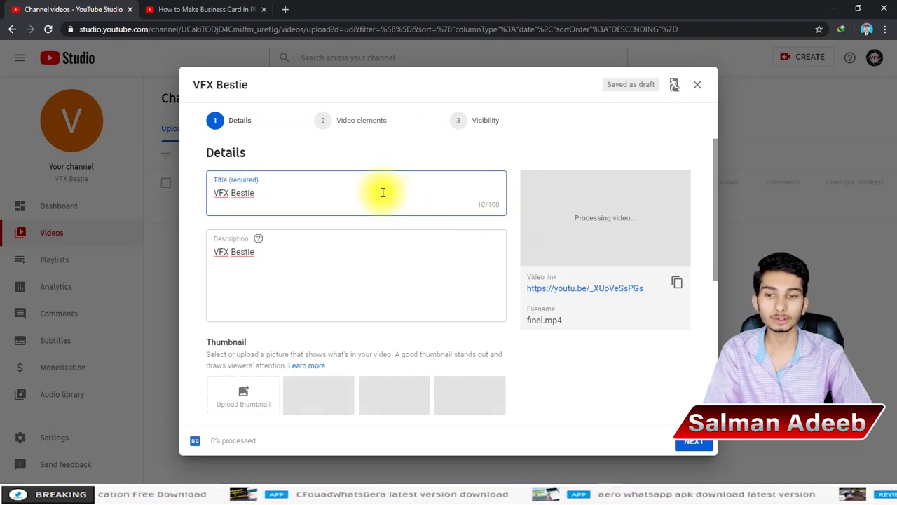
pyautogui.click(340, 286)
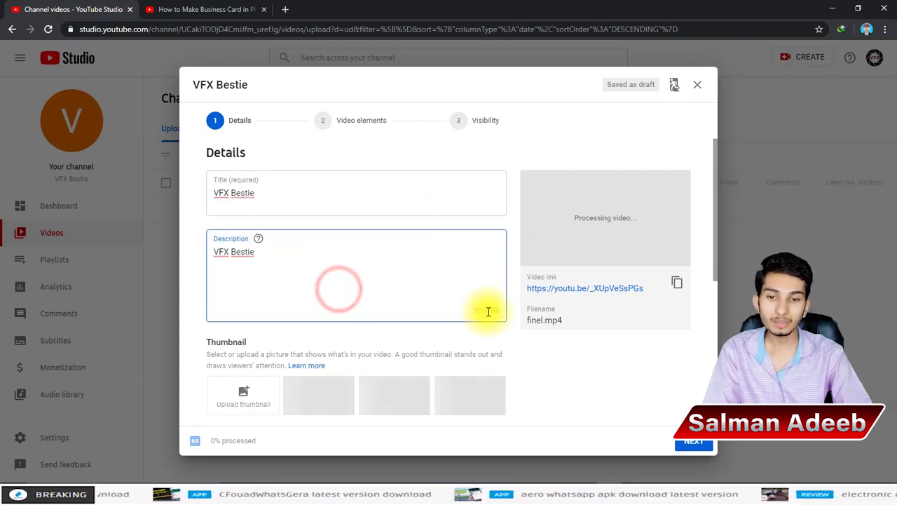
pyautogui.click(496, 310)
pyautogui.click(337, 265)
pyautogui.click(286, 196)
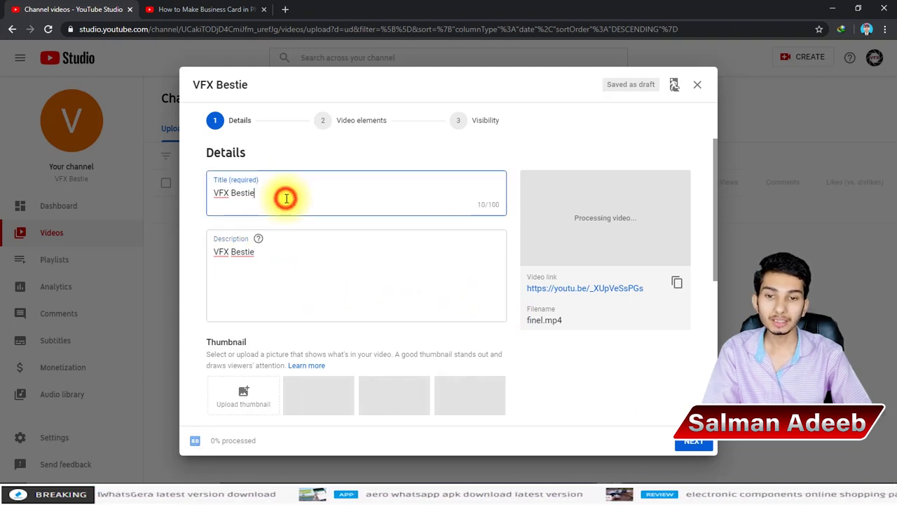
pyautogui.click(202, 9)
# Pause the playing Business Card in Photoshop video.
pyautogui.scroll(1, 251, 202)
pyautogui.click(250, 203)
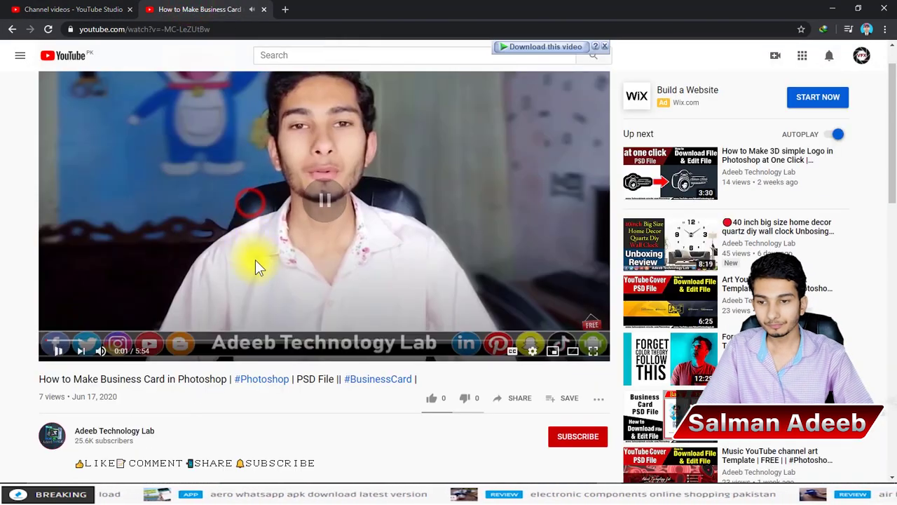
pyautogui.scroll(-3, 256, 260)
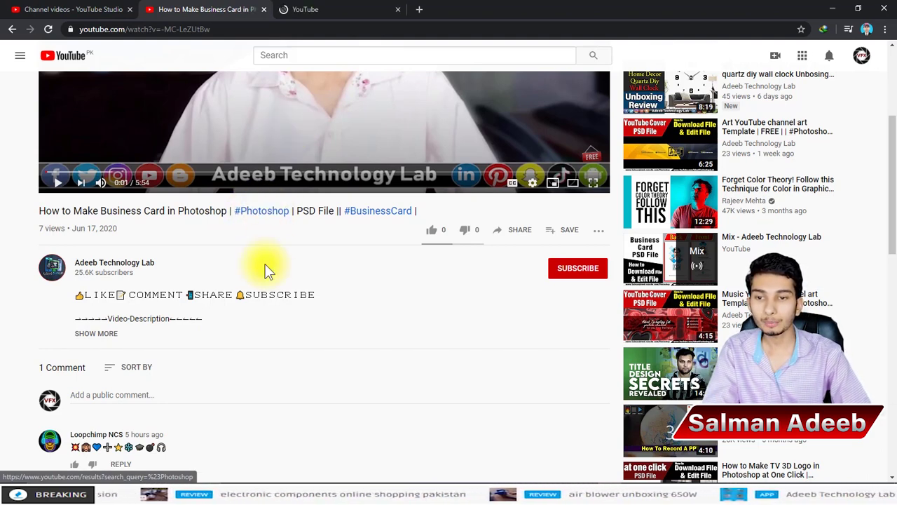
# Browse the #Photoshop hashtag results, then return to the Business Card video tab.
pyautogui.click(354, 9)
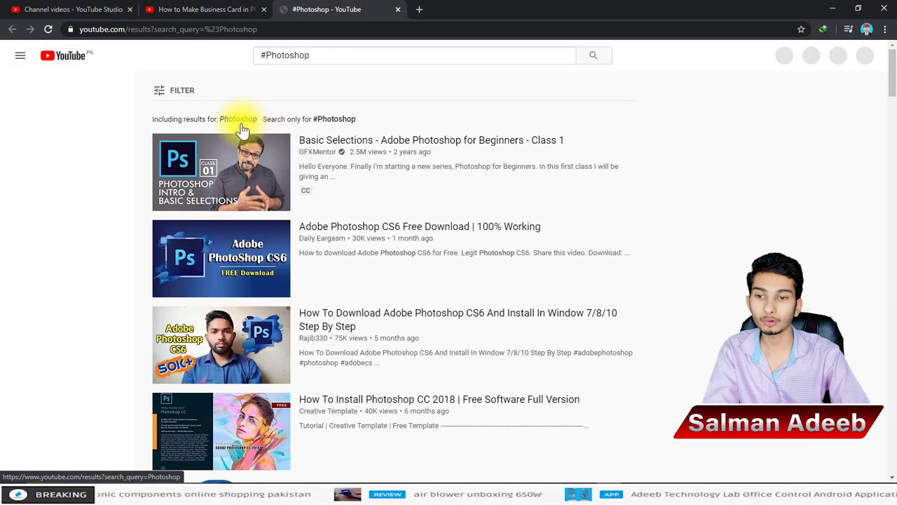
pyautogui.scroll(-15, 357, 271)
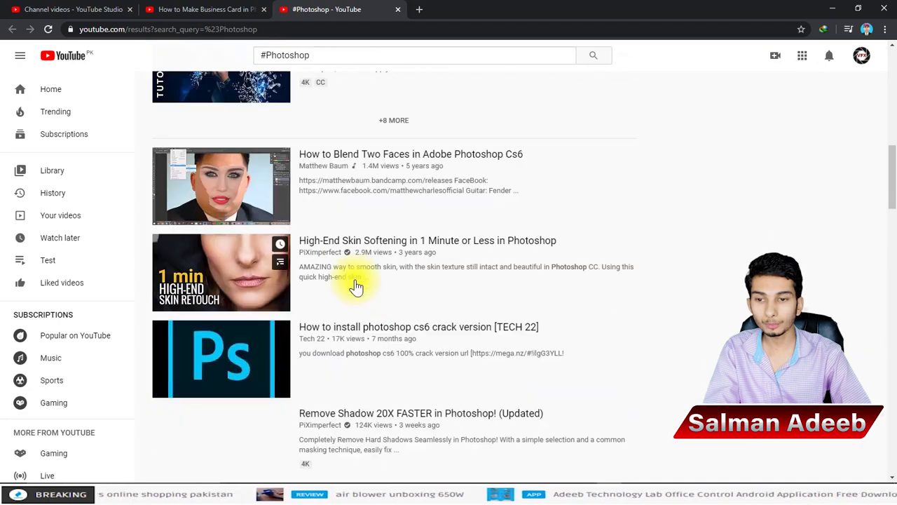
pyautogui.scroll(-3, 357, 285)
pyautogui.scroll(18, 356, 285)
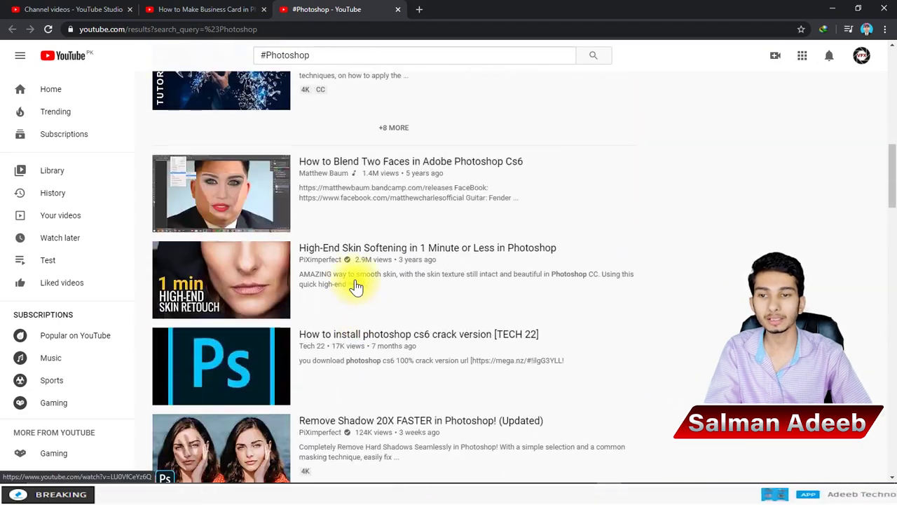
pyautogui.hotkey('ctrl', 'shift', 'Tab')
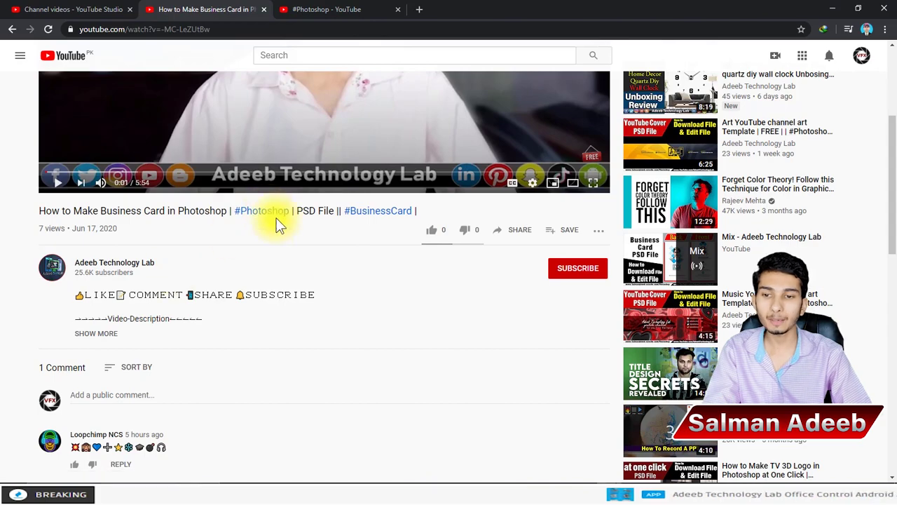
# Expand the Business Card video's full description and briefly select part of its title.
pyautogui.click(99, 334)
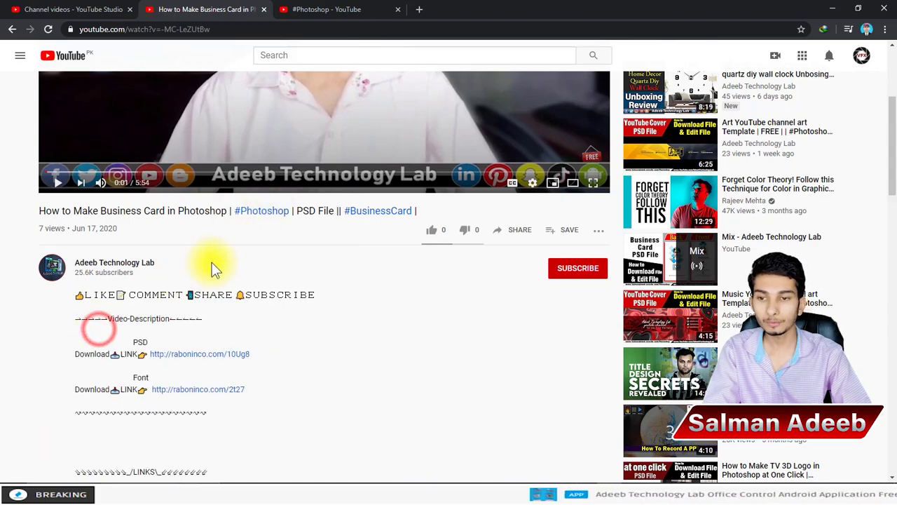
pyautogui.scroll(-6, 206, 316)
pyautogui.scroll(8, 311, 194)
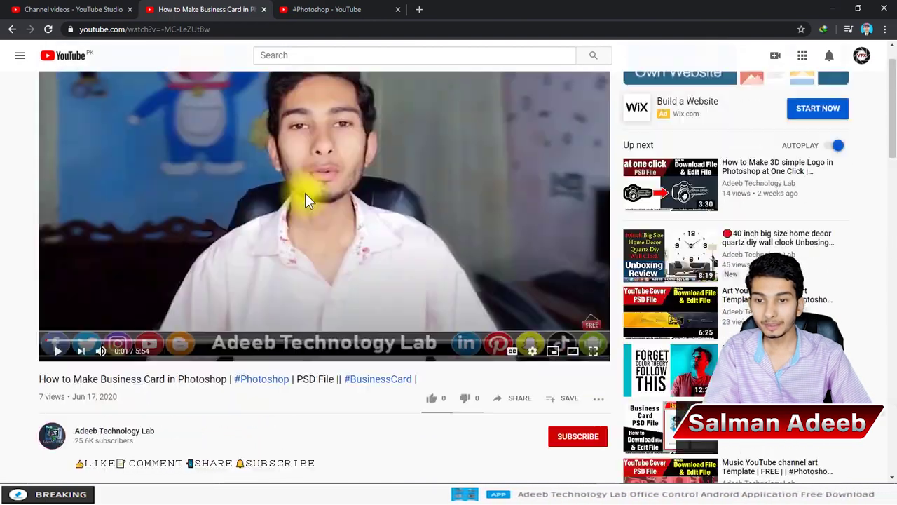
pyautogui.scroll(-3, 267, 264)
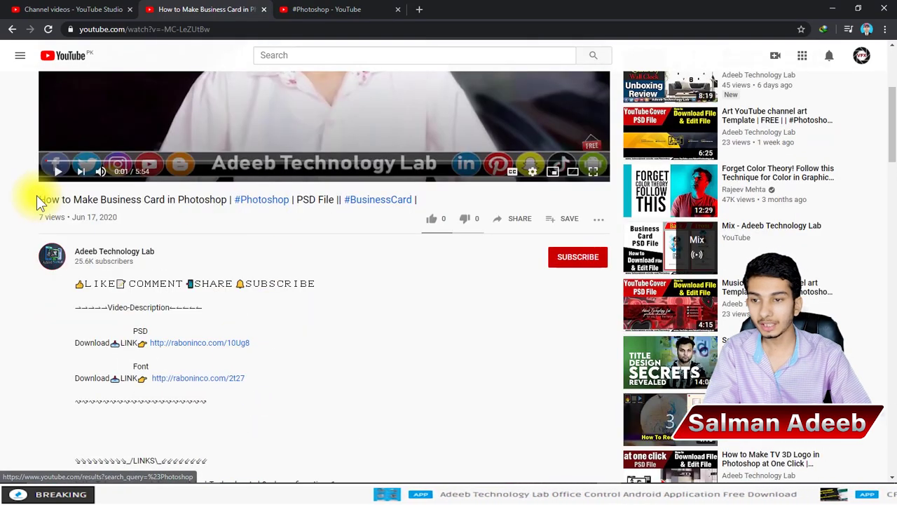
pyautogui.moveTo(45, 191); pyautogui.dragTo(126, 203)
pyautogui.click(127, 203)
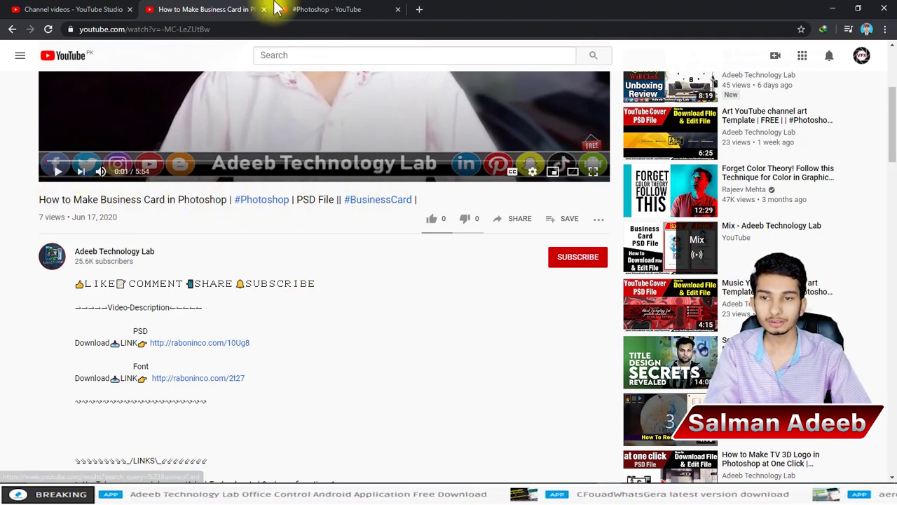
# Select, then deselect, the hashtag line under the video description.
pyautogui.click(228, 9)
pyautogui.scroll(-10, 224, 166)
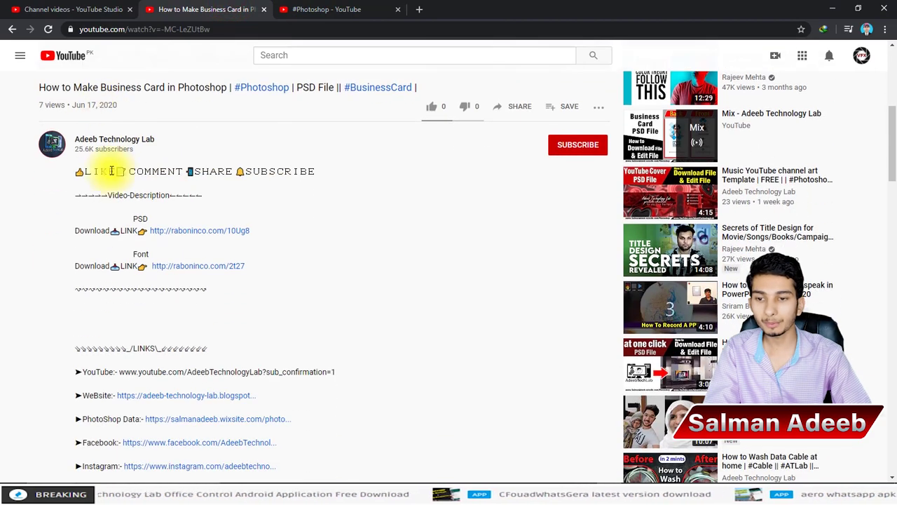
pyautogui.scroll(-8, 208, 384)
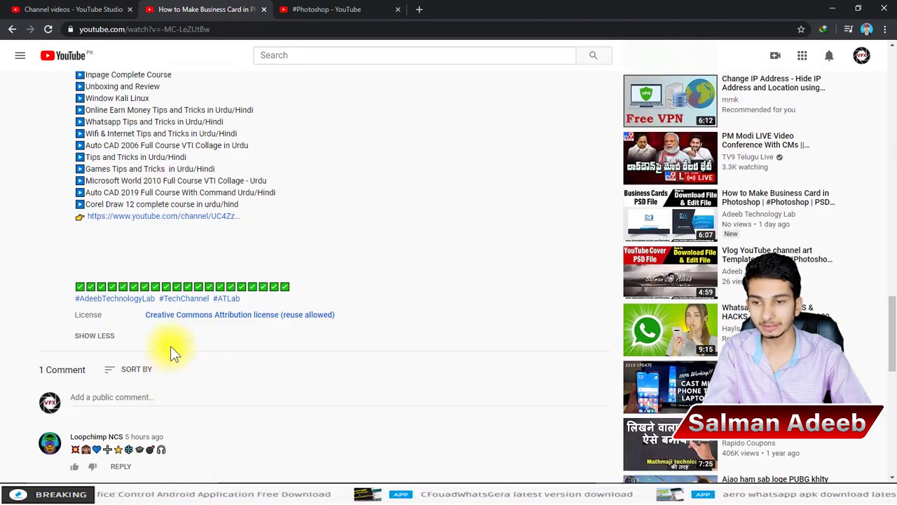
pyautogui.moveTo(68, 298)
pyautogui.mouseDown()
pyautogui.moveTo(269, 297)
pyautogui.moveTo(71, 304)
pyautogui.mouseUp()
pyautogui.click(325, 271)
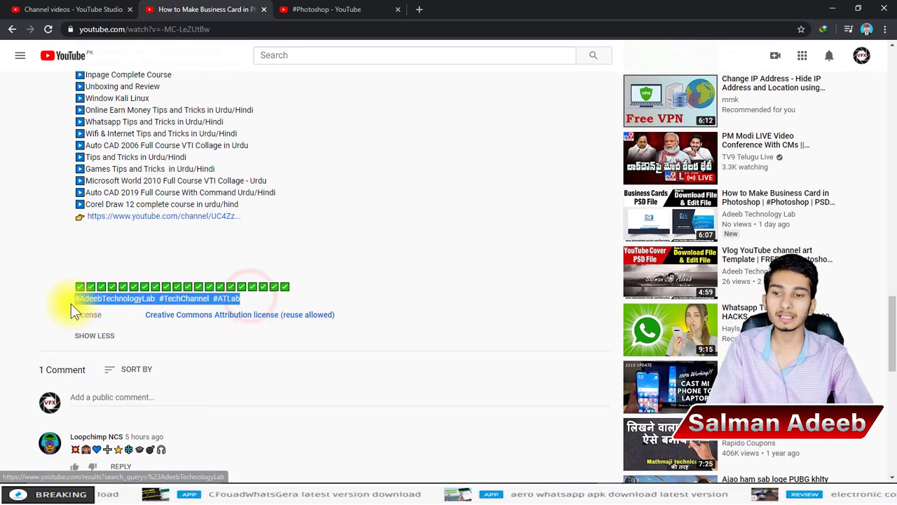
pyautogui.click(280, 305)
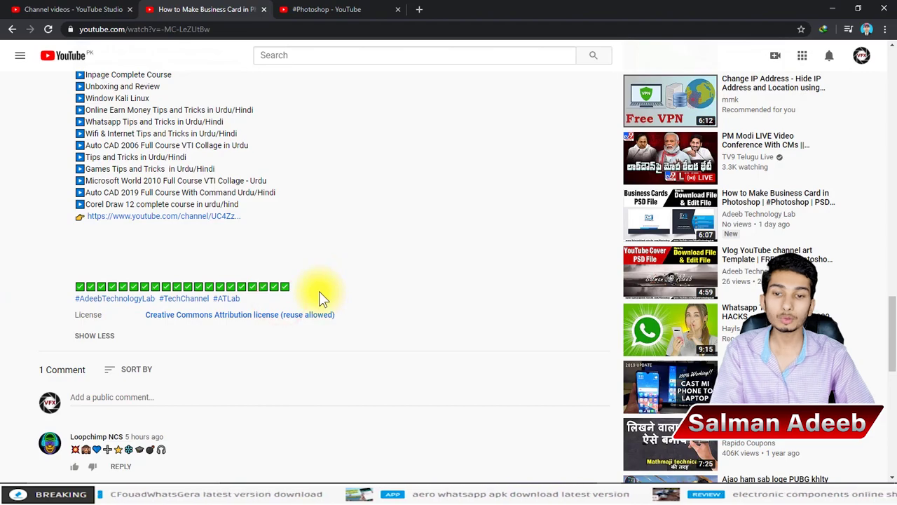
pyautogui.scroll(10, 319, 291)
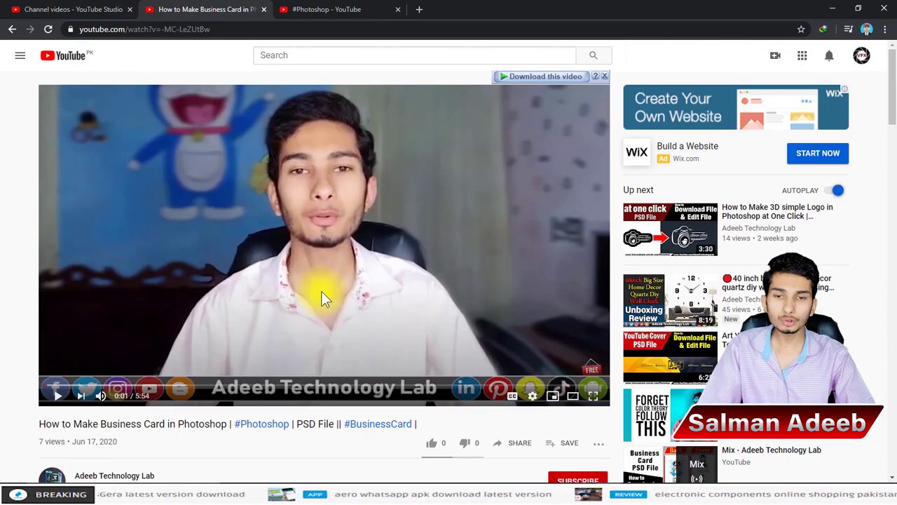
pyautogui.scroll(-3, 328, 285)
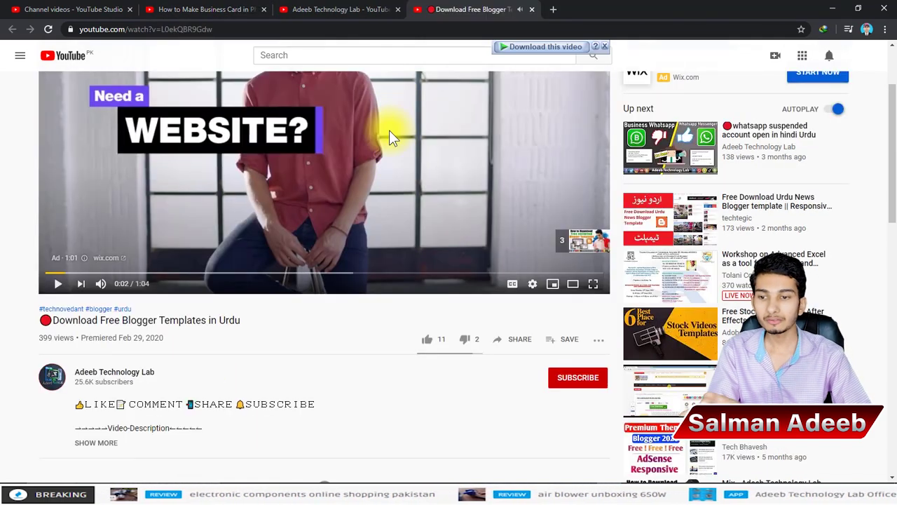
pyautogui.tripleClick(220, 319)
pyautogui.doubleClick(178, 319)
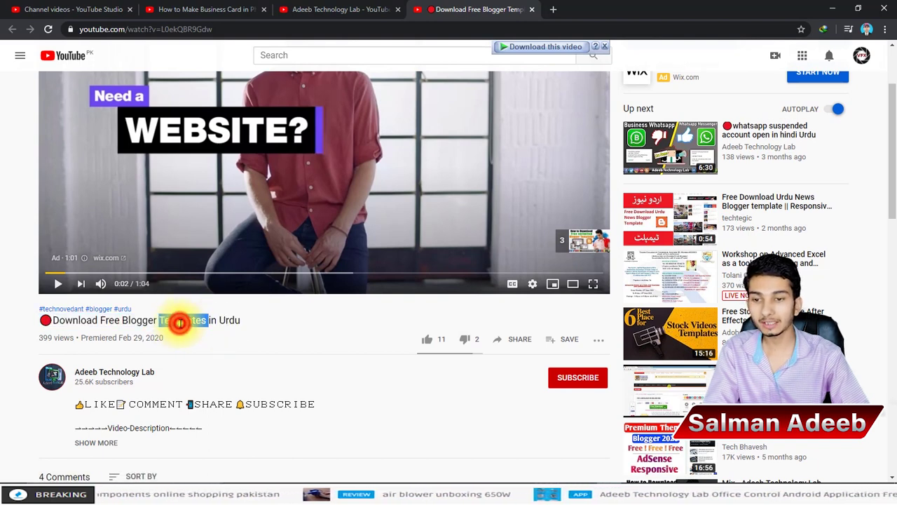
pyautogui.click(237, 320)
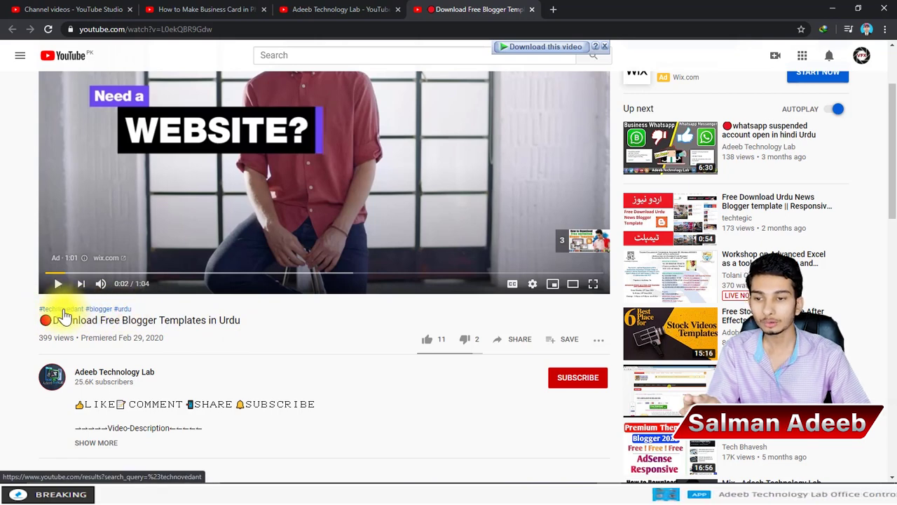
pyautogui.click(256, 8)
pyautogui.tripleClick(236, 144)
pyautogui.press('Escape')
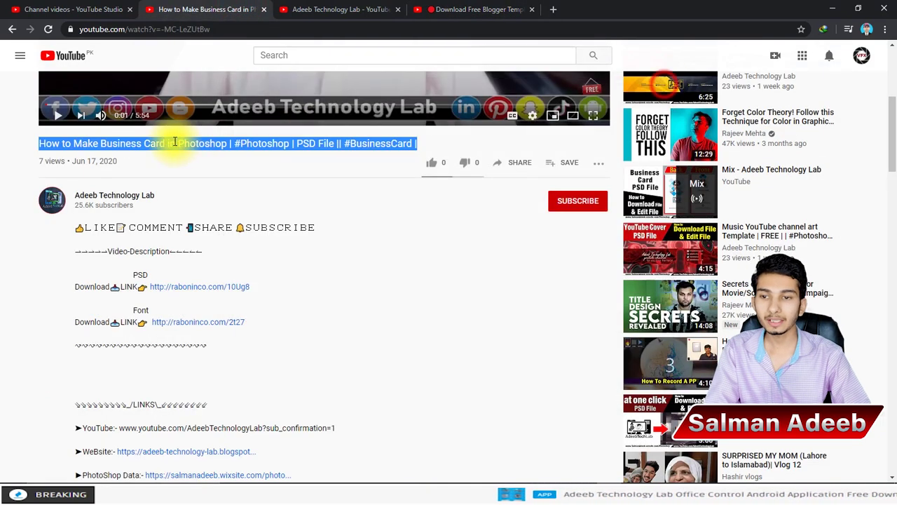
pyautogui.click(176, 144)
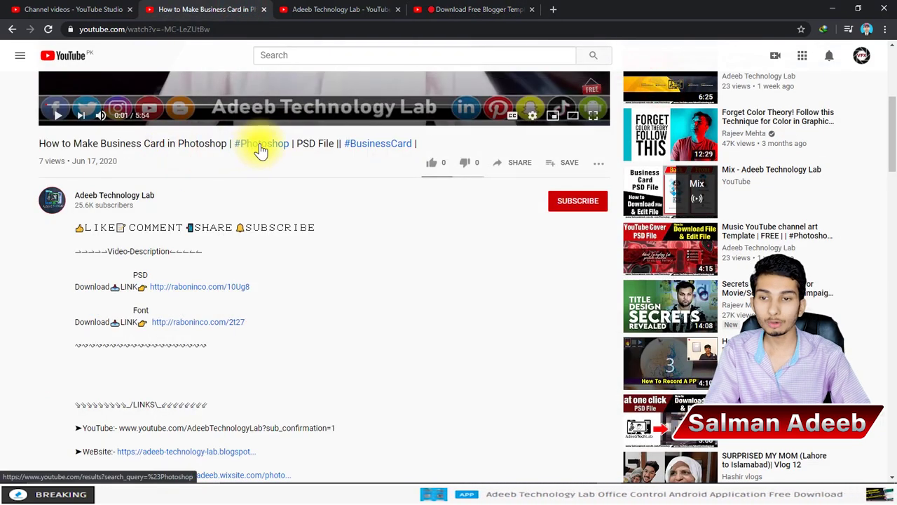
pyautogui.scroll(-3, 339, 293)
pyautogui.scroll(-10, 226, 342)
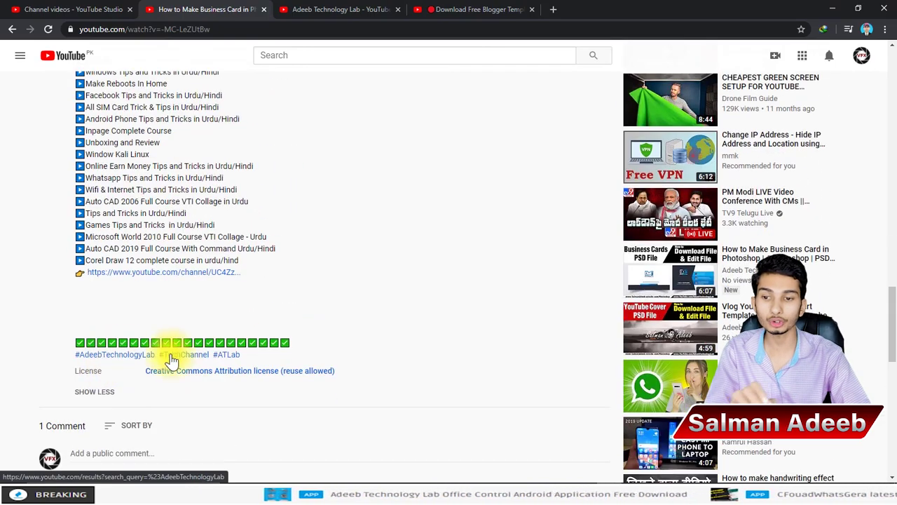
pyautogui.scroll(15, 311, 344)
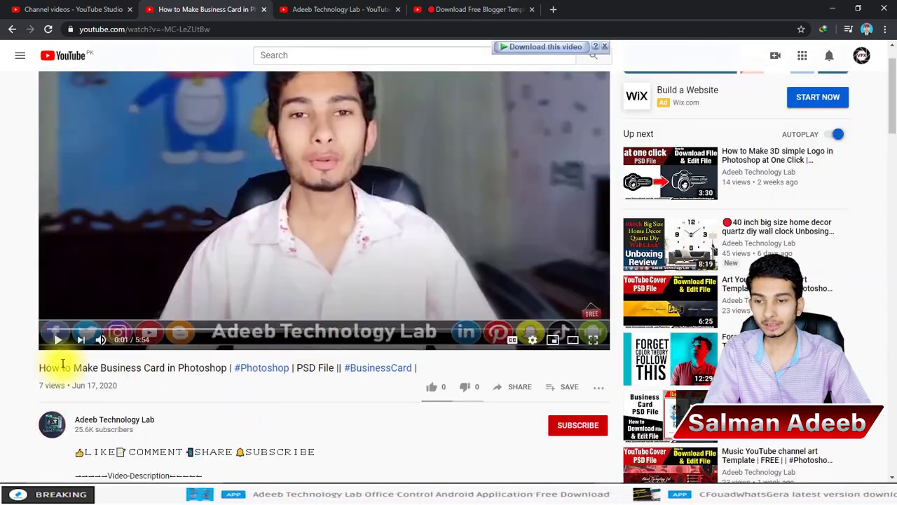
pyautogui.click(476, 9)
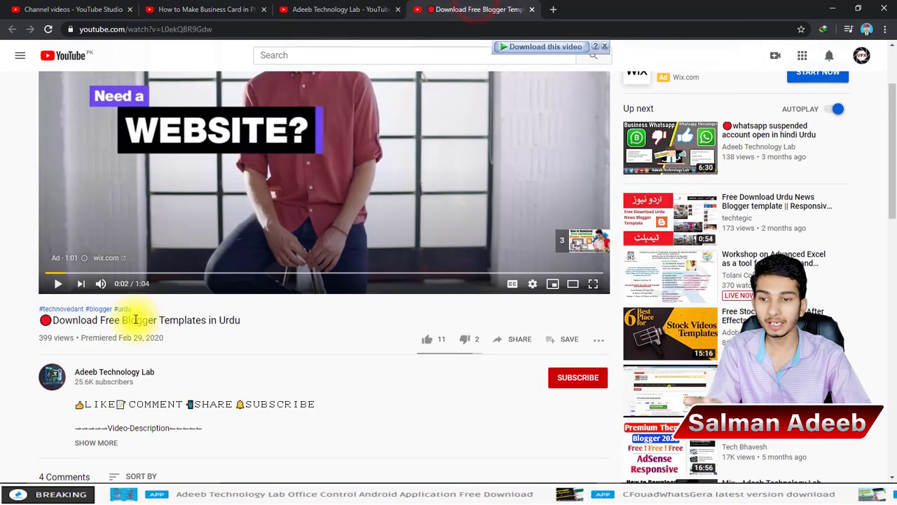
pyautogui.tripleClick(132, 320)
pyautogui.click(206, 319)
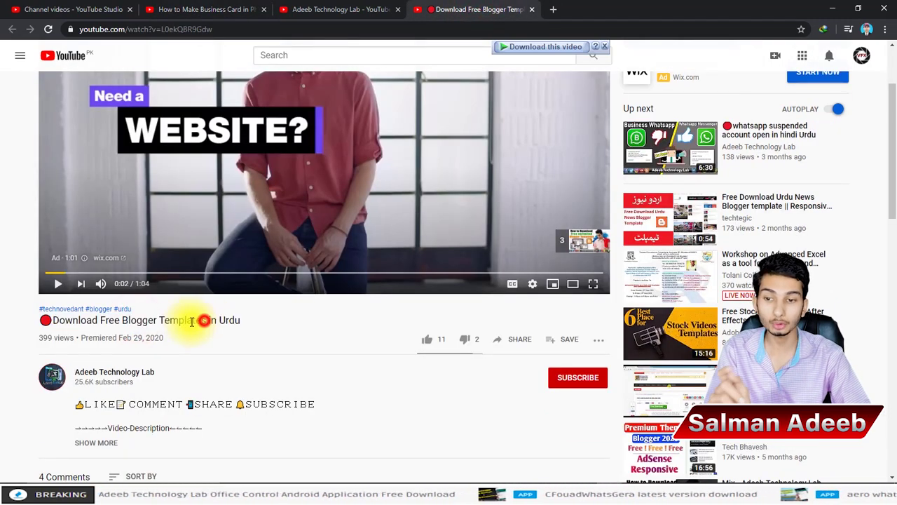
pyautogui.scroll(2, 140, 320)
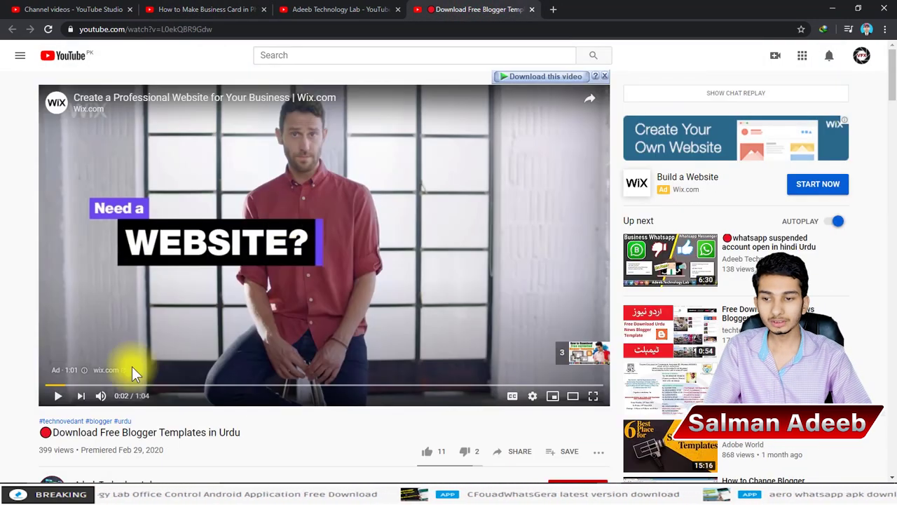
pyautogui.click(341, 9)
pyautogui.click(201, 10)
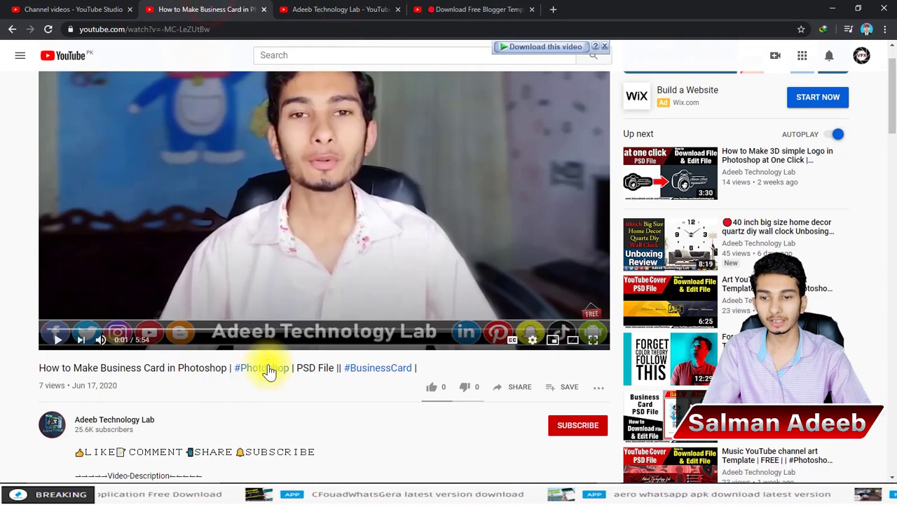
pyautogui.click(484, 9)
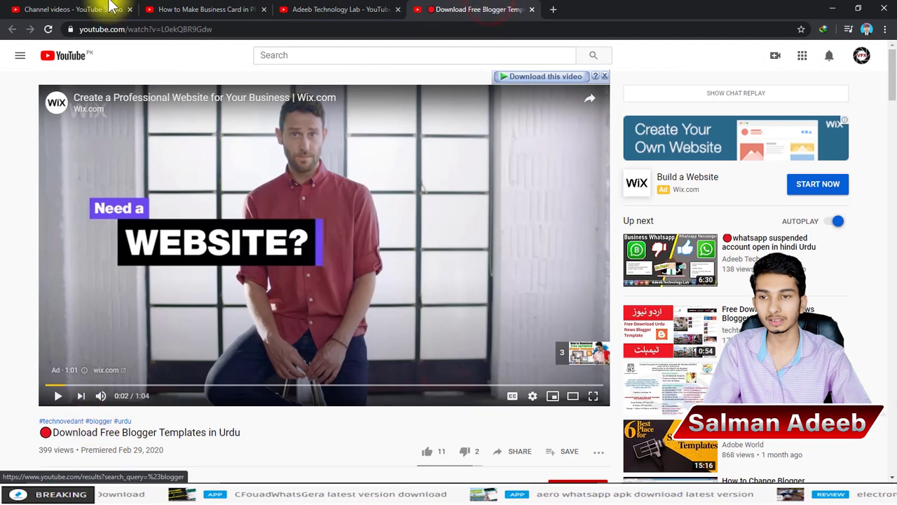
pyautogui.click(77, 9)
# Remove the stray characters typed into the end of the title and description.
pyautogui.click(295, 193)
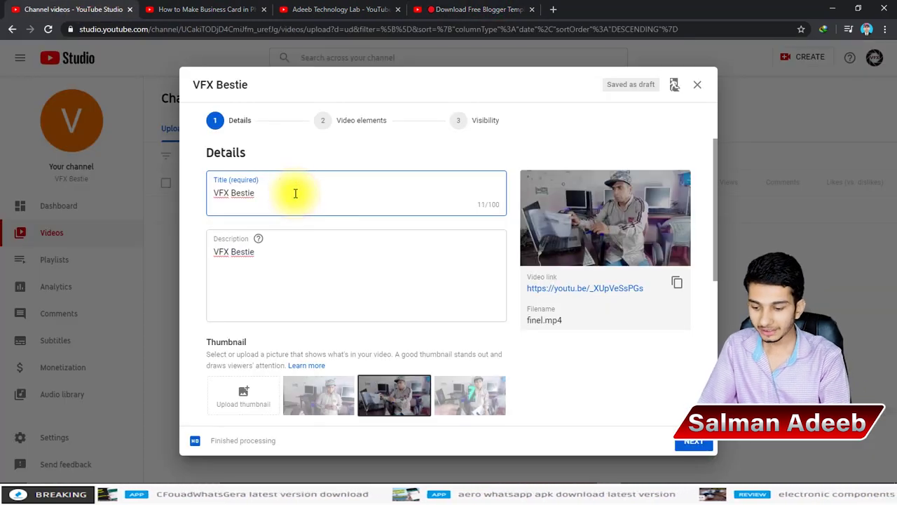
pyautogui.write('#fd')
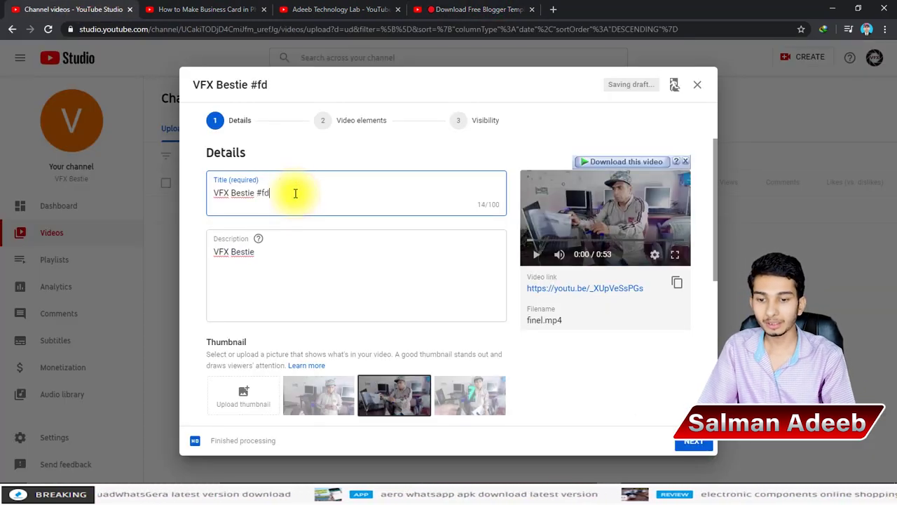
pyautogui.press('BackSpace')
pyautogui.click(253, 285)
pyautogui.write('#s')
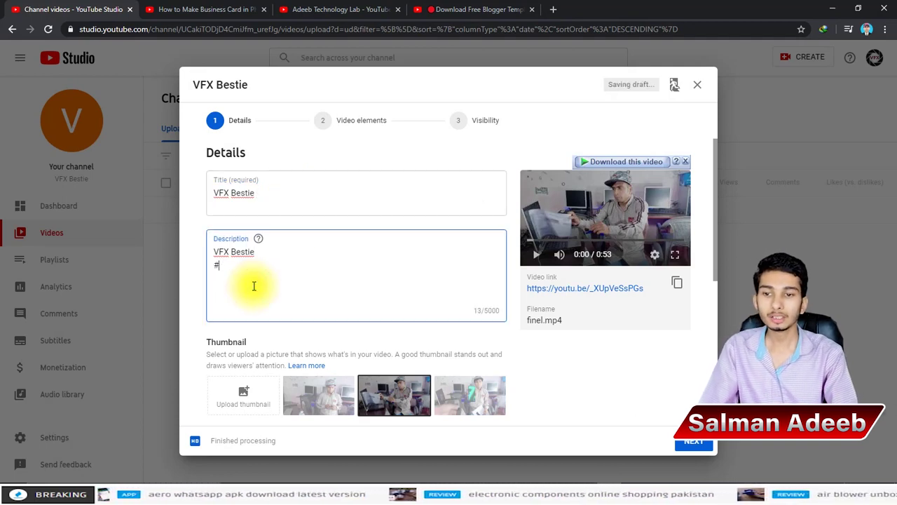
pyautogui.press('BackSpace')
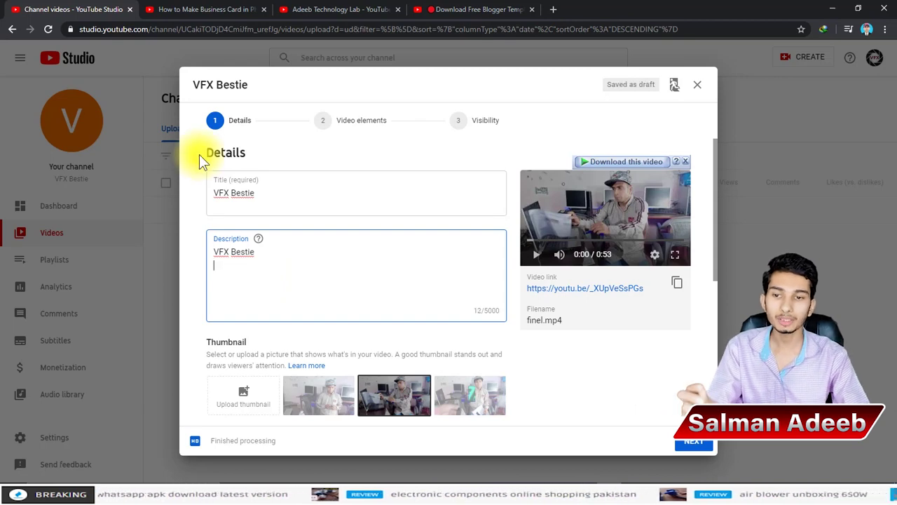
# Set the PubG image from Downloads as the custom thumbnail after previewing auto-generated ones.
pyautogui.scroll(-4, 334, 303)
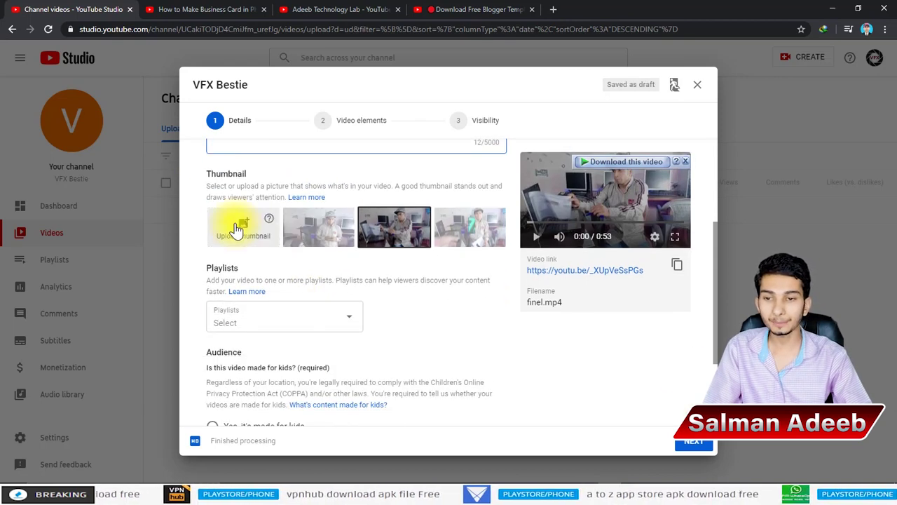
pyautogui.click(316, 239)
pyautogui.click(474, 242)
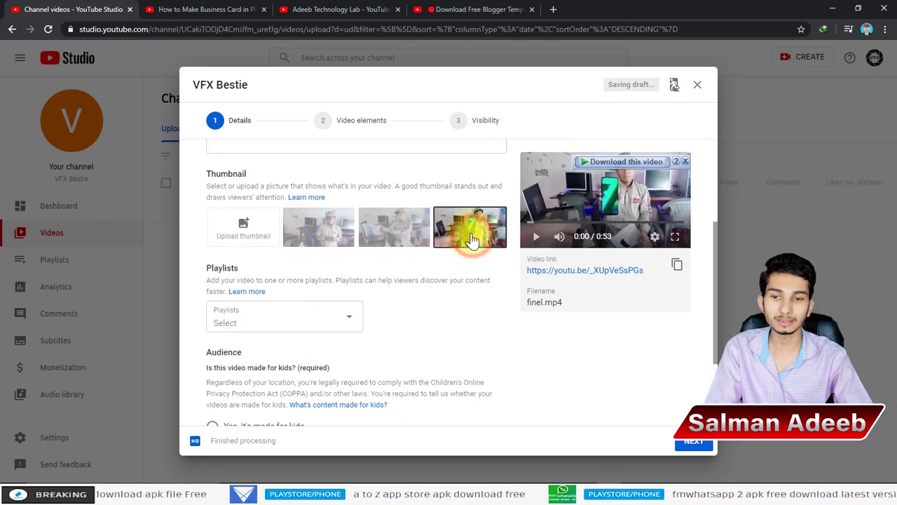
pyautogui.click(234, 238)
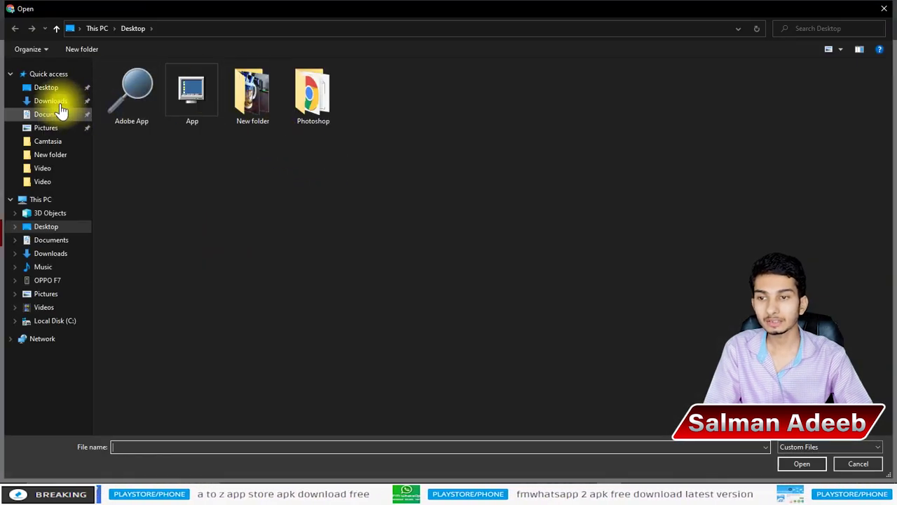
pyautogui.click(56, 101)
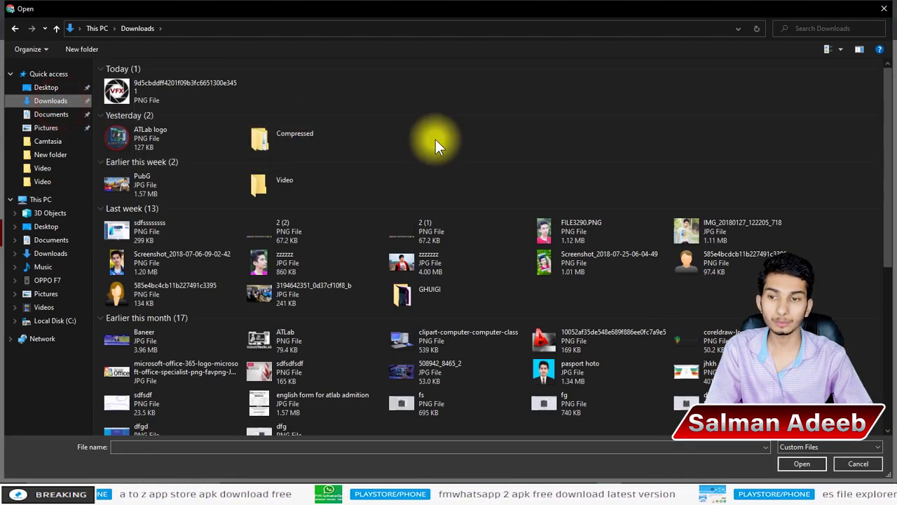
pyautogui.doubleClick(117, 184)
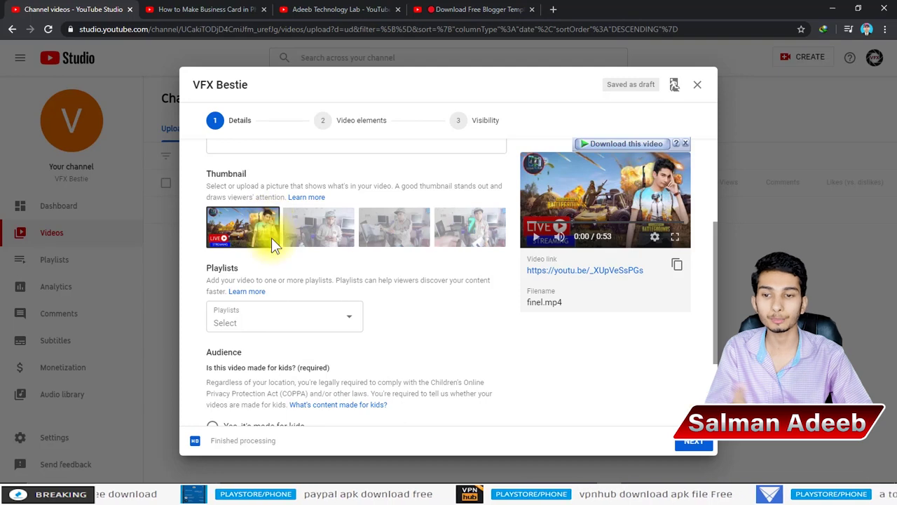
# Add the VFX Bestie video to the Test playlist.
pyautogui.scroll(-1, 284, 291)
pyautogui.click(284, 263)
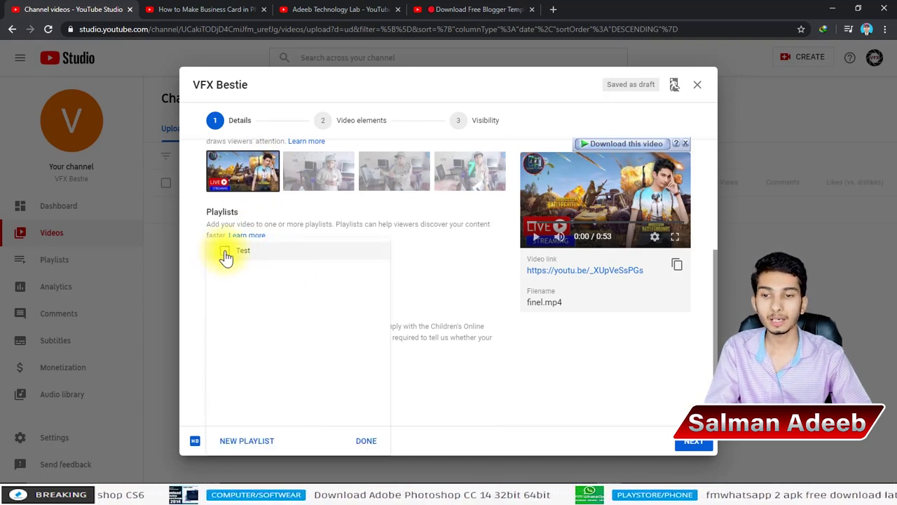
pyautogui.click(226, 254)
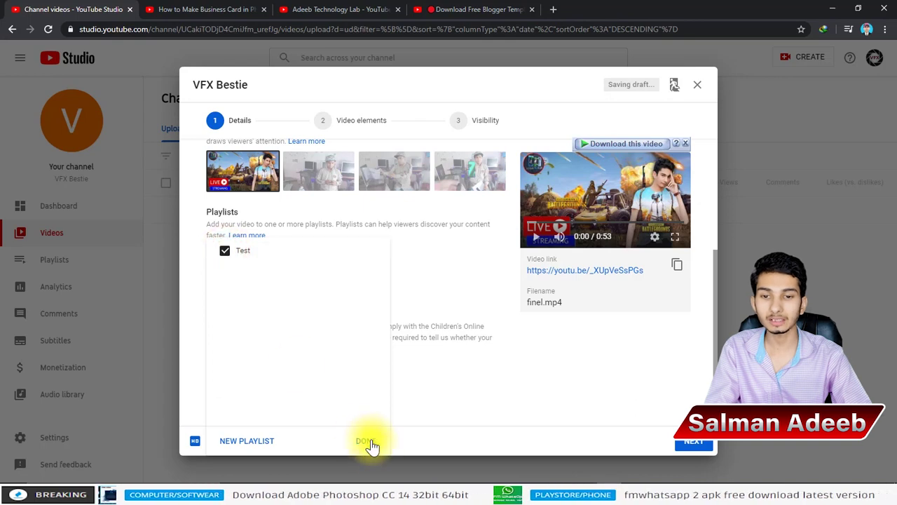
pyautogui.click(367, 442)
# Switch the thumbnail to the second auto-generated frame and return to the title and description fields.
pyautogui.click(318, 185)
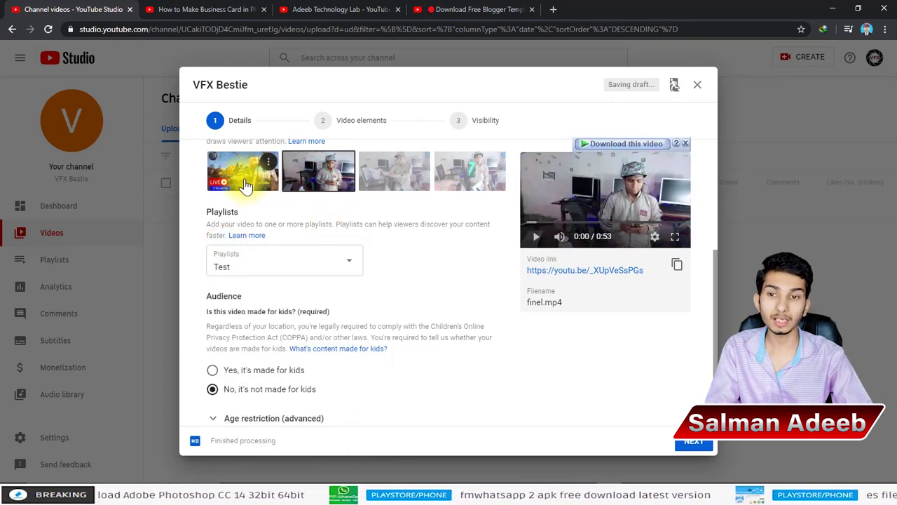
pyautogui.scroll(5, 366, 212)
pyautogui.click(310, 196)
pyautogui.click(301, 277)
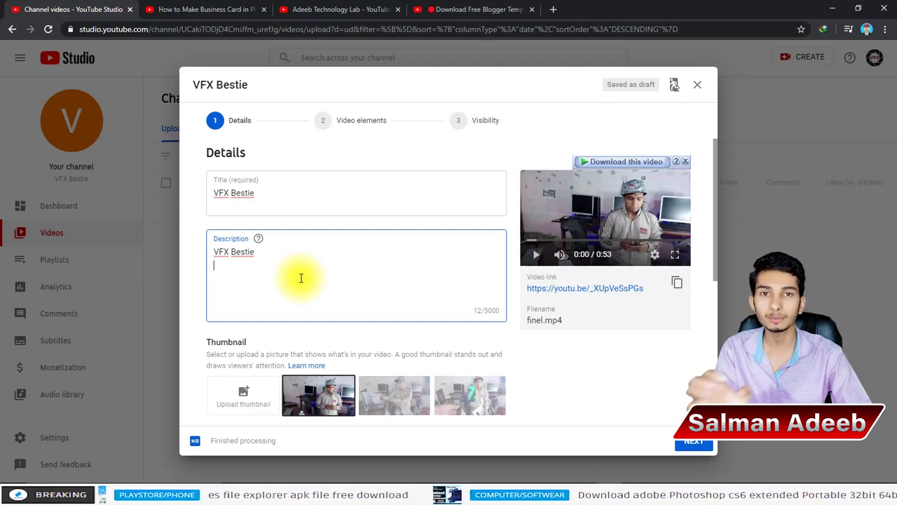
# Delete the extra trailing character so the description reads 'VFX Bestie' (11/5000).
pyautogui.click(286, 298)
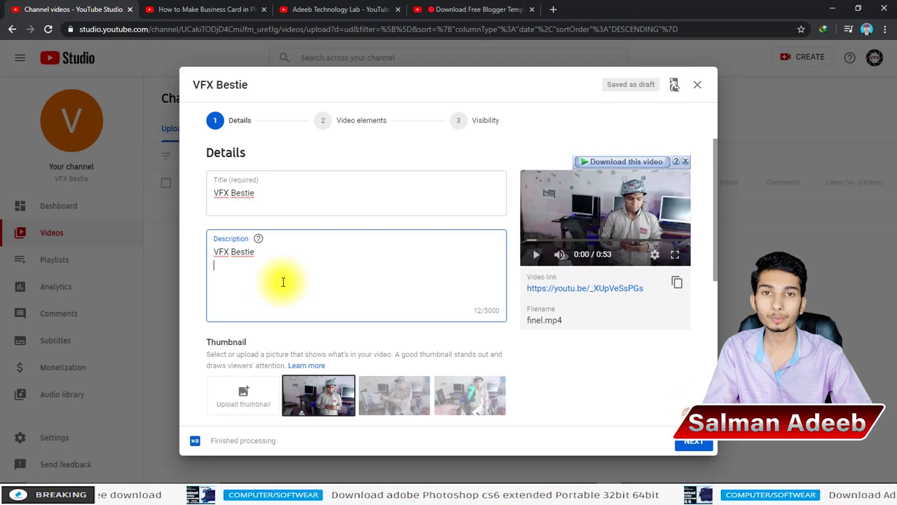
pyautogui.click(273, 278)
pyautogui.press('BackSpace')
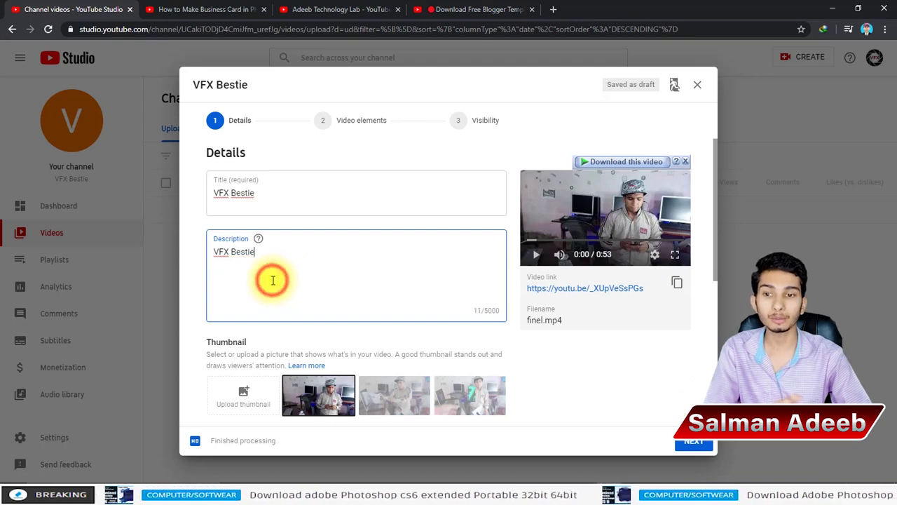
pyautogui.scroll(-1, 280, 281)
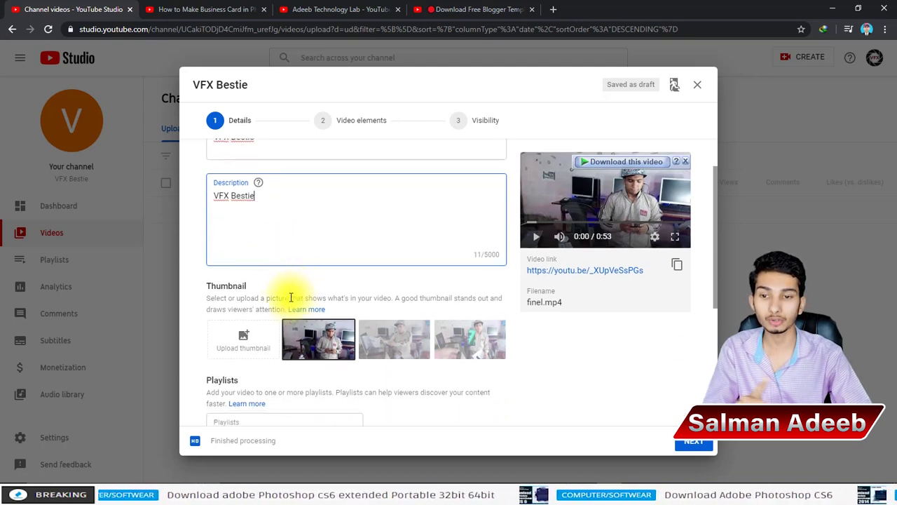
pyautogui.click(215, 286)
# Recheck the description, then scroll down to the audience setting marked not made for kids.
pyautogui.click(257, 286)
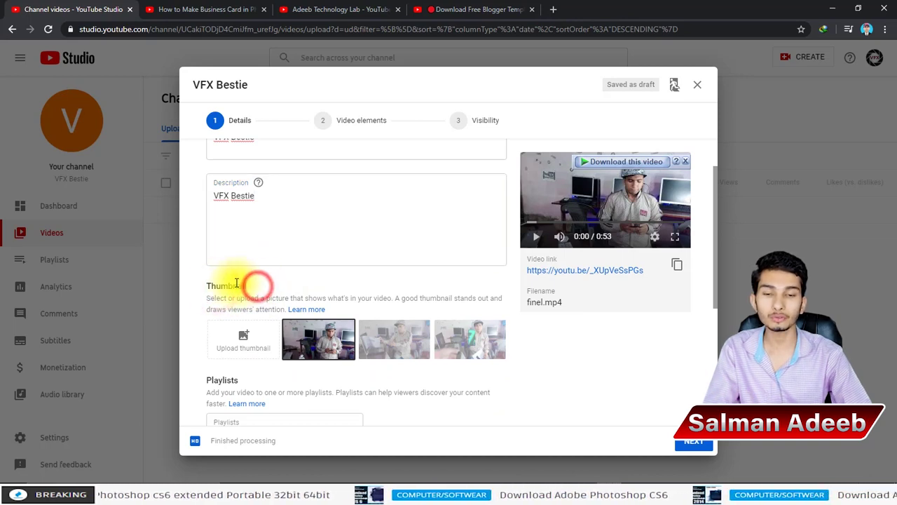
pyautogui.scroll(-1, 372, 361)
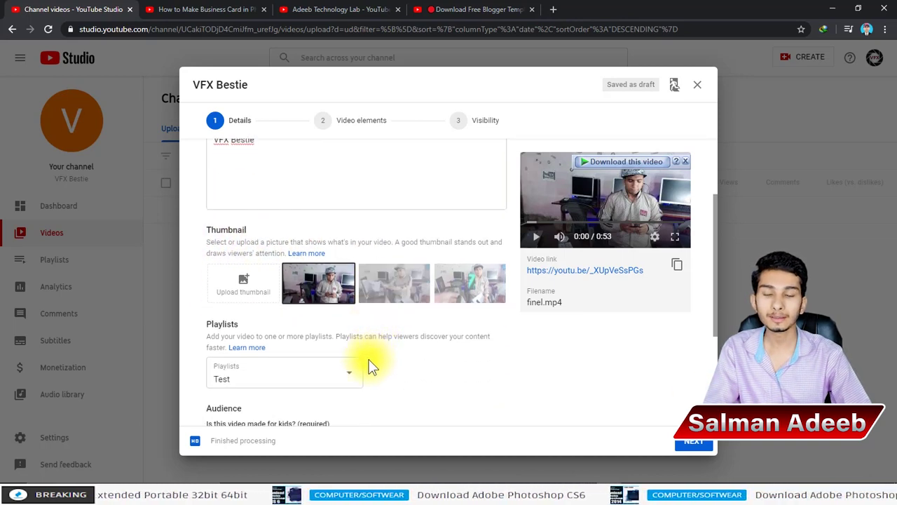
pyautogui.scroll(2, 378, 351)
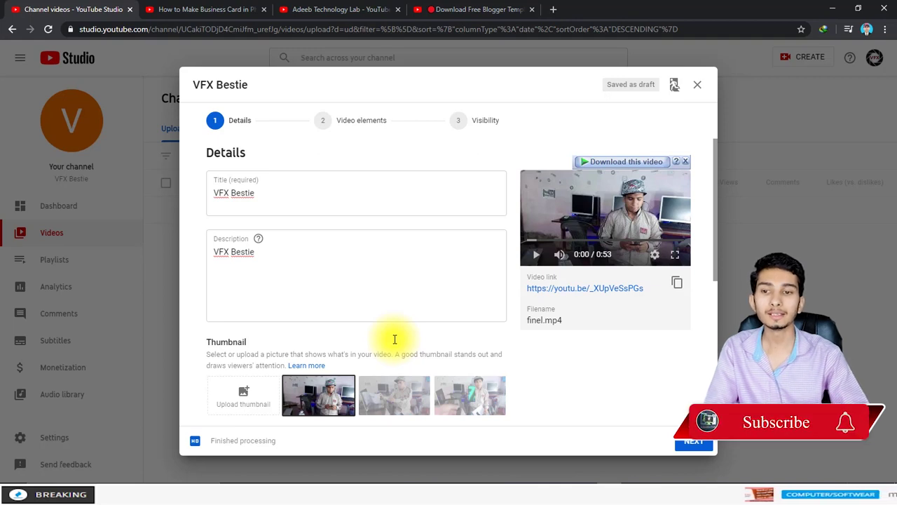
pyautogui.click(259, 288)
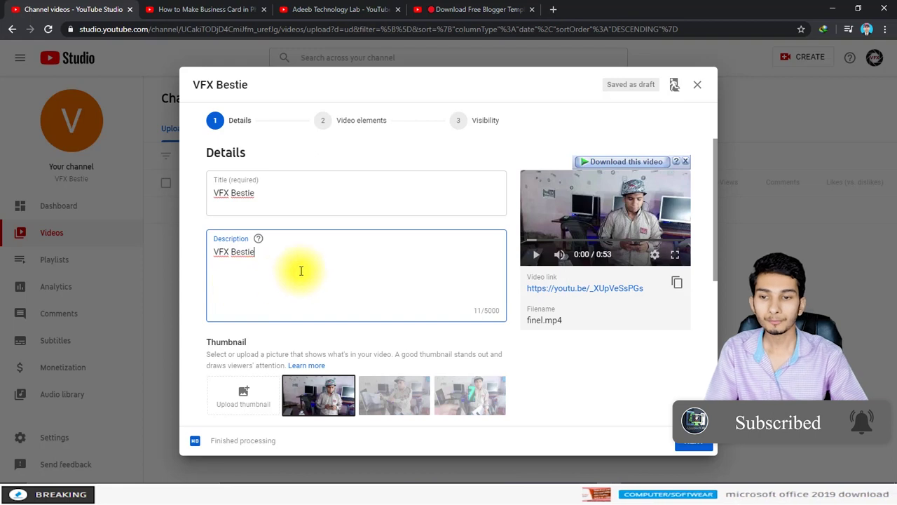
pyautogui.scroll(-1, 300, 270)
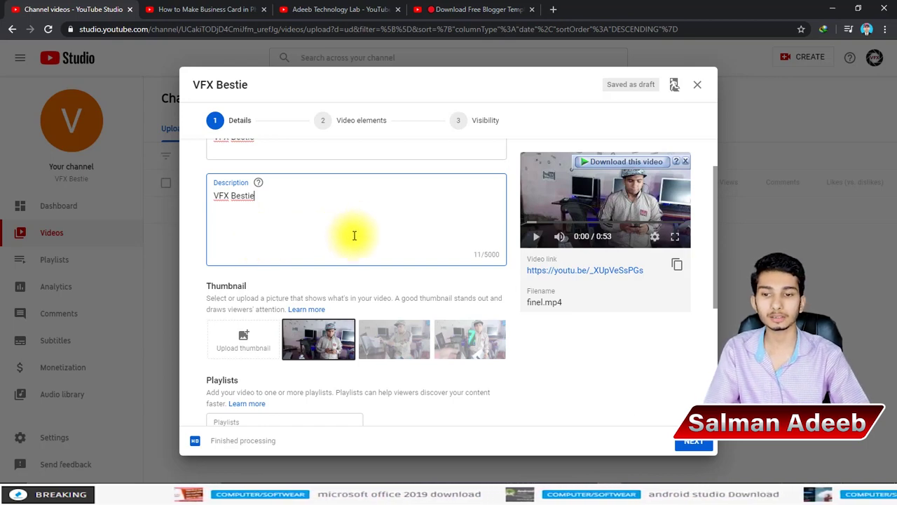
pyautogui.scroll(-3, 350, 231)
pyautogui.scroll(-2, 281, 274)
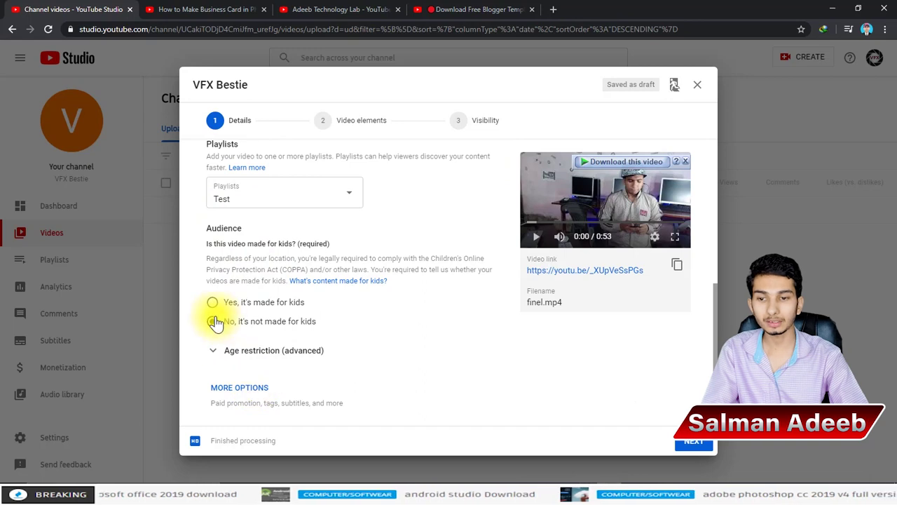
# Under more options, add the creator's name as a second tag beside VFX Bestie.
pyautogui.click(237, 390)
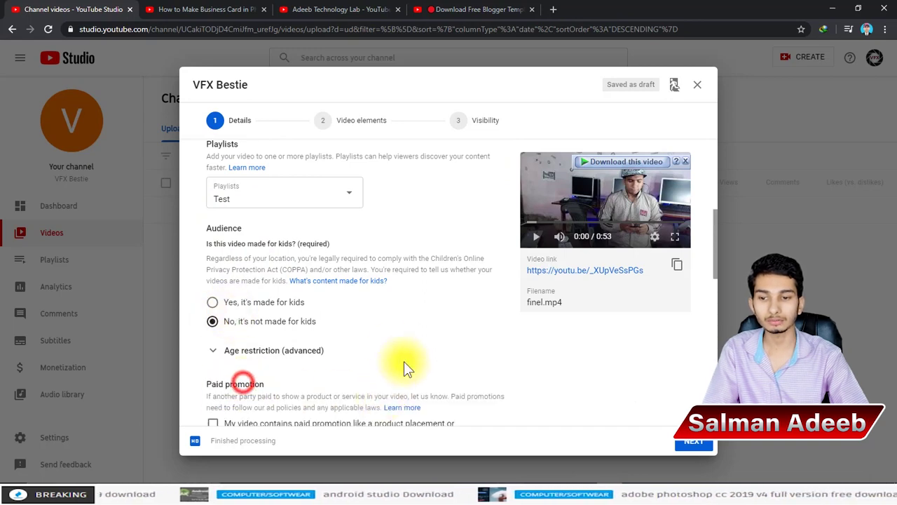
pyautogui.scroll(-3, 226, 382)
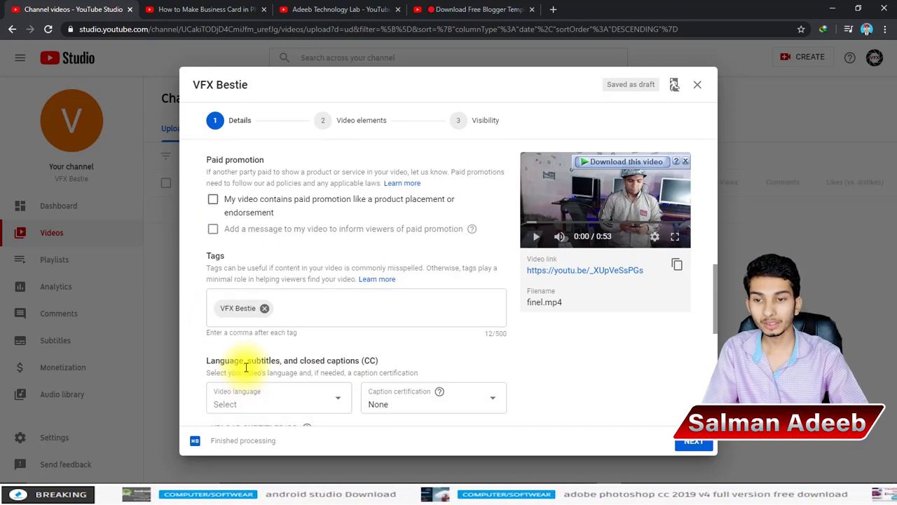
pyautogui.click(326, 314)
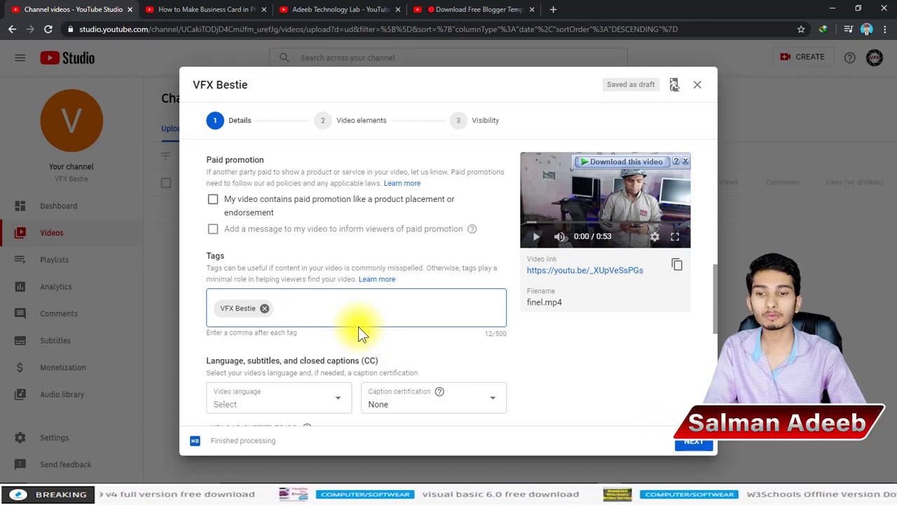
pyautogui.click(344, 309)
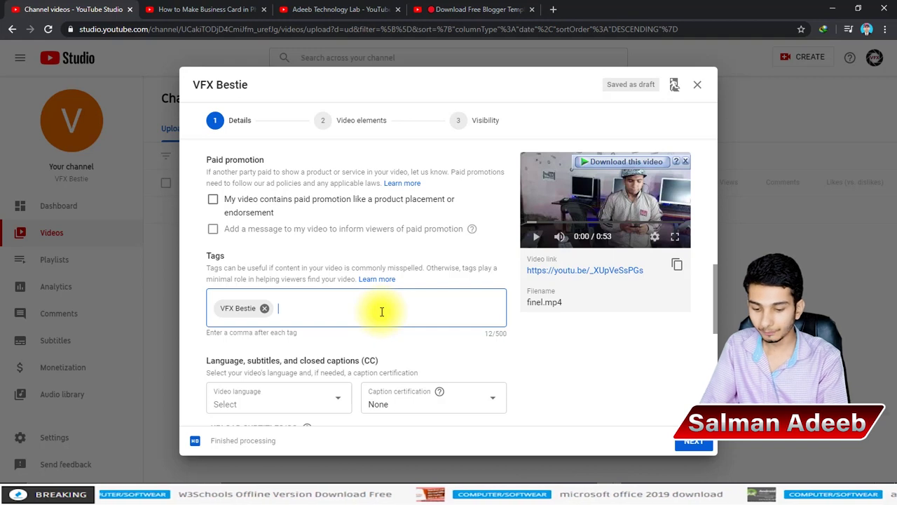
pyautogui.write('adeeb')
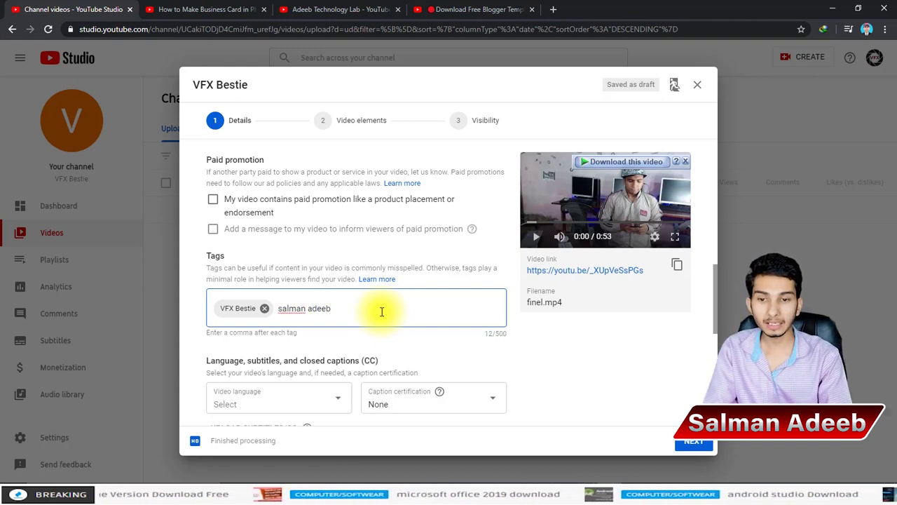
pyautogui.press('Return')
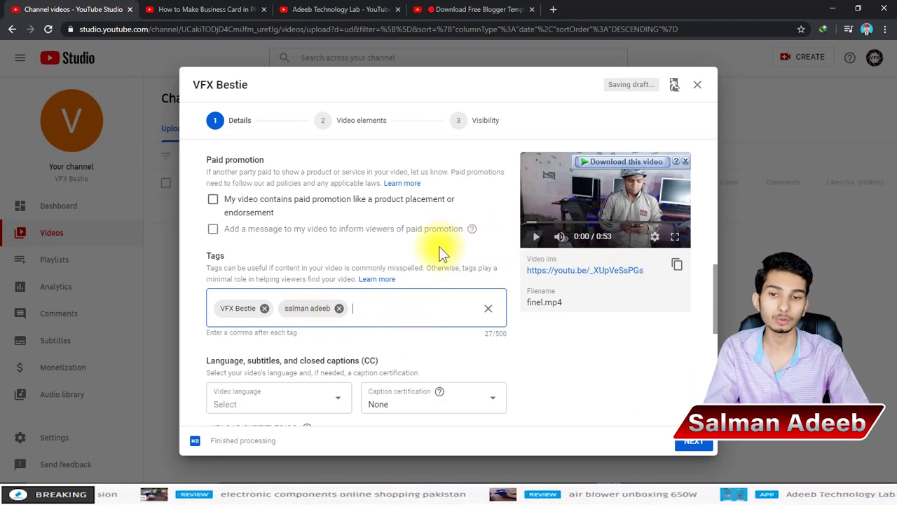
# Continue from Details to the Video elements step.
pyautogui.scroll(-5, 439, 246)
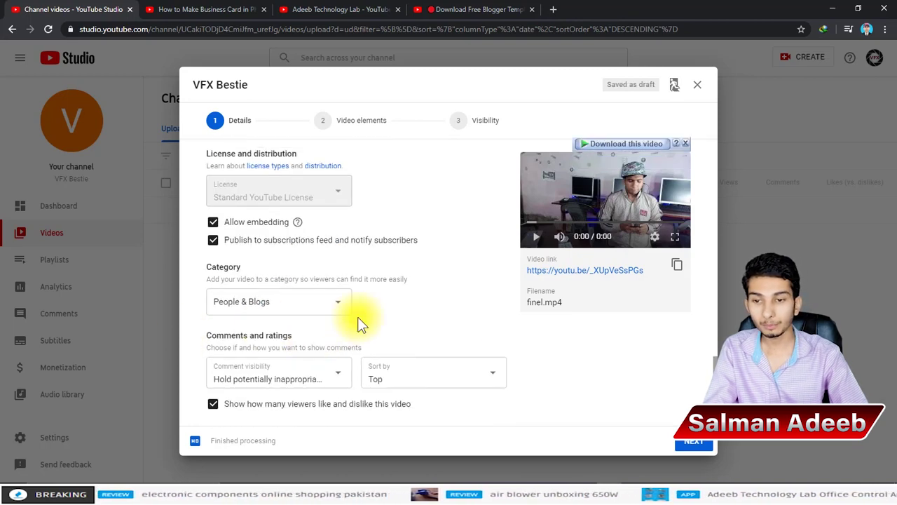
pyautogui.scroll(4, 341, 341)
pyautogui.scroll(4, 386, 316)
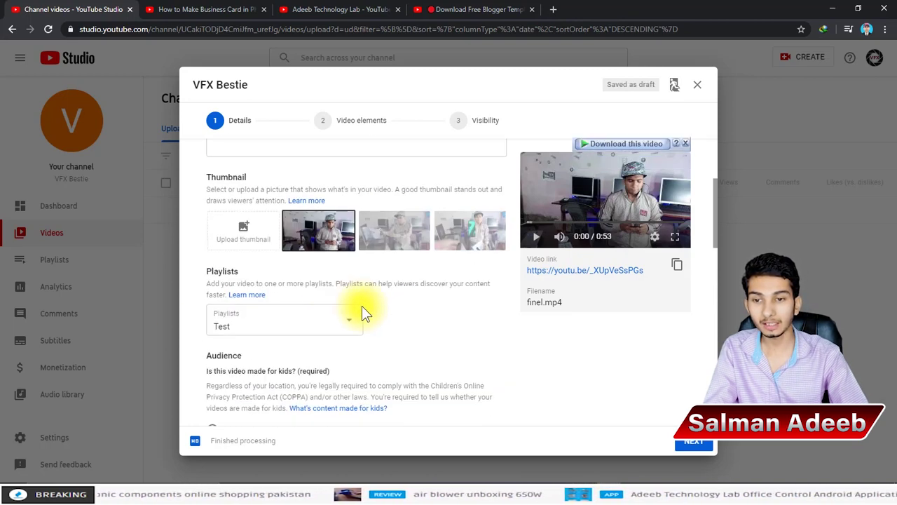
pyautogui.scroll(3, 331, 265)
pyautogui.click(694, 442)
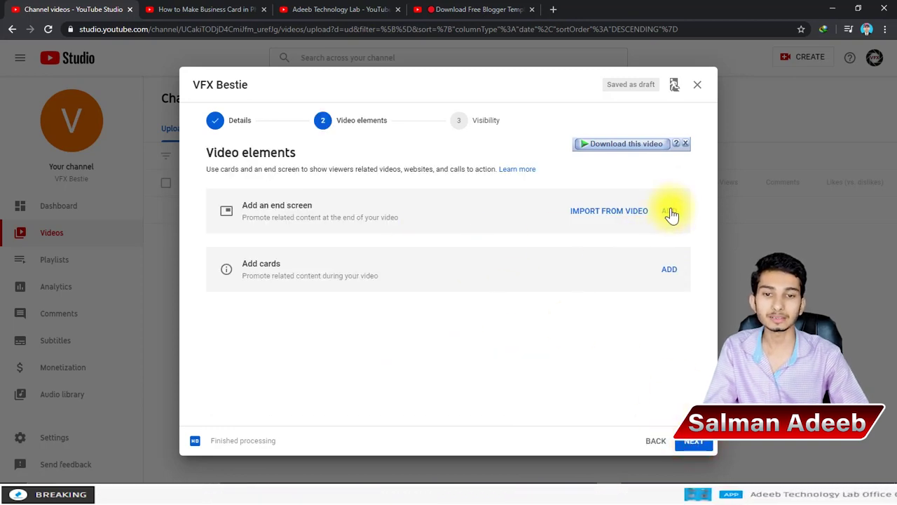
# Add a '2 videos' end screen and set its left element to Best for viewer.
pyautogui.click(670, 212)
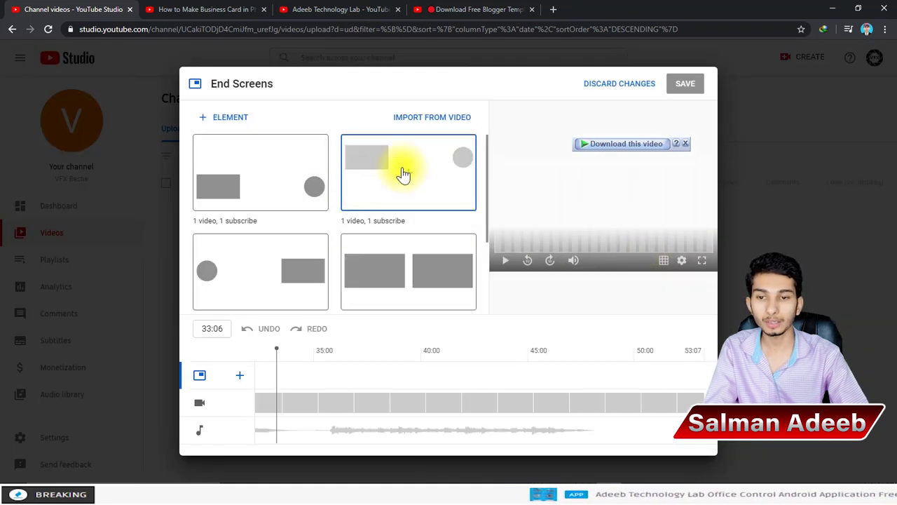
pyautogui.scroll(-3, 396, 182)
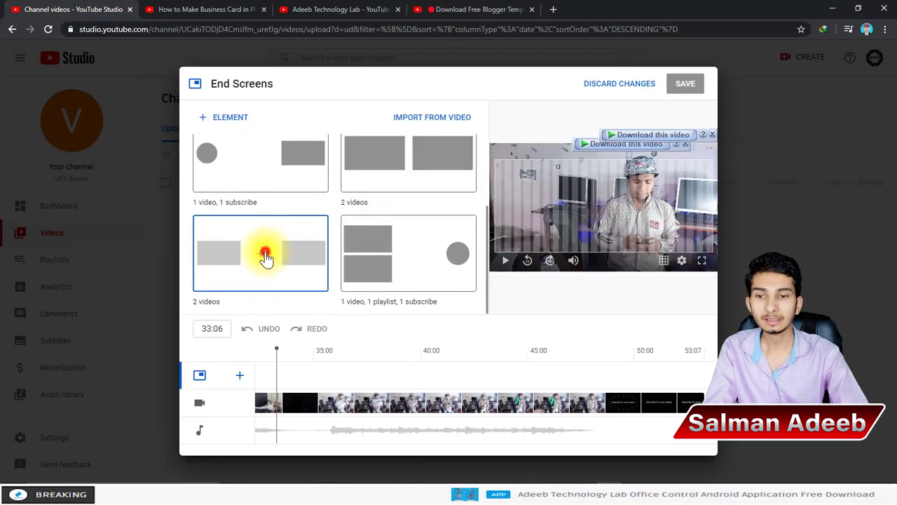
pyautogui.click(278, 257)
pyautogui.click(687, 191)
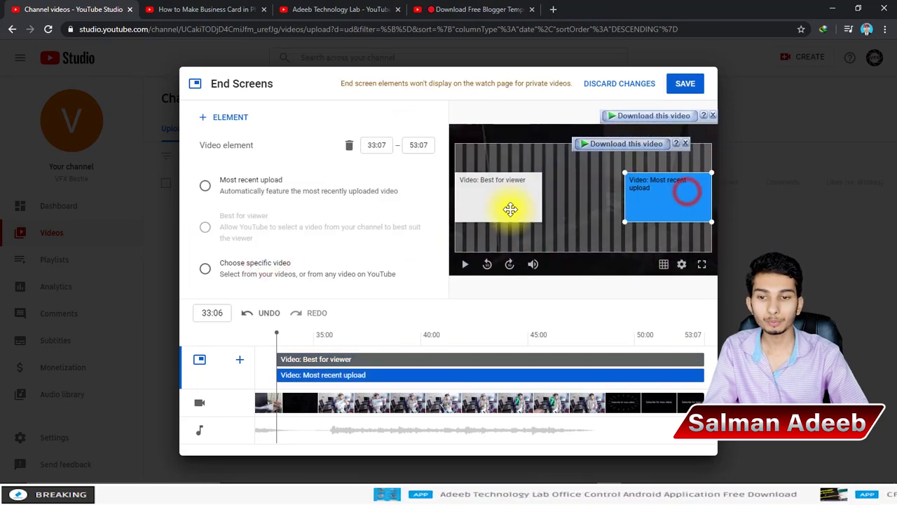
pyautogui.click(509, 208)
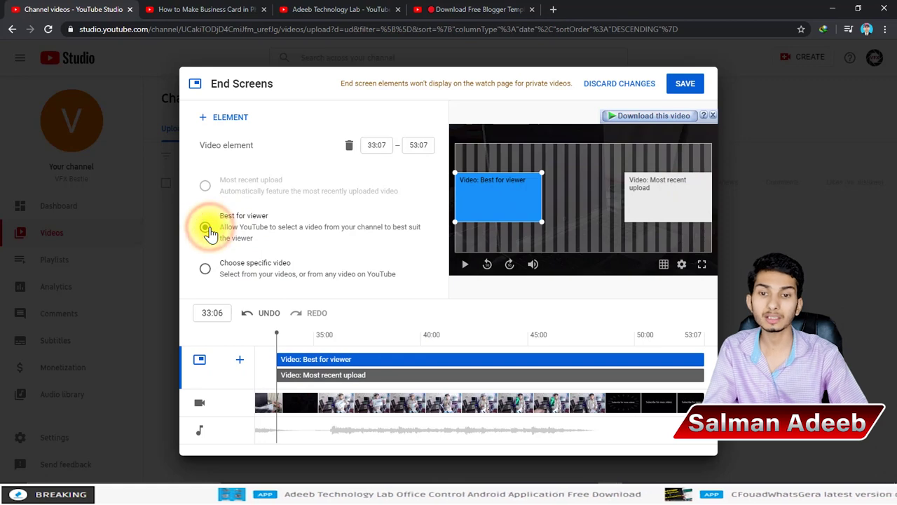
pyautogui.click(206, 227)
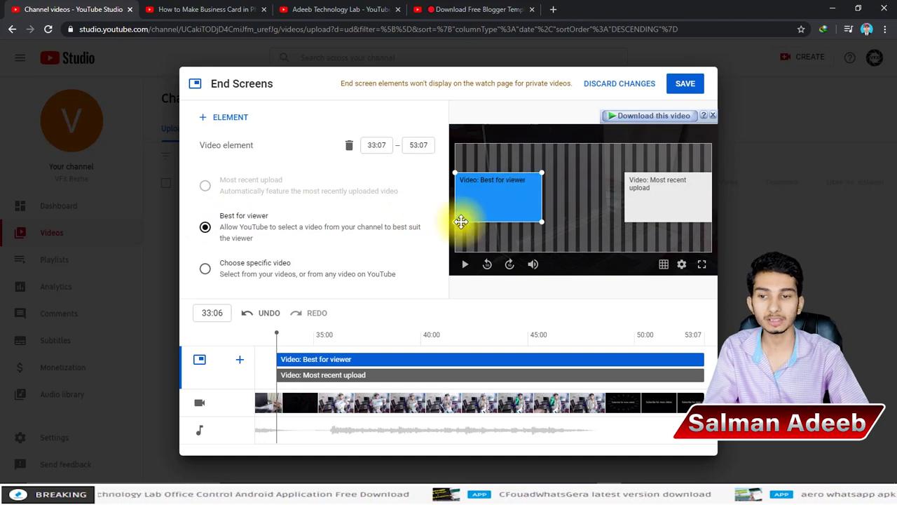
pyautogui.click(258, 268)
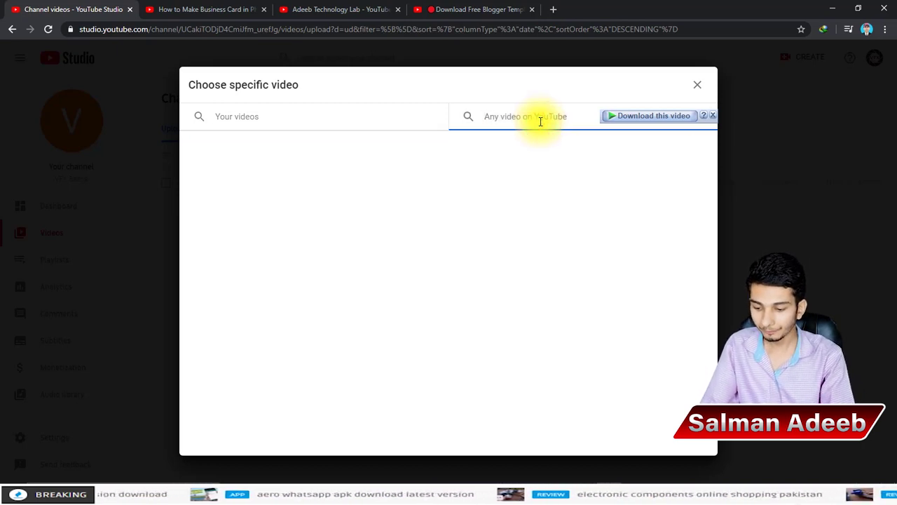
# Search the channel's videos and feature 'HP 1320n Printer Unboxing and Reviews' in the left element.
pyautogui.write('Adeeb Technology')
pyautogui.scroll(-5, 413, 284)
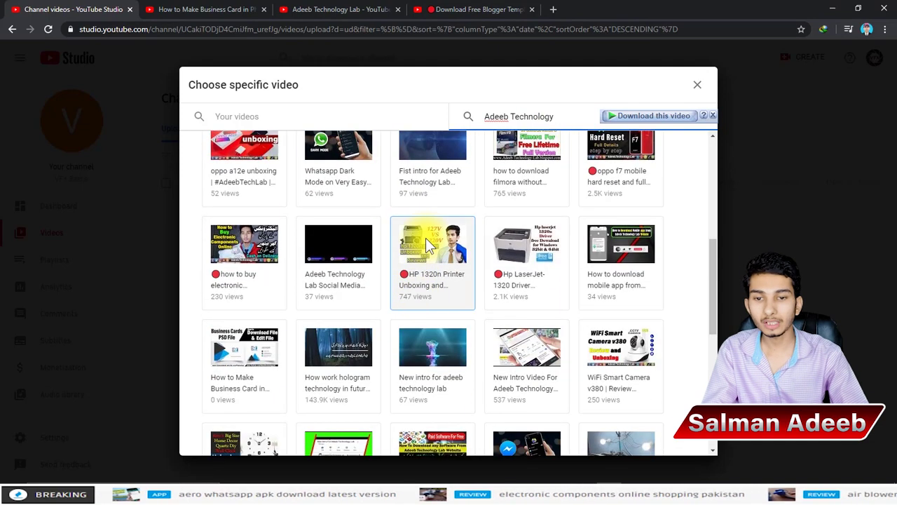
pyautogui.click(433, 254)
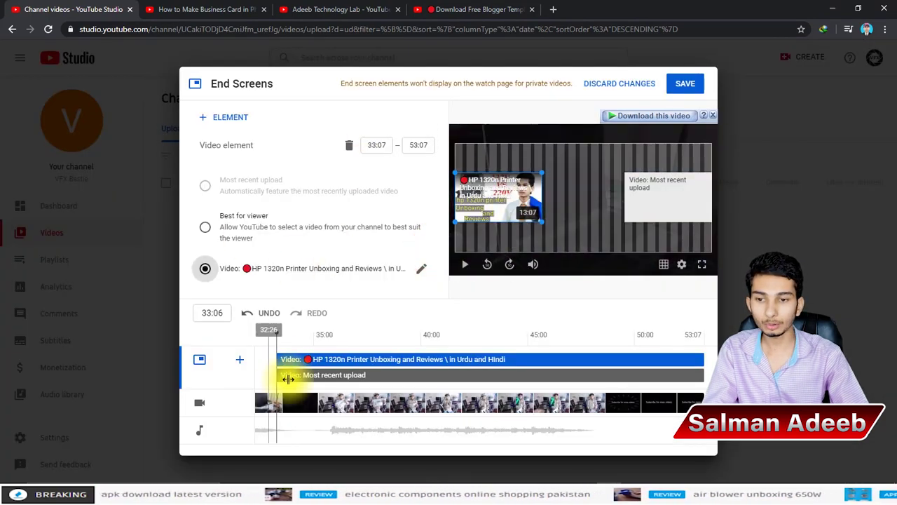
# On the Business Card in Photoshop video, jump to 5:41 to view its end-screen cards.
pyautogui.click(475, 8)
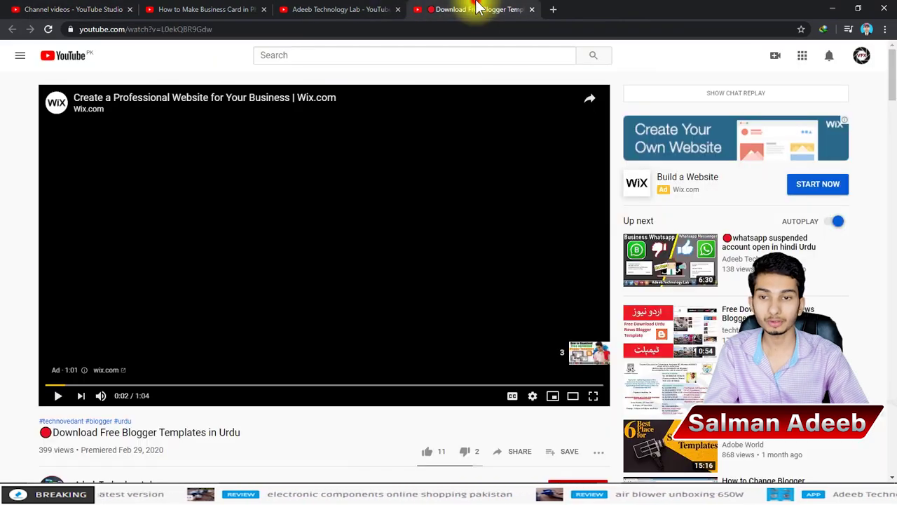
pyautogui.click(291, 9)
pyautogui.click(224, 9)
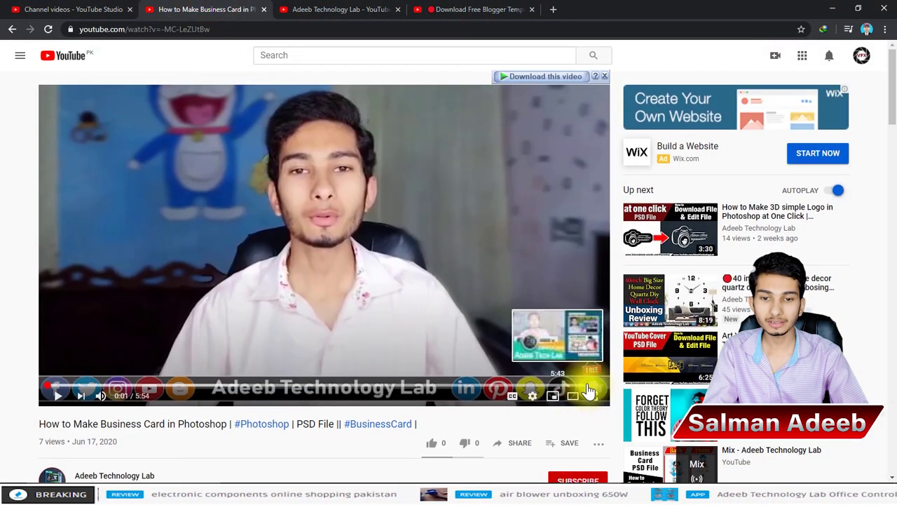
pyautogui.click(588, 390)
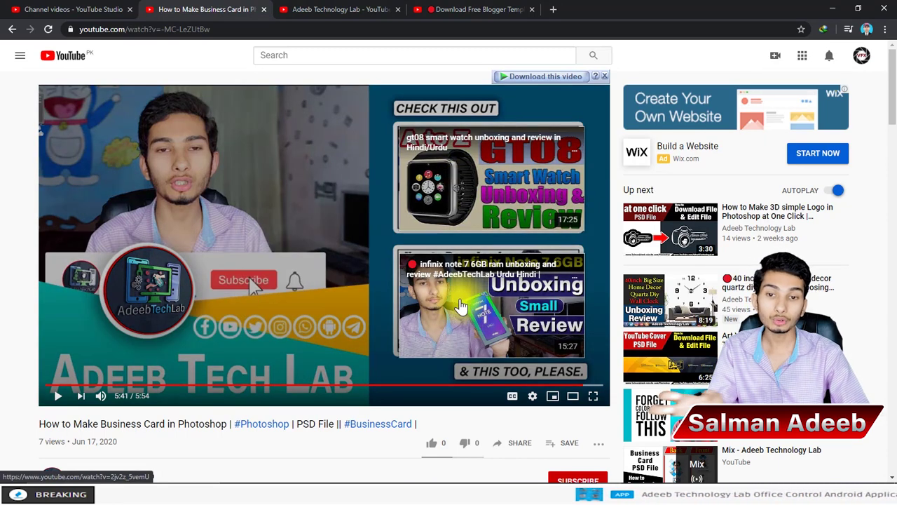
# Move the featured printer video card right and up, undoing an accidental enlargement.
pyautogui.click(120, 9)
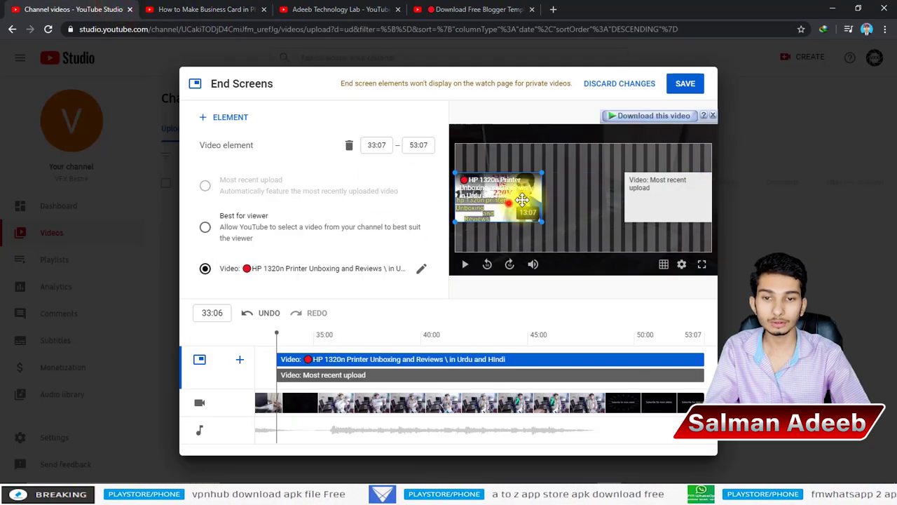
pyautogui.moveTo(509, 204); pyautogui.dragTo(558, 190)
pyautogui.click(597, 210)
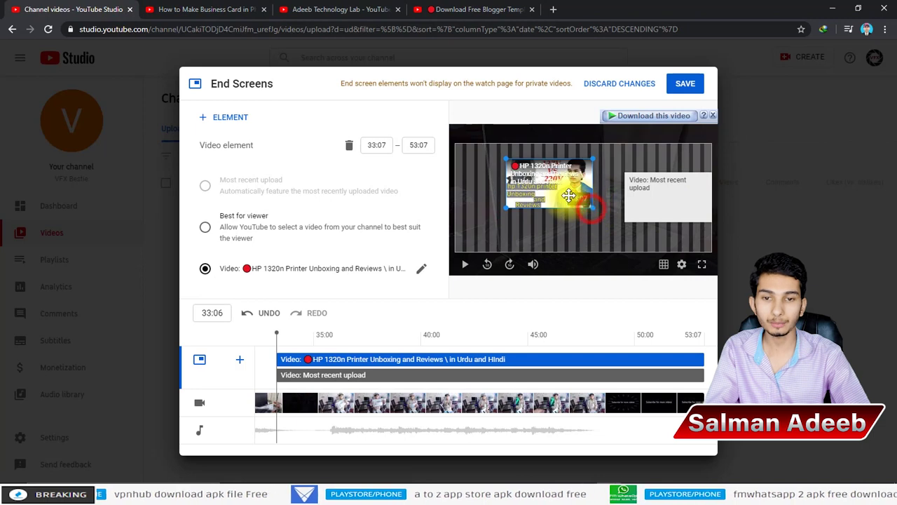
pyautogui.moveTo(592, 208); pyautogui.dragTo(627, 238)
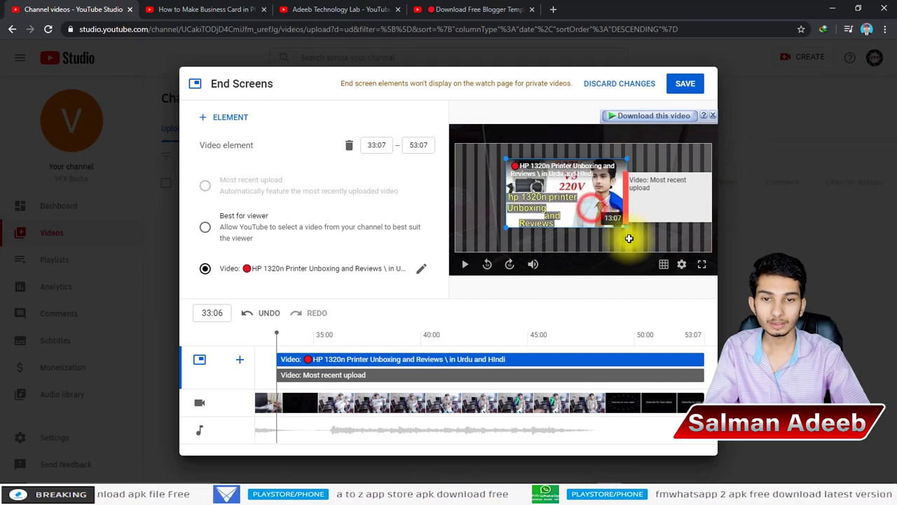
pyautogui.hotkey('ctrl', 'z')
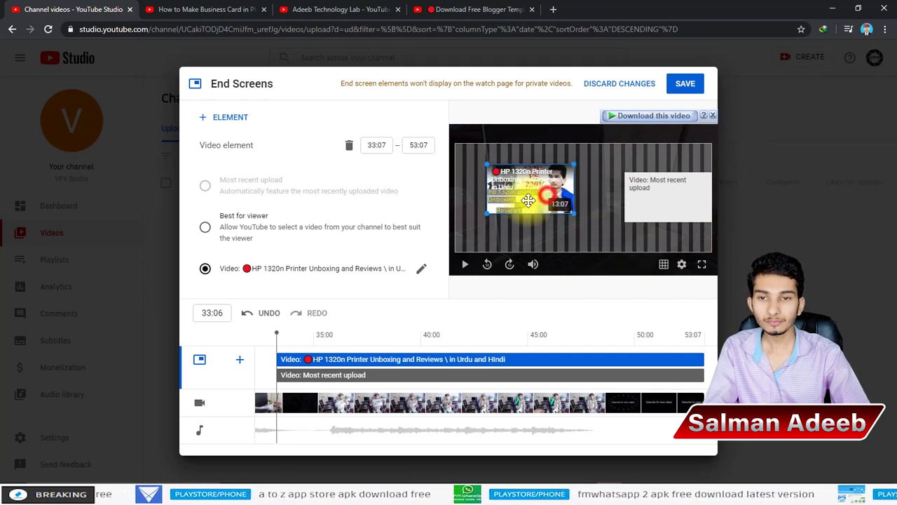
pyautogui.click(438, 9)
pyautogui.click(210, 9)
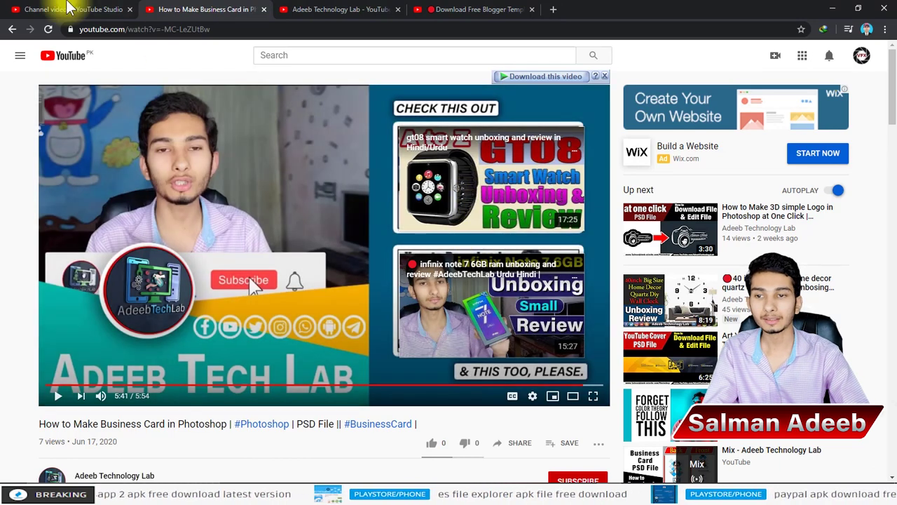
# Start Most recent upload at 42:05, keep the printer video at 33:07, preview, and save.
pyautogui.click(70, 9)
pyautogui.click(341, 270)
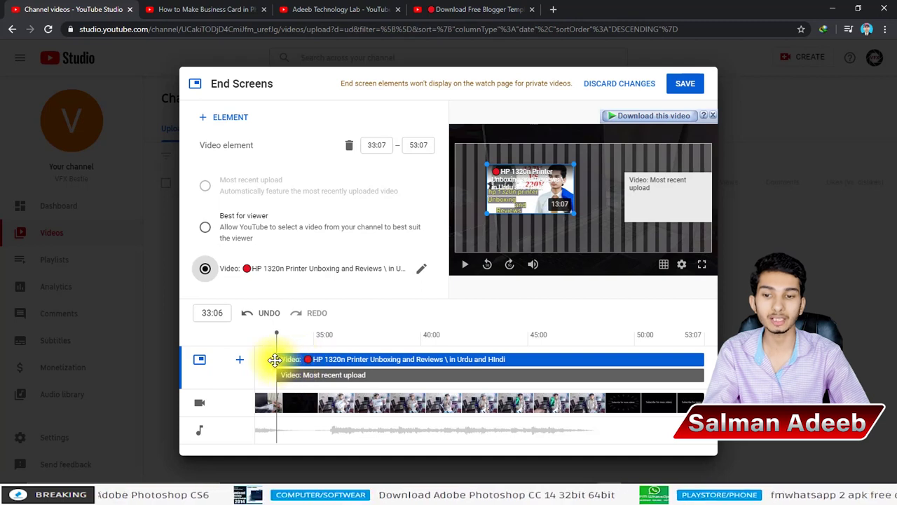
pyautogui.moveTo(277, 359); pyautogui.dragTo(537, 356)
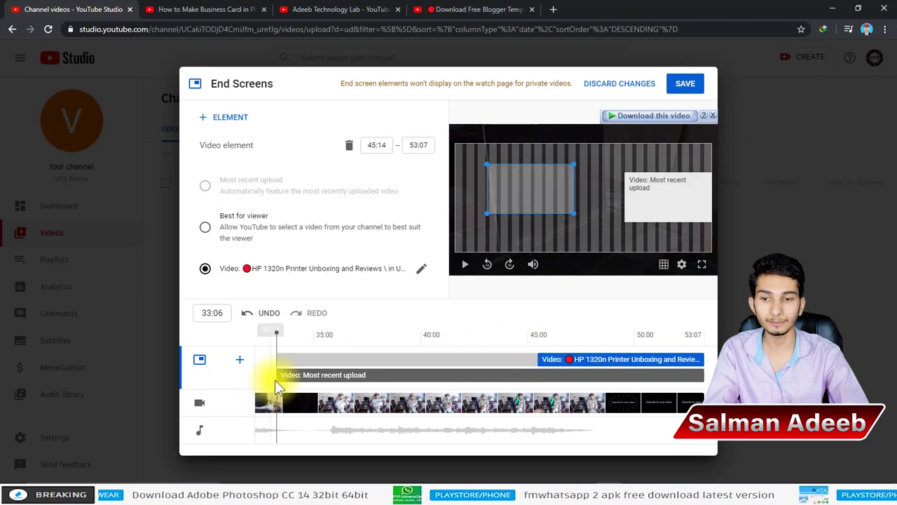
pyautogui.moveTo(274, 375); pyautogui.dragTo(467, 374)
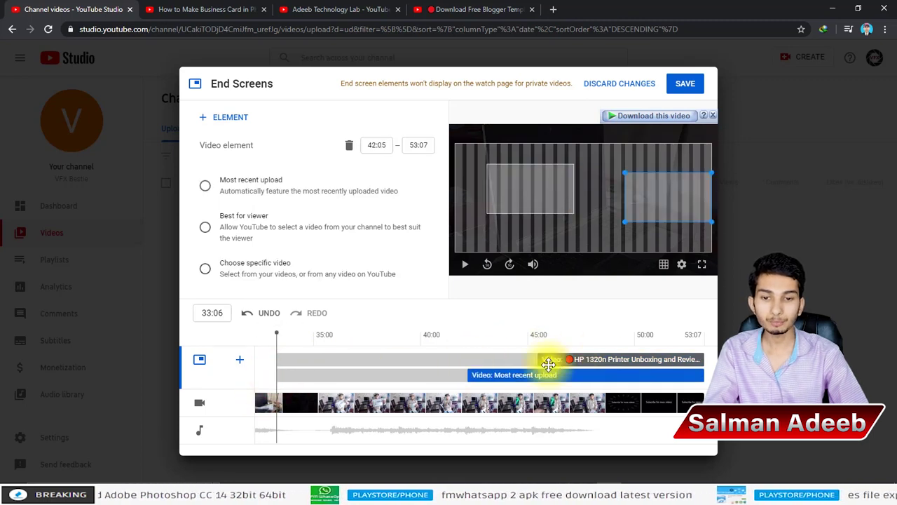
pyautogui.moveTo(539, 359); pyautogui.dragTo(276, 371)
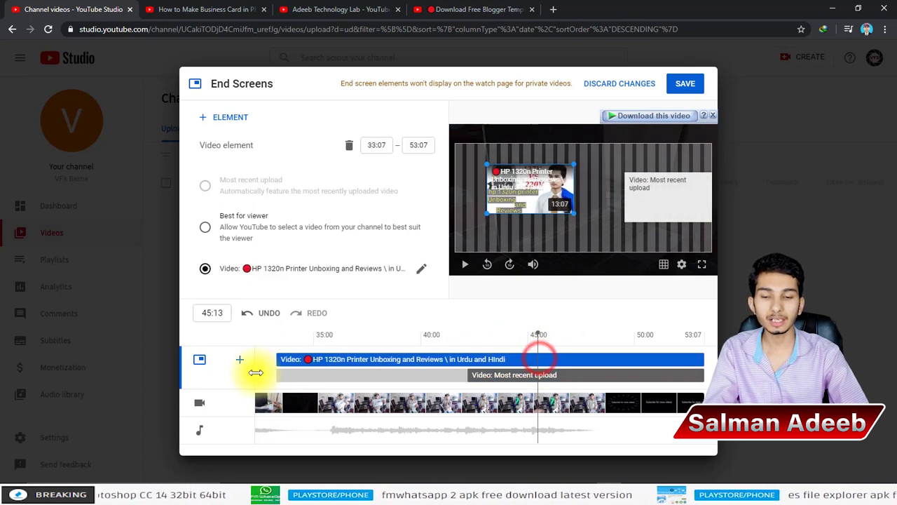
pyautogui.click(462, 374)
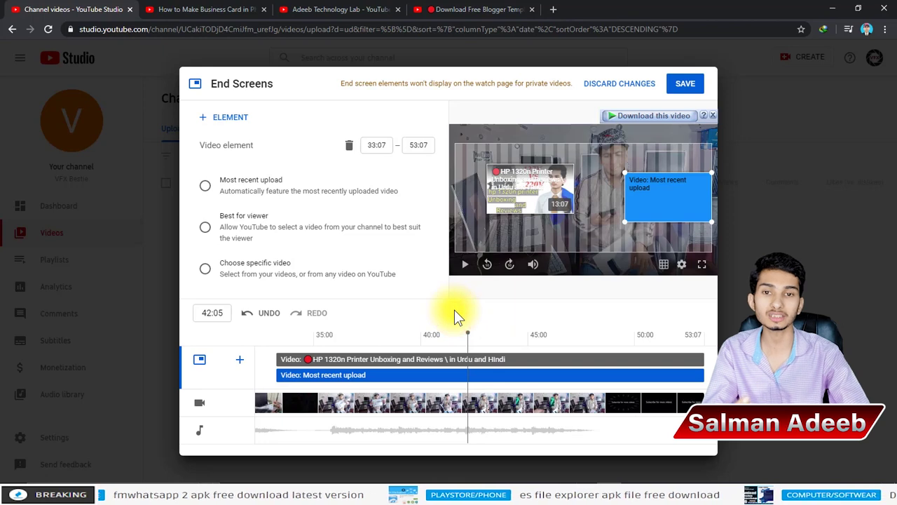
pyautogui.click(481, 316)
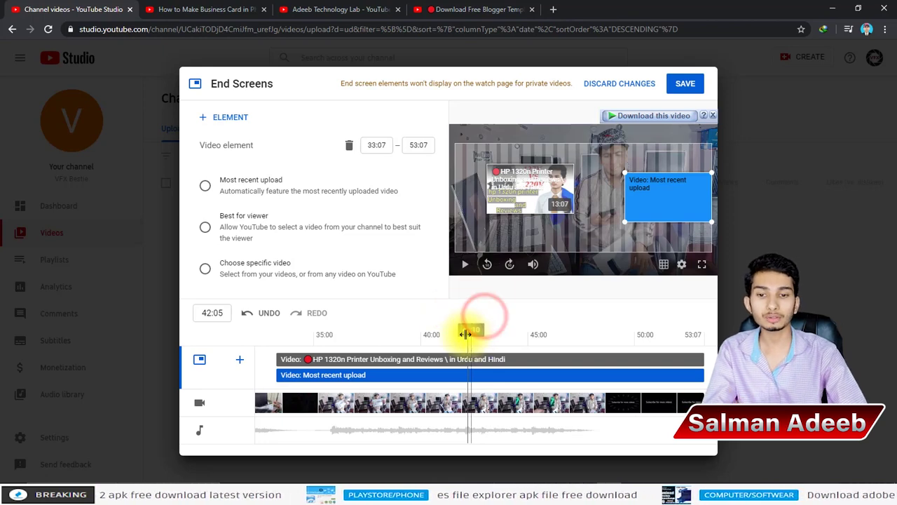
pyautogui.click(505, 332)
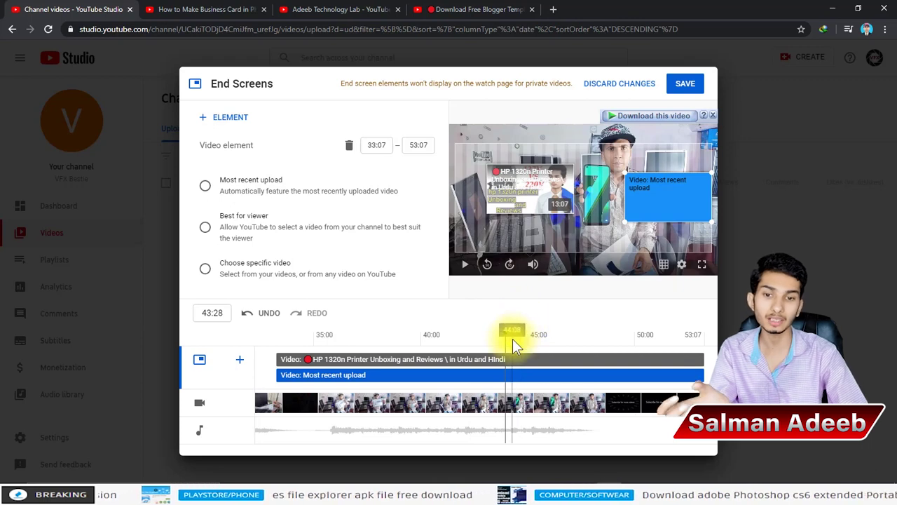
pyautogui.click(425, 330)
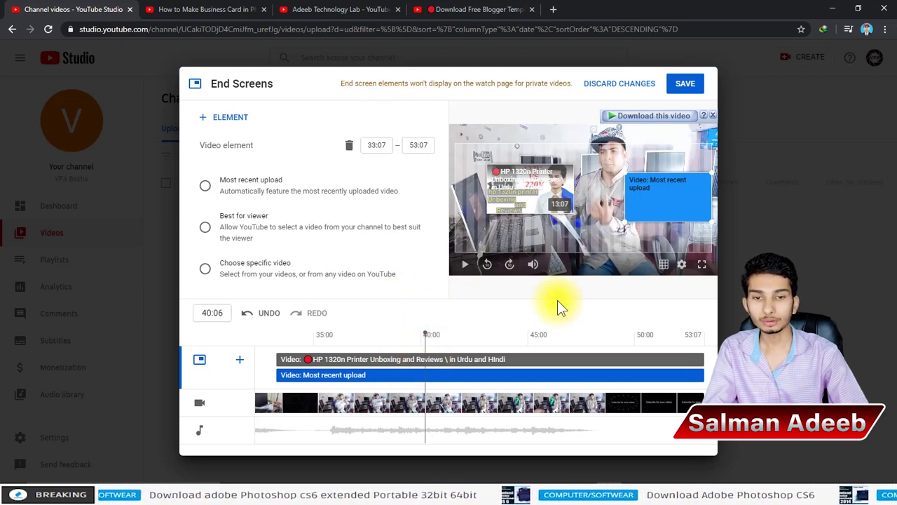
pyautogui.click(674, 85)
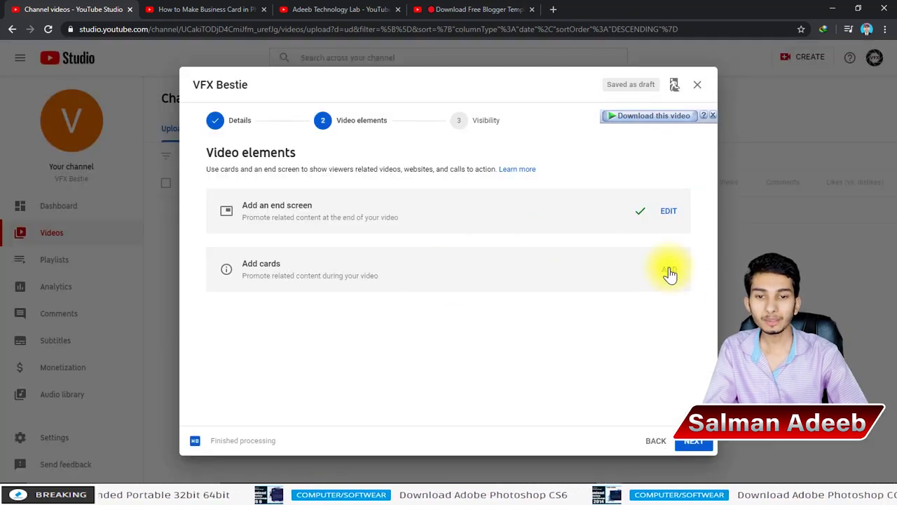
# Pause the preview and start a new Video or Playlist card in the cards editor.
pyautogui.click(669, 270)
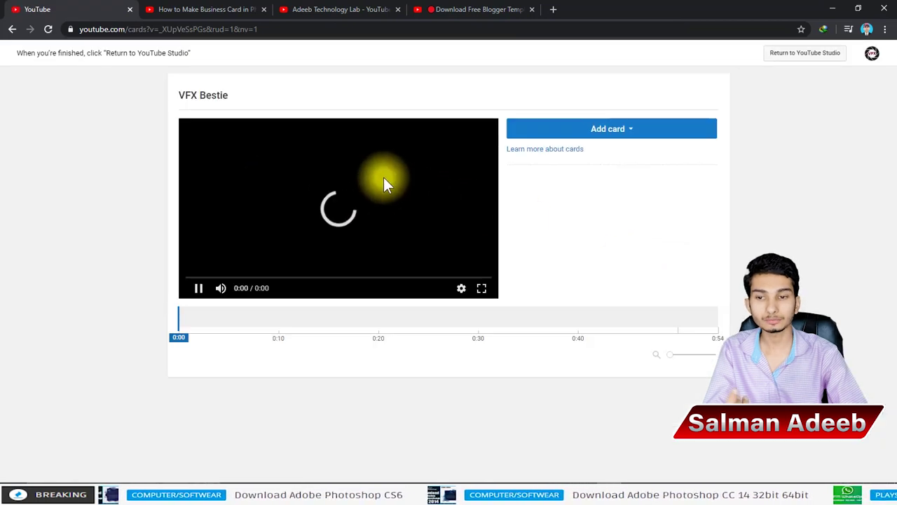
pyautogui.click(199, 293)
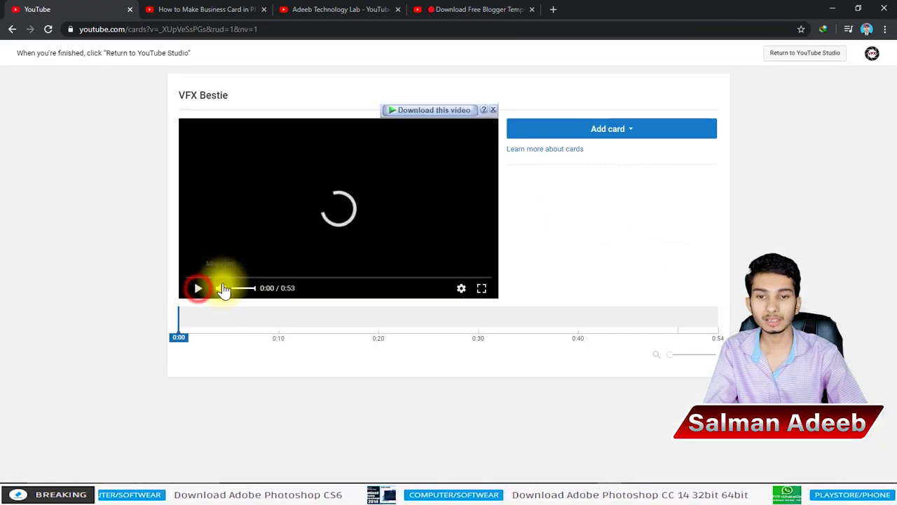
pyautogui.click(610, 130)
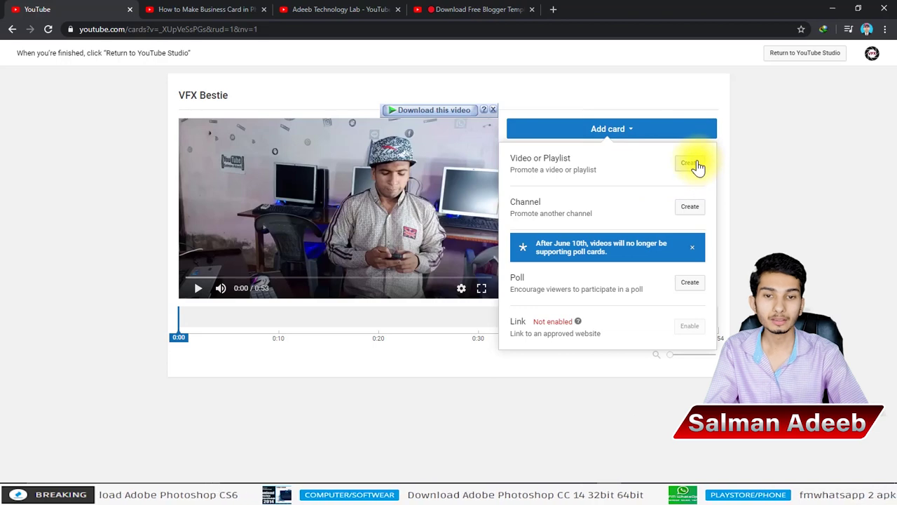
pyautogui.click(690, 166)
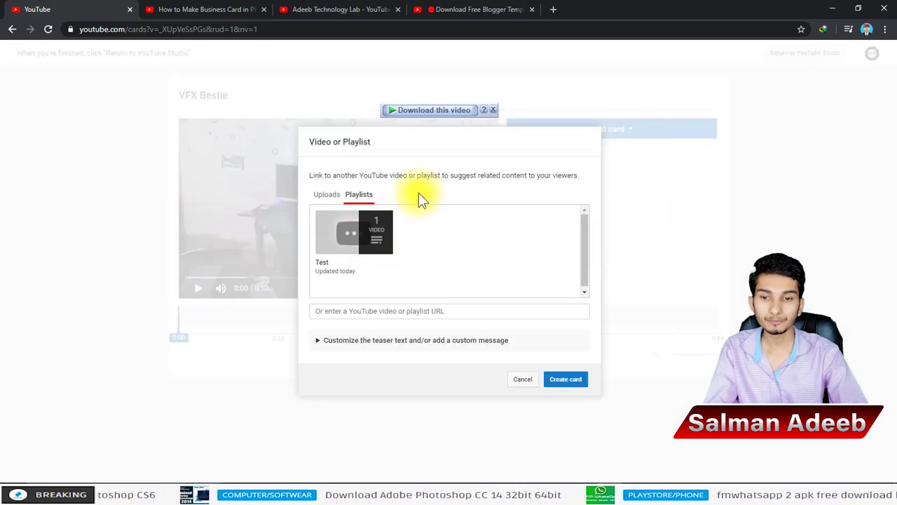
# Copy the How to Make Business Card in Photoshop video URL and create the card with it.
pyautogui.click(493, 239)
pyautogui.click(346, 311)
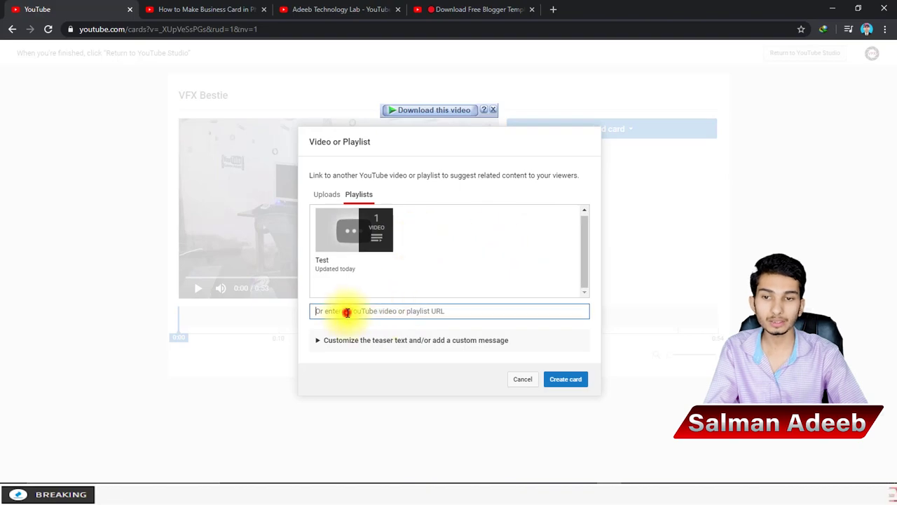
pyautogui.click(207, 9)
pyautogui.click(350, 10)
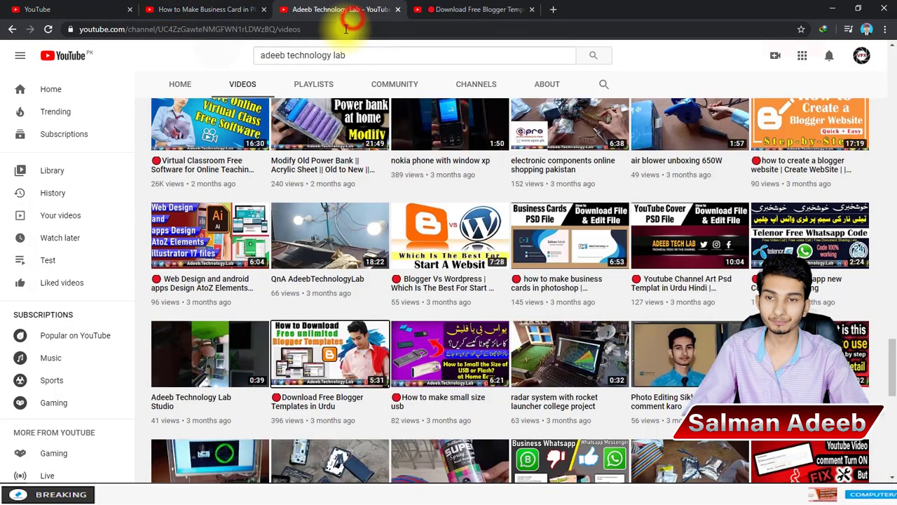
pyautogui.click(346, 29)
pyautogui.click(204, 9)
pyautogui.click(287, 28)
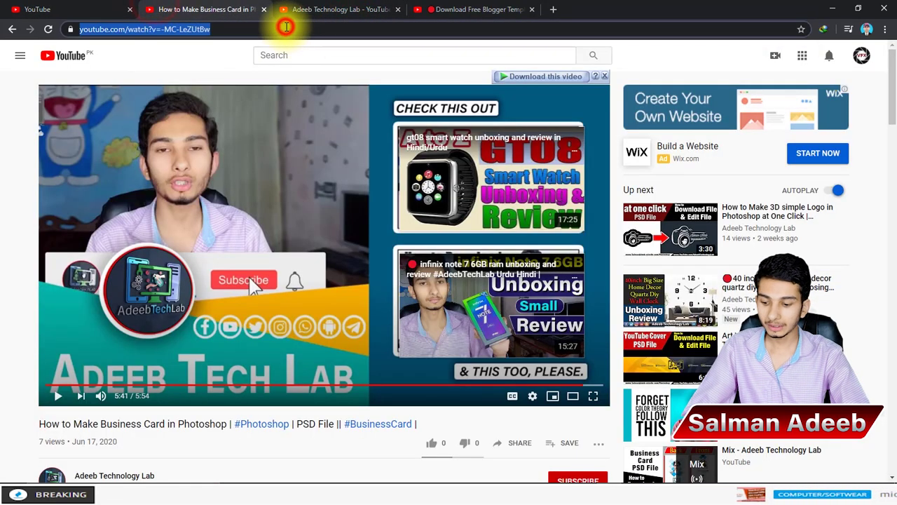
pyautogui.click(80, 9)
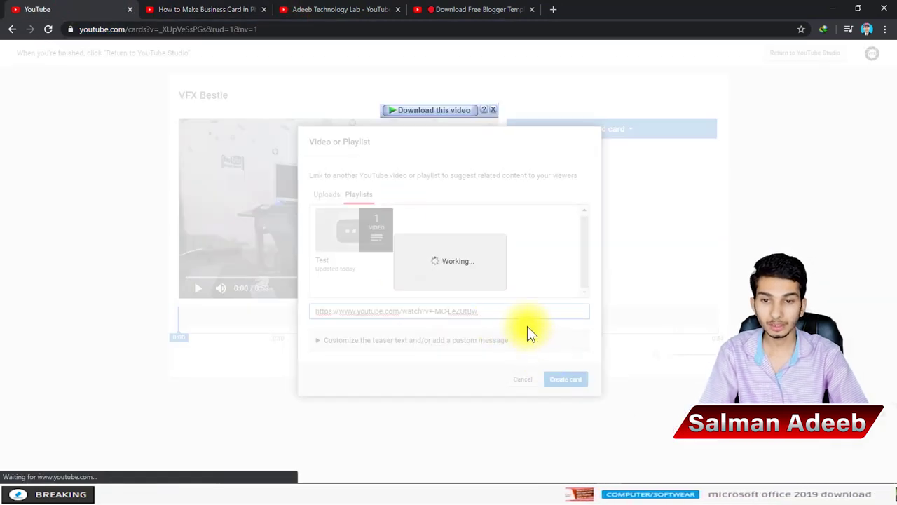
pyautogui.click(577, 384)
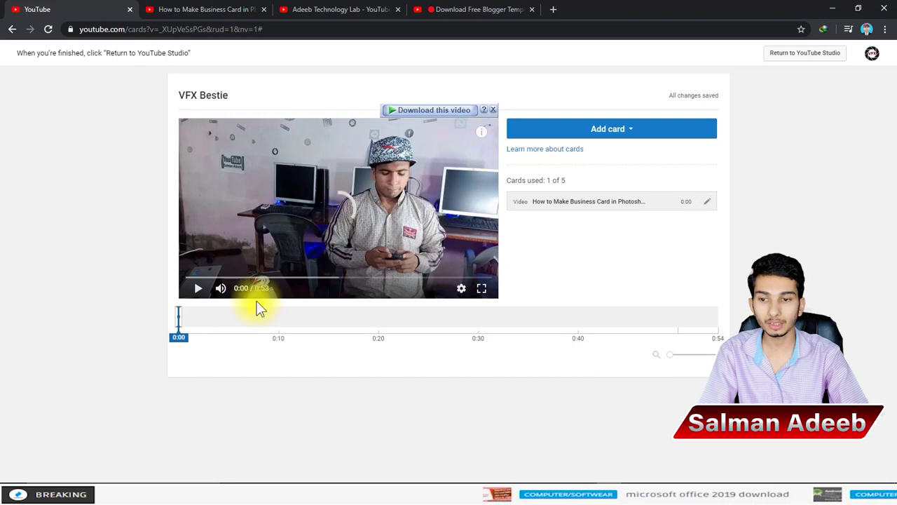
# Move the video card's start to 0:09 and preview the card panel.
pyautogui.moveTo(180, 319)
pyautogui.mouseDown()
pyautogui.moveTo(303, 319)
pyautogui.moveTo(276, 319)
pyautogui.mouseUp()
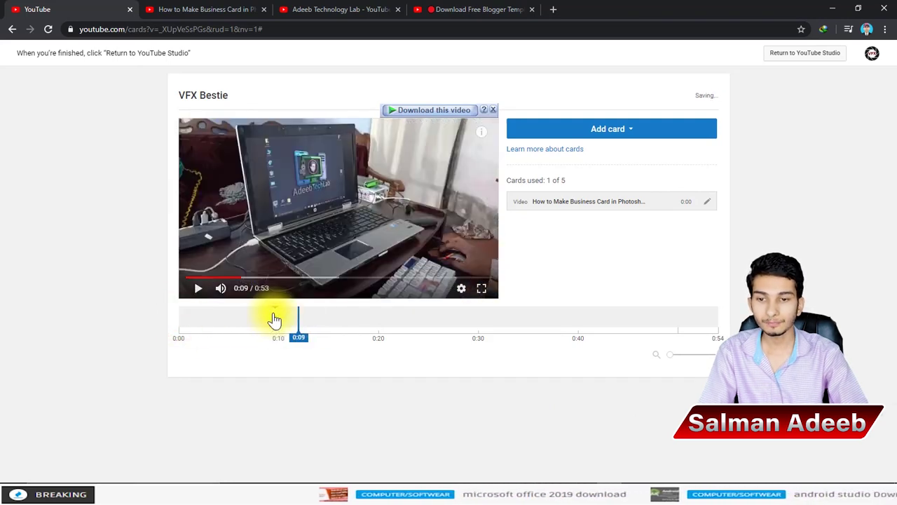
pyautogui.click(197, 313)
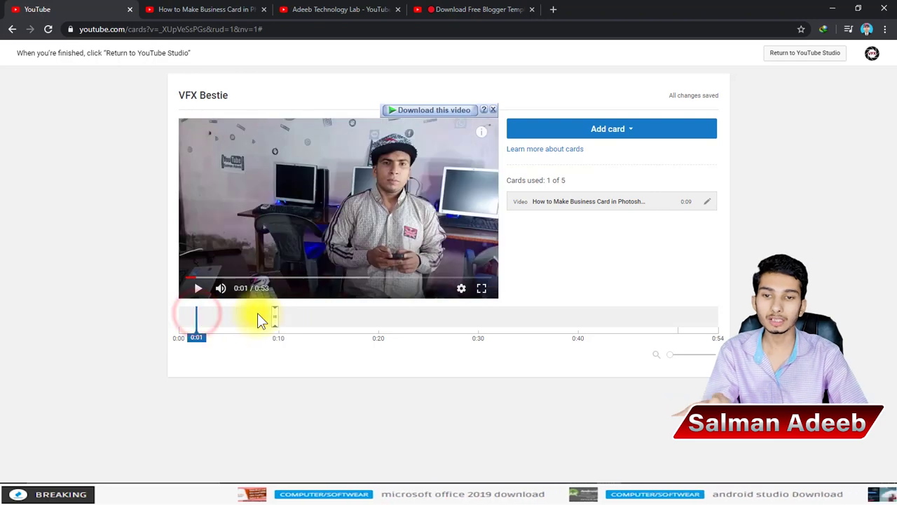
pyautogui.click(482, 138)
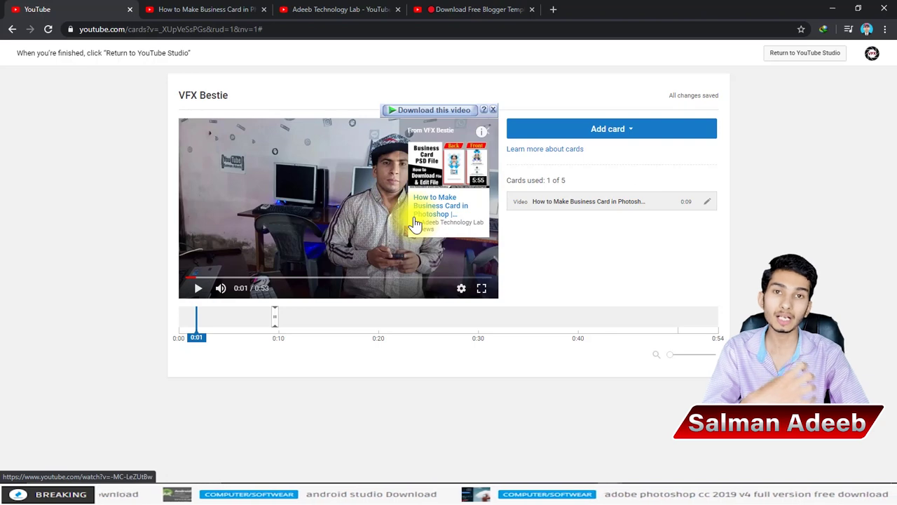
pyautogui.click(486, 131)
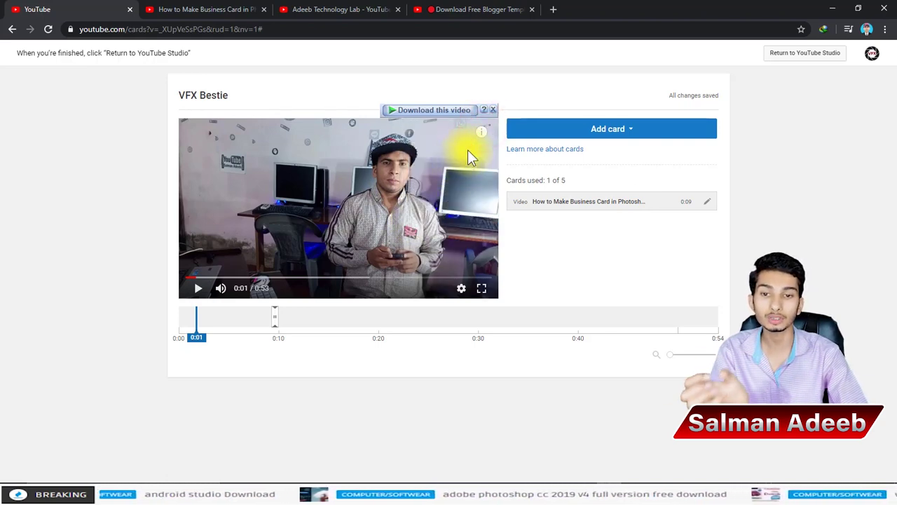
pyautogui.click(481, 134)
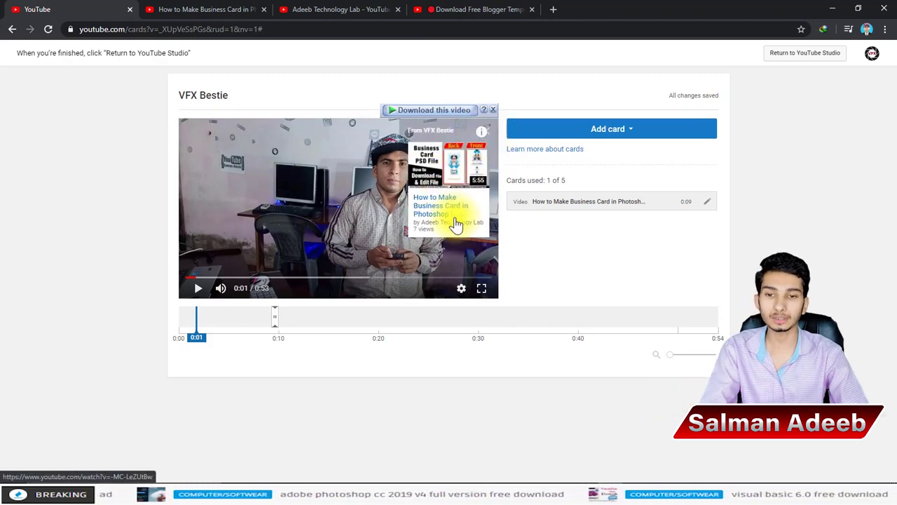
# Look at card types at 0:20 without adding one, then go back to the channel videos page.
pyautogui.click(411, 358)
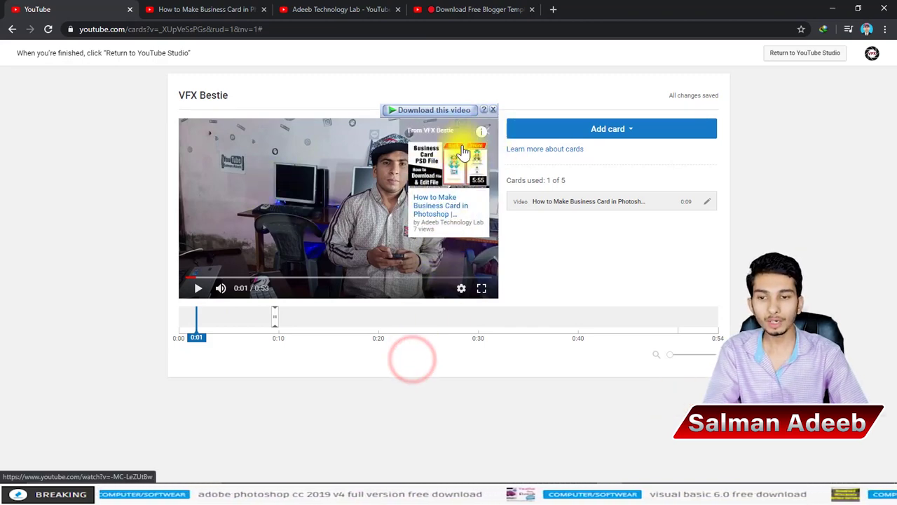
pyautogui.click(382, 319)
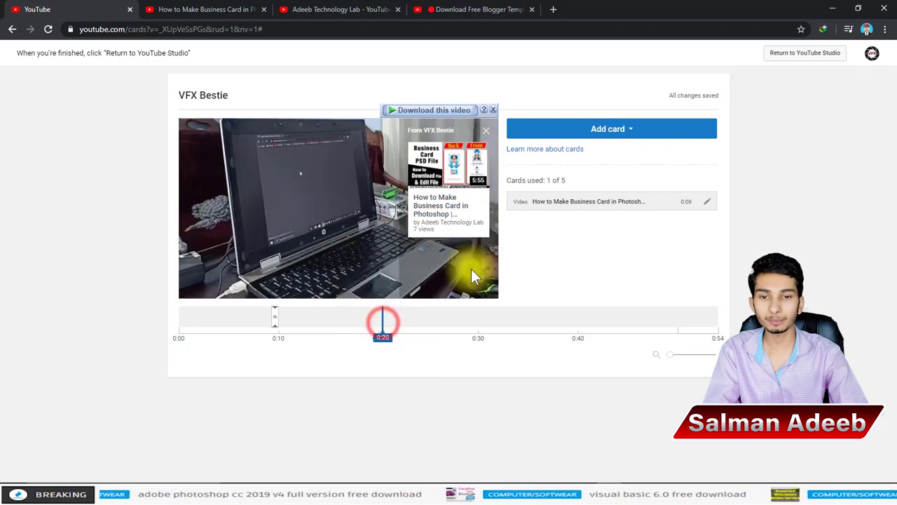
pyautogui.click(583, 132)
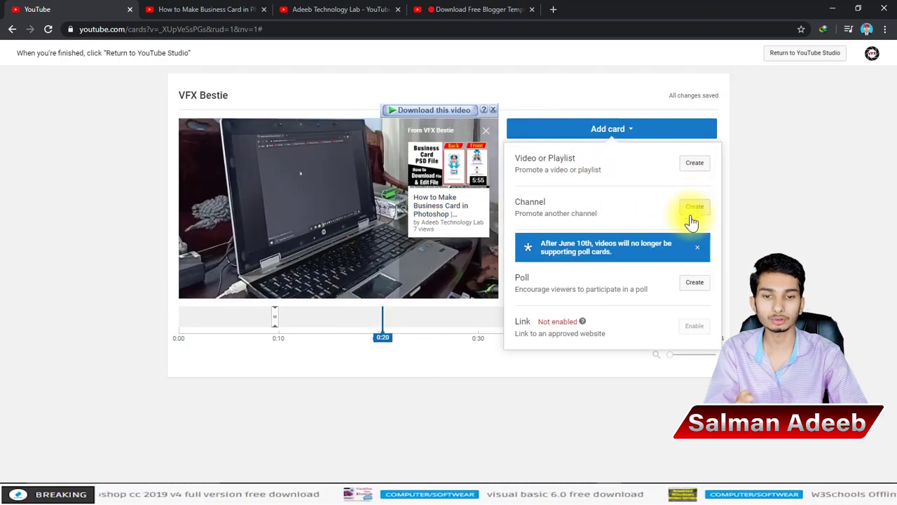
pyautogui.click(795, 229)
pyautogui.click(12, 29)
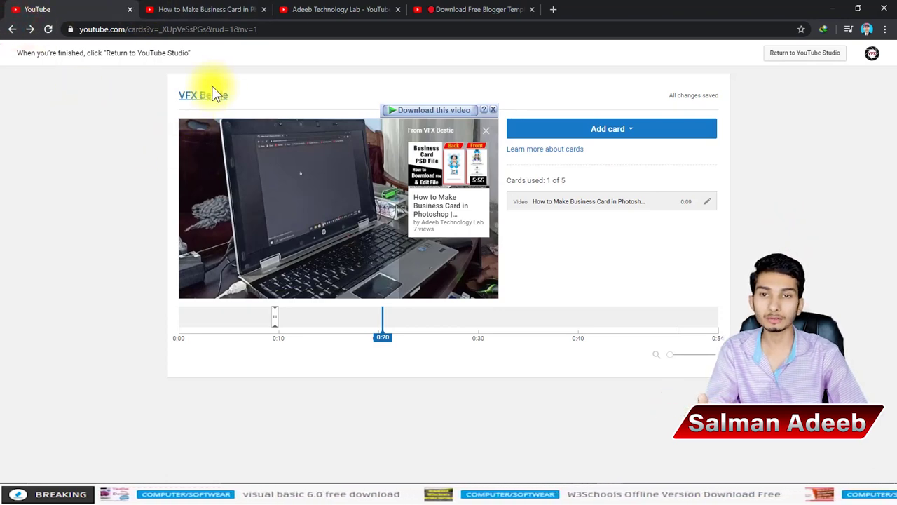
pyautogui.click(12, 30)
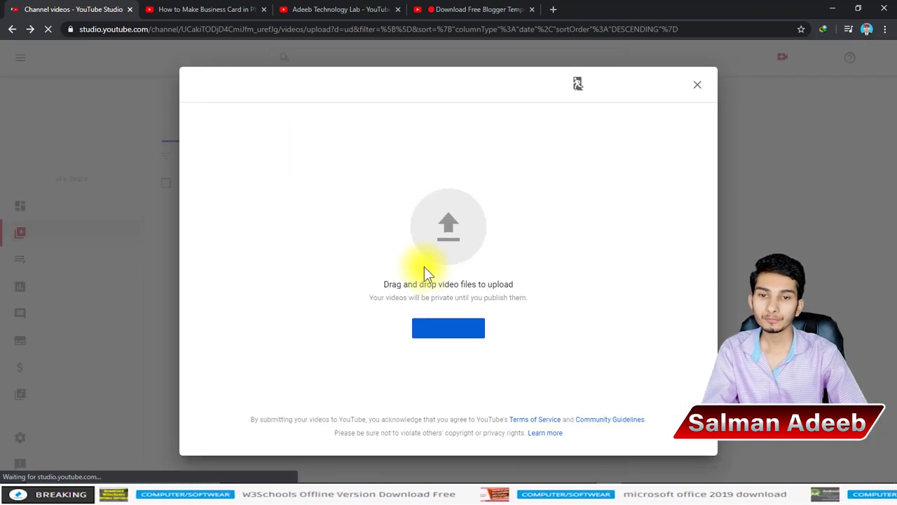
# Close the upload window and reopen the VFX Bestie draft to check its title and description.
pyautogui.click(697, 84)
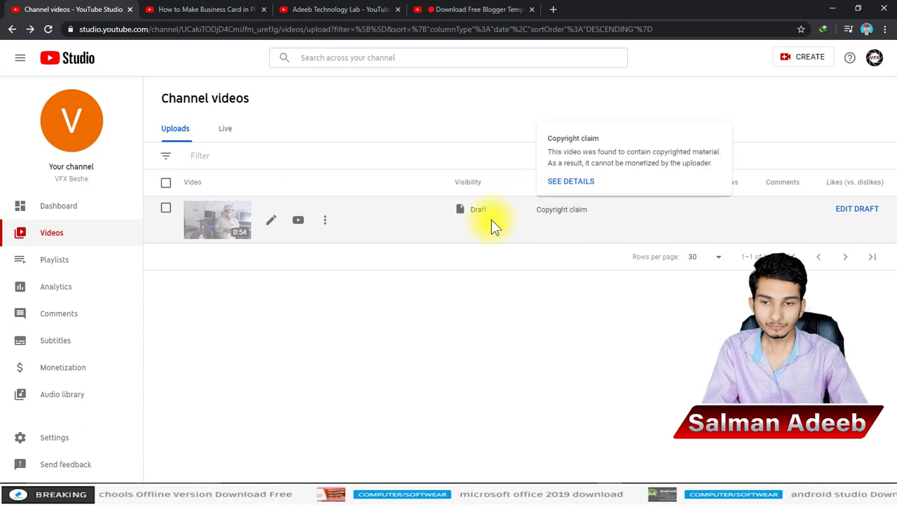
pyautogui.click(272, 226)
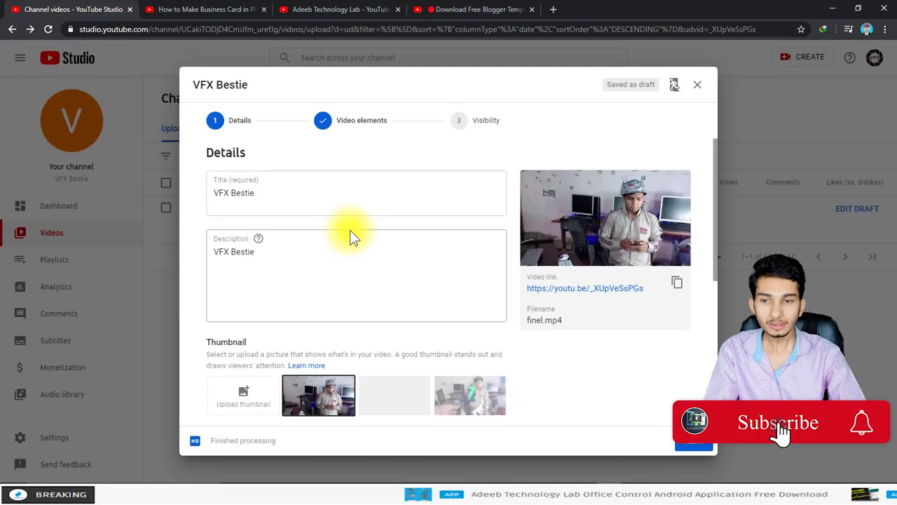
pyautogui.scroll(-5, 305, 232)
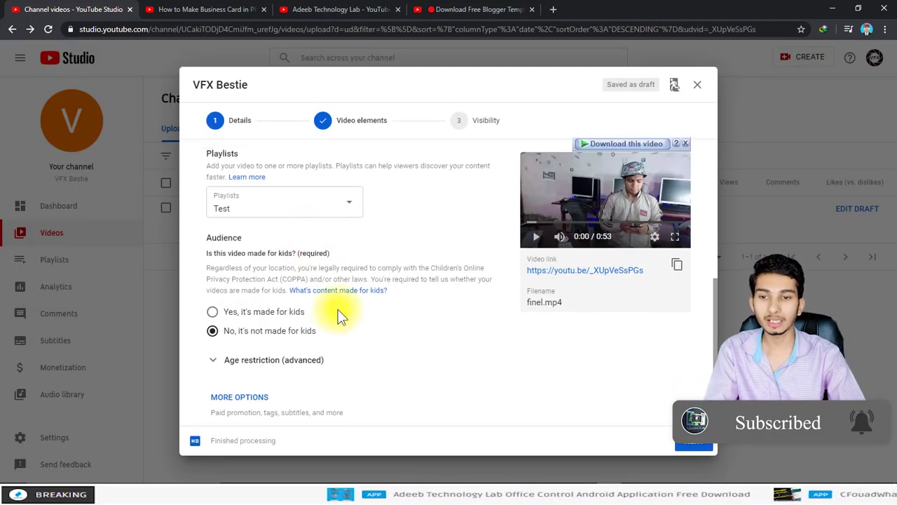
pyautogui.scroll(5, 298, 194)
pyautogui.click(294, 195)
pyautogui.click(300, 260)
# Move the VFX Bestie draft on to its Visibility step.
pyautogui.scroll(-5, 297, 310)
pyautogui.click(440, 324)
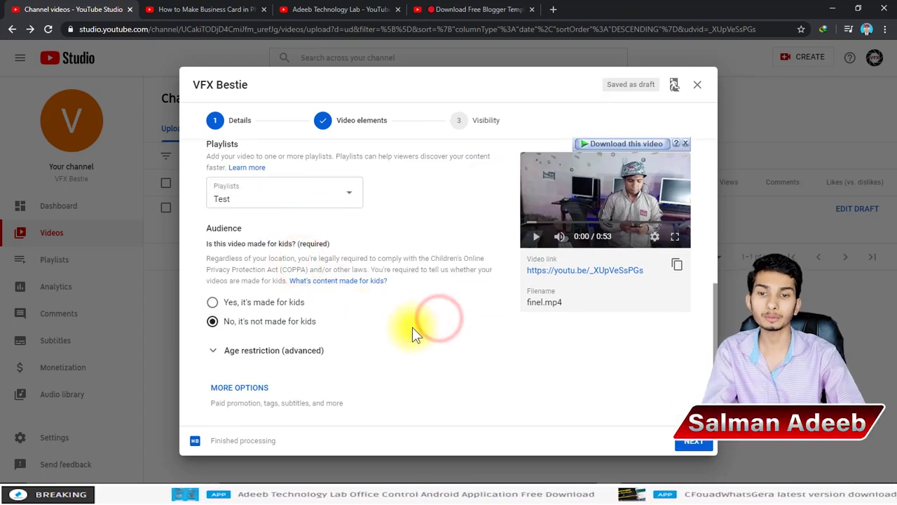
pyautogui.scroll(5, 414, 322)
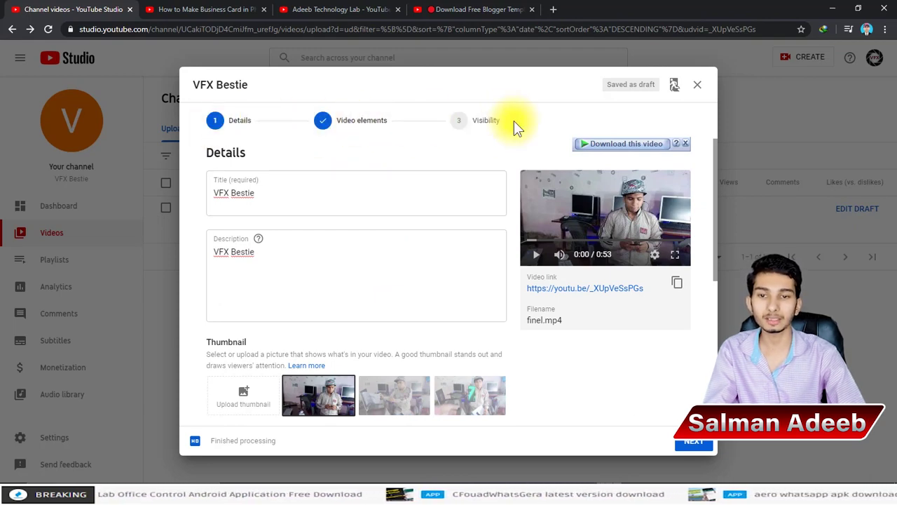
pyautogui.click(485, 119)
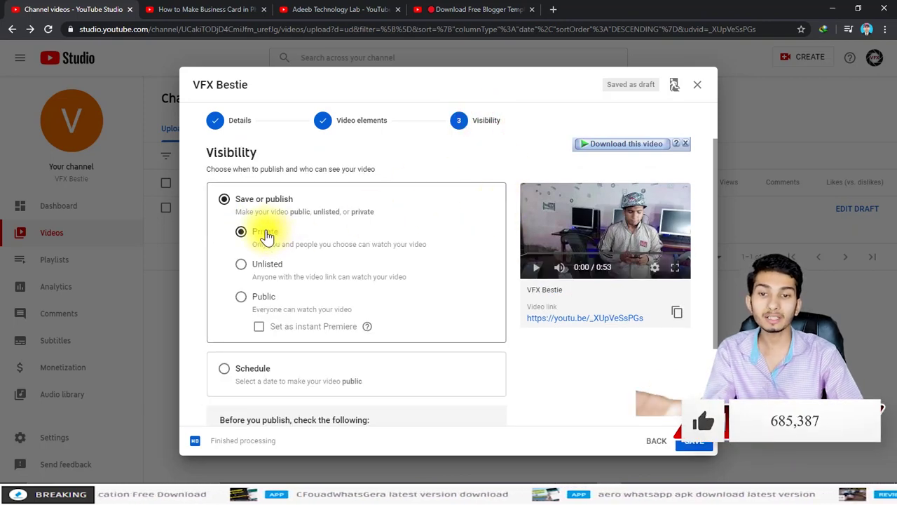
# Choose Public, then switch to Schedule, keeping Jun 18, 2020 at 12:00 AM.
pyautogui.scroll(-1, 249, 252)
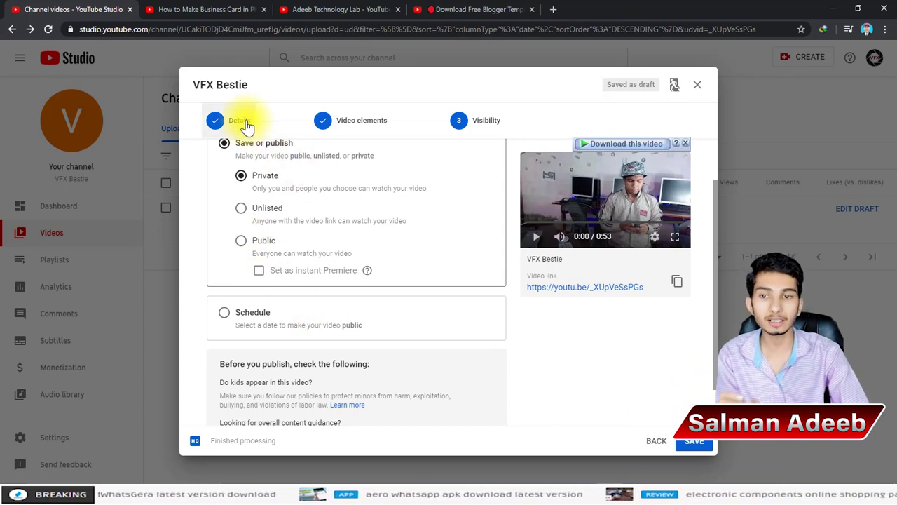
pyautogui.click(257, 246)
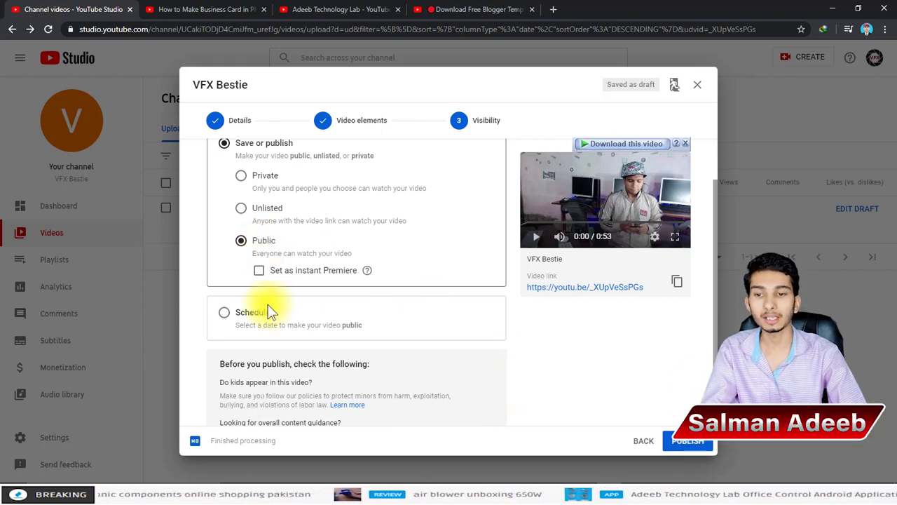
pyautogui.click(247, 312)
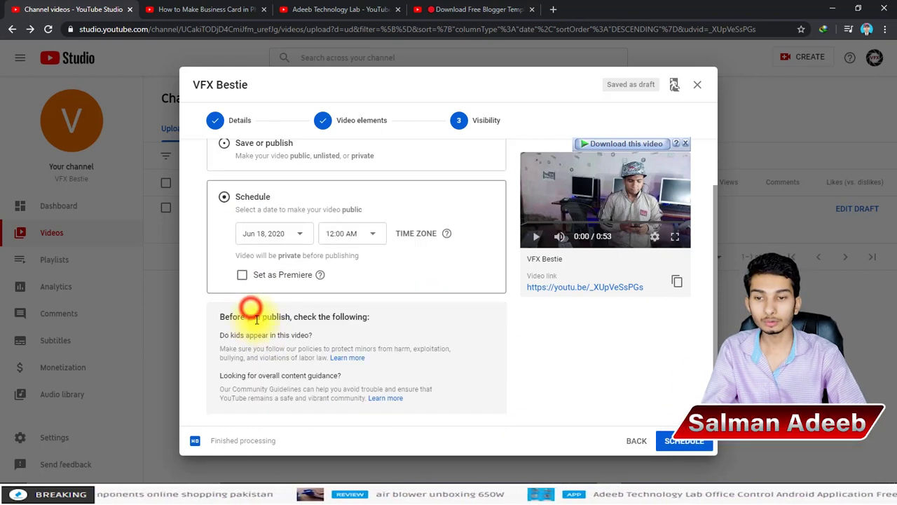
pyautogui.click(291, 235)
pyautogui.click(528, 322)
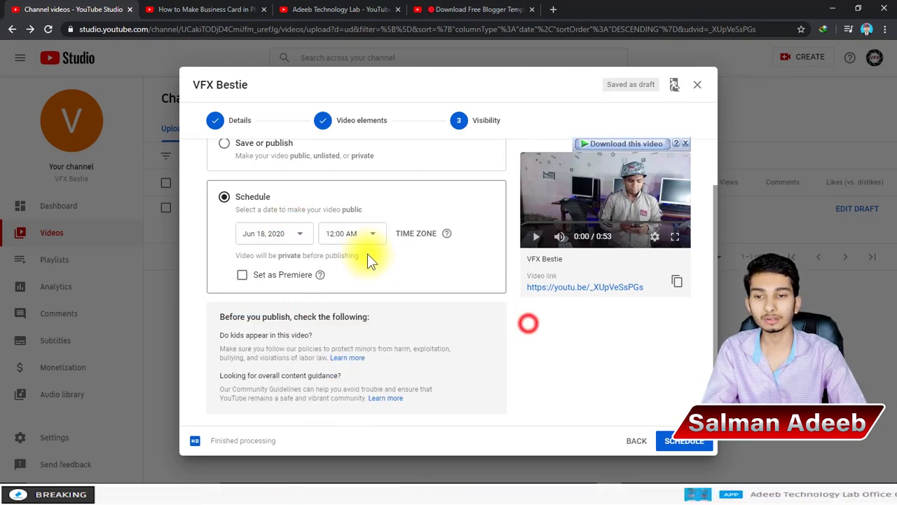
pyautogui.click(362, 236)
pyautogui.scroll(-4, 351, 298)
pyautogui.scroll(4, 351, 297)
pyautogui.click(528, 317)
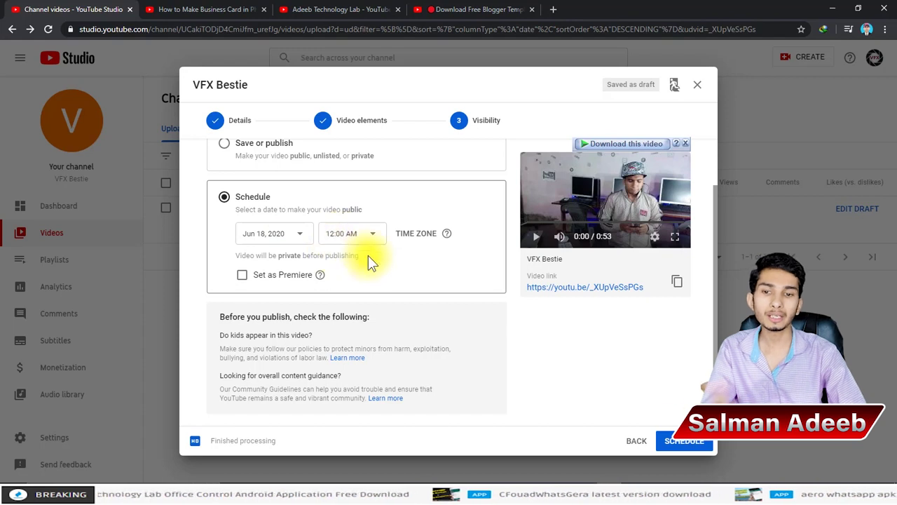
pyautogui.scroll(1, 467, 289)
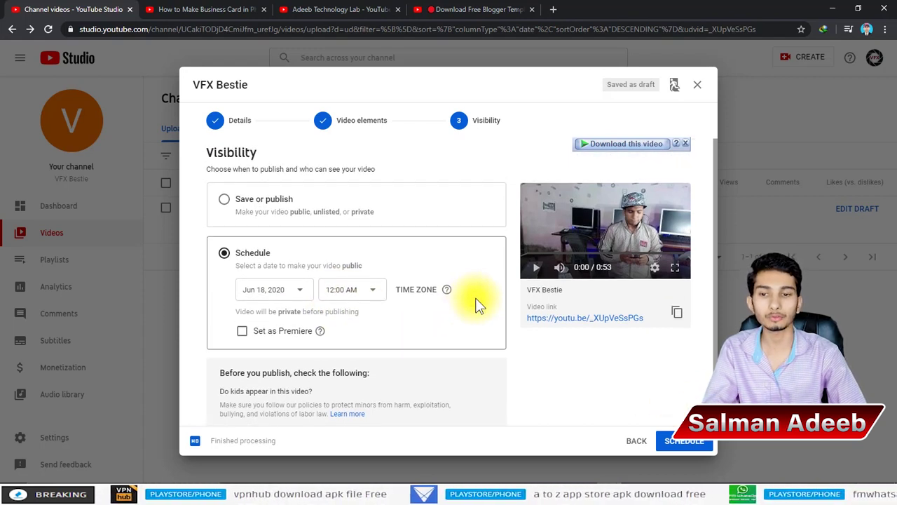
# Toggle the Set as Premiere option off and back on for the scheduled video.
pyautogui.click(240, 331)
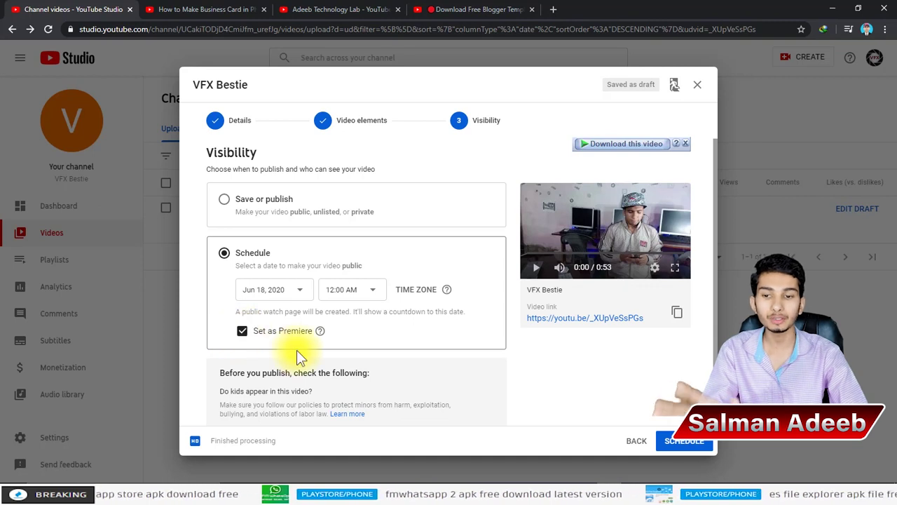
pyautogui.click(243, 332)
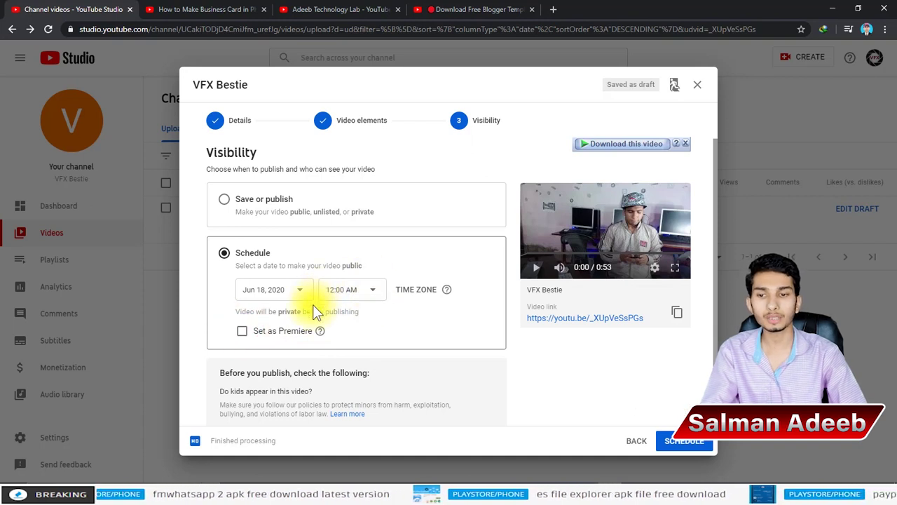
pyautogui.click(243, 334)
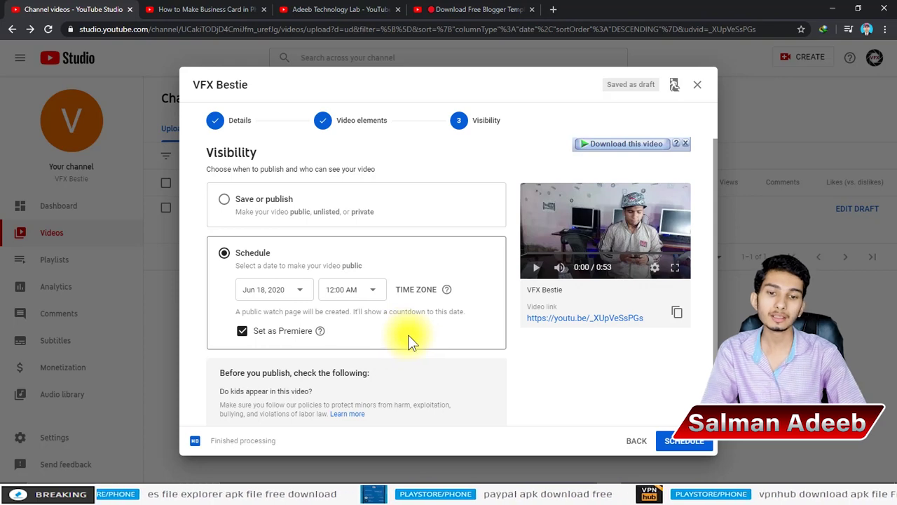
# Switch to publishing now, publish VFX Bestie as Public, copy its link, and close the confirmation.
pyautogui.click(274, 203)
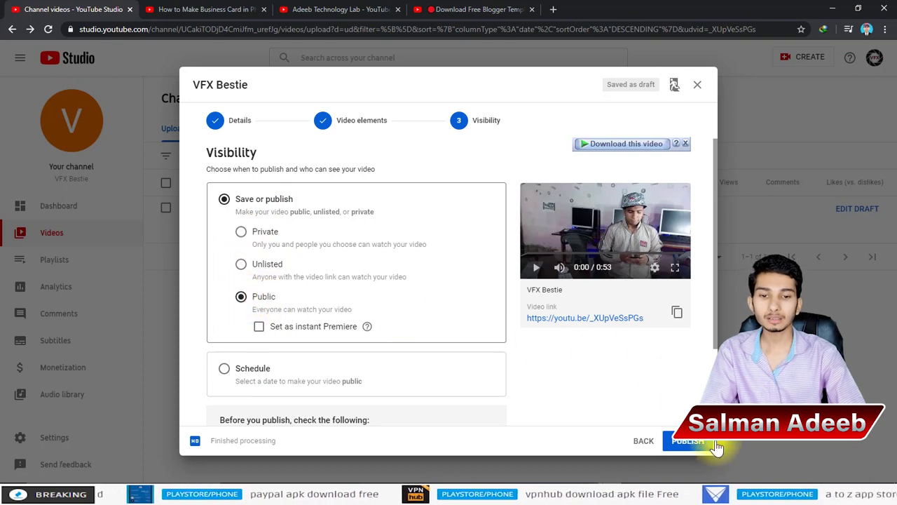
pyautogui.click(687, 441)
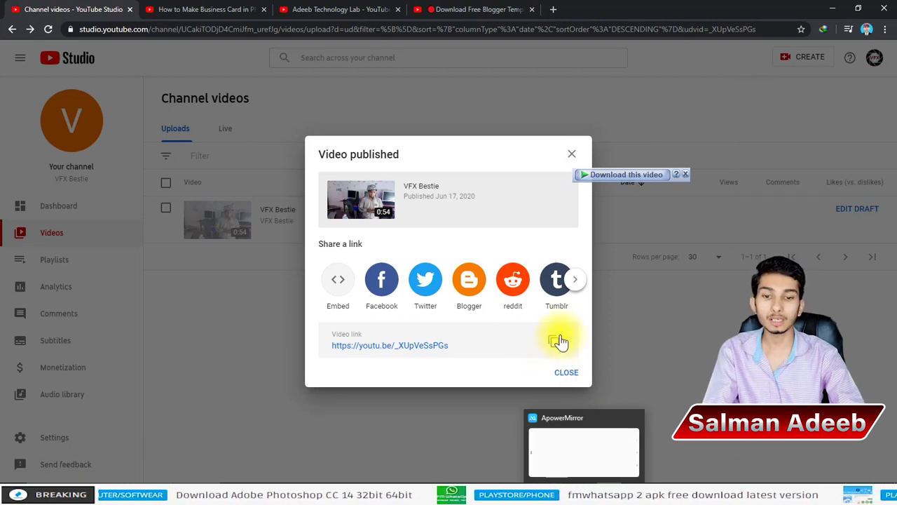
pyautogui.click(554, 343)
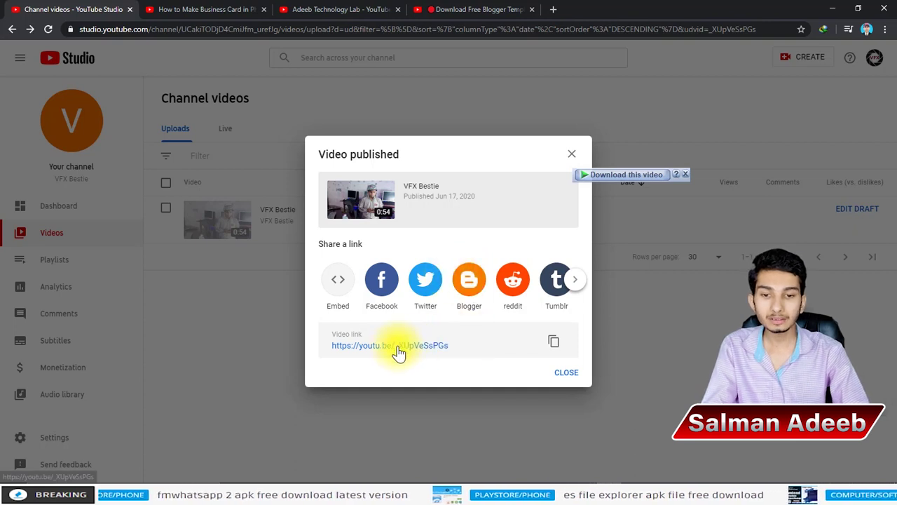
pyautogui.click(552, 345)
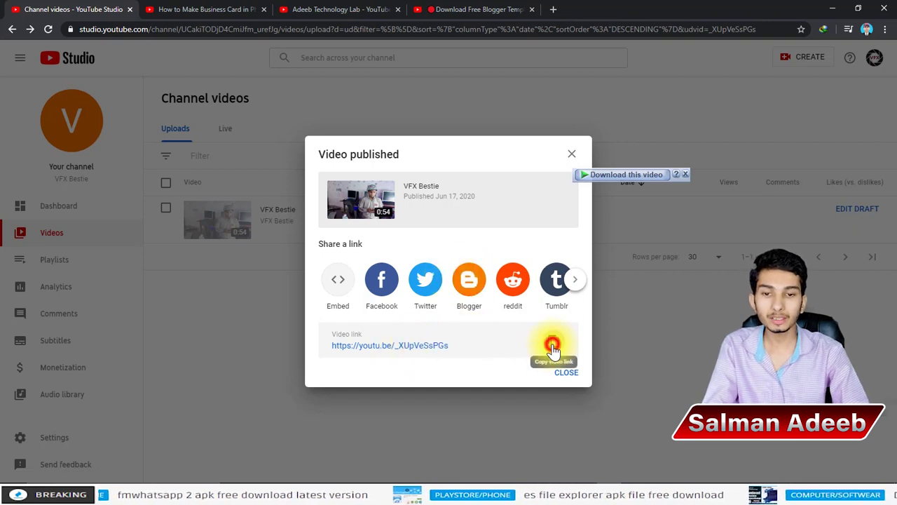
pyautogui.click(571, 157)
# Open the Copyright claim note on the VFX Bestie row showing it can't be monetized.
pyautogui.click(495, 332)
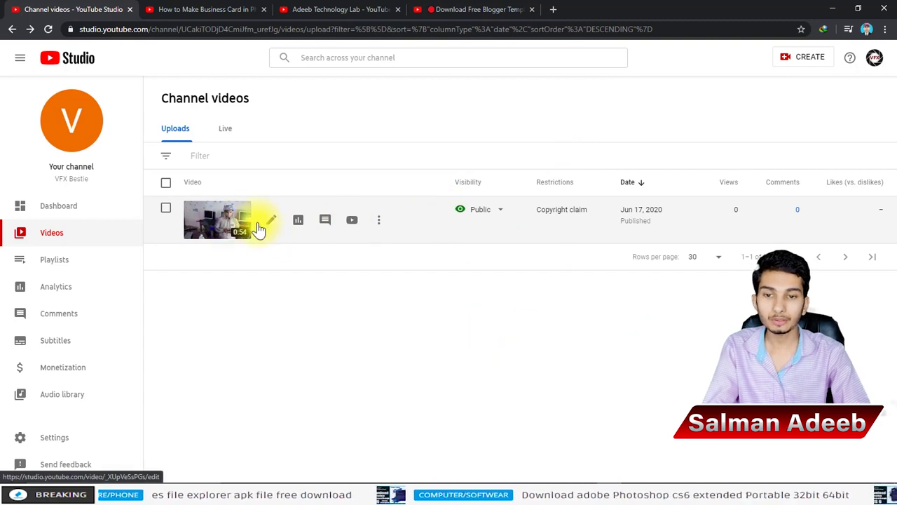
pyautogui.click(562, 210)
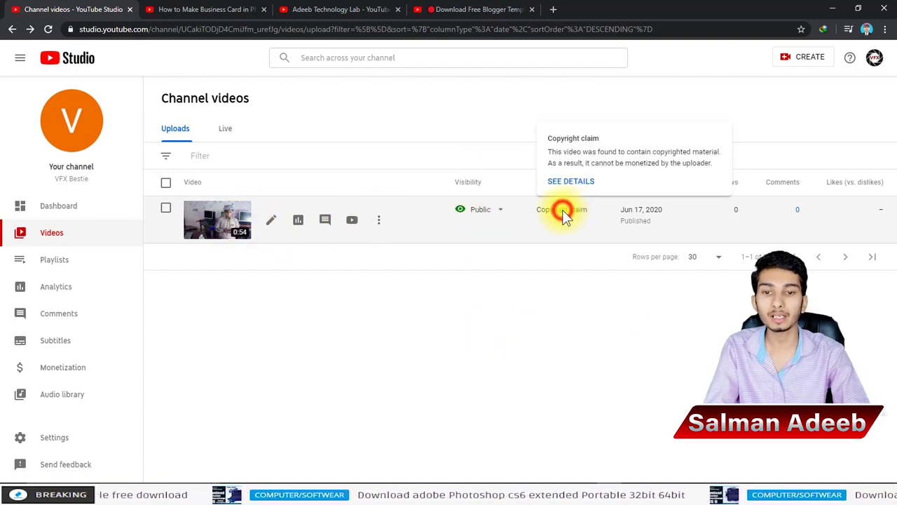
pyautogui.click(570, 211)
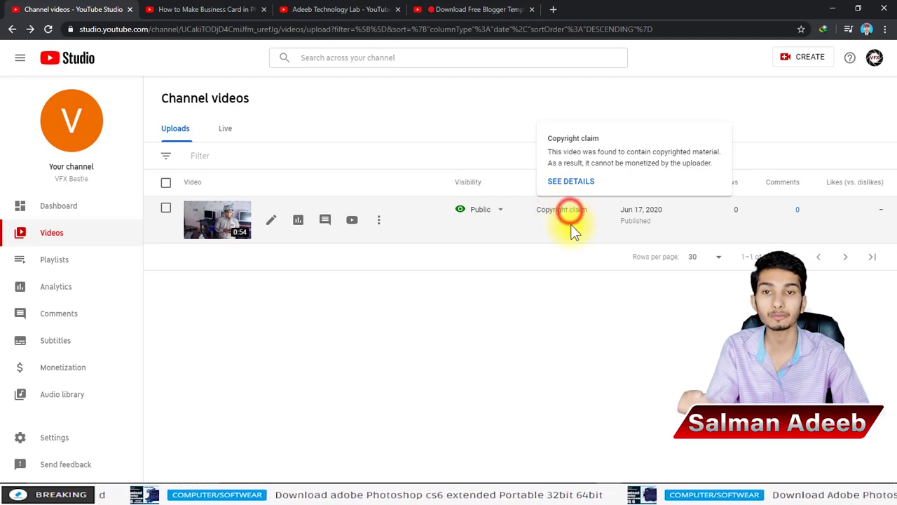
pyautogui.click(505, 220)
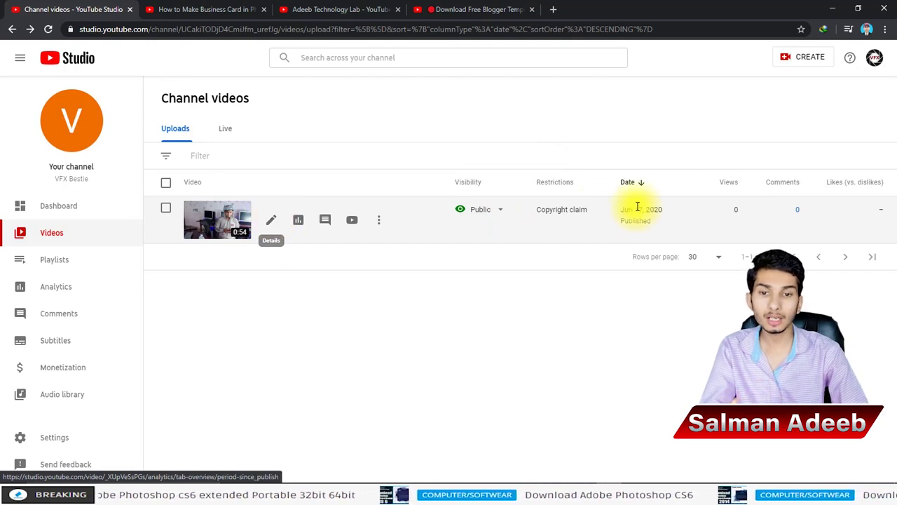
pyautogui.moveTo(561, 213)
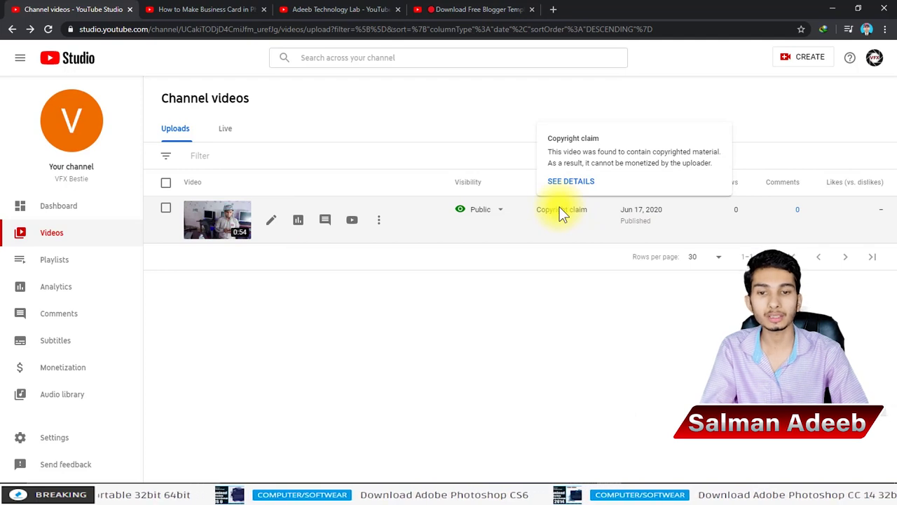
pyautogui.click(559, 218)
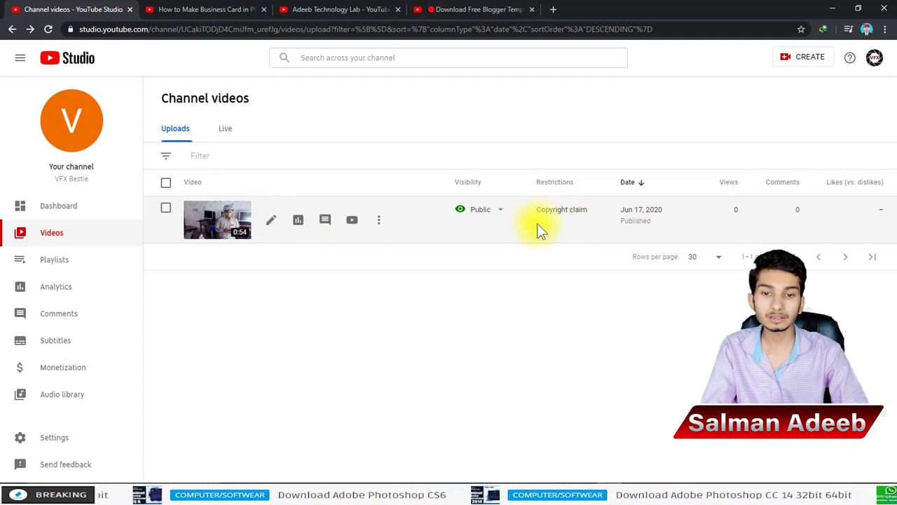
pyautogui.moveTo(561, 217)
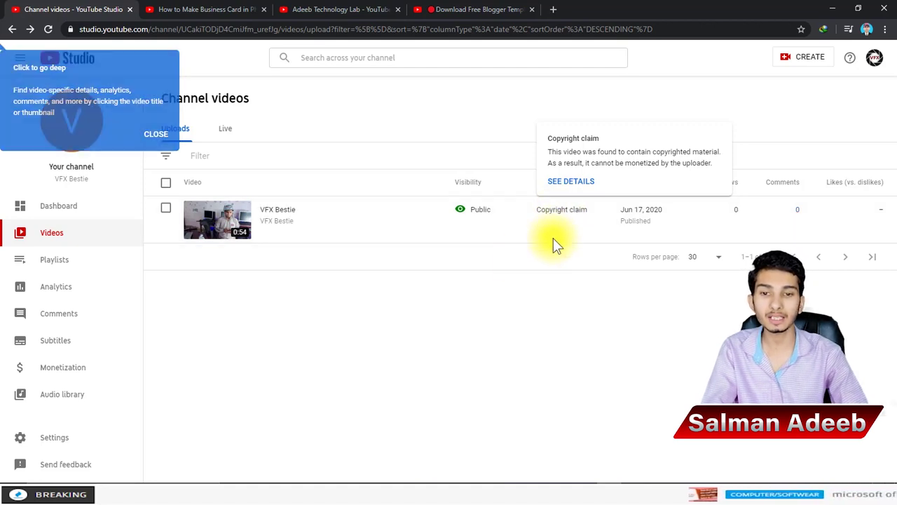
# Open SEE DETAILS on the copyright claim to view the Smoke & Mirrors copyright summary.
pyautogui.click(166, 210)
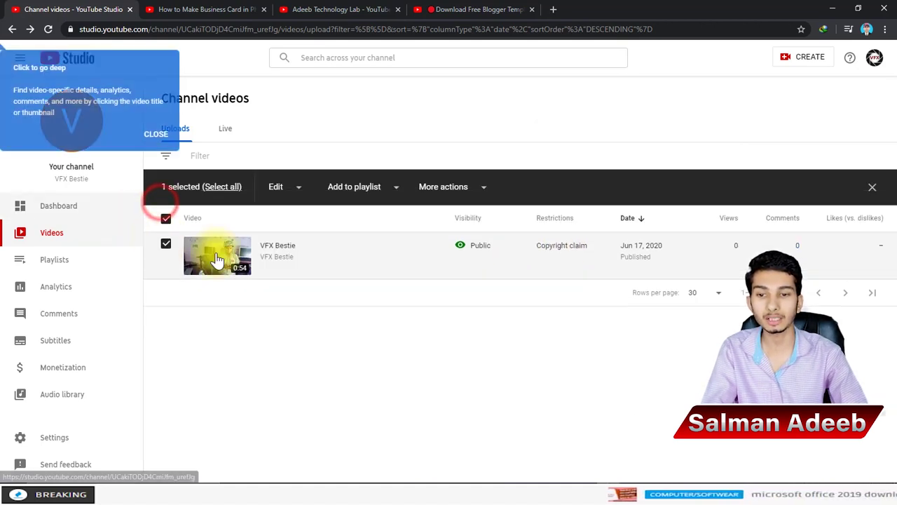
pyautogui.click(380, 254)
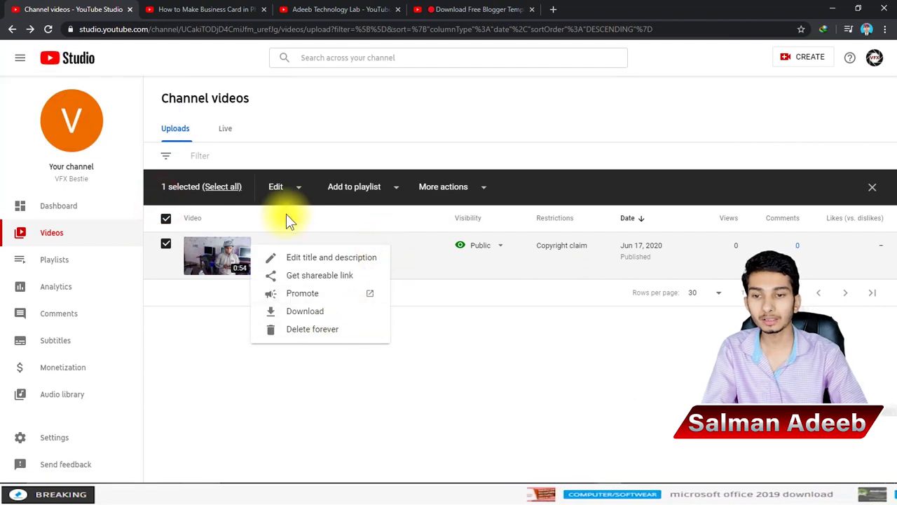
pyautogui.click(441, 188)
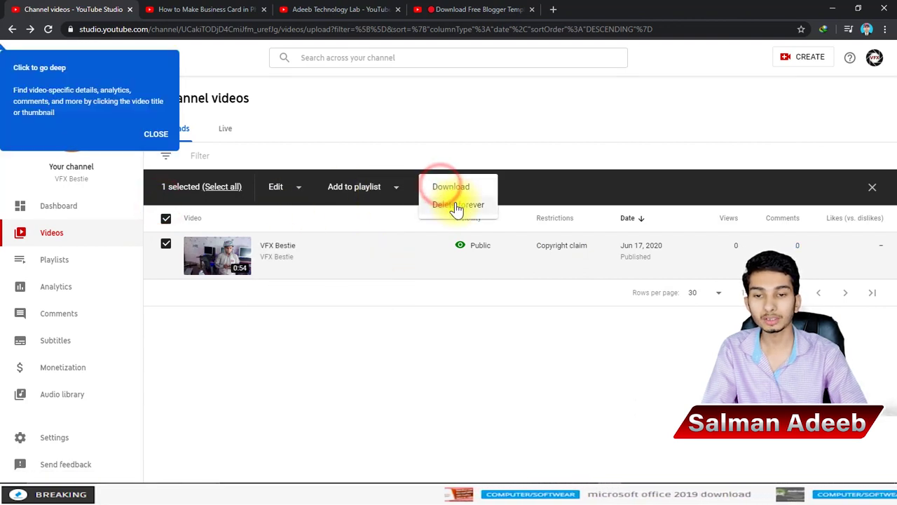
pyautogui.click(433, 338)
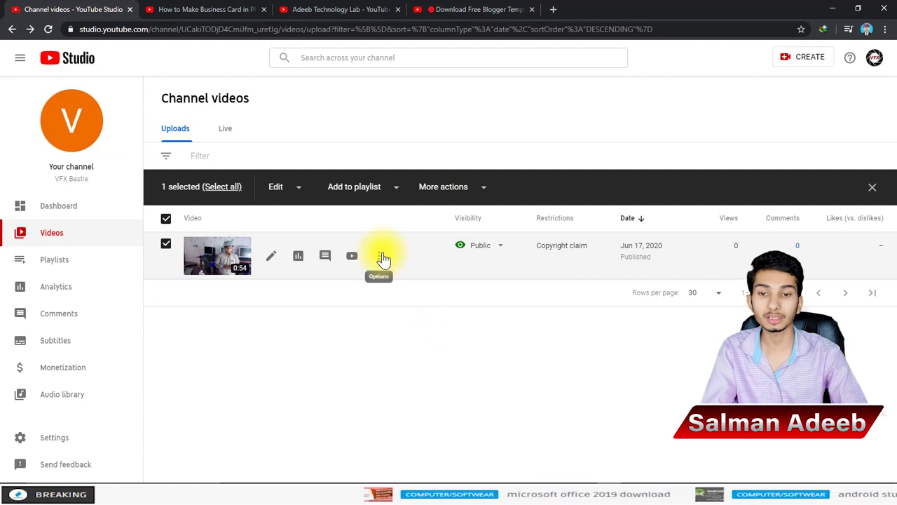
pyautogui.click(380, 254)
pyautogui.click(536, 309)
pyautogui.moveTo(567, 246)
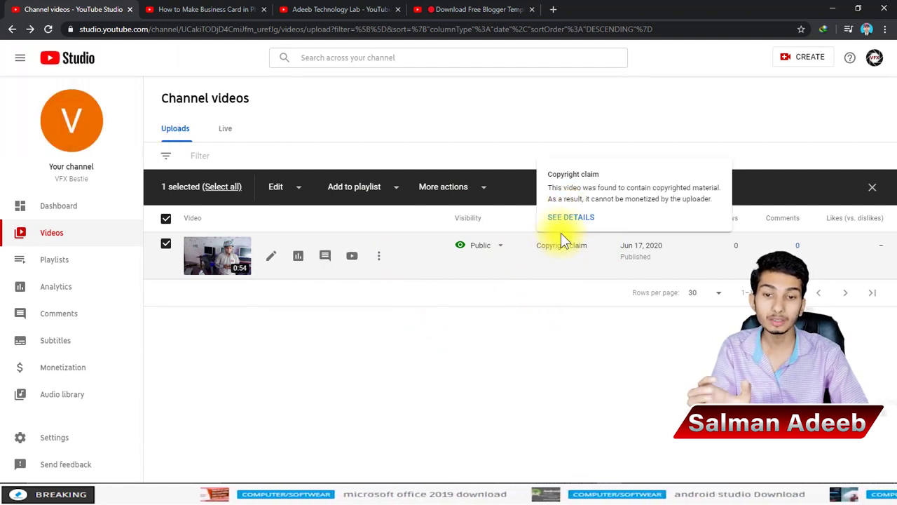
pyautogui.click(566, 218)
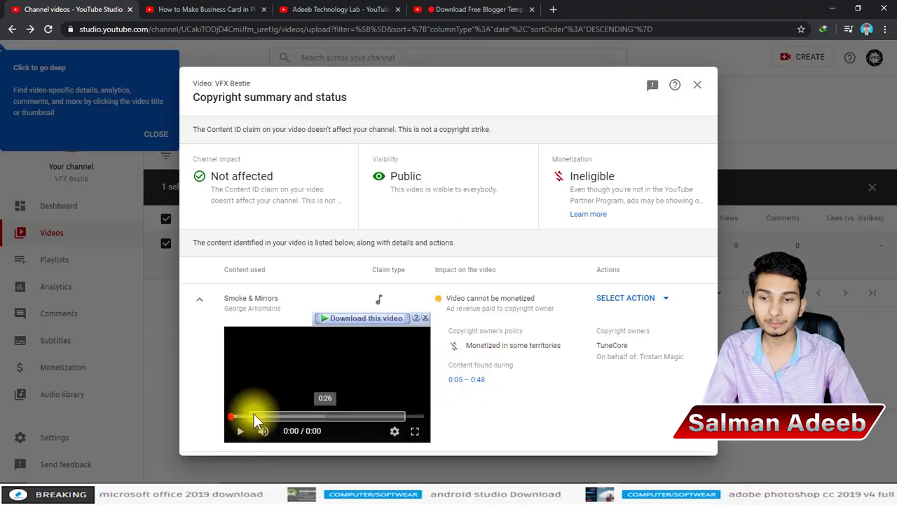
# Play the claimed 0:05–0:48 portion, then switch to the Download Free Blogger Templates tab.
pyautogui.moveTo(457, 366); pyautogui.dragTo(513, 366)
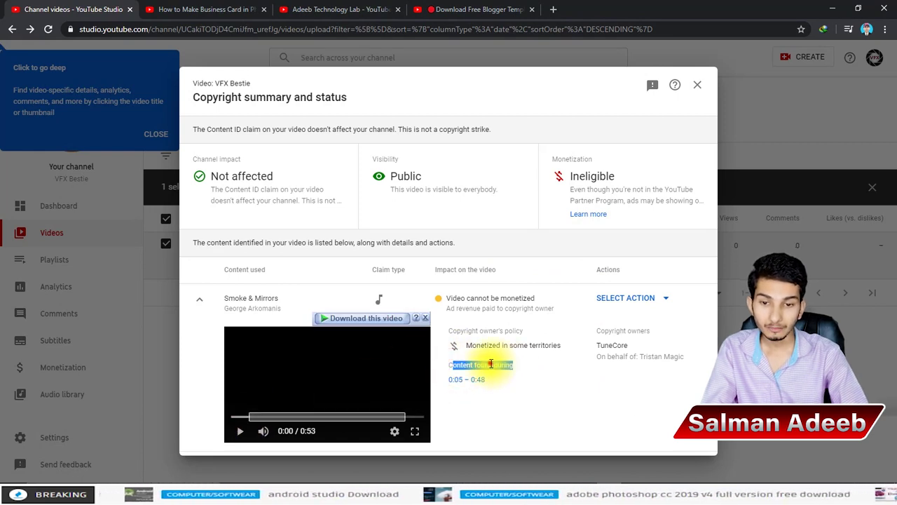
pyautogui.click(473, 379)
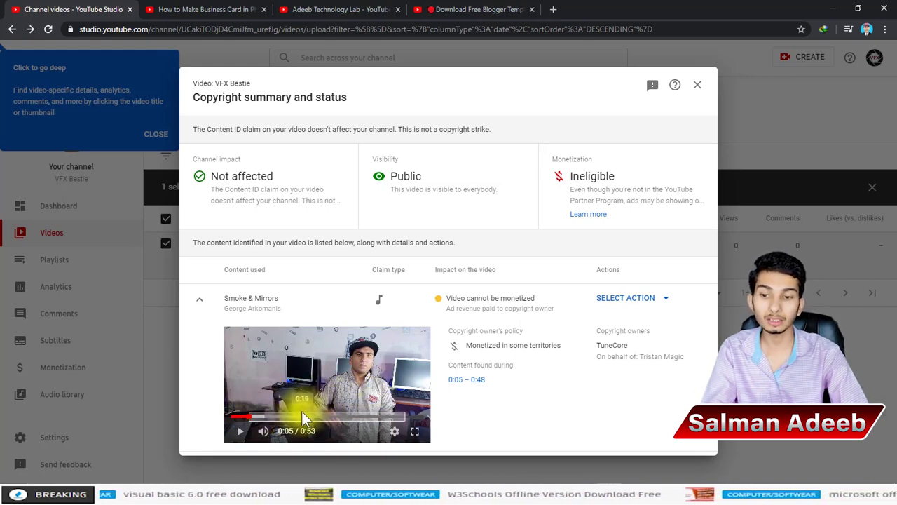
pyautogui.click(477, 9)
# Search YouTube for 'ncs music', browse the results, and return to the Business Card video tab.
pyautogui.click(306, 55)
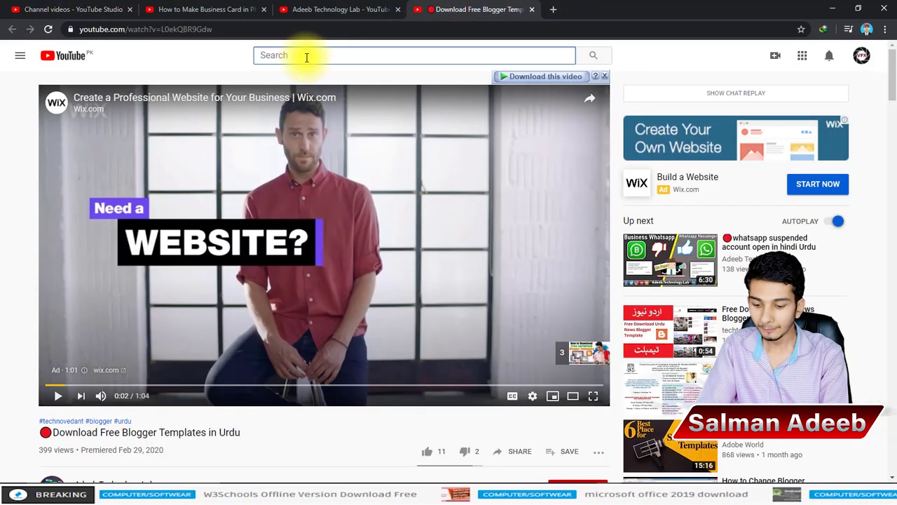
pyautogui.write('ncs ')
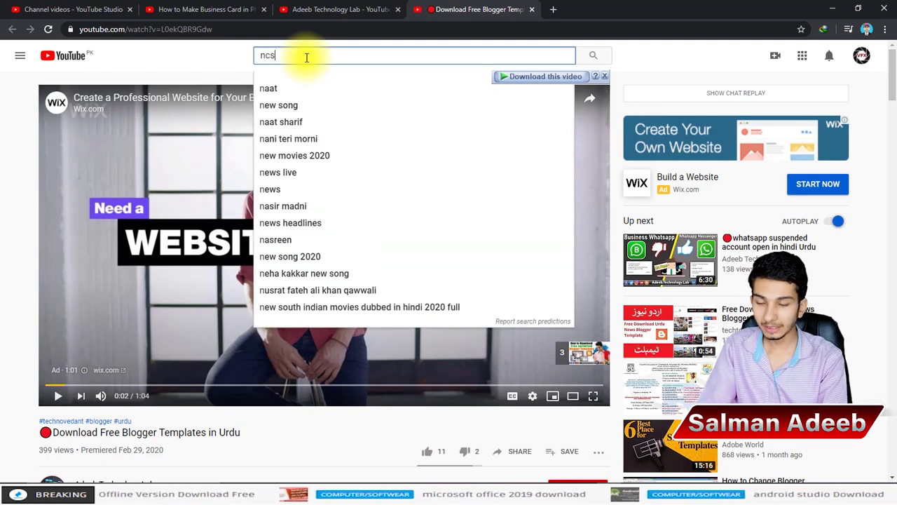
pyautogui.write('music')
pyautogui.press('Return')
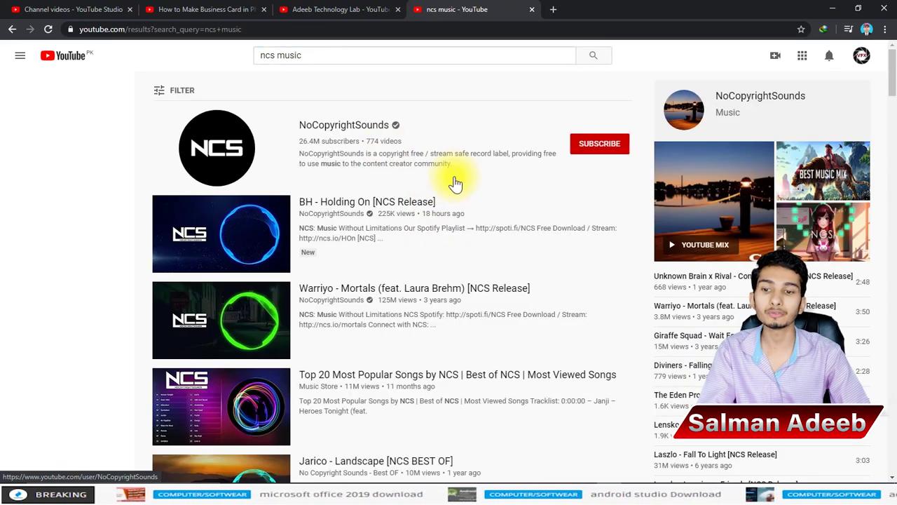
pyautogui.scroll(-5, 455, 186)
pyautogui.scroll(-8, 449, 210)
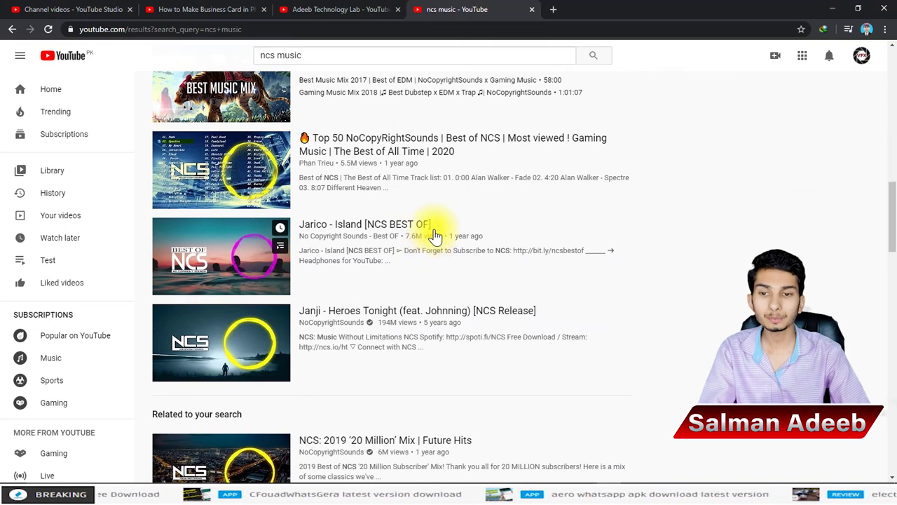
pyautogui.scroll(-5, 431, 242)
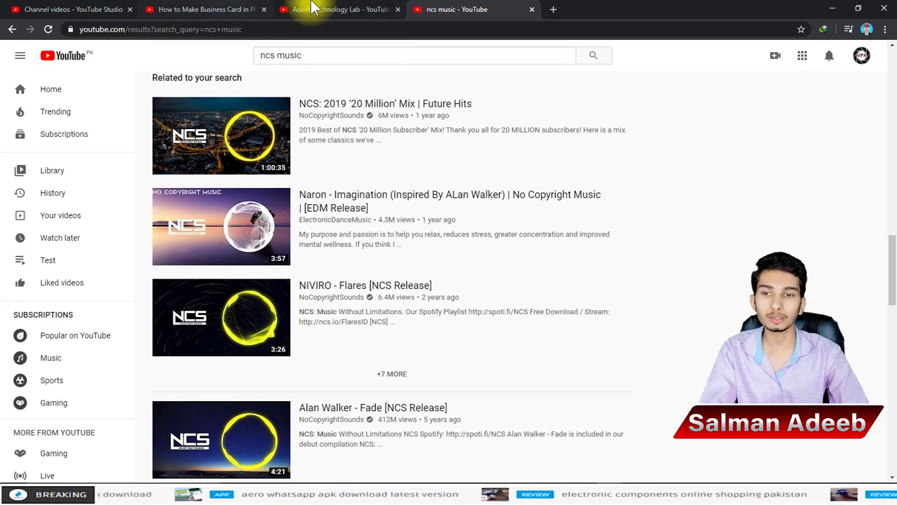
pyautogui.click(217, 9)
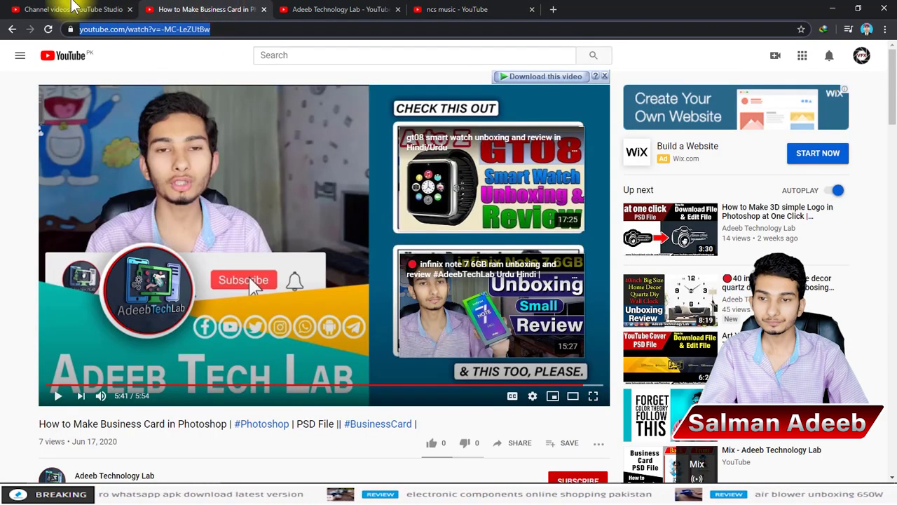
# In the copyright summary, choose Replace song for the Smoke & Mirrors claim.
pyautogui.click(73, 9)
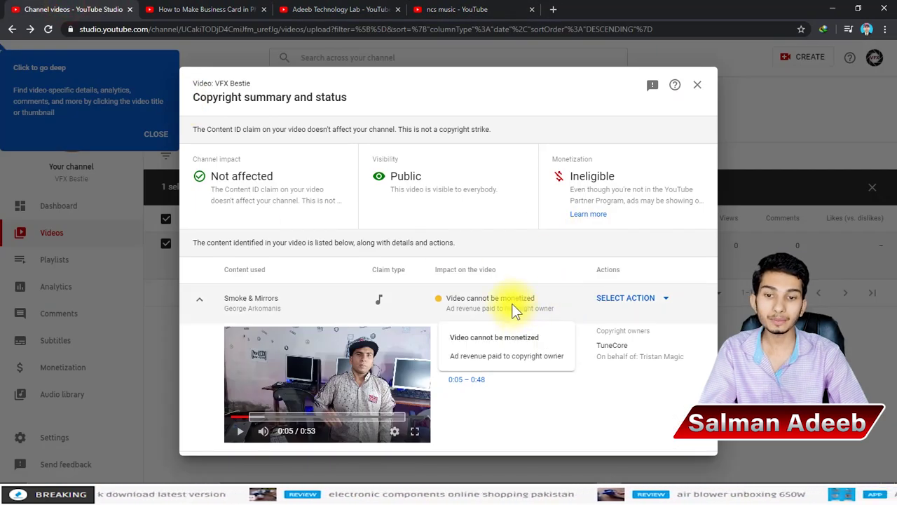
pyautogui.click(512, 417)
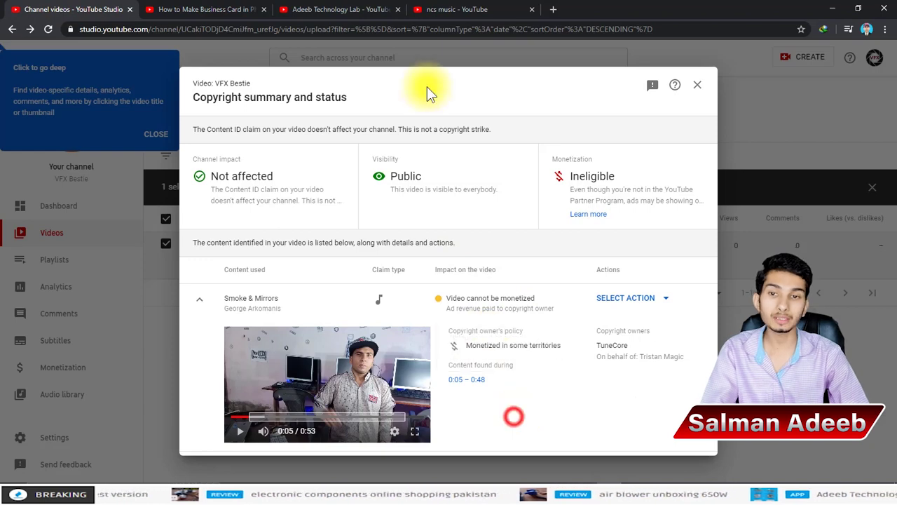
pyautogui.click(459, 9)
pyautogui.click(71, 9)
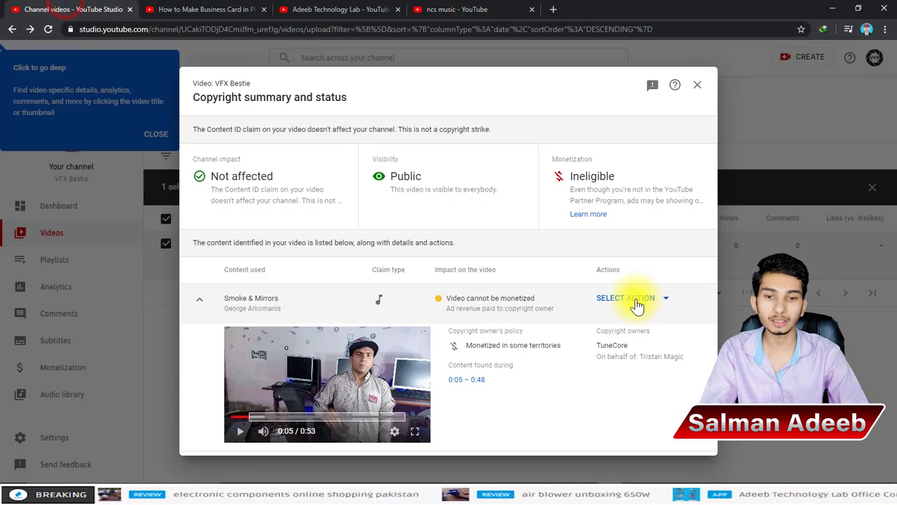
pyautogui.click(659, 300)
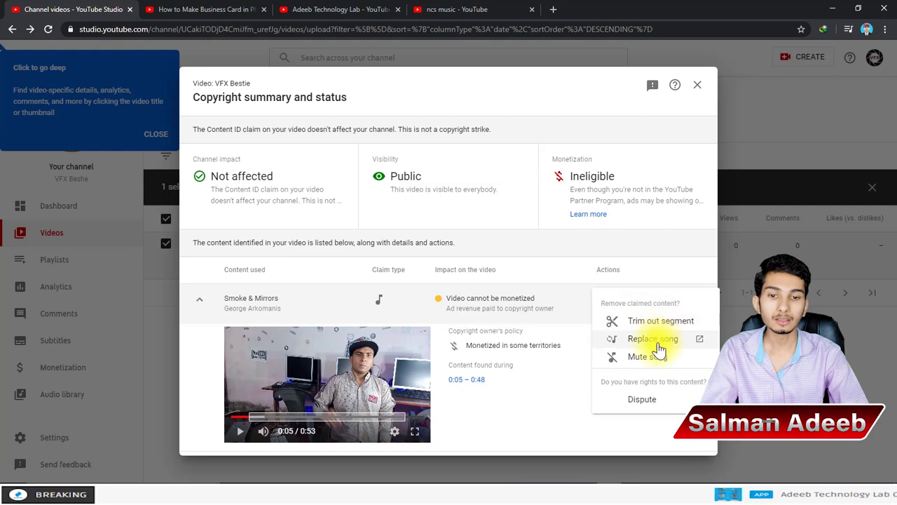
pyautogui.click(652, 342)
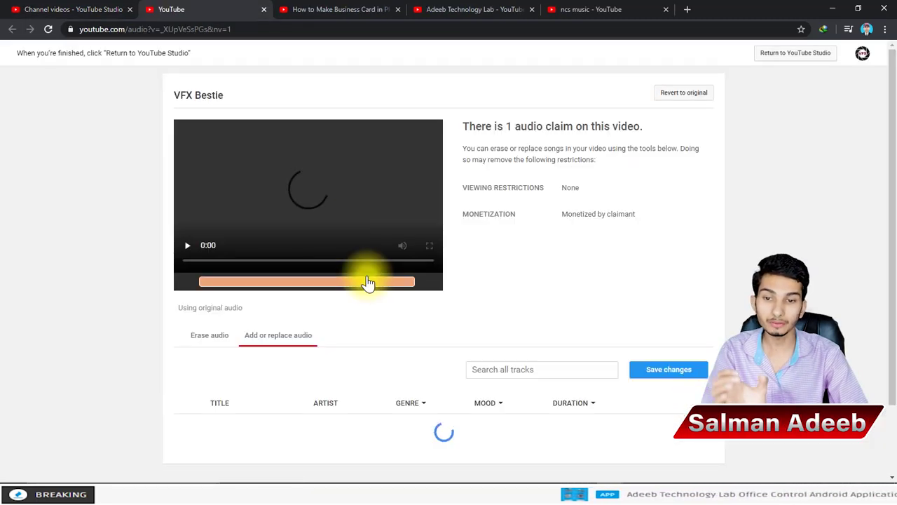
# Erase the claimed Smoke & Mirrors song from VFX Bestie's audio and save the edit.
pyautogui.moveTo(326, 286)
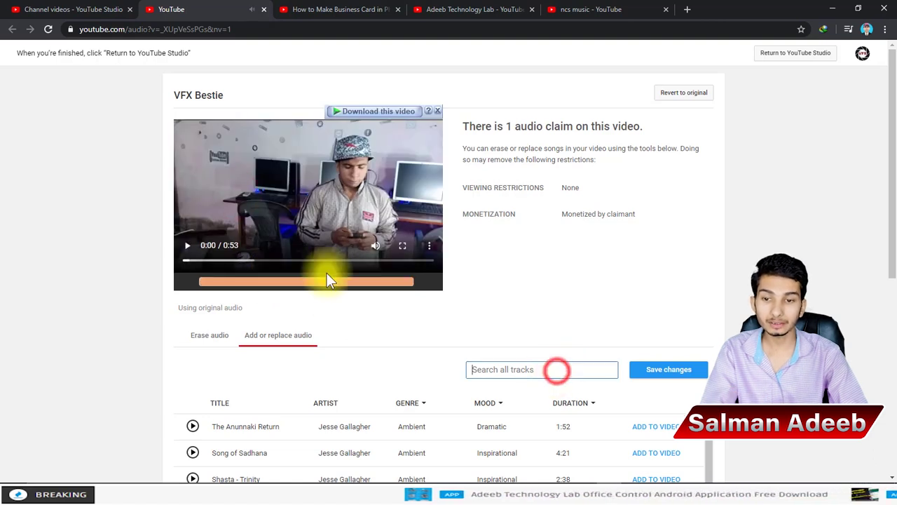
pyautogui.click(205, 341)
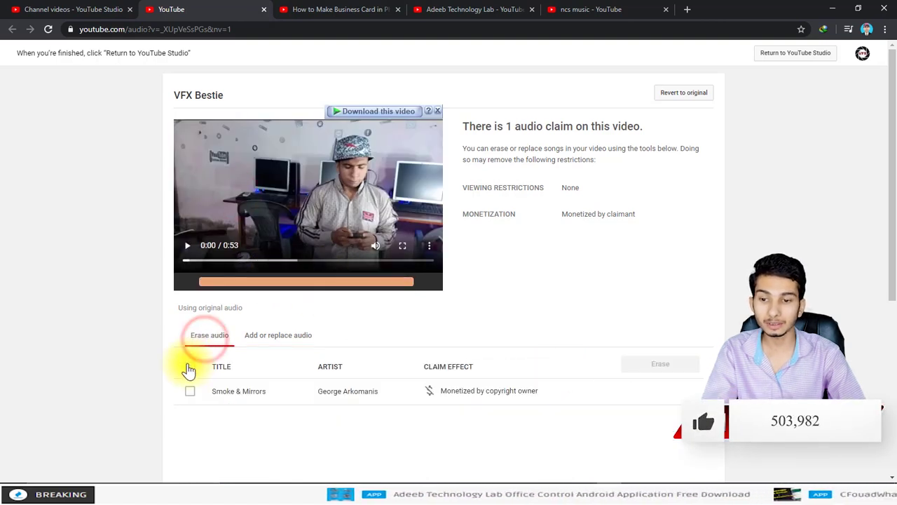
pyautogui.click(190, 391)
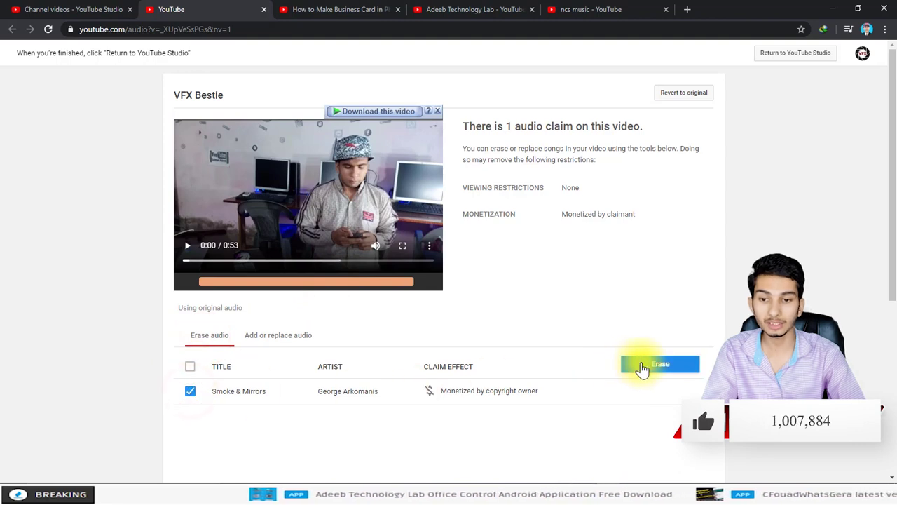
pyautogui.click(671, 363)
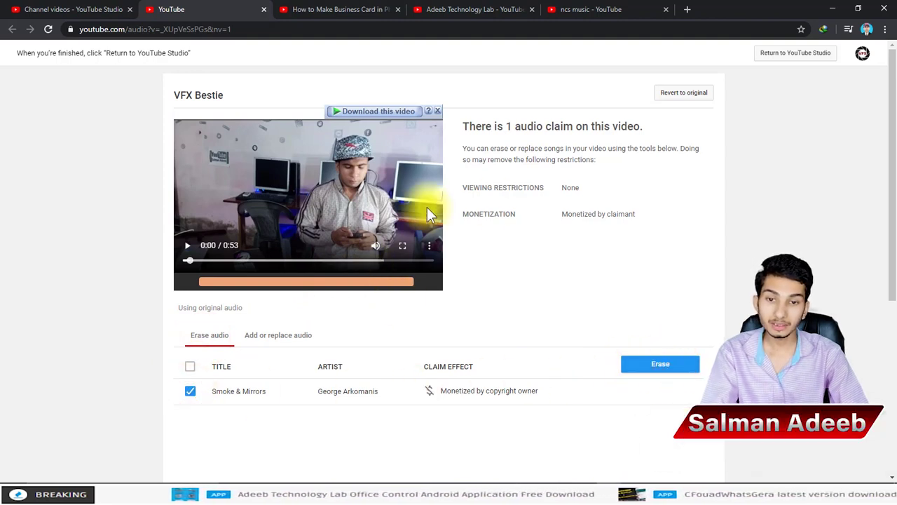
pyautogui.click(648, 368)
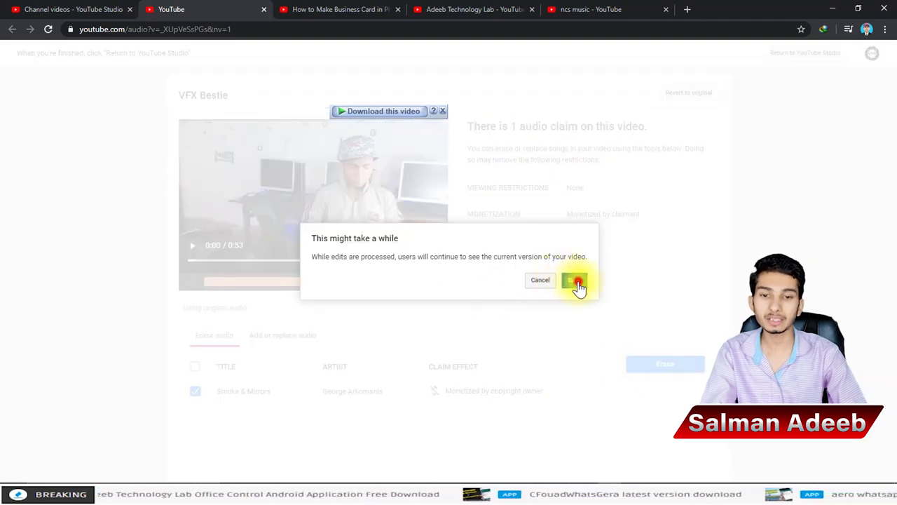
pyautogui.click(575, 281)
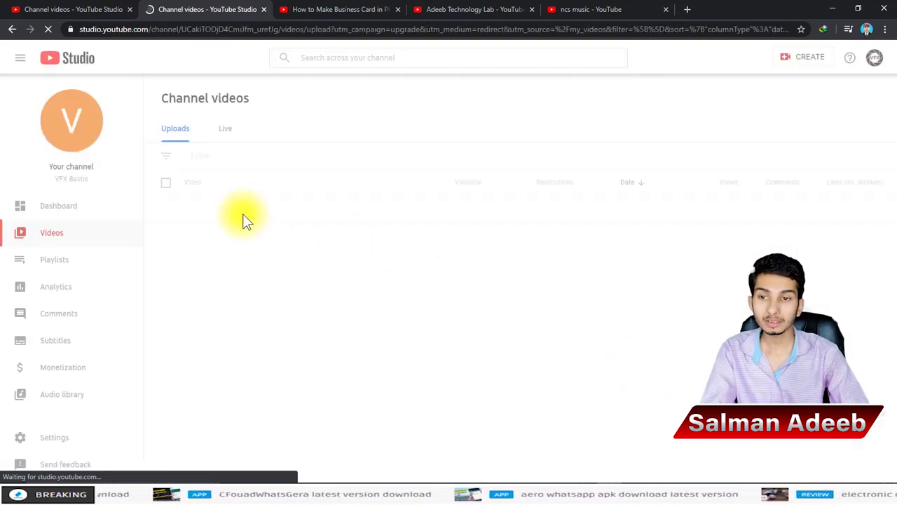
# Reopen the copyright claim details and review the Smoke & Mirrors owner, TuneCore.
pyautogui.moveTo(563, 208)
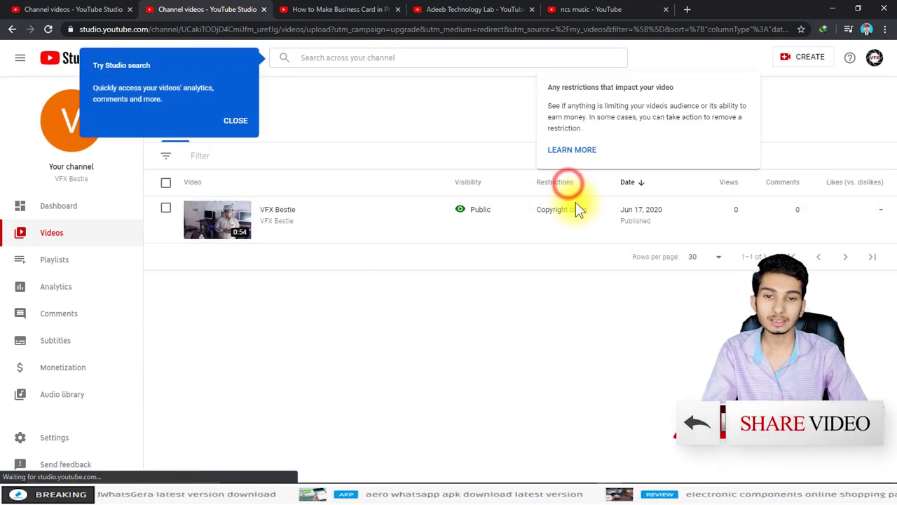
pyautogui.click(572, 216)
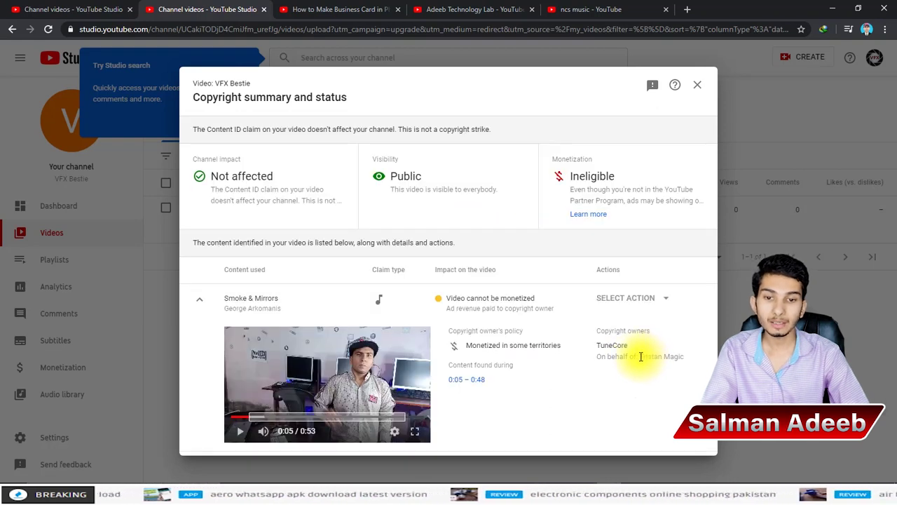
pyautogui.click(665, 356)
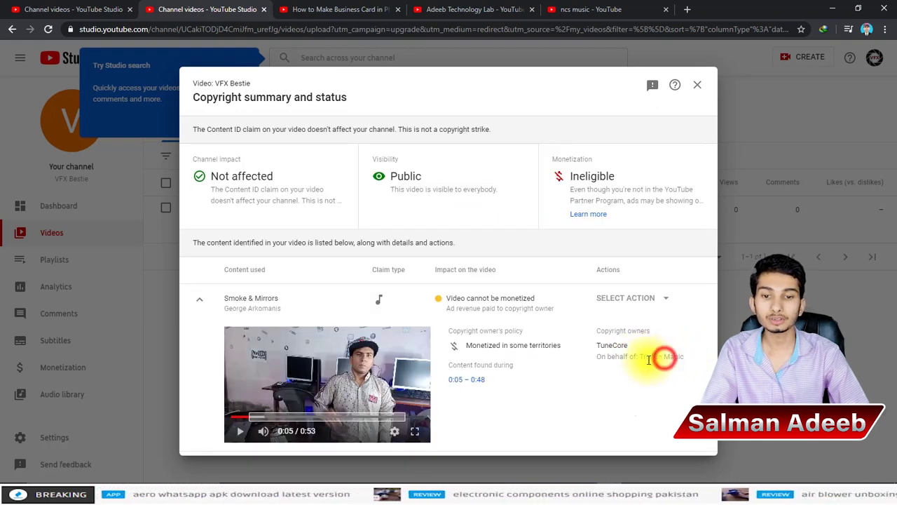
pyautogui.moveTo(640, 357); pyautogui.dragTo(684, 356)
pyautogui.click(659, 356)
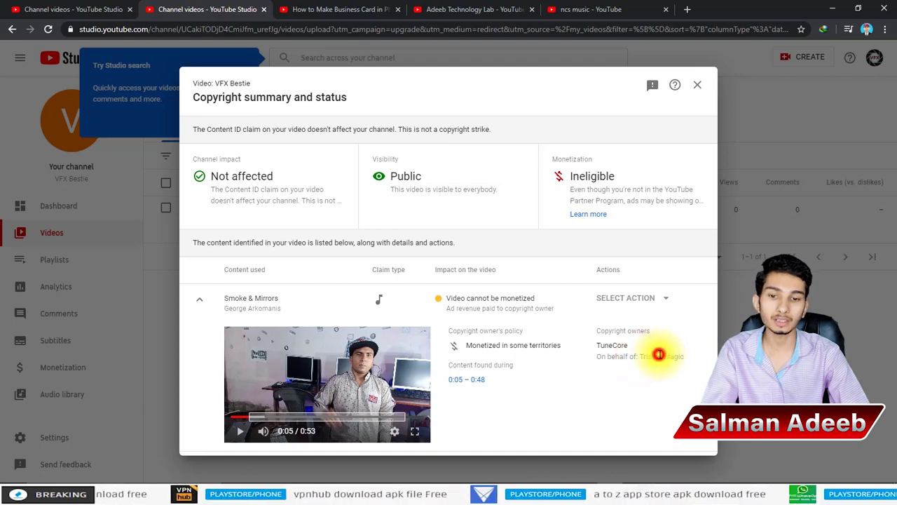